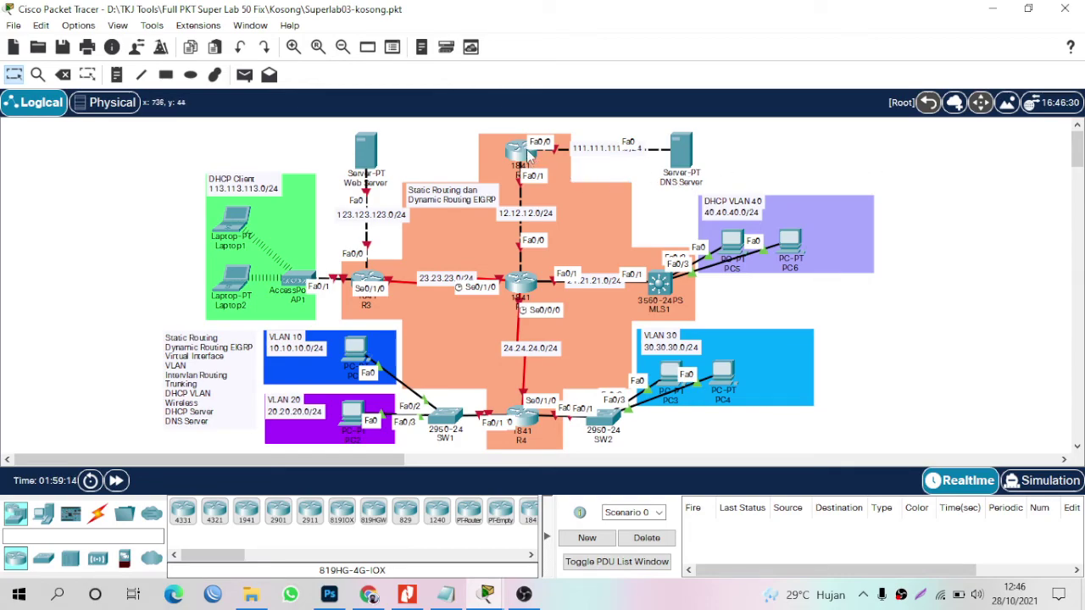
# Open router R1's command line interface and place its window beside the topology.
pyautogui.scroll(3, 532, 155)
pyautogui.click(526, 153)
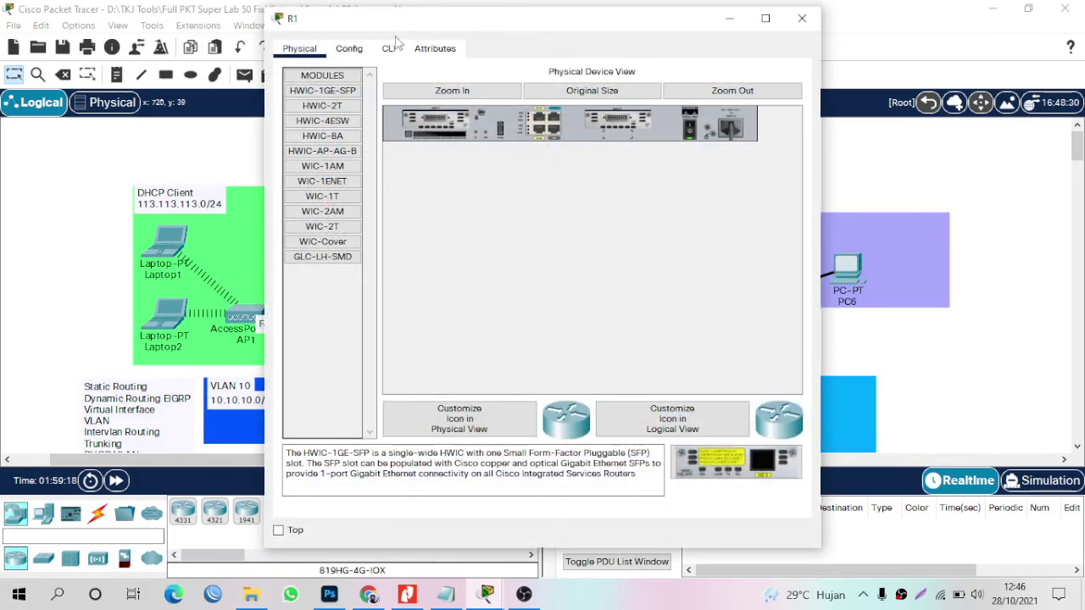
pyautogui.click(388, 49)
pyautogui.moveTo(462, 25); pyautogui.dragTo(772, 40)
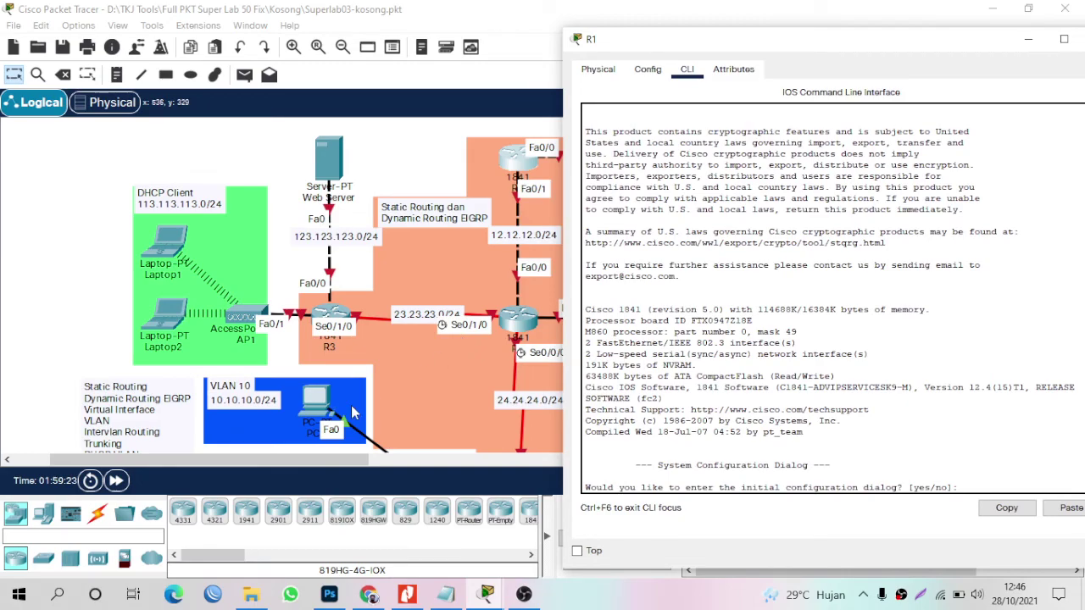
pyautogui.click(230, 138)
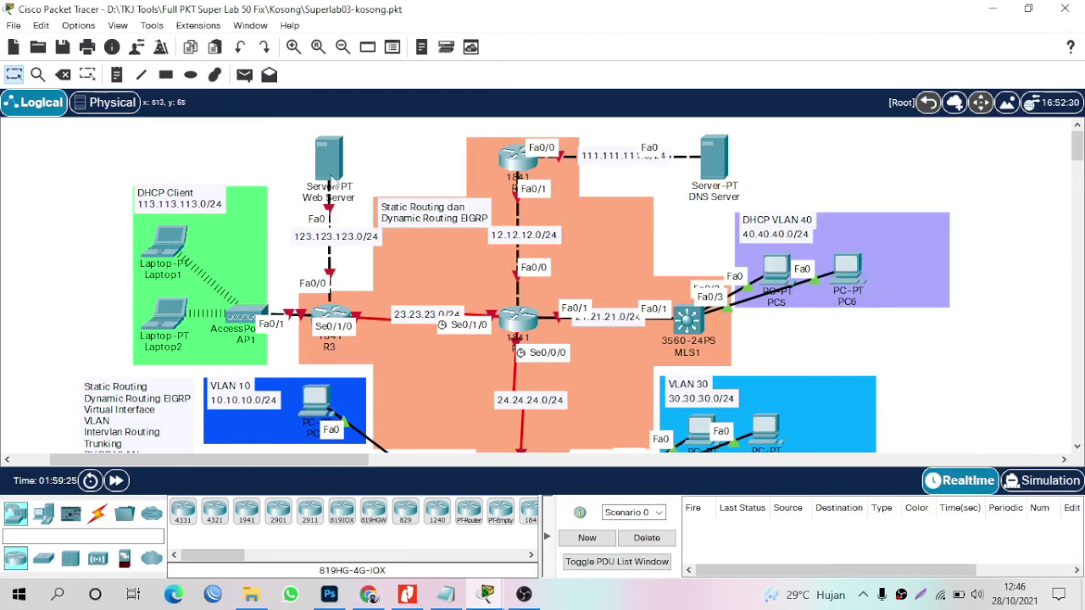
pyautogui.hscroll(3, 333, 181)
pyautogui.hscroll(9, 333, 181)
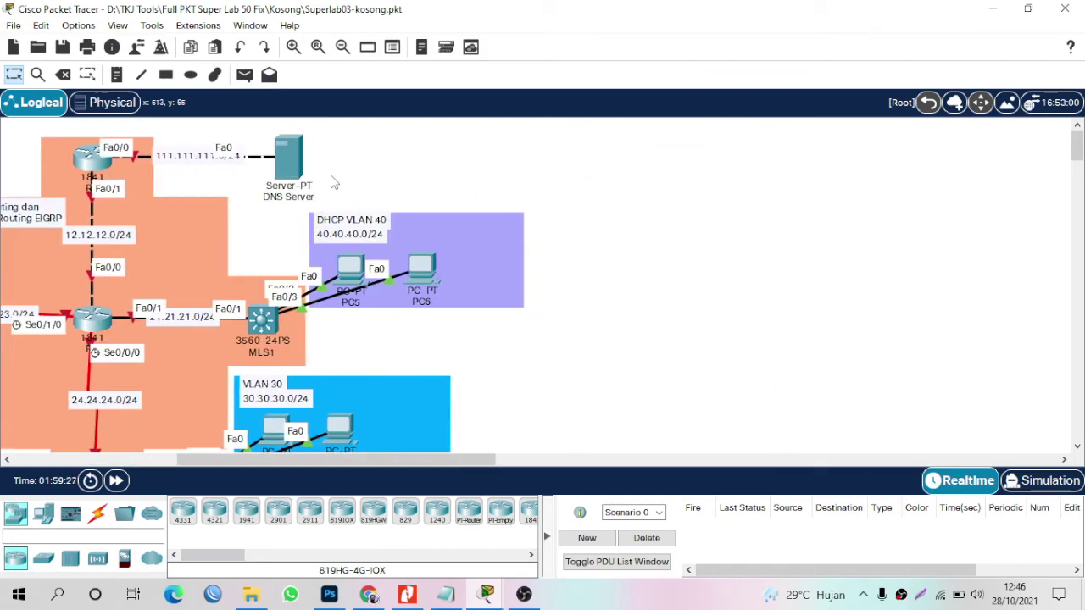
pyautogui.click(90, 161)
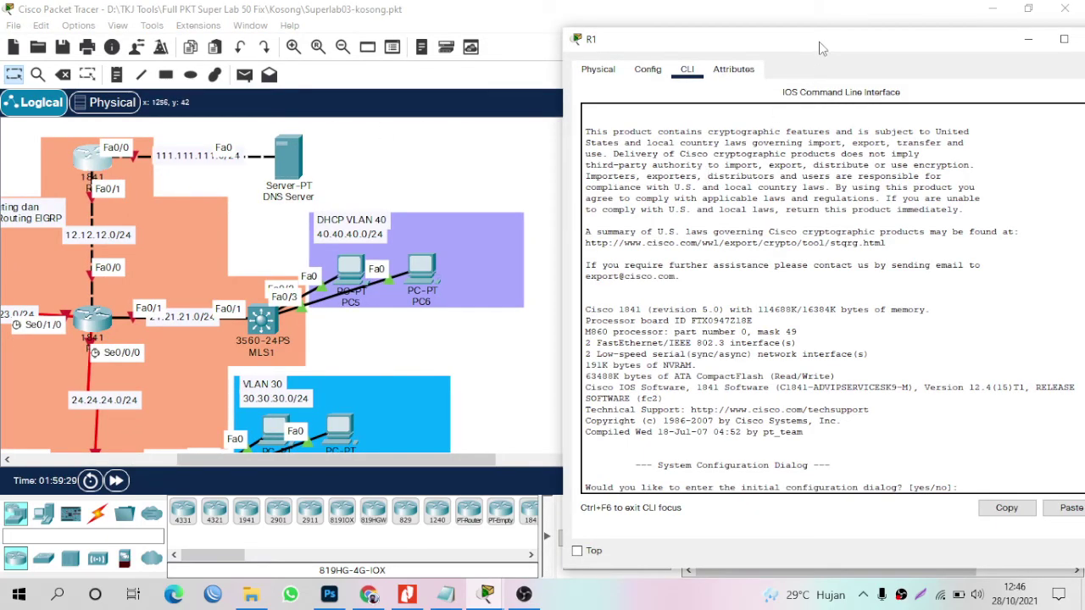
pyautogui.moveTo(818, 38); pyautogui.dragTo(763, 13)
# Decline R1's initial configuration dialog with "no" and reach the user EXEC prompt.
pyautogui.press('Return')
pyautogui.press('Return')
pyautogui.press('Return')
pyautogui.press('Return')
pyautogui.write('no')
pyautogui.press('Return')
pyautogui.press('Return')
pyautogui.press('Return')
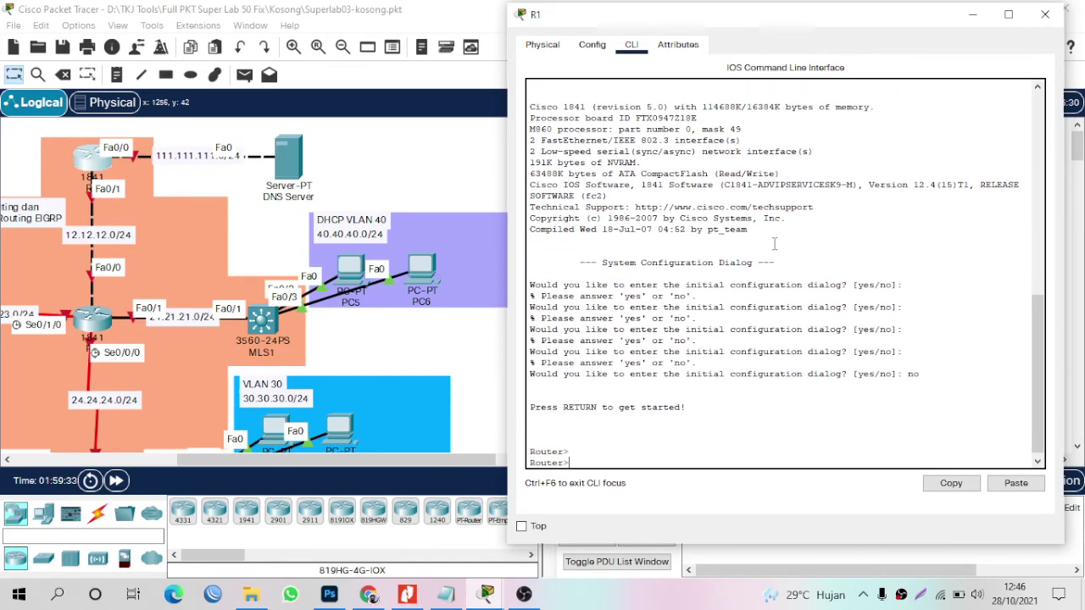
# Enter privileged mode on R1 and start global configuration from the terminal.
pyautogui.write('en')
pyautogui.press('Return')
pyautogui.write('conf')
pyautogui.press('Return')
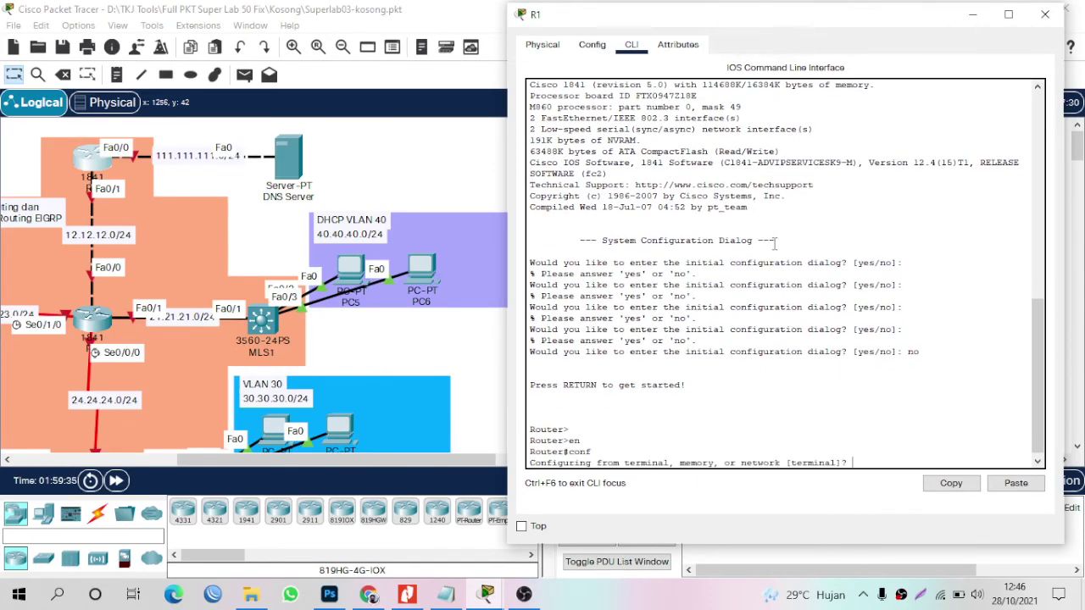
pyautogui.press('Return')
pyautogui.press('Return')
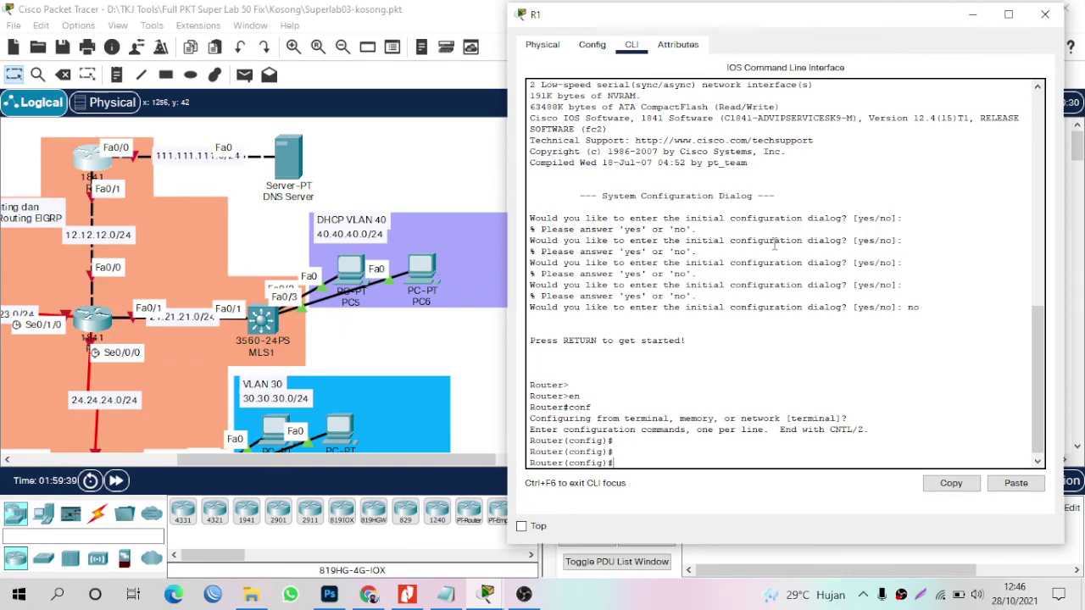
# Enter interface fa0/0 on R1 and enable it with no shutdown.
pyautogui.write('int fa0/0')
pyautogui.press('Return')
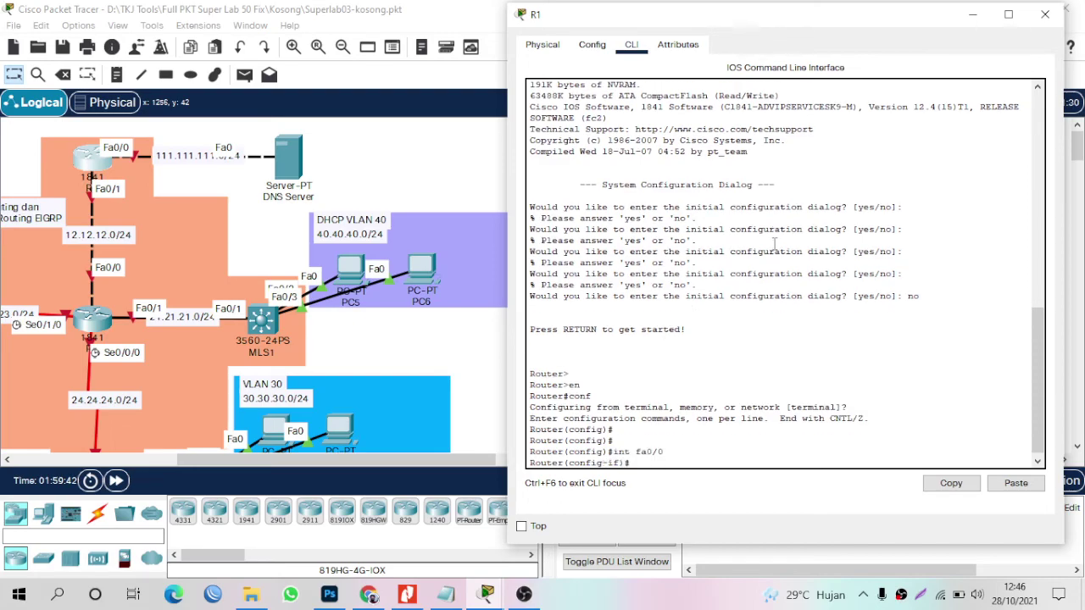
pyautogui.write('no sh')
pyautogui.press('Return')
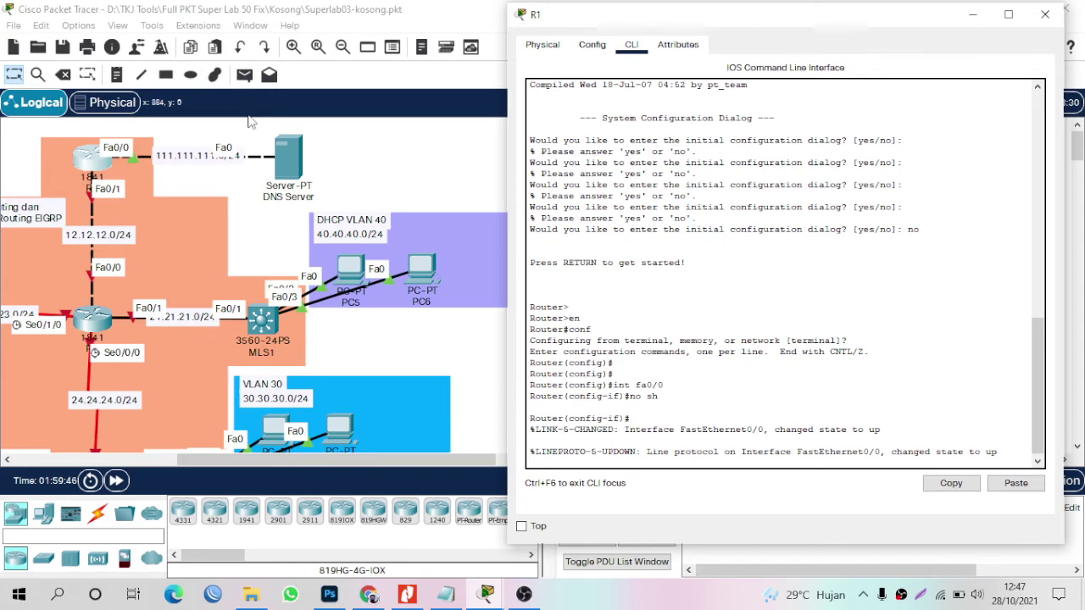
# Assign IP address 111.111.111.1 with mask 255.255.255.0 to R1's fa0/0, the link to the DNS server.
pyautogui.click(213, 170)
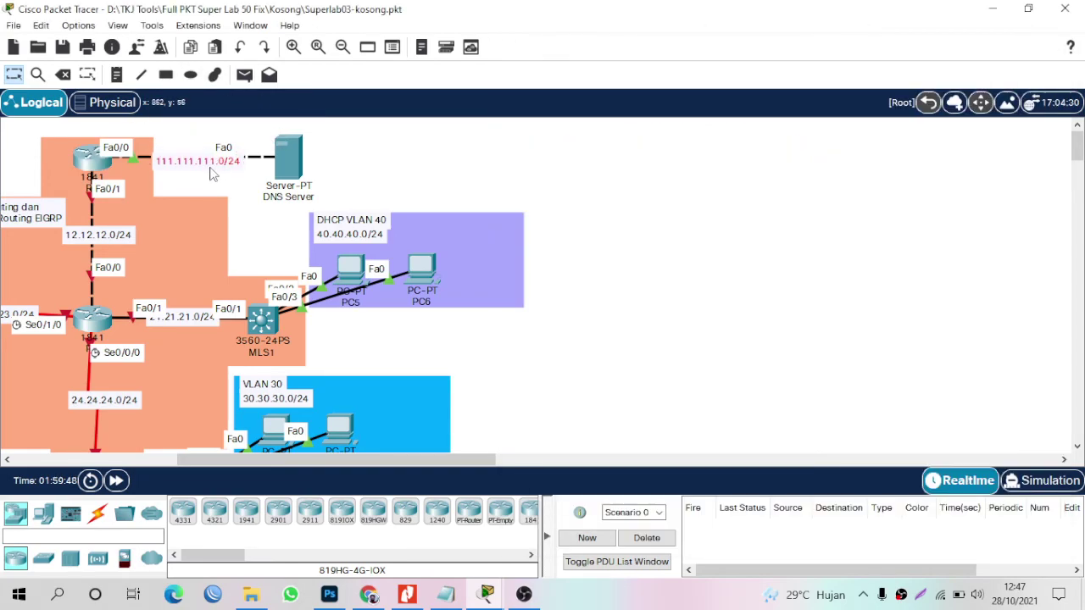
pyautogui.click(100, 163)
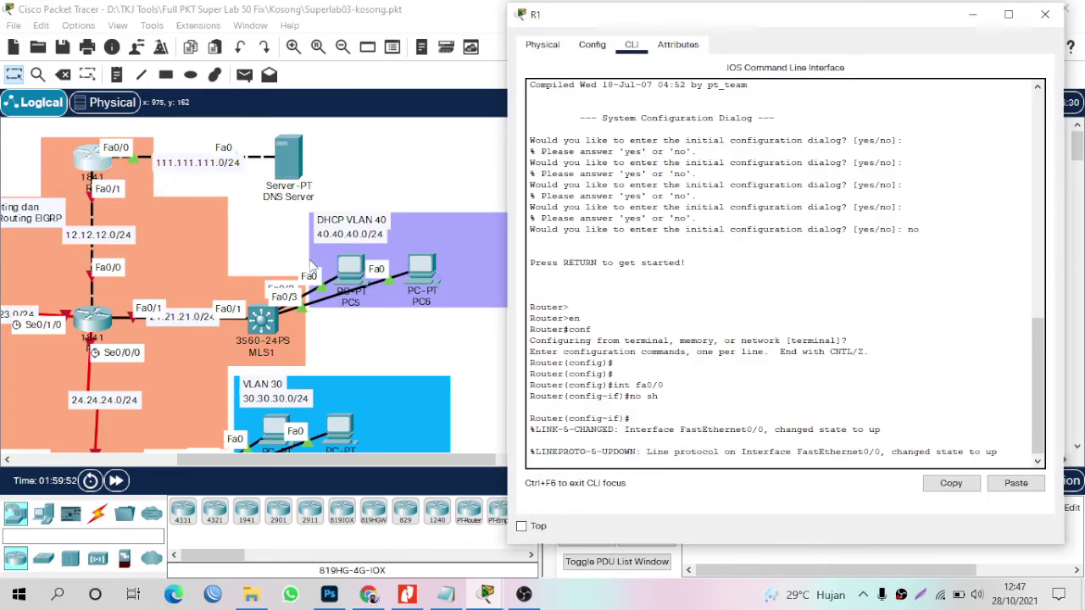
pyautogui.press('Return')
pyautogui.write('ip add 111.111.111.1')
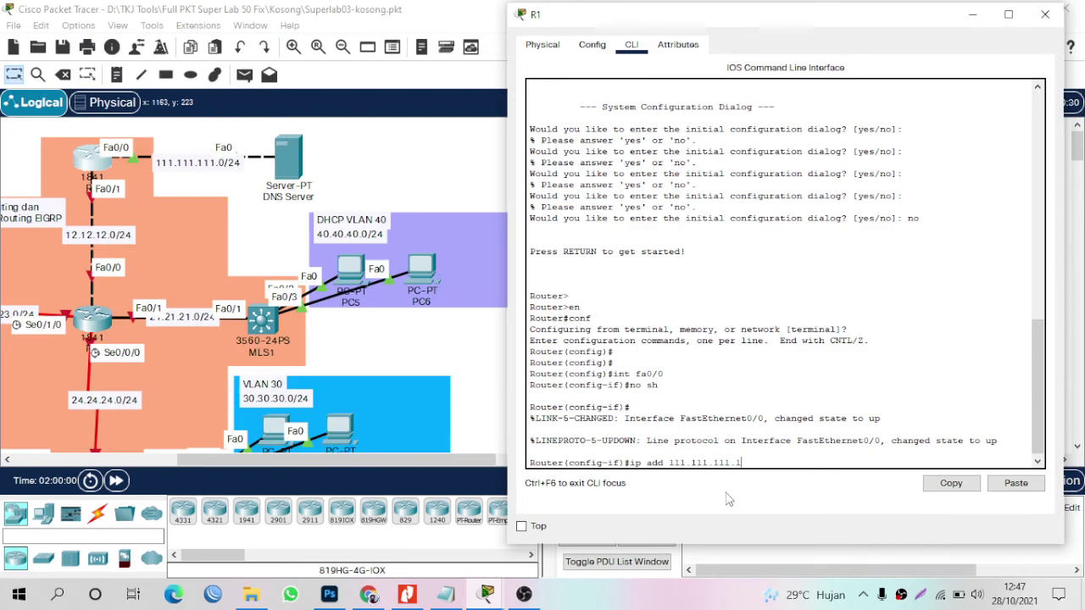
pyautogui.write(' 255.255.255.0')
pyautogui.press('Return')
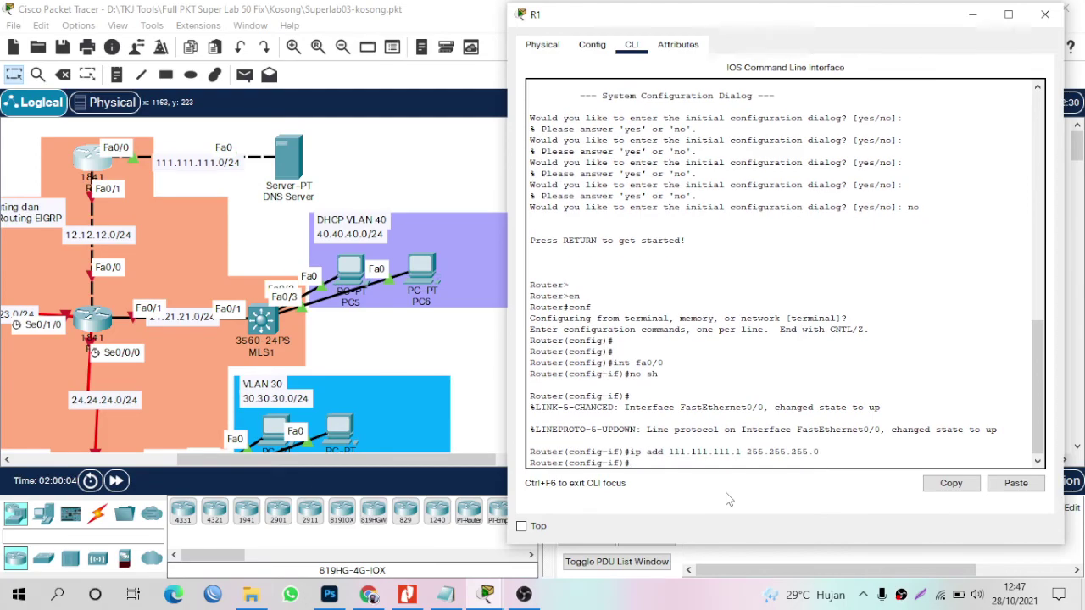
# Enable R1's interface fa0/1 and assign it IP address 12.12.12.1 with mask 255.255.255.0.
pyautogui.write('int f')
pyautogui.write('a0/2')
pyautogui.press('Return')
pyautogui.write('no sh')
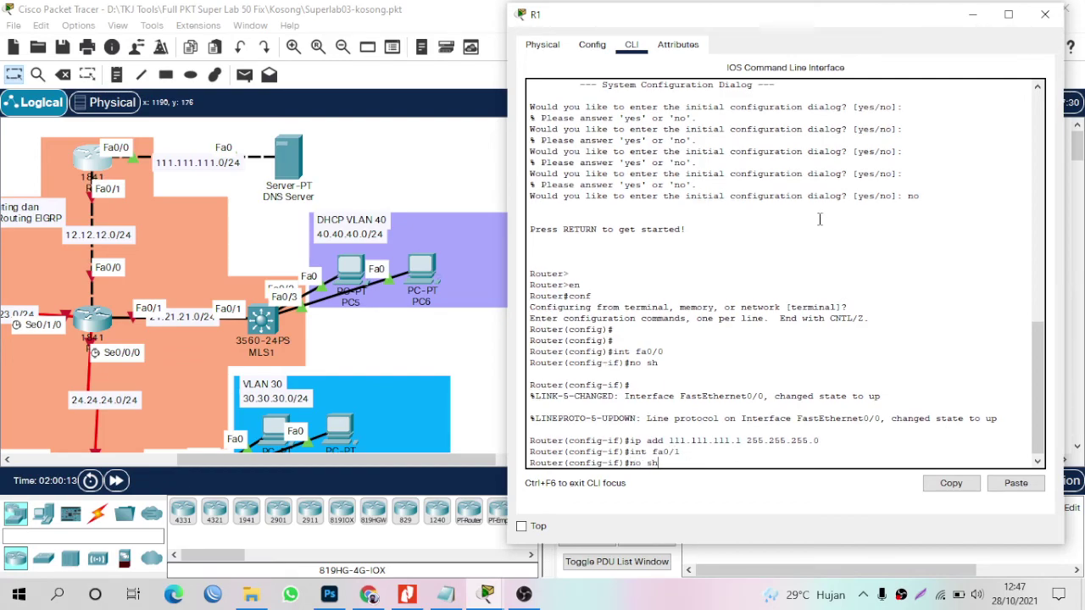
pyautogui.press('Return')
pyautogui.write('ip add')
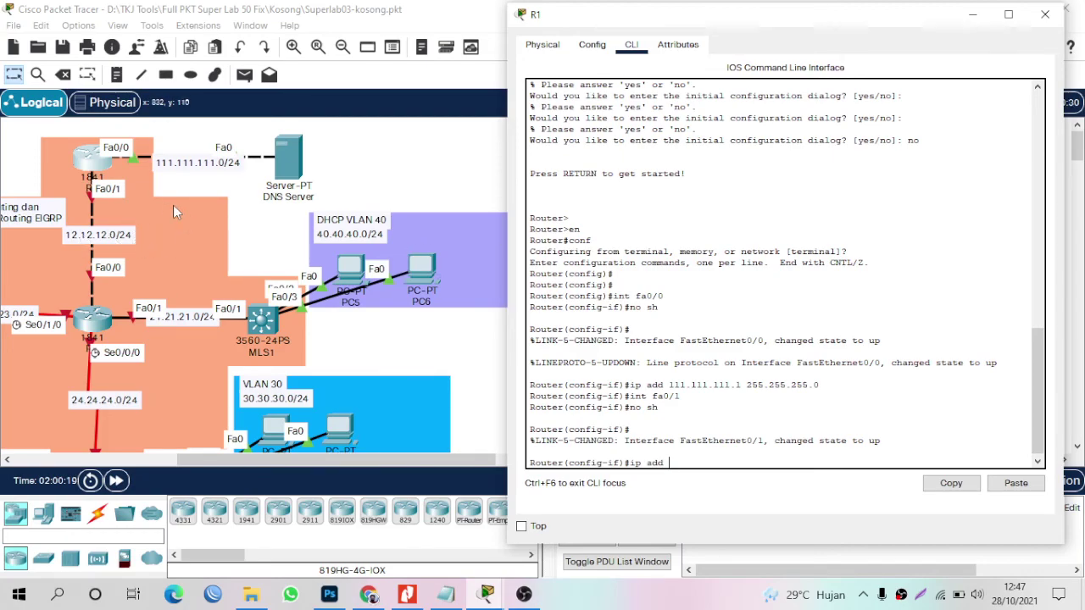
pyautogui.write('12.12.12.1 255.255.255.')
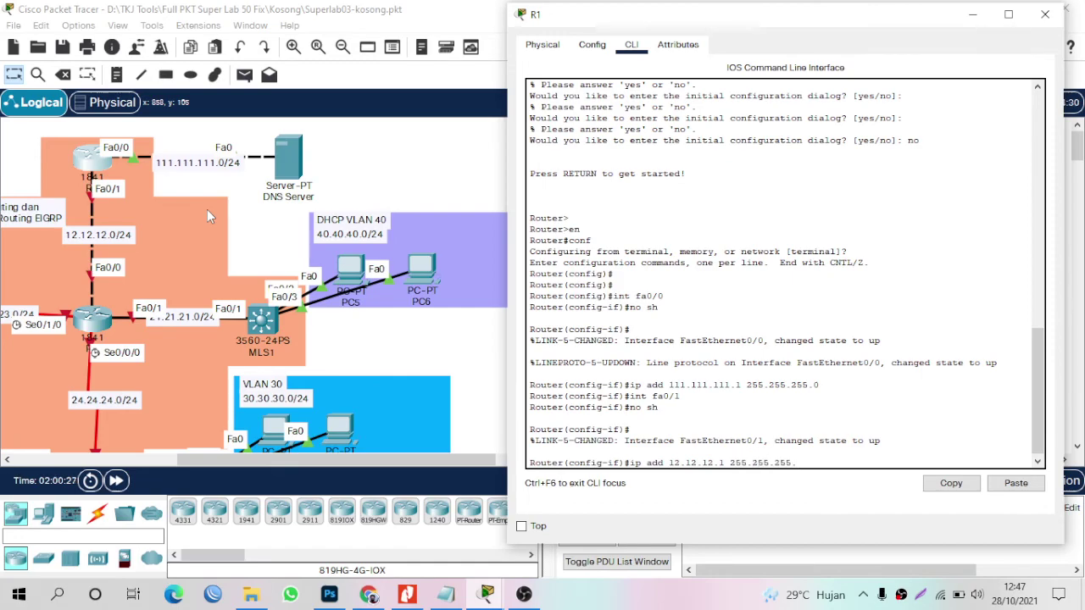
pyautogui.write('0')
pyautogui.press('Return')
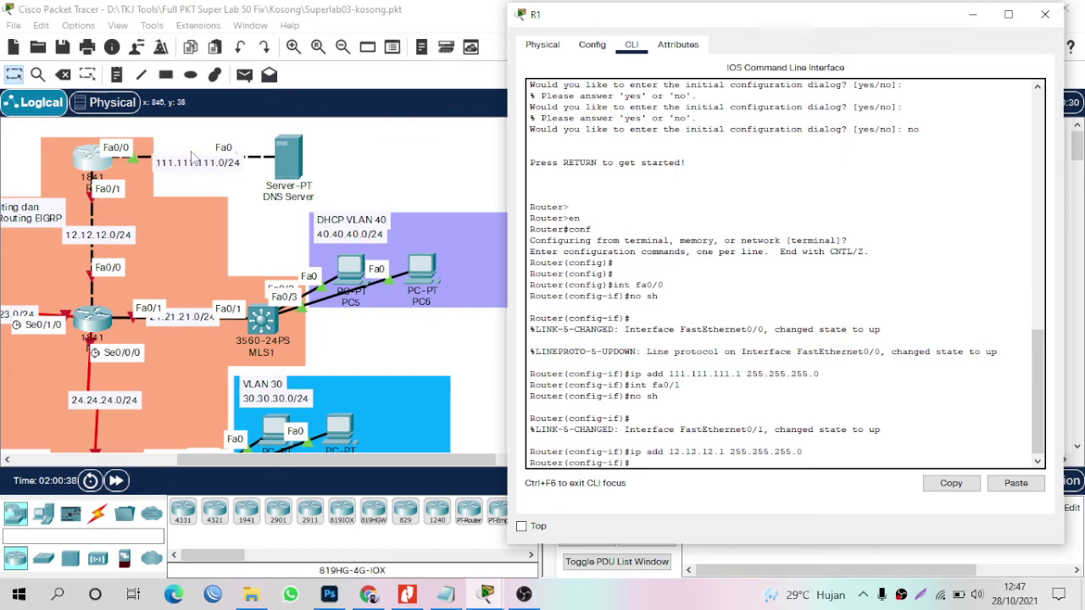
# Leave interface configuration on R1 and start the EIGRP routing process with AS number 10.
pyautogui.press('Return')
pyautogui.press('Return')
pyautogui.press('Return')
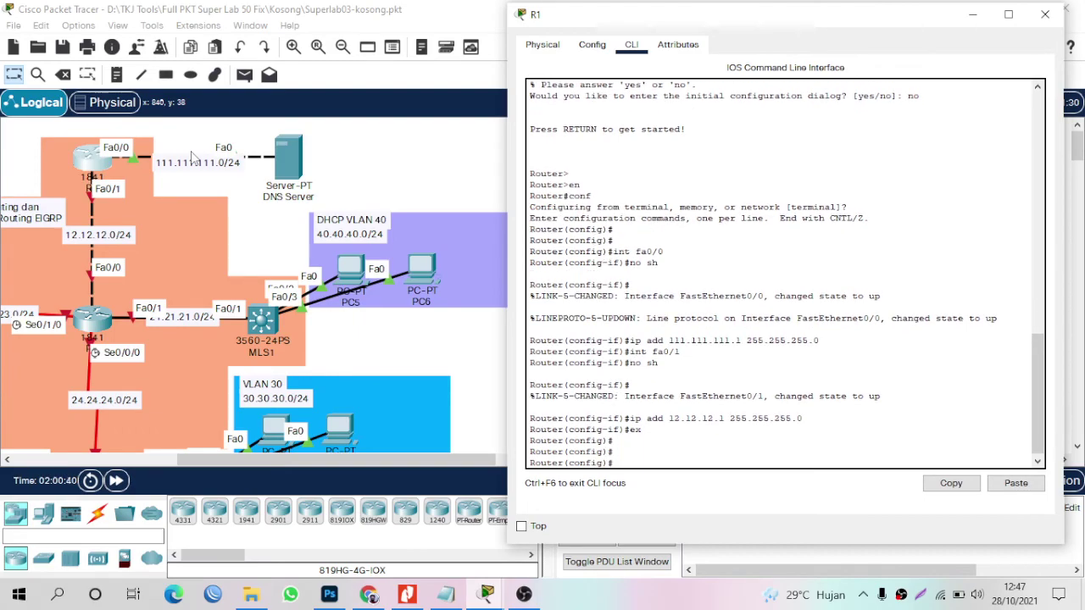
pyautogui.write('router eigrp 10')
pyautogui.press('Return')
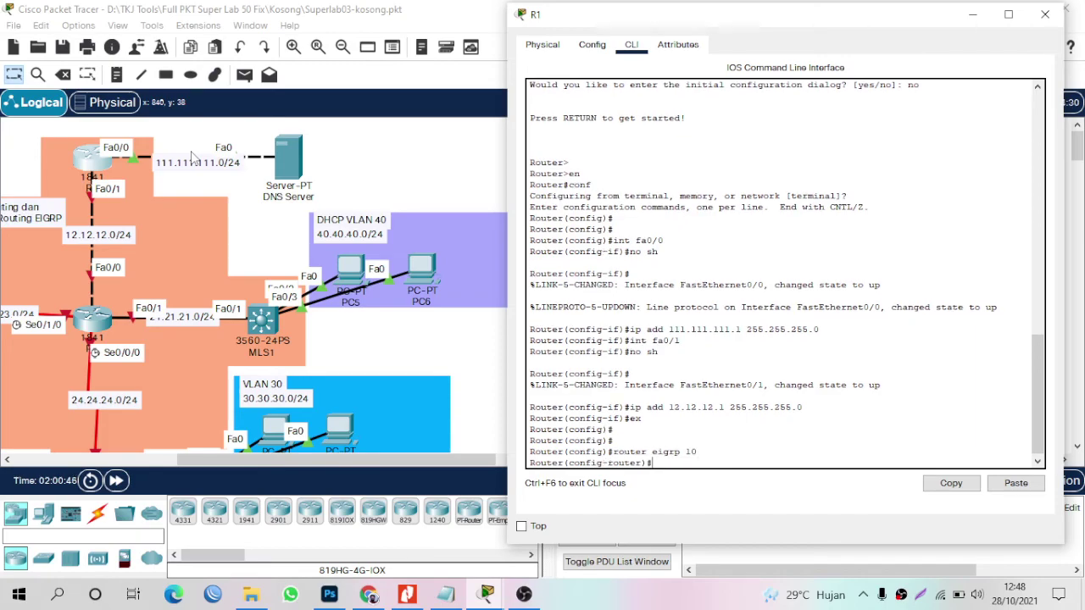
# Display R1's brief IP interface summary from router configuration mode.
pyautogui.write('do sh ip int br')
pyautogui.press('Return')
pyautogui.press('Return')
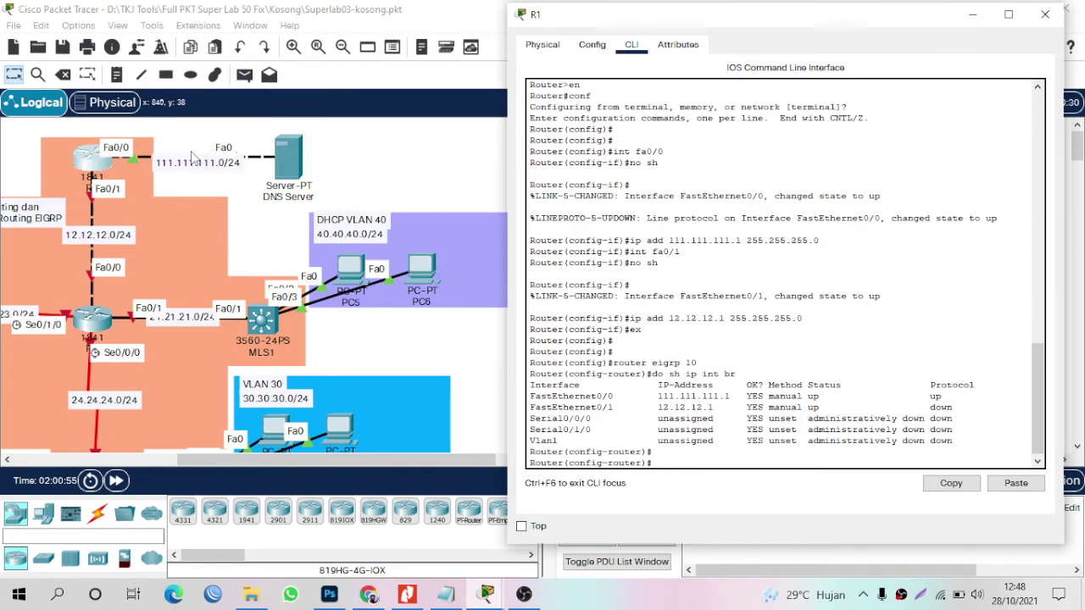
# Advertise networks 111.111.111.0 and 12.12.12.0 in R1's EIGRP 10 process.
pyautogui.write('net 111.111.111.0')
pyautogui.press('Return')
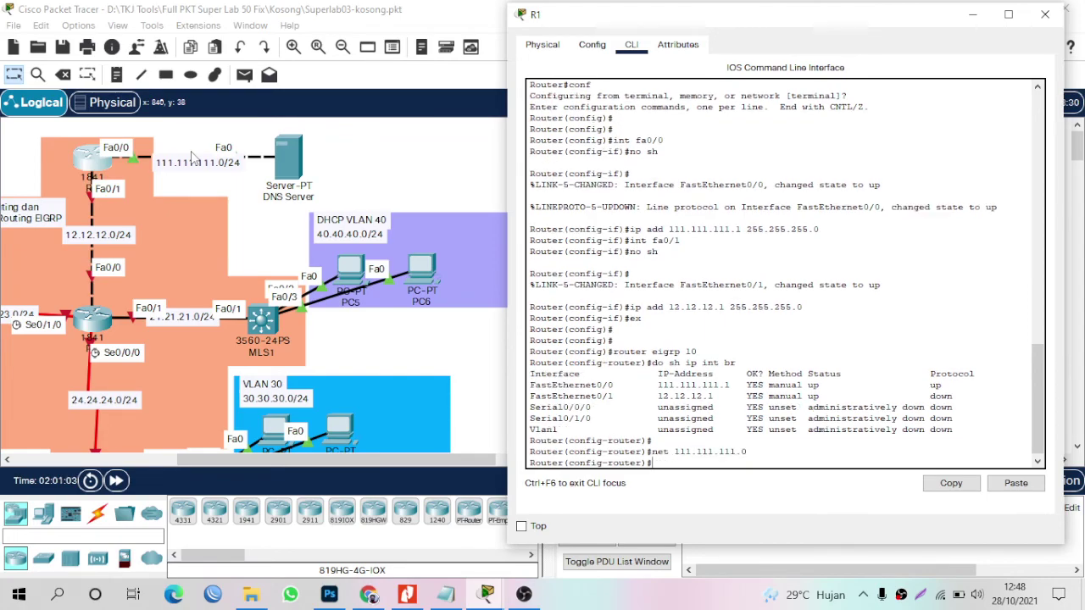
pyautogui.write('net 12.12.12.0')
pyautogui.press('Return')
# Turn off auto-summary for EIGRP on R1 and close the router's window.
pyautogui.write('no ')
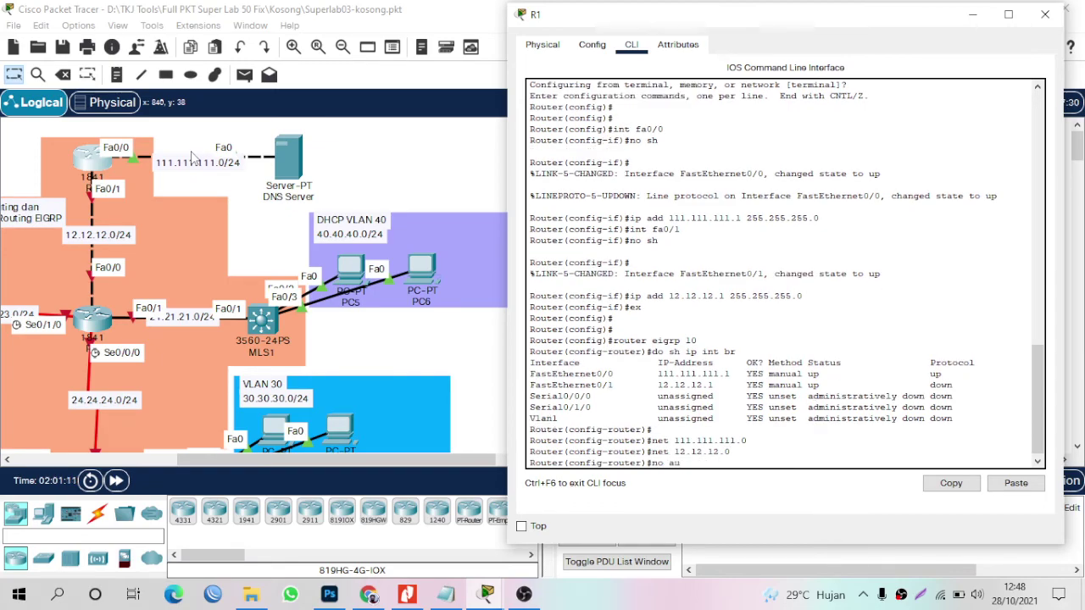
pyautogui.write('au')
pyautogui.press('Tab')
pyautogui.press('Return')
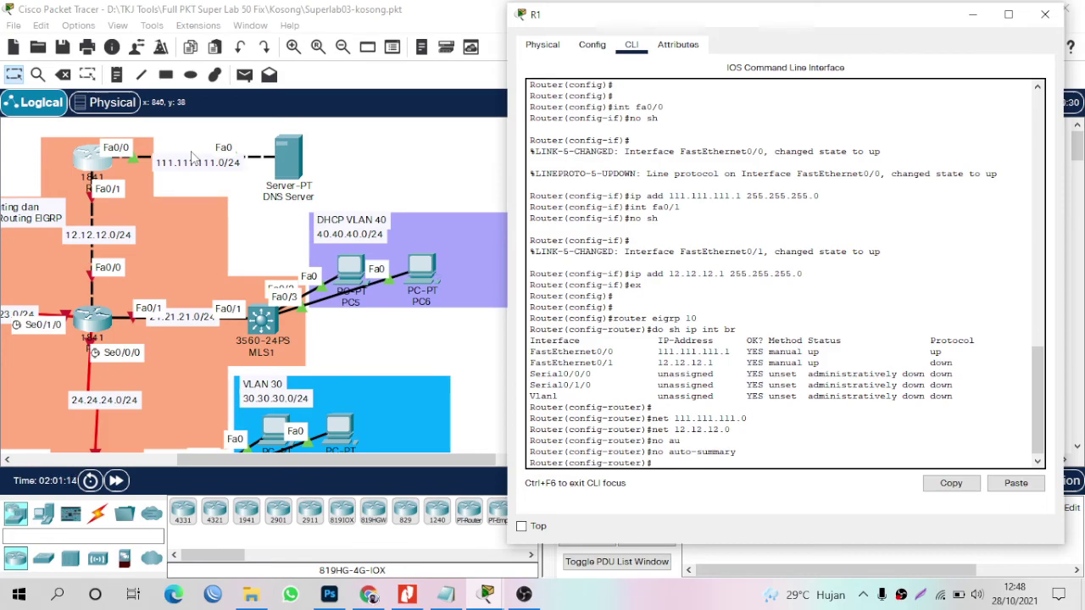
pyautogui.click(1046, 16)
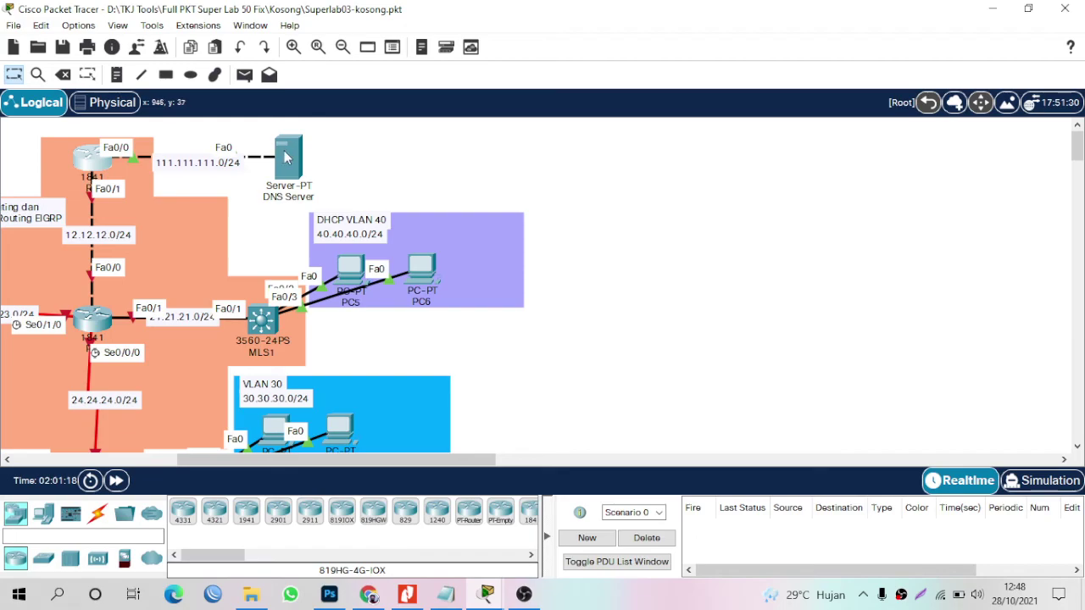
# Check the DNS Server's static IP configuration, including its address, mask, gateway and DNS entry.
pyautogui.click(287, 157)
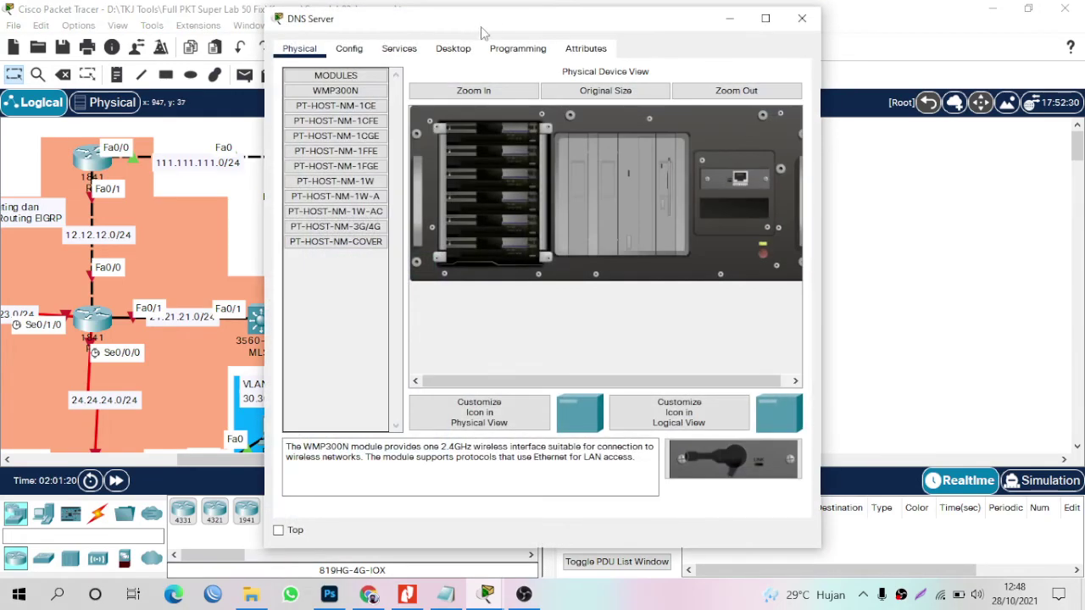
pyautogui.moveTo(492, 21); pyautogui.dragTo(704, 77)
pyautogui.click(663, 103)
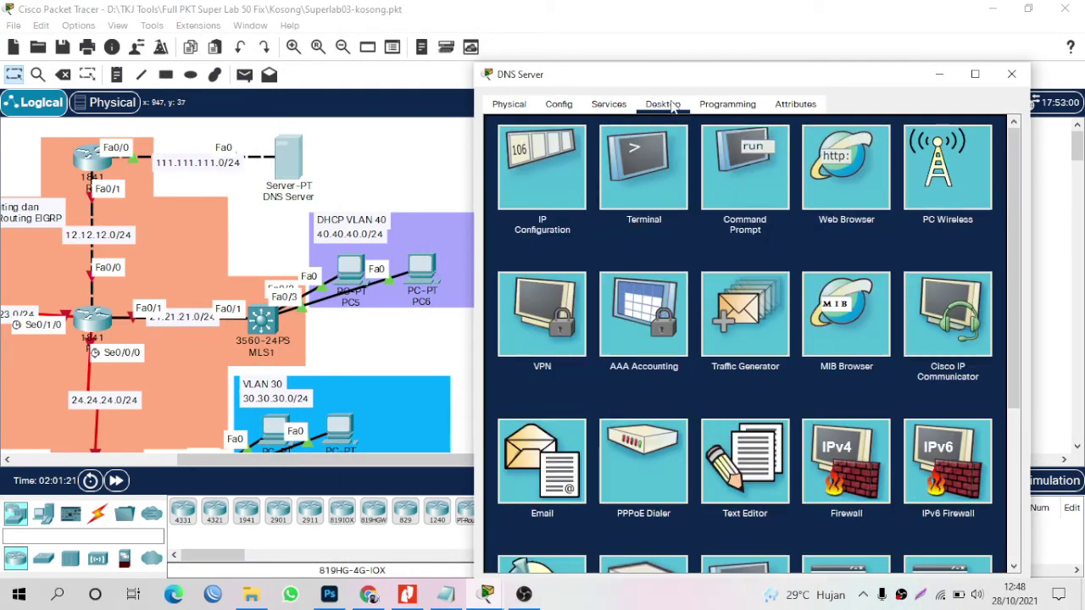
pyautogui.click(565, 163)
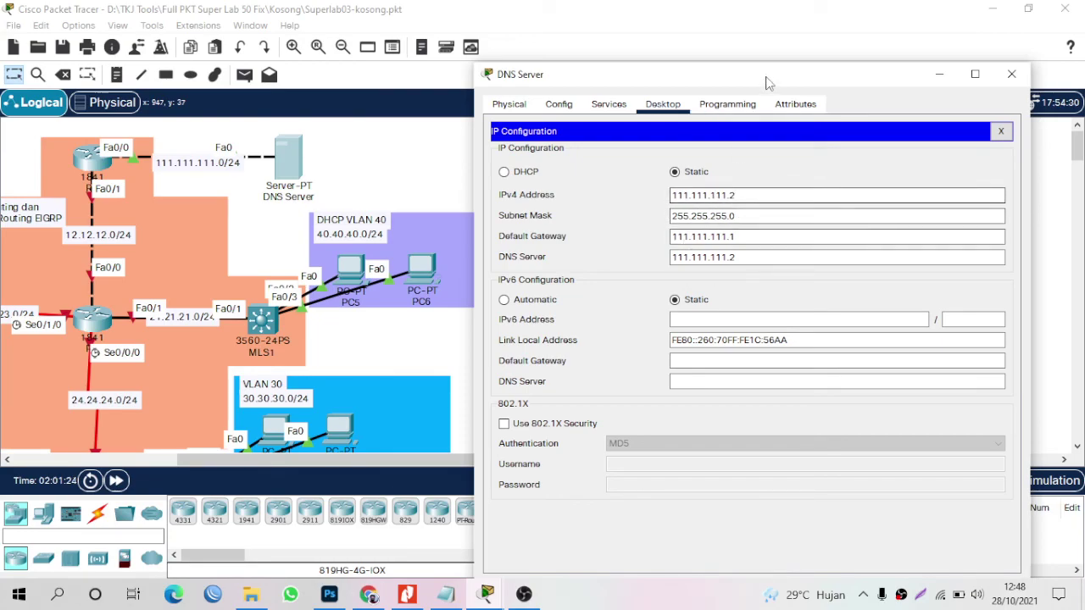
pyautogui.moveTo(766, 78); pyautogui.dragTo(750, 36)
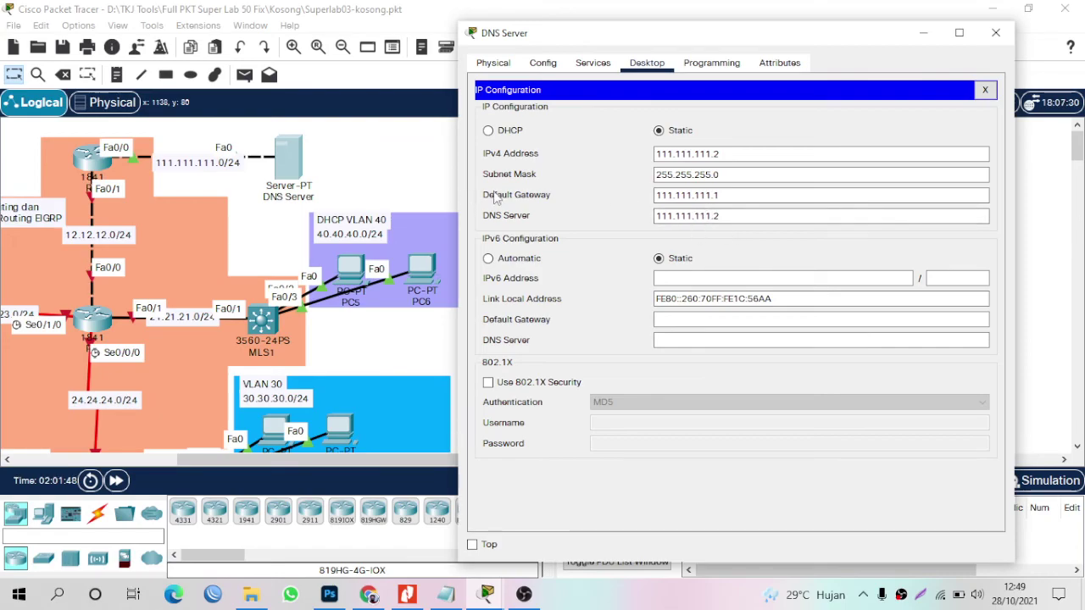
pyautogui.click(996, 34)
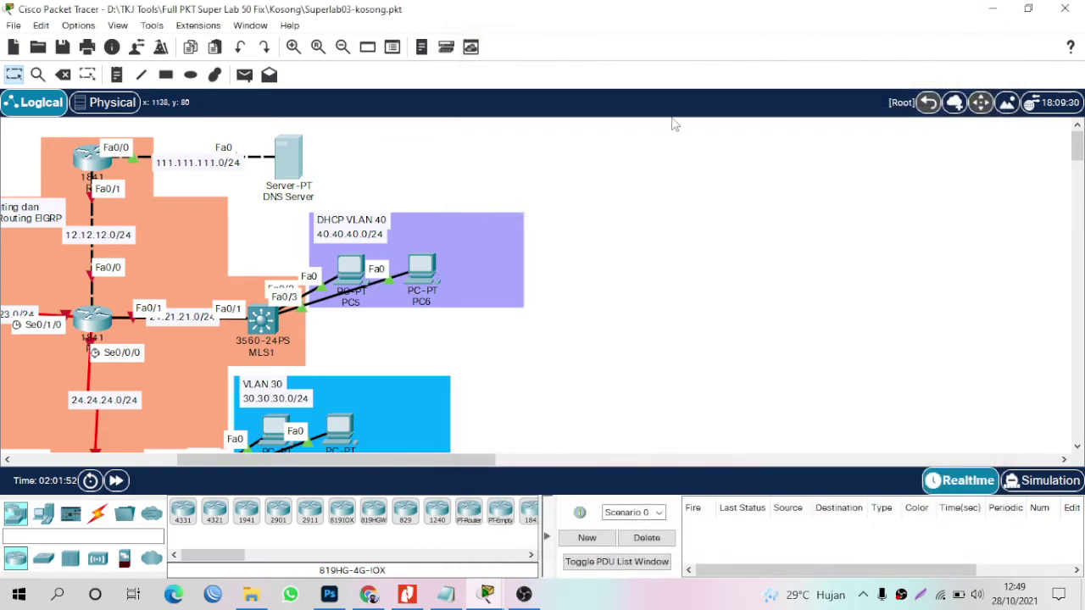
# Open router R3's command line interface and place its window beside the topology.
pyautogui.hscroll(-5, 460, 186)
pyautogui.scroll(-1, 460, 186)
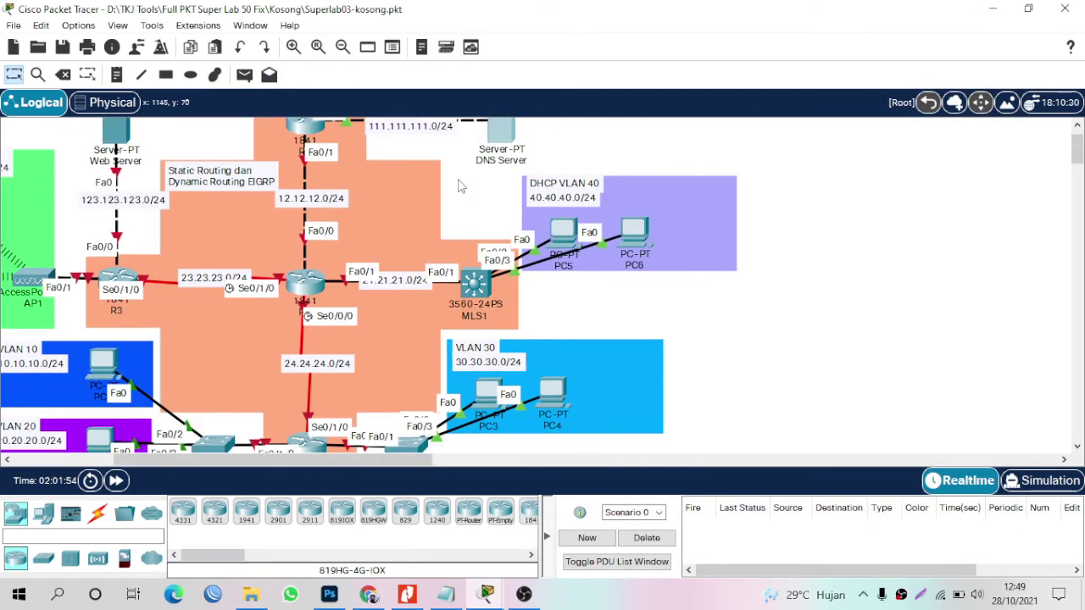
pyautogui.hscroll(-4, 461, 187)
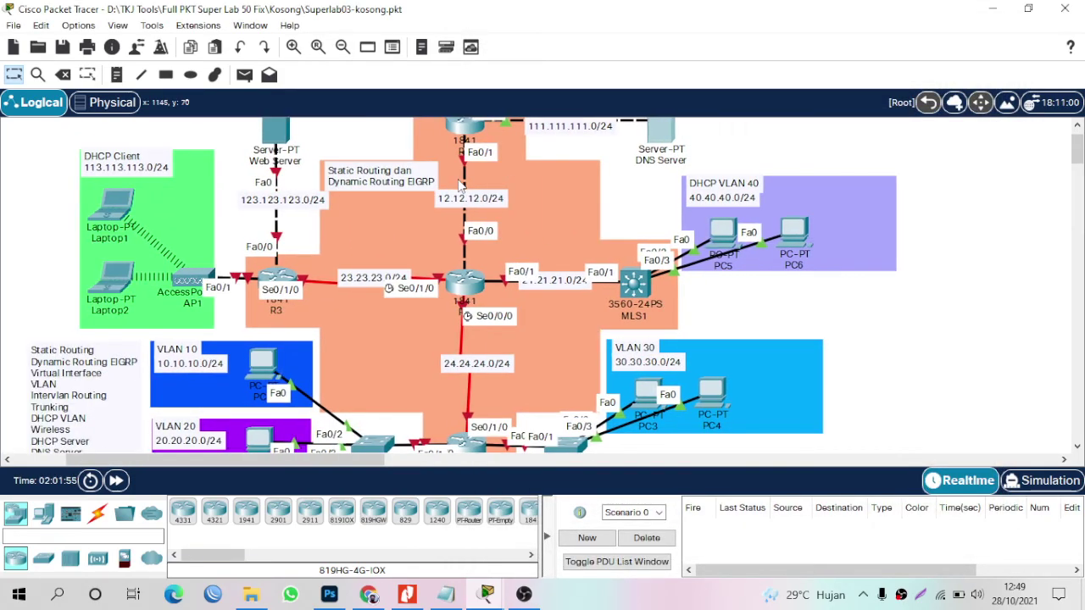
pyautogui.click(278, 278)
pyautogui.moveTo(589, 27); pyautogui.dragTo(789, 48)
pyautogui.click(593, 71)
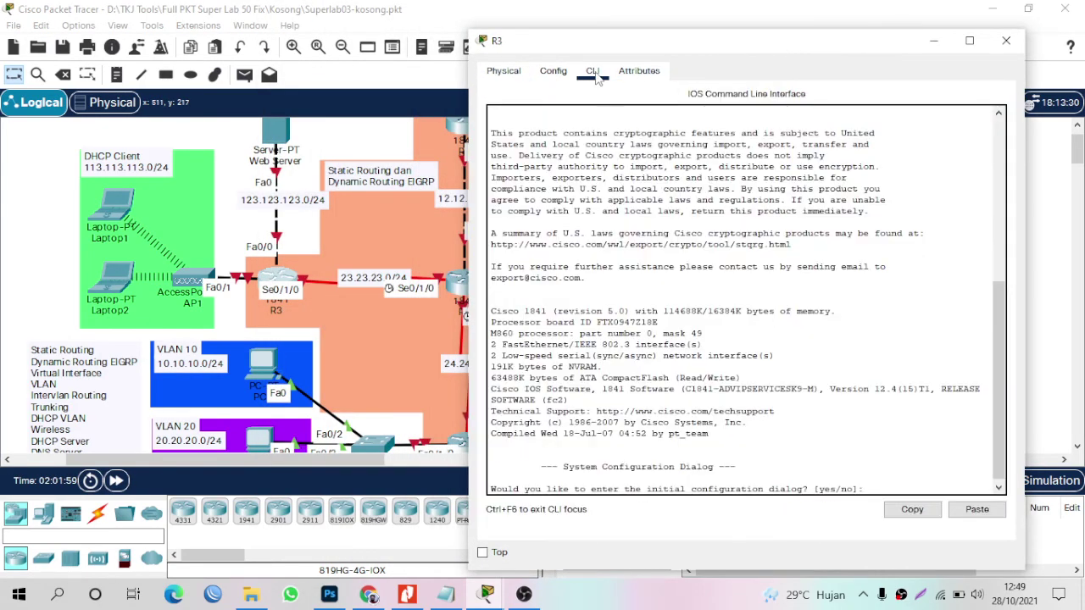
# Decline R3's initial configuration dialog with "no" and reach the user EXEC prompt.
pyautogui.press('Return')
pyautogui.press('Return')
pyautogui.press('Return')
pyautogui.write('no')
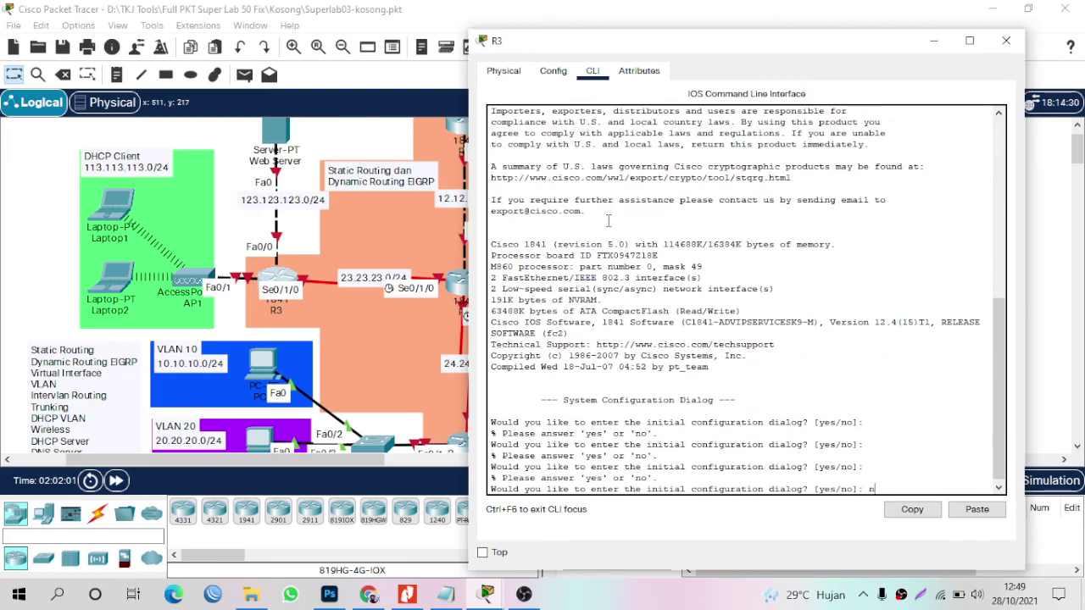
pyautogui.press('Return')
pyautogui.press('Return')
# Enter privileged mode on R3 and start global configuration with conf t.
pyautogui.write('n')
pyautogui.press('Return')
pyautogui.write('conf t')
pyautogui.press('Return')
pyautogui.press('Return')
pyautogui.press('Return')
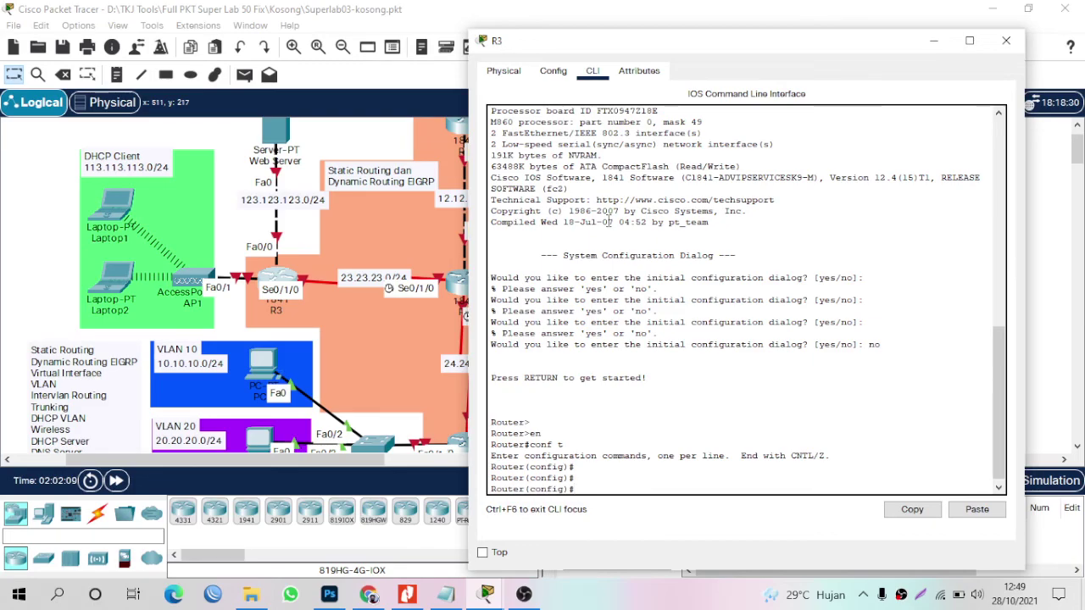
# Enable R3's interface fa0/0 with no sh and assign it the address 123.123.123.1 with mask 255.255.255.0.
pyautogui.write('int0.0')
pyautogui.press('BackSpace')
pyautogui.write('fa')
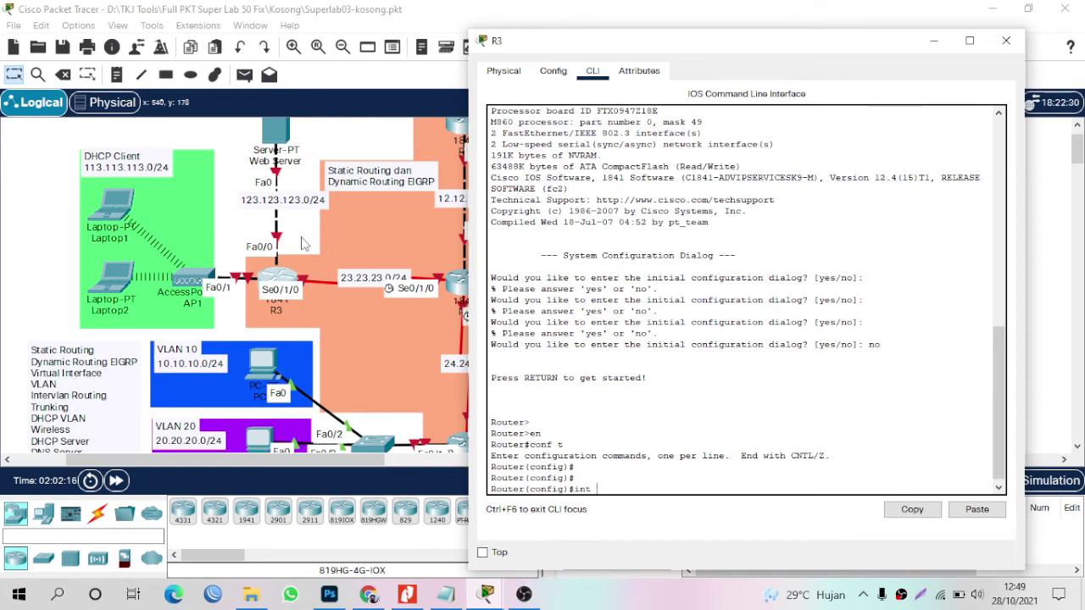
pyautogui.write('0/0')
pyautogui.press('Return')
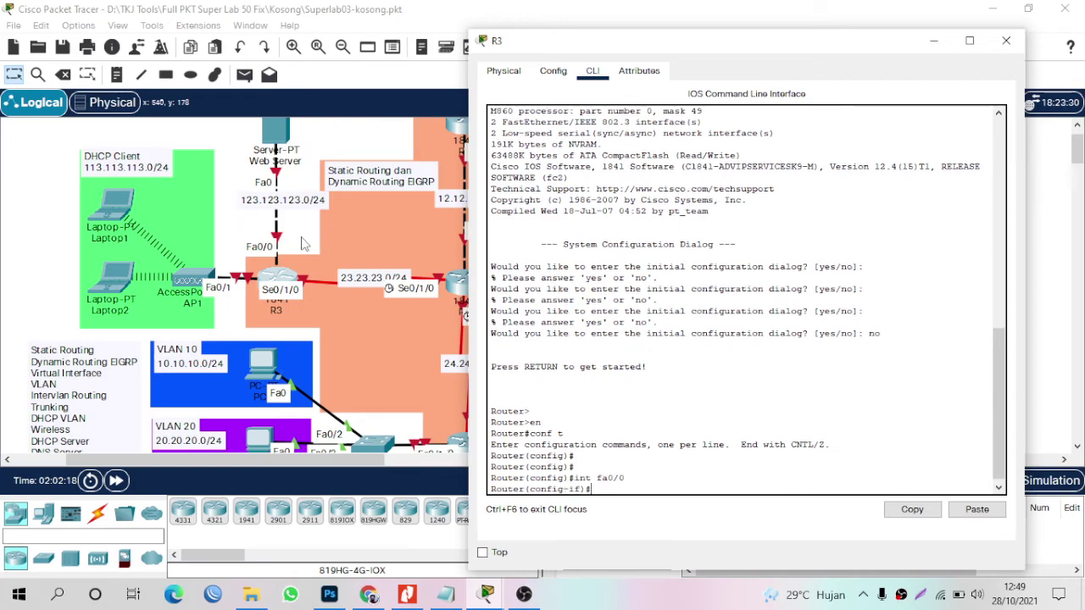
pyautogui.write('no sh')
pyautogui.press('Return')
pyautogui.write('ip add 123.123.123.1 255.255.255.0')
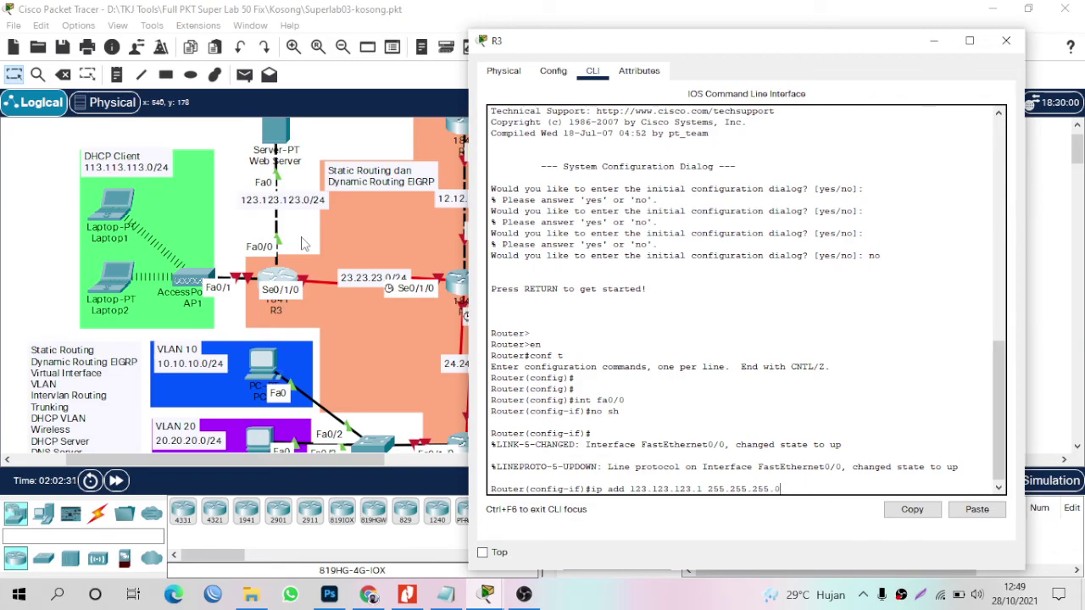
pyautogui.press('Return')
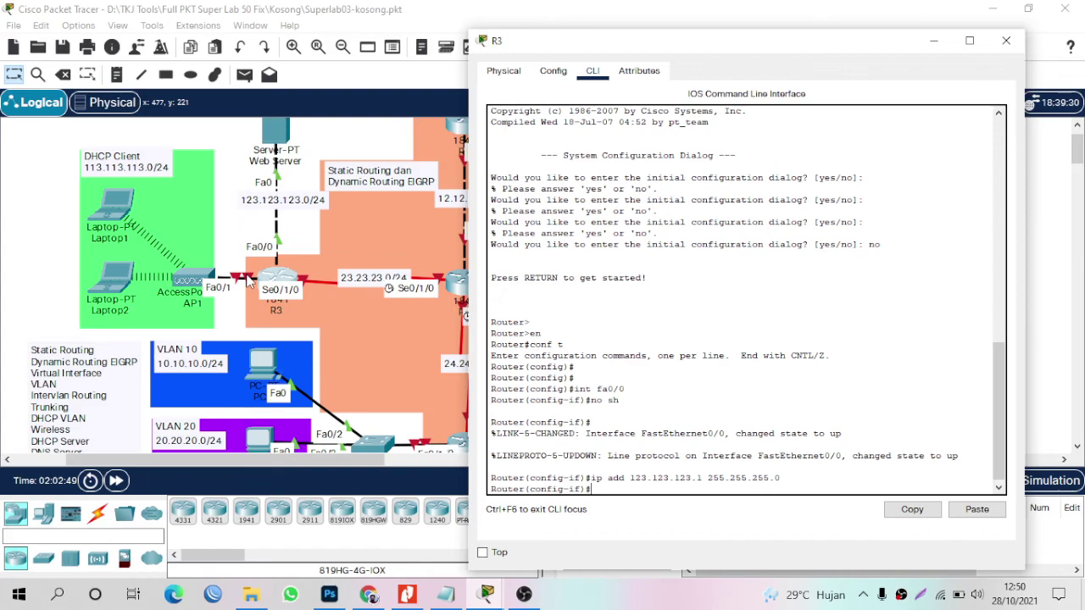
# Move access point AP1 slightly away from R3 and enable R3's interface fa0/1 with no sh.
pyautogui.moveTo(201, 277)
pyautogui.mouseDown()
pyautogui.moveTo(118, 283)
pyautogui.moveTo(185, 282)
pyautogui.mouseUp()
pyautogui.click(278, 280)
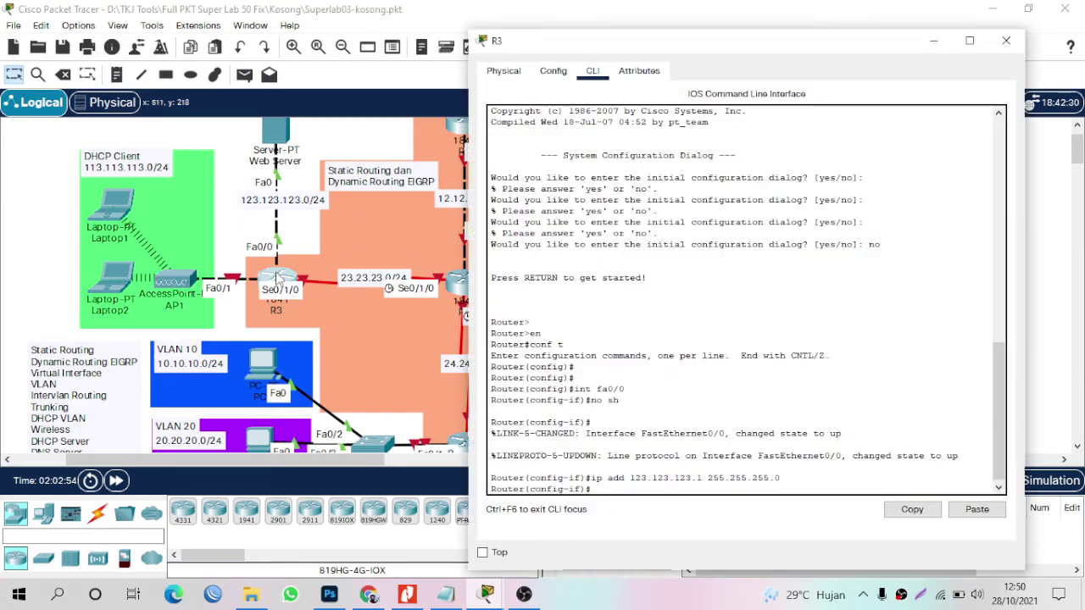
pyautogui.write('int fa0/1')
pyautogui.press('Return')
pyautogui.write('no sh')
pyautogui.press('Return')
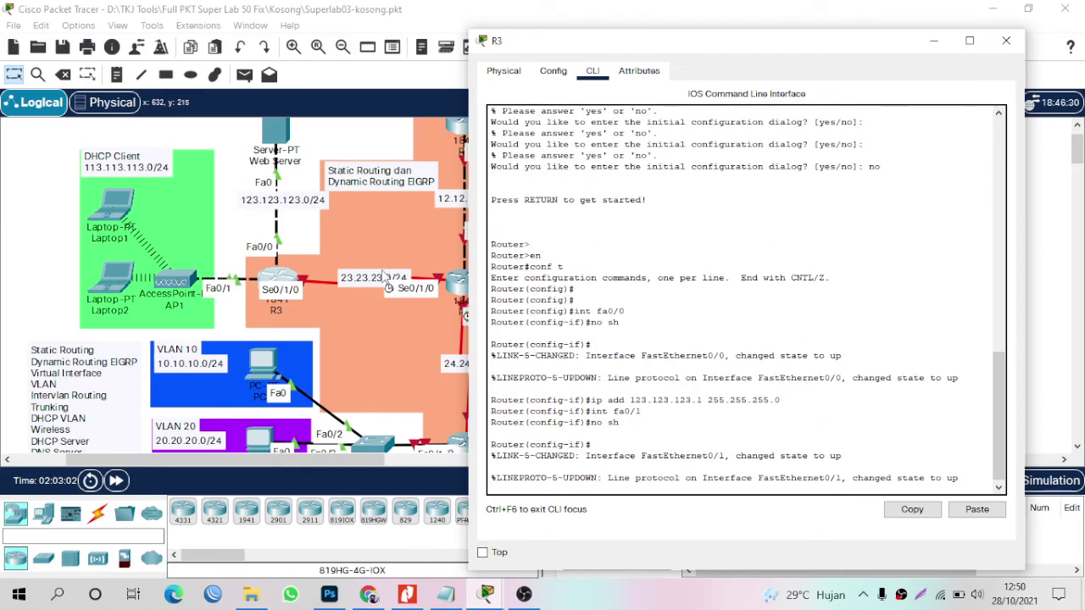
# Assign the address 113.113.113.1 with mask 255.255.255.0 to R3's interface fa0/1.
pyautogui.write('ip add')
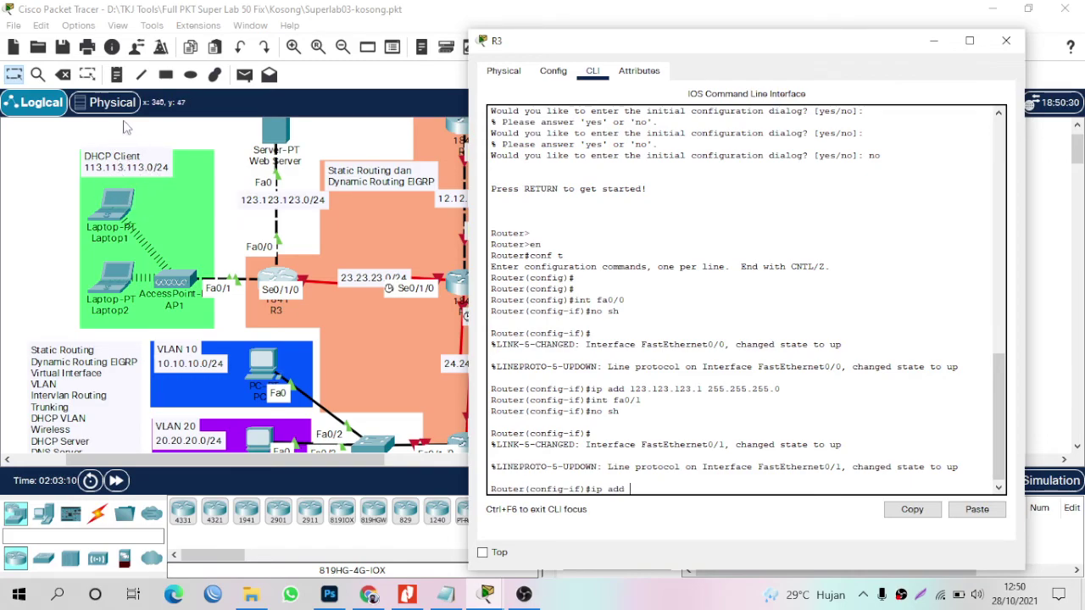
pyautogui.write('113.113.11')
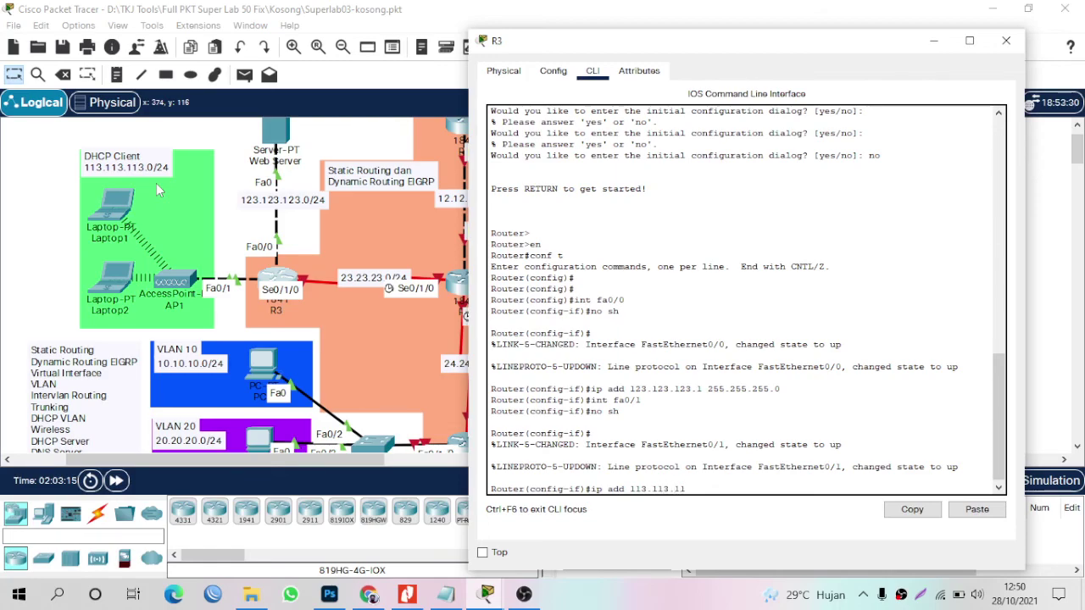
pyautogui.write(' 255.255.255')
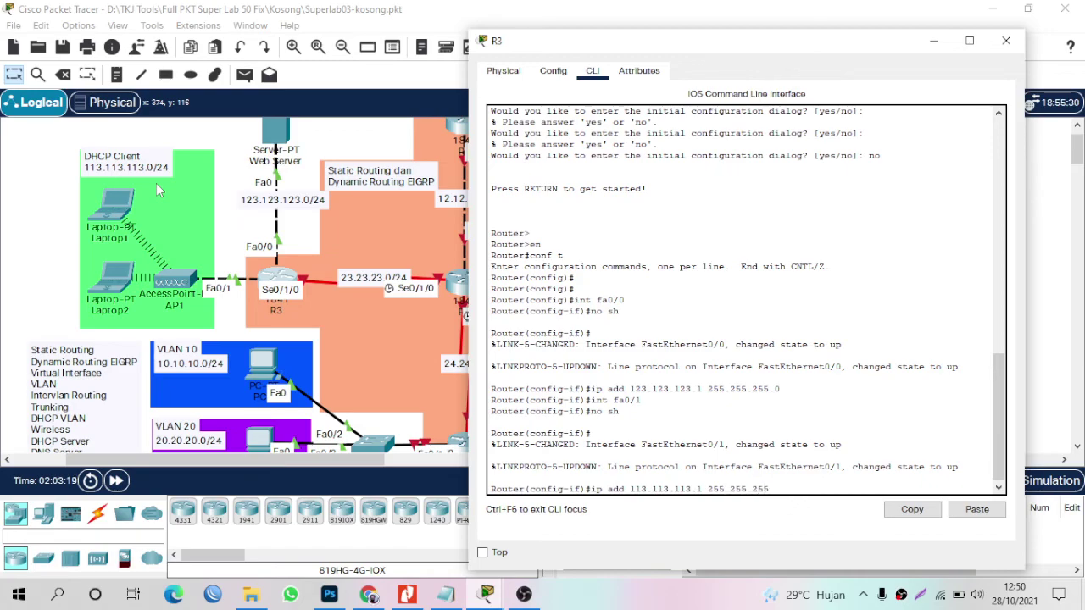
pyautogui.write('.0')
pyautogui.press('Return')
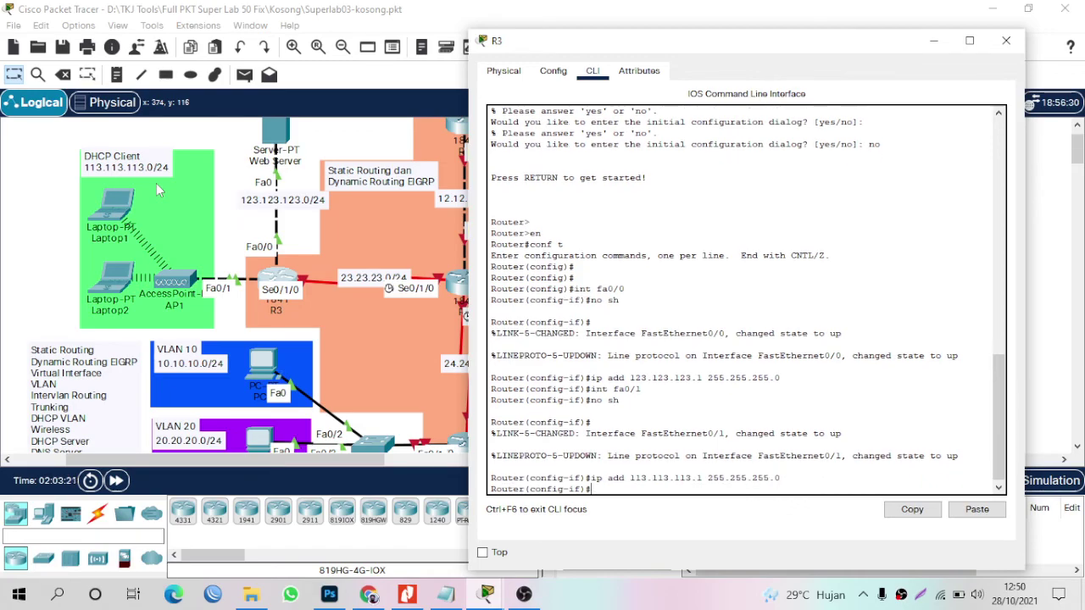
pyautogui.press('Return')
pyautogui.press('Return')
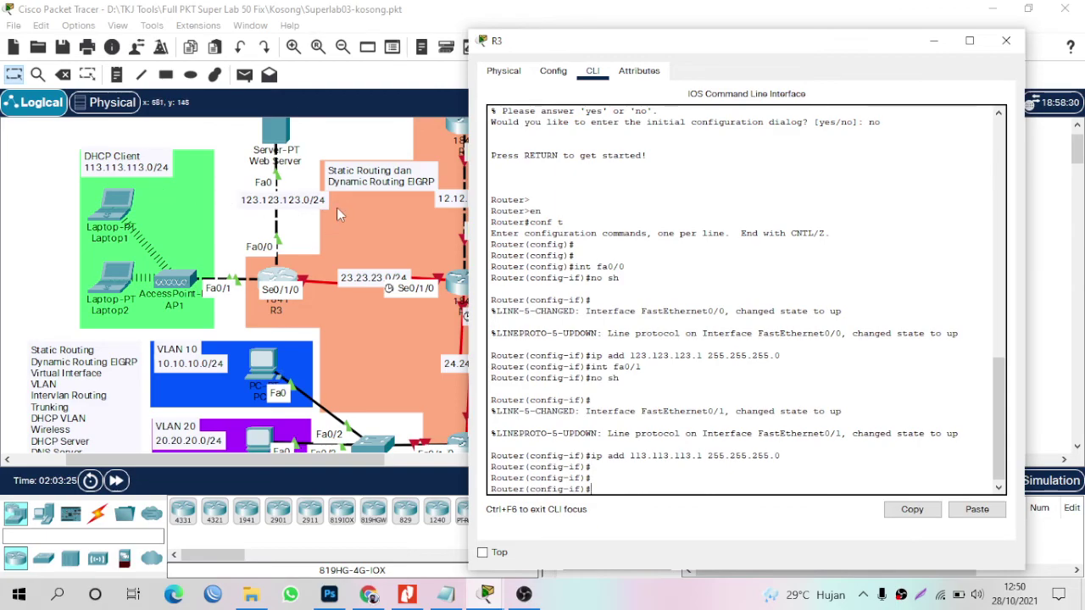
# Return R3 to global configuration mode and create a DHCP pool named dhcp.
pyautogui.write('ex')
pyautogui.press('Return')
pyautogui.press('Return')
pyautogui.press('Return')
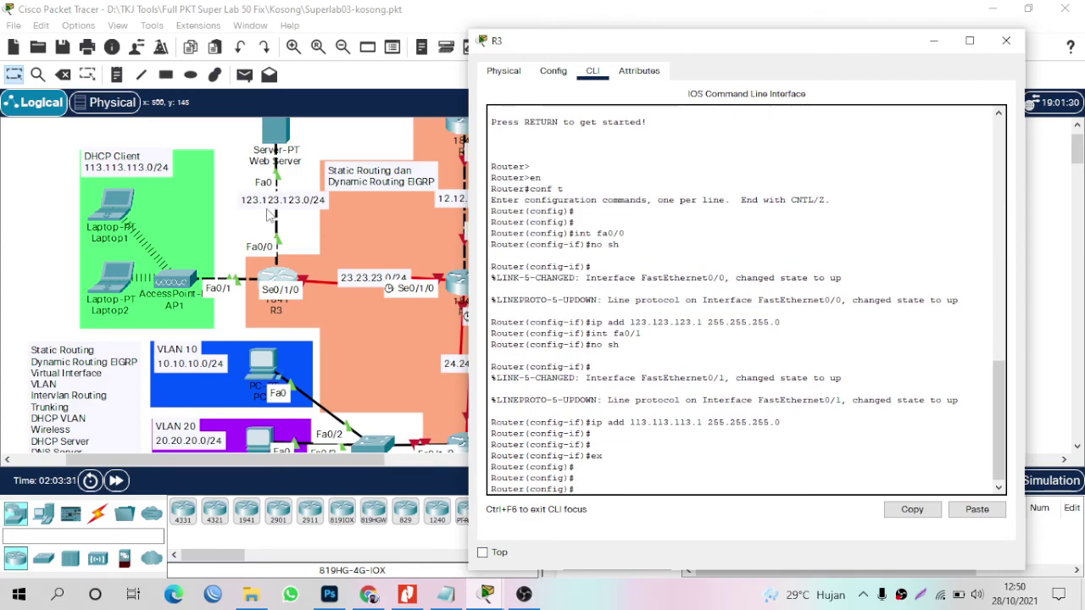
pyautogui.write('ip dhcp c pooldhcp')
pyautogui.press('Return')
# Set the DHCP pool's network to 113.113.113.0 with mask 255.255.255.0.
pyautogui.write('netwo')
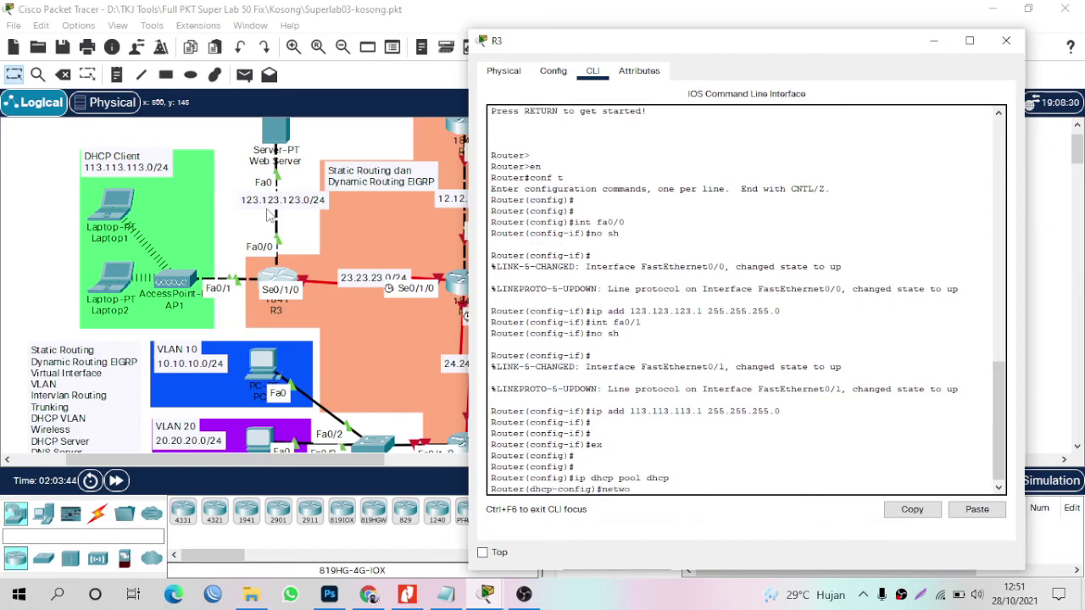
pyautogui.write('rk 113.113.1')
pyautogui.press('BackSpace')
pyautogui.press('BackSpace')
pyautogui.write('13.1')
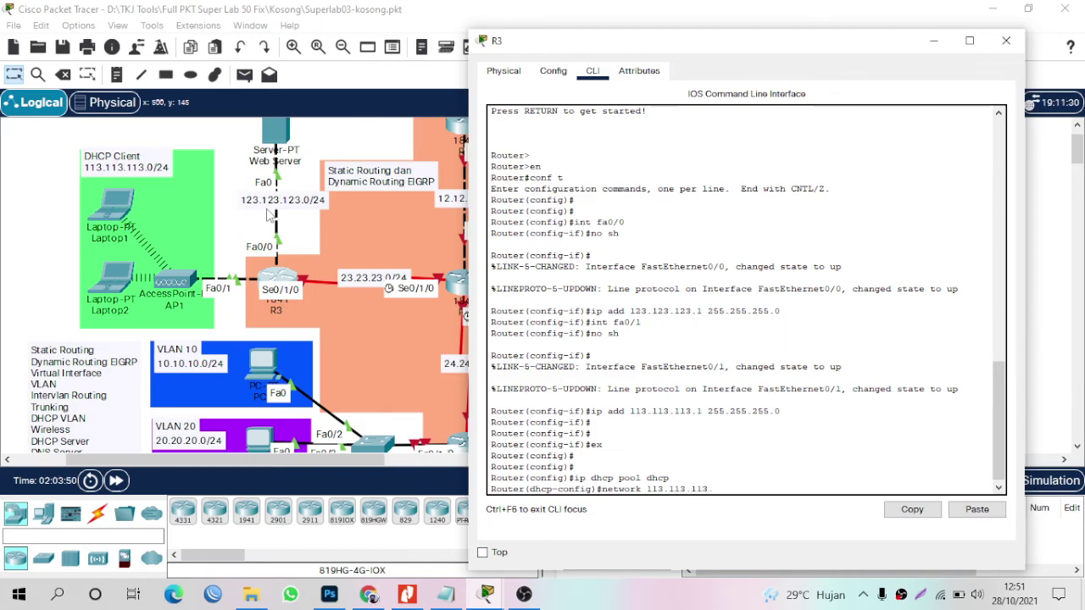
pyautogui.press('BackSpace')
pyautogui.write('0 255.255.255.0')
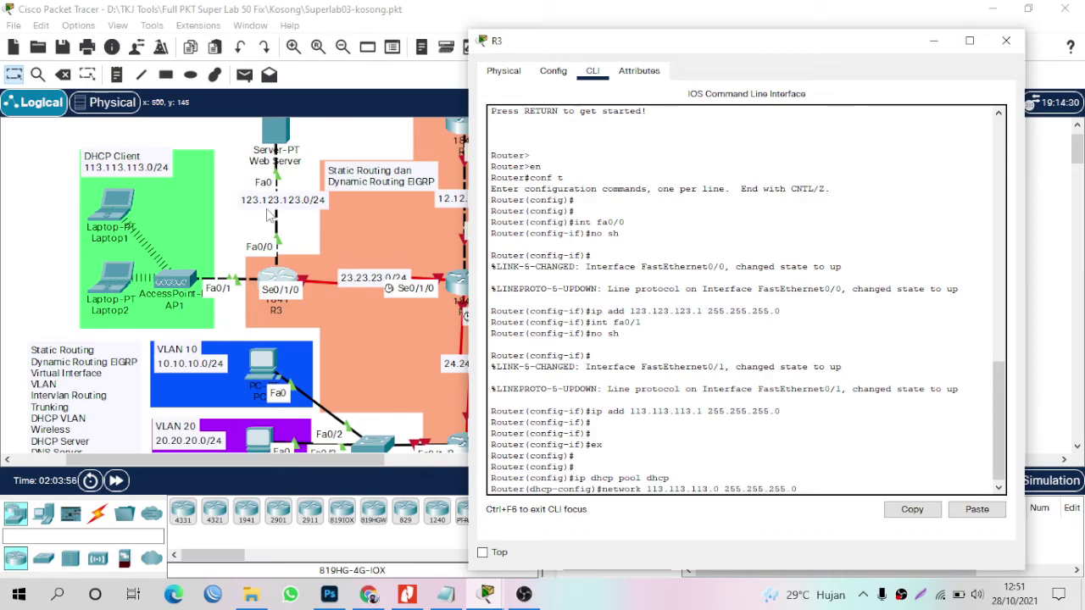
pyautogui.press('Return')
# Set the DHCP pool's default-router to 113.113.113.1.
pyautogui.write('de')
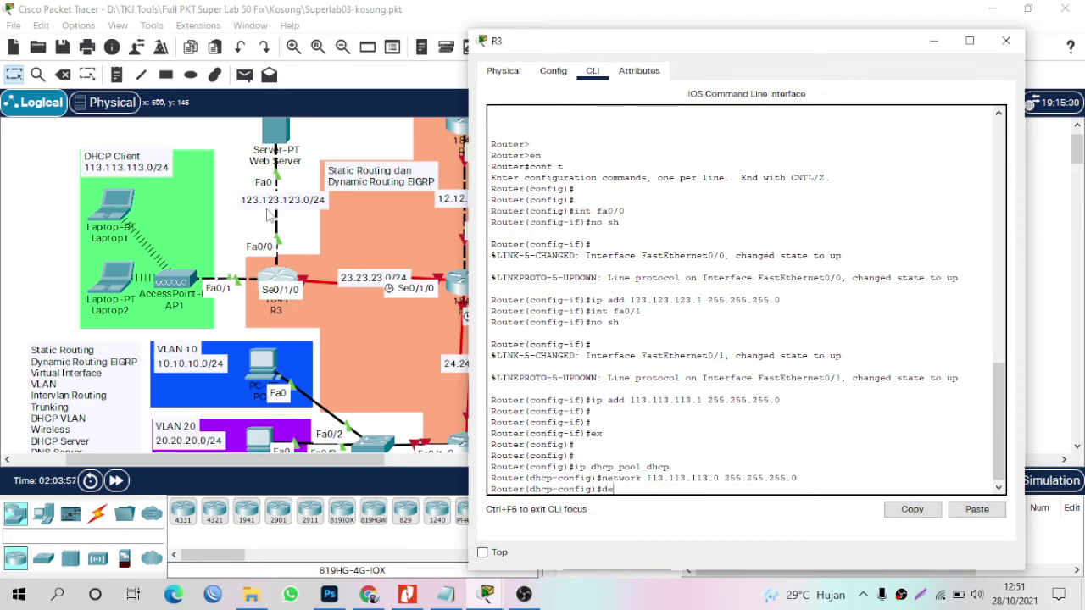
pyautogui.write('fault-router')
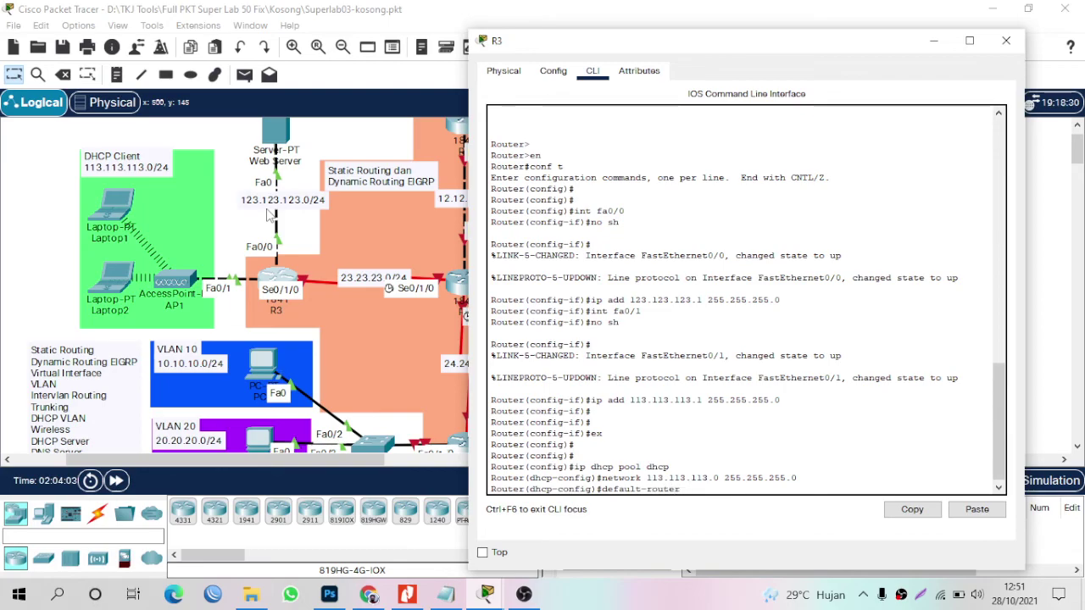
pyautogui.write(' 113.113.113')
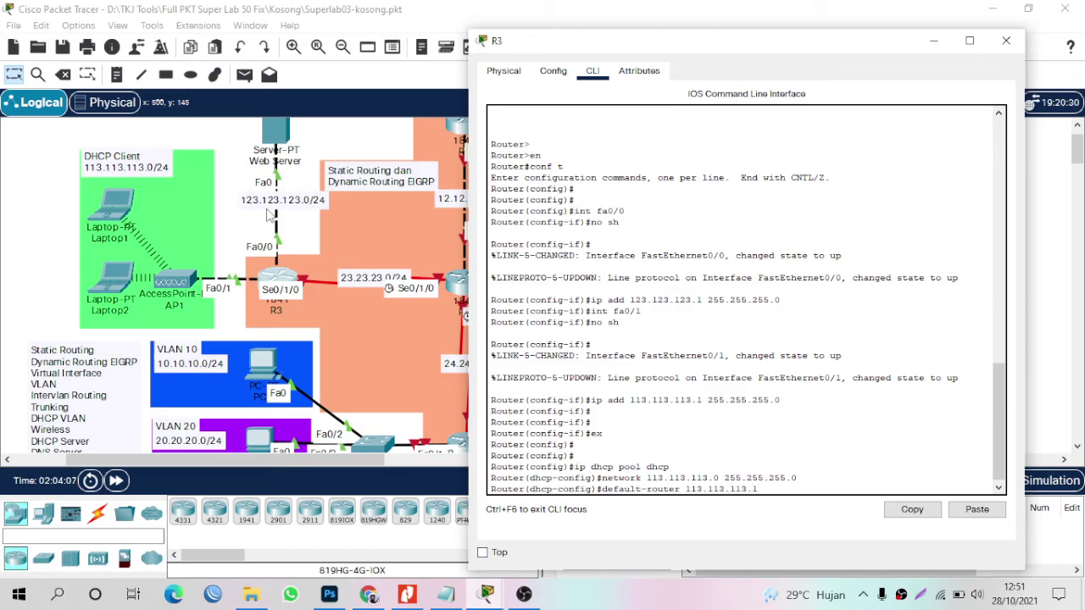
pyautogui.write('.1')
pyautogui.press('Return')
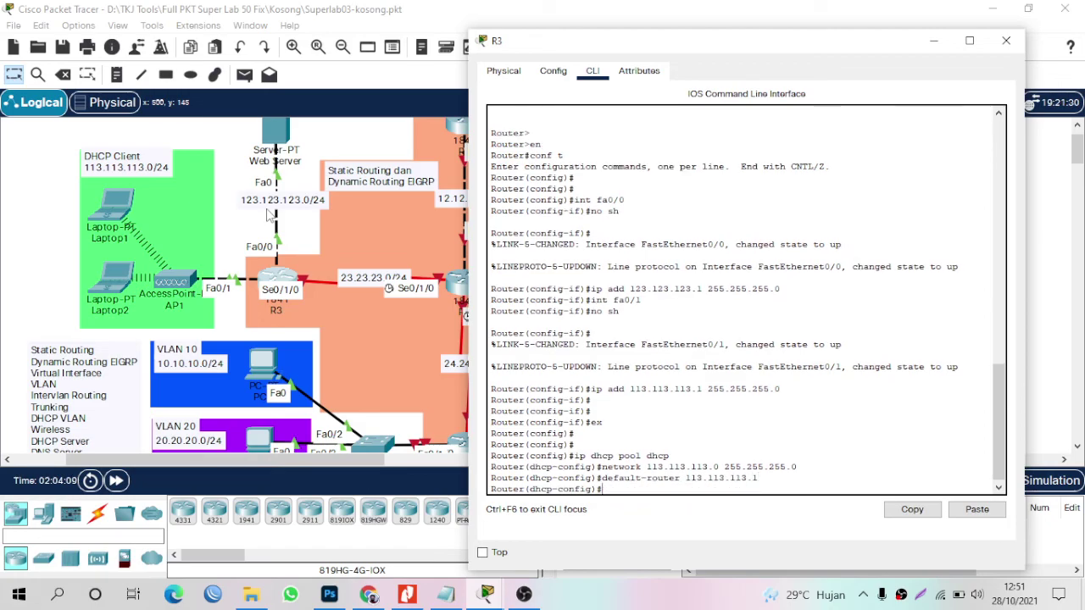
# Set the DHCP pool's dns-server to 111.111.111.2, checking the DNS Server's network in the topology before confirming.
pyautogui.write('dns-server 111.111.111.2')
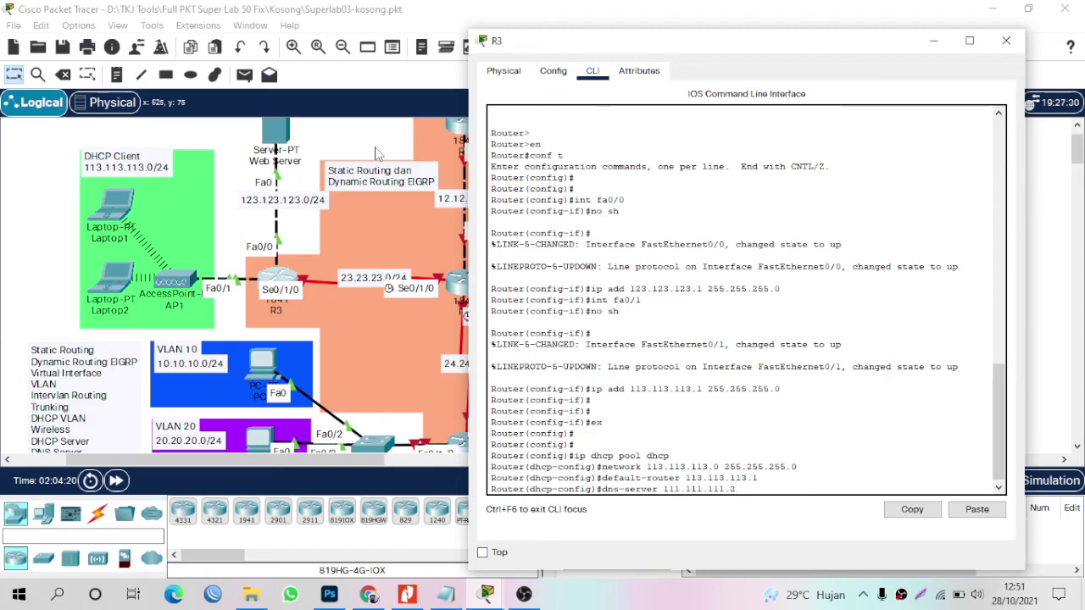
pyautogui.moveTo(640, 39); pyautogui.dragTo(729, 49)
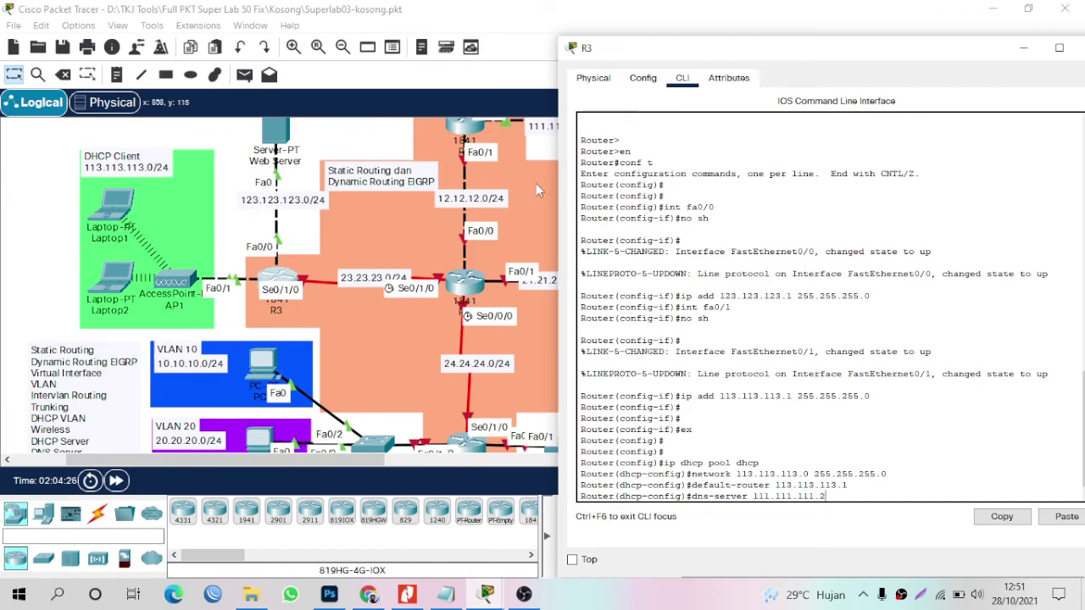
pyautogui.scroll(2, 505, 166)
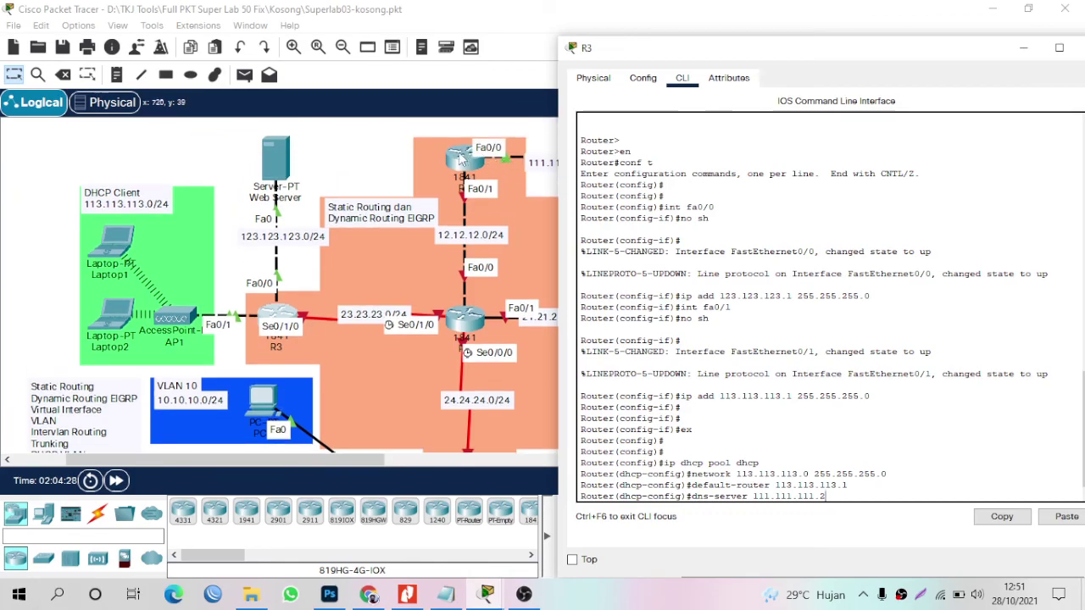
pyautogui.moveTo(743, 46); pyautogui.dragTo(907, 199)
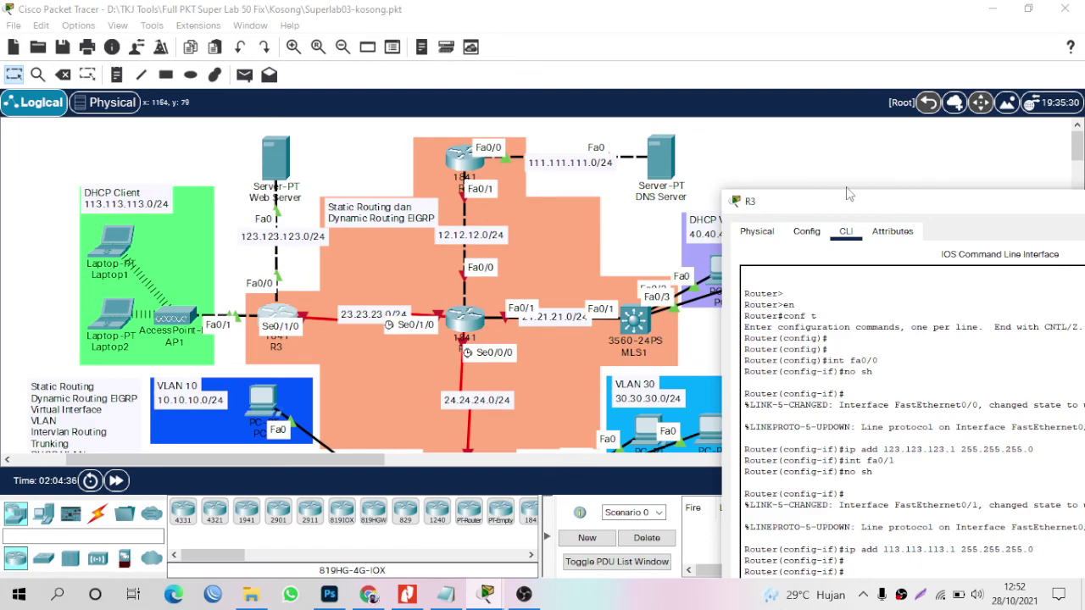
pyautogui.moveTo(876, 205); pyautogui.dragTo(695, 50)
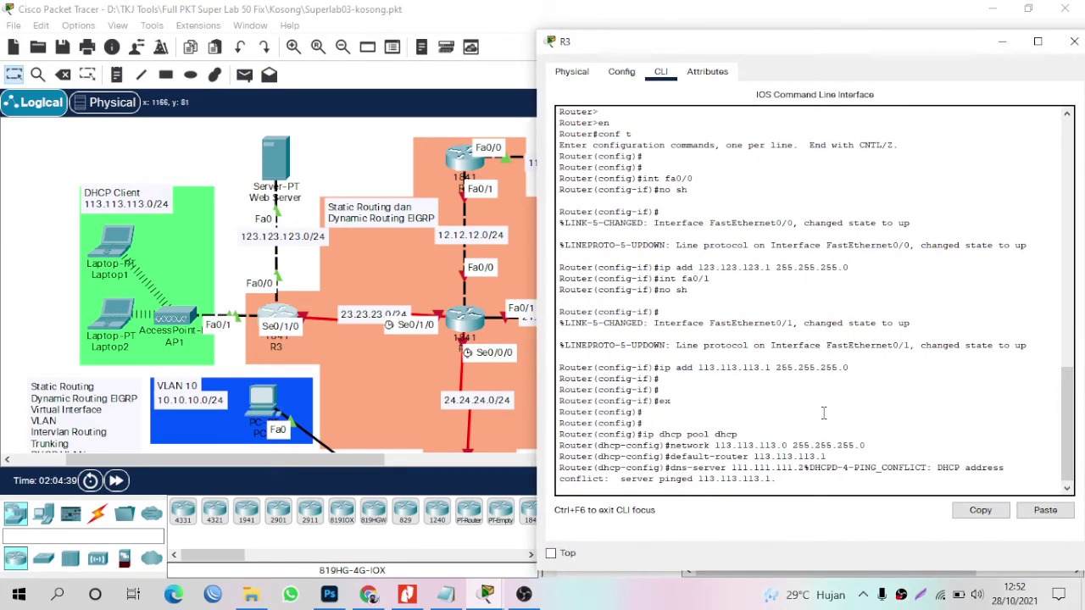
pyautogui.press('Return')
pyautogui.press('Return')
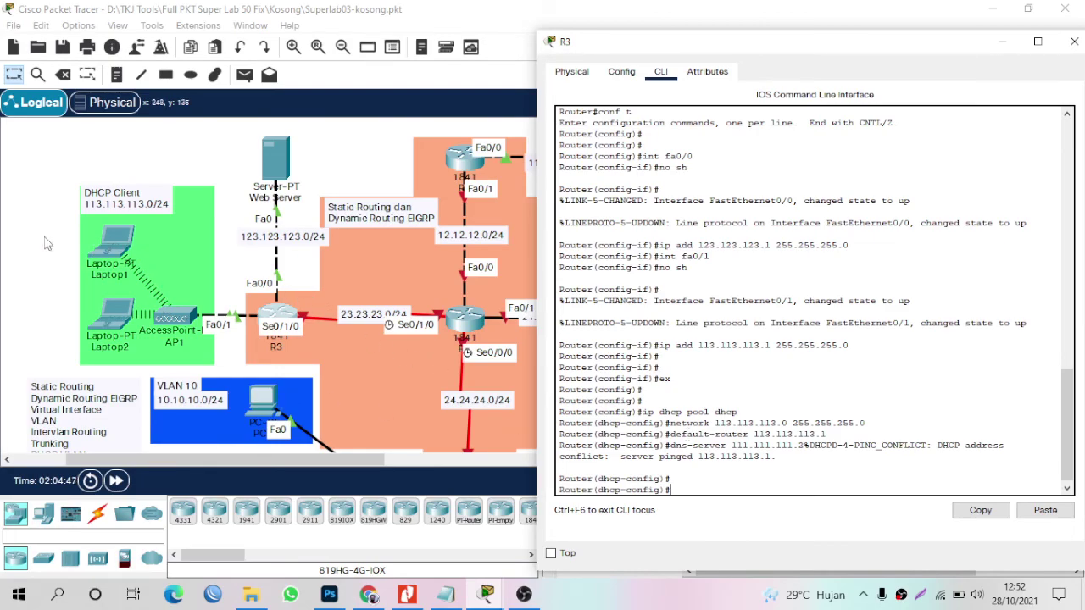
# Renew Laptop1's wireless IP configuration by switching it to Static and back to DHCP, and close its window.
pyautogui.click(110, 248)
pyautogui.click(117, 248)
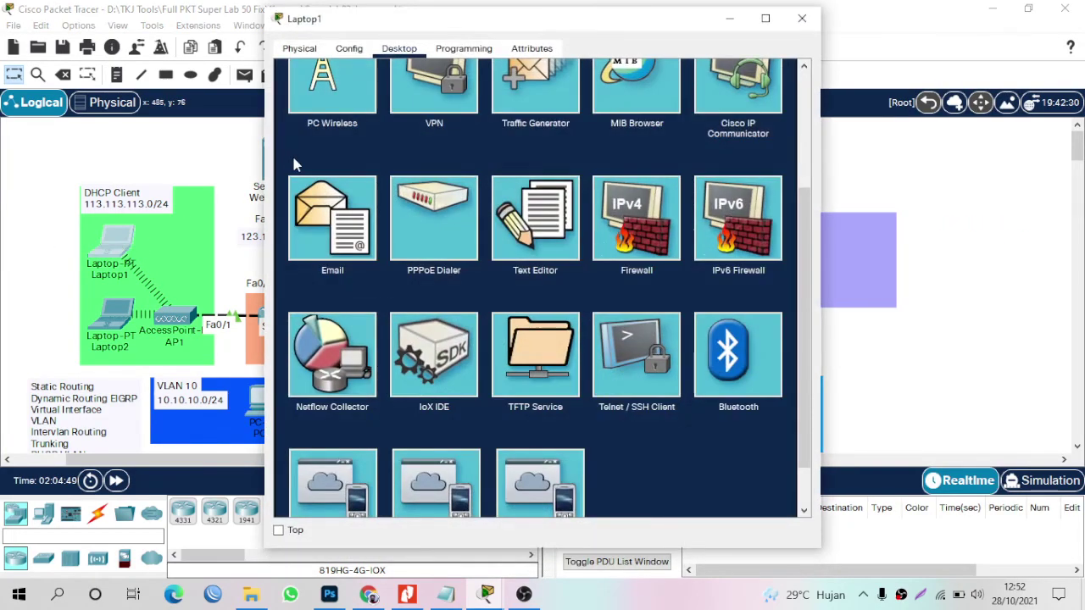
pyautogui.scroll(3, 364, 111)
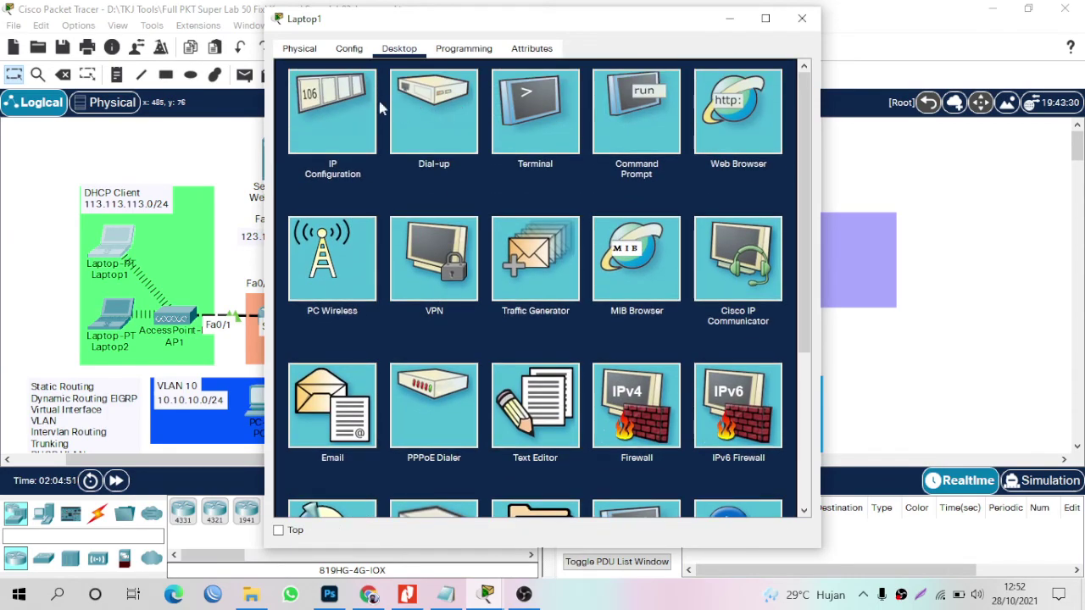
pyautogui.click(364, 111)
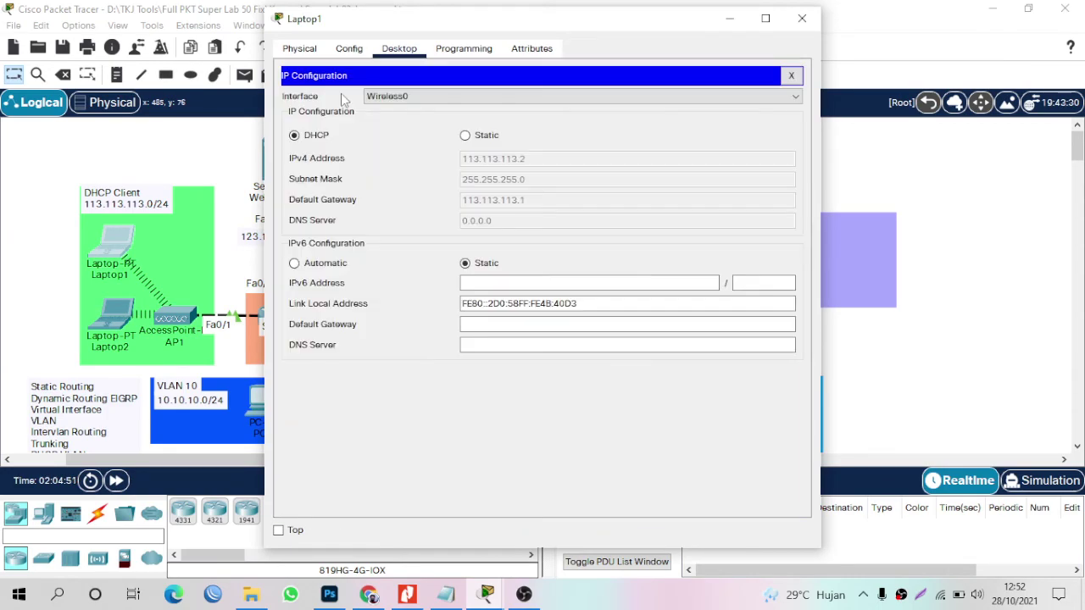
pyautogui.click(490, 138)
pyautogui.click(326, 136)
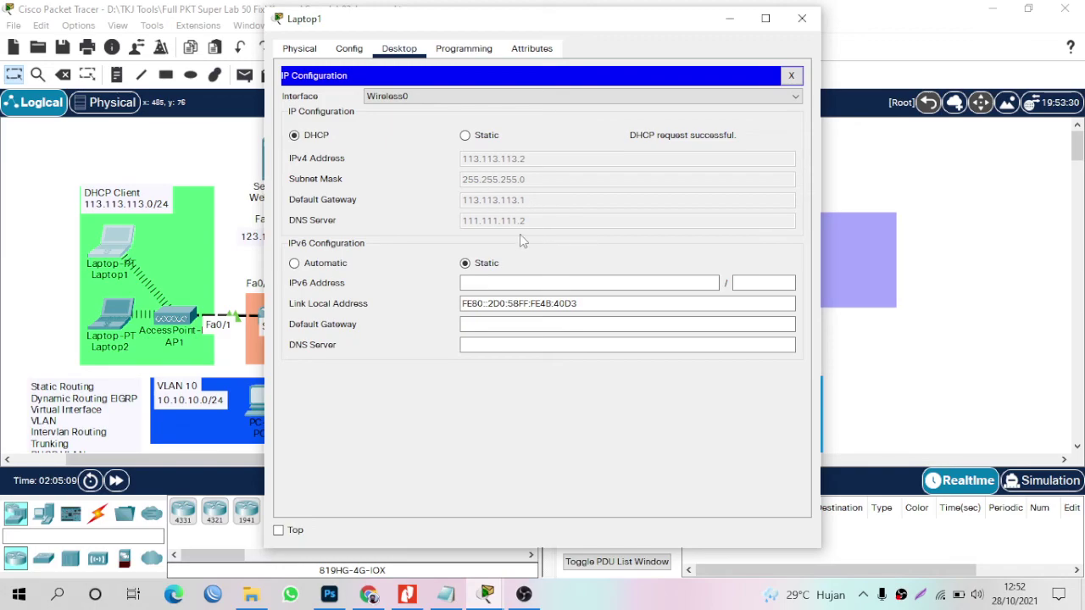
pyautogui.click(802, 18)
# Switch Laptop2's wireless IP configuration to DHCP and move its window clear of the DHCP client area.
pyautogui.click(110, 318)
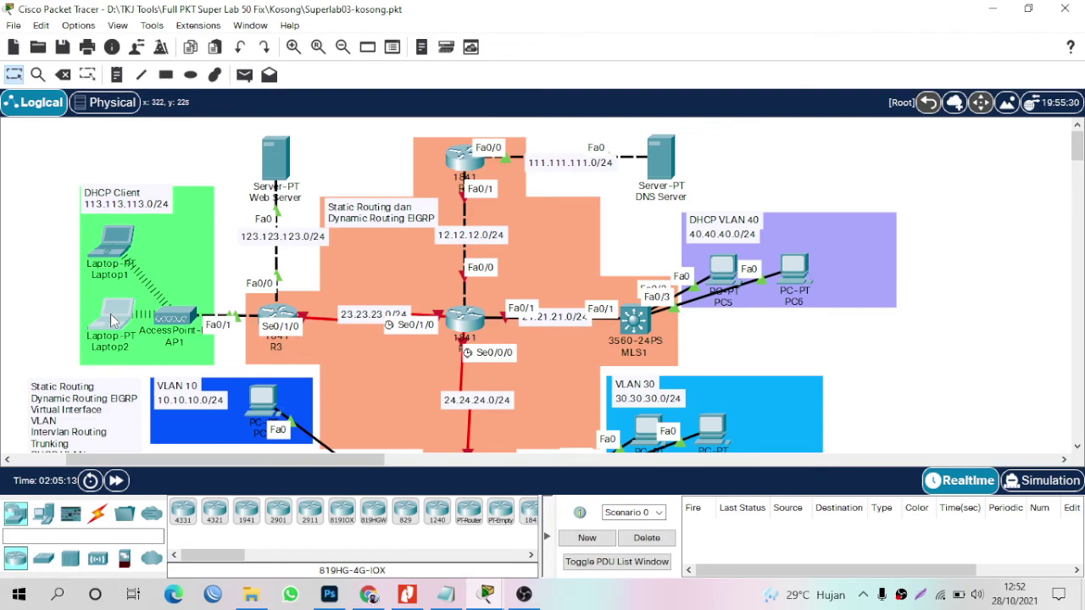
pyautogui.click(399, 48)
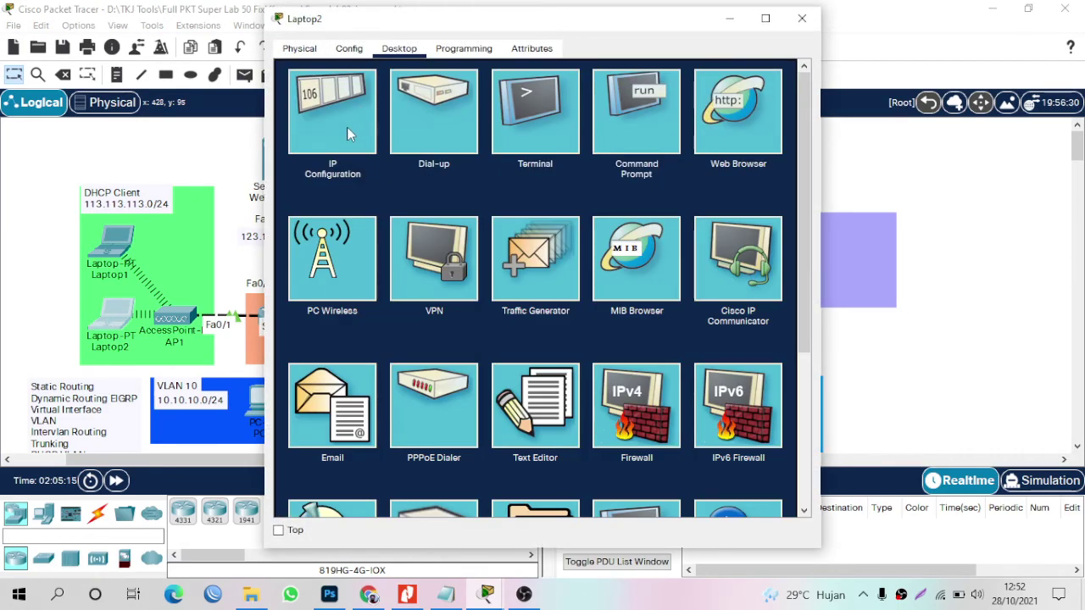
pyautogui.click(348, 127)
pyautogui.click(473, 137)
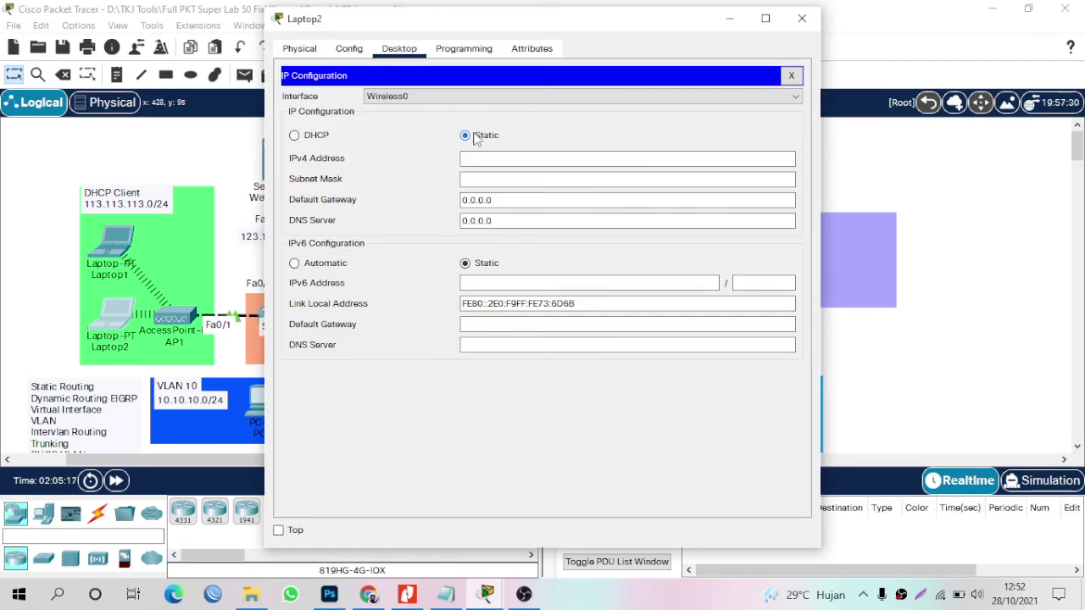
pyautogui.click(323, 138)
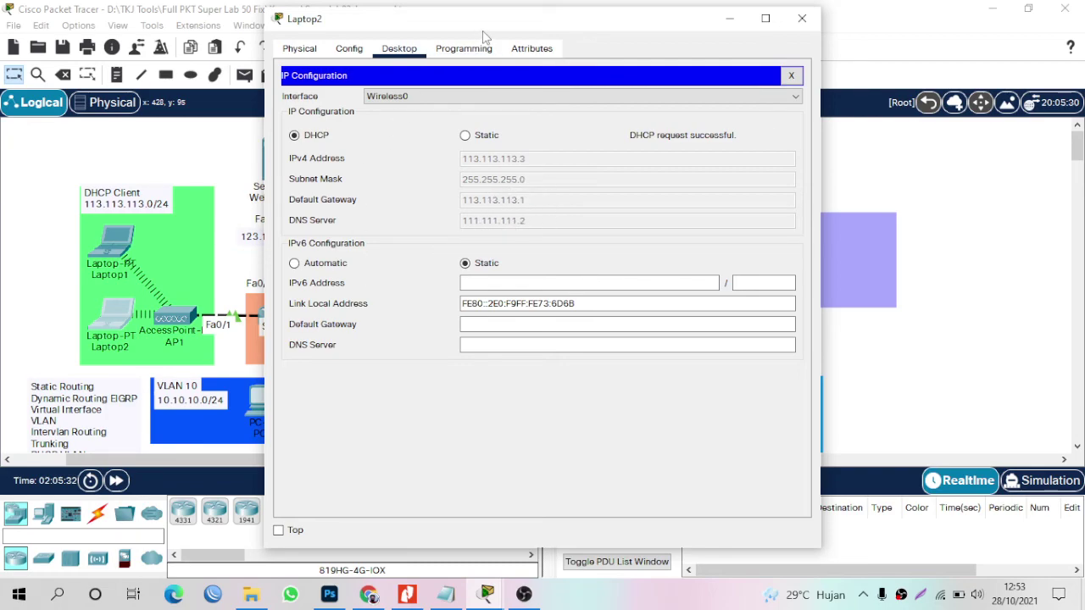
pyautogui.moveTo(483, 31); pyautogui.dragTo(540, 26)
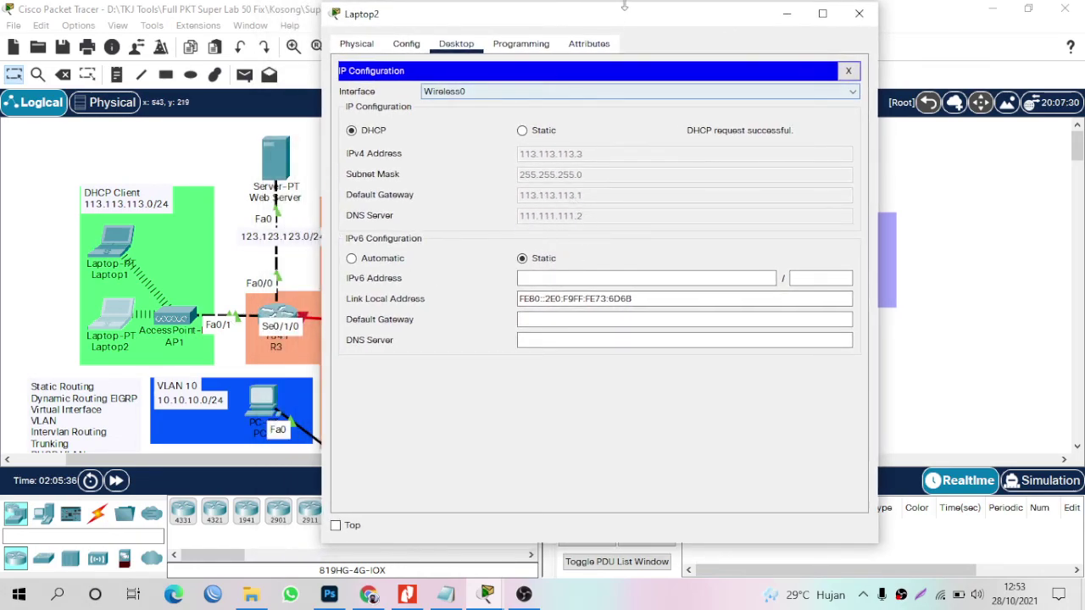
pyautogui.moveTo(625, 21); pyautogui.dragTo(727, 71)
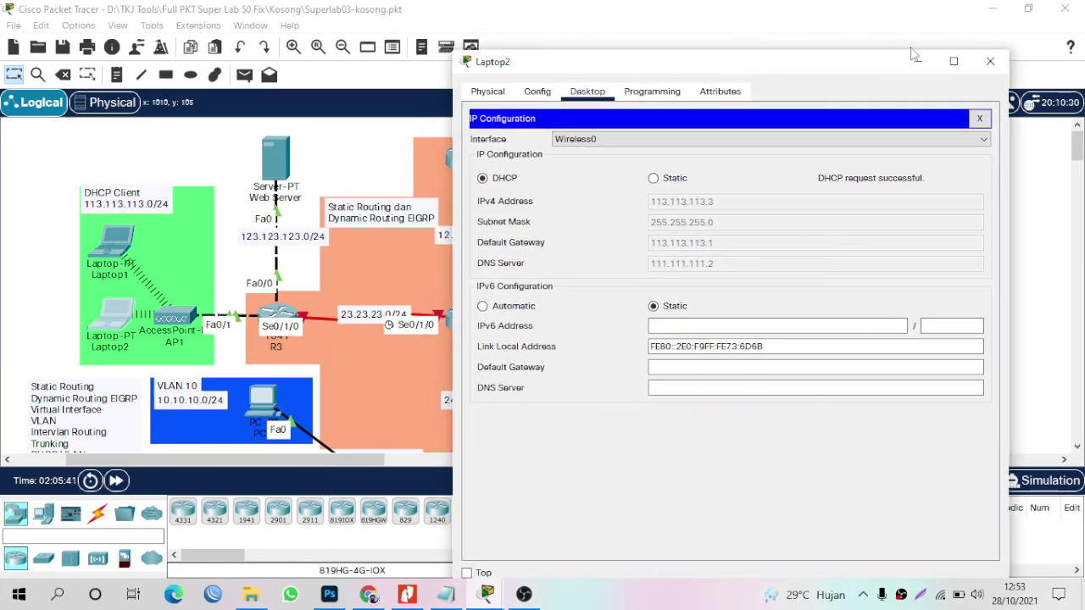
# Close Laptop2's window, open the Web Server's IP configuration and compare it with R3's interface addresses in the topology.
pyautogui.click(990, 61)
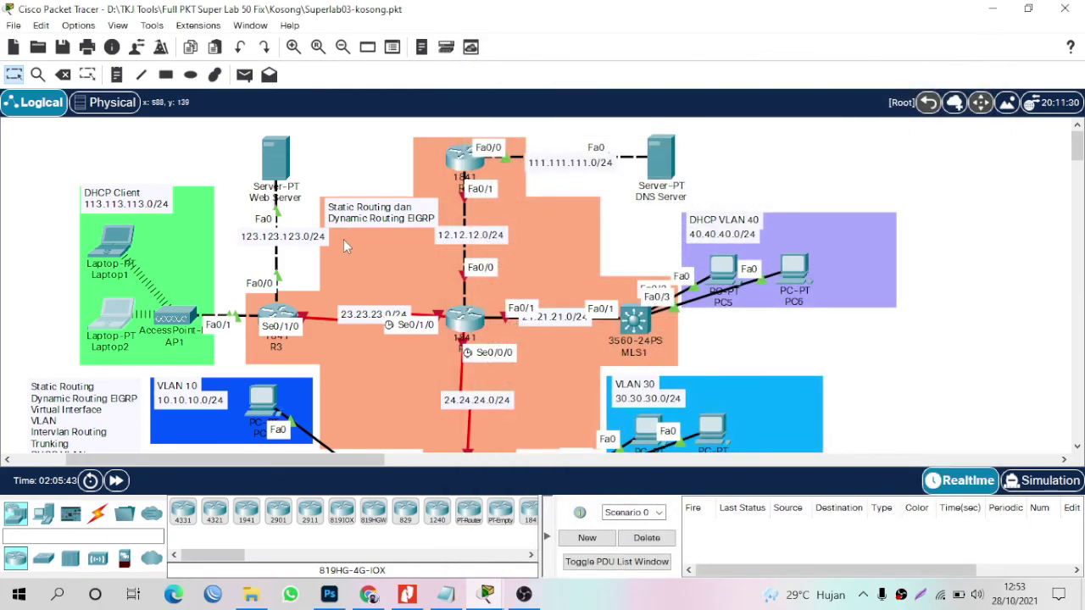
pyautogui.click(274, 172)
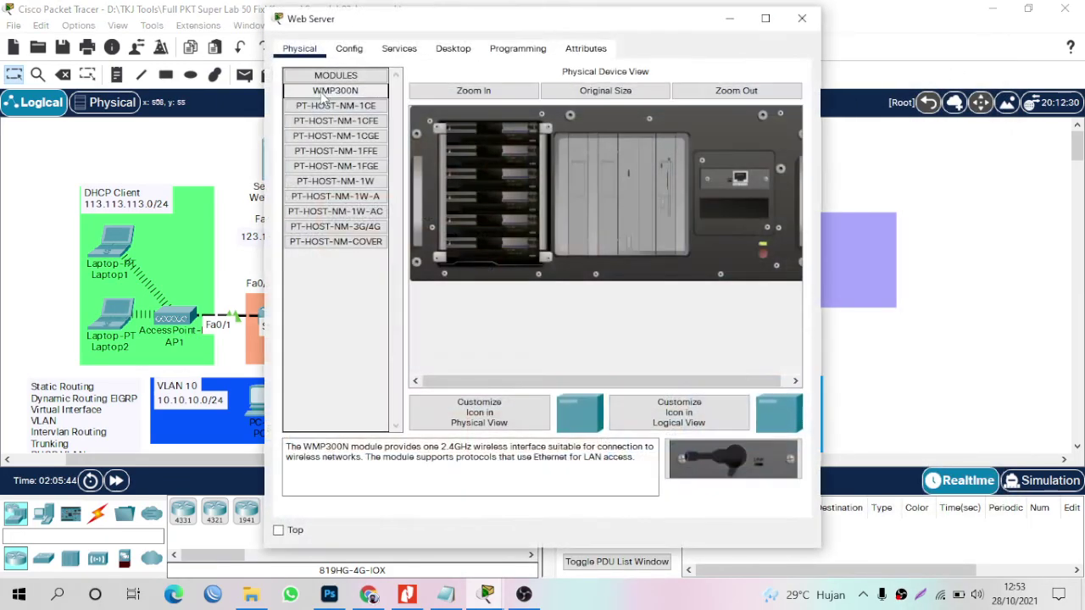
pyautogui.click(411, 51)
pyautogui.click(452, 51)
pyautogui.click(341, 97)
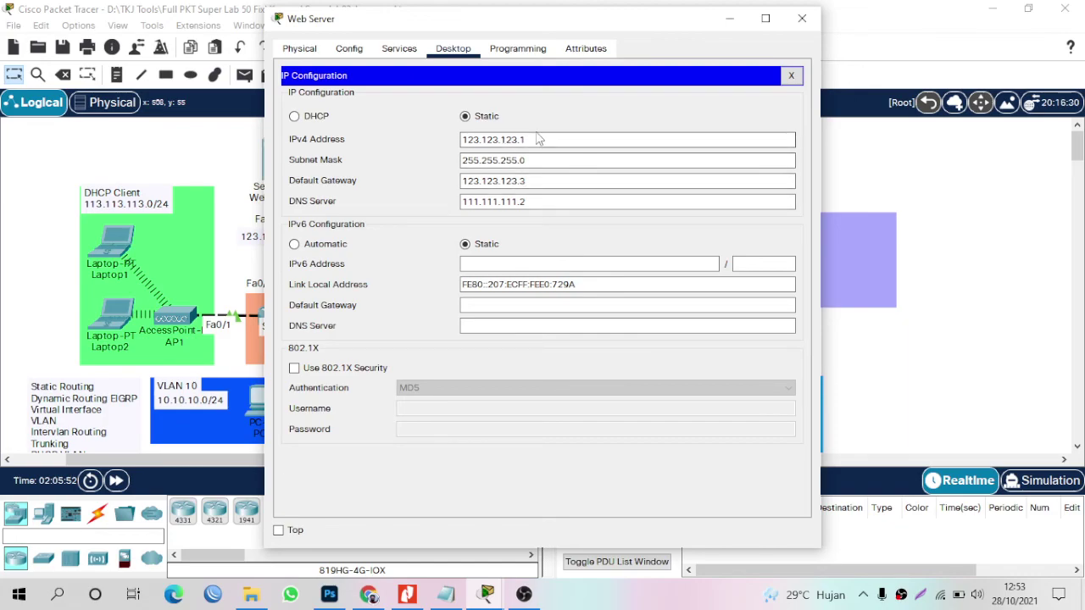
pyautogui.moveTo(630, 22); pyautogui.dragTo(759, 28)
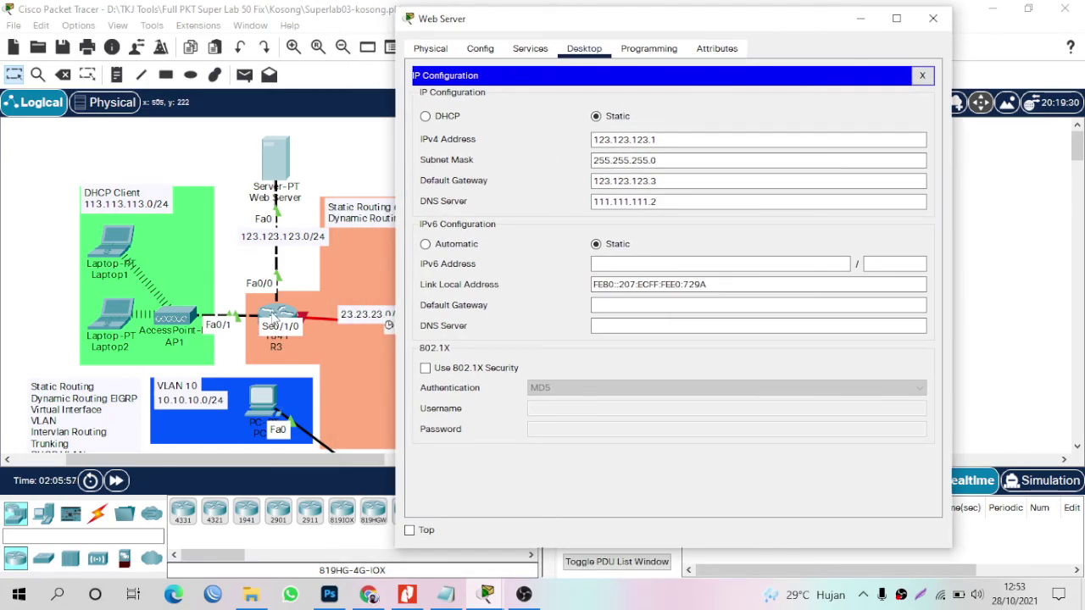
pyautogui.click(239, 229)
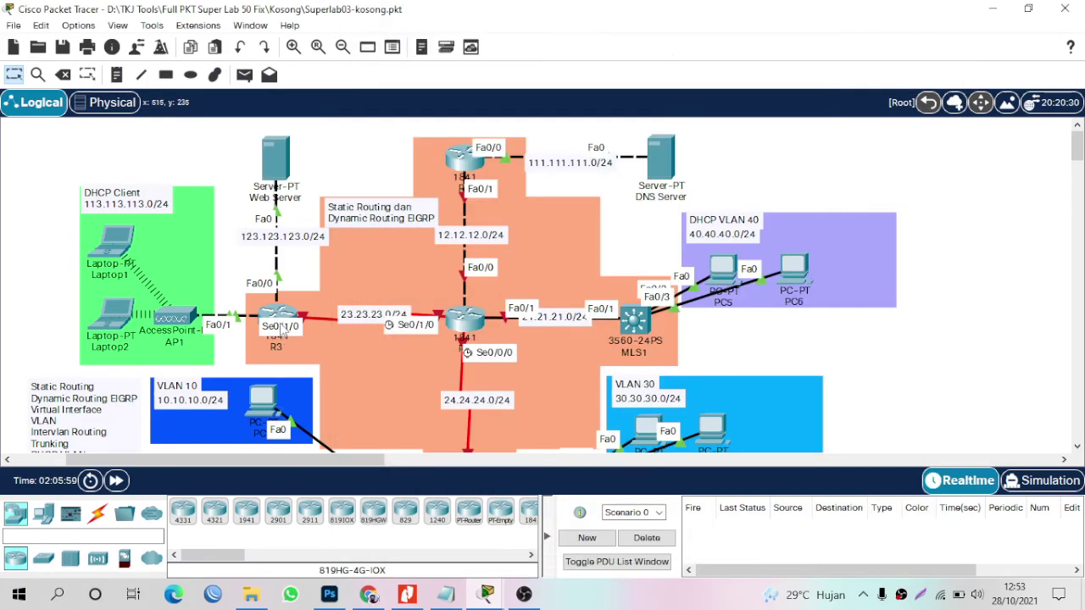
pyautogui.moveTo(278, 313)
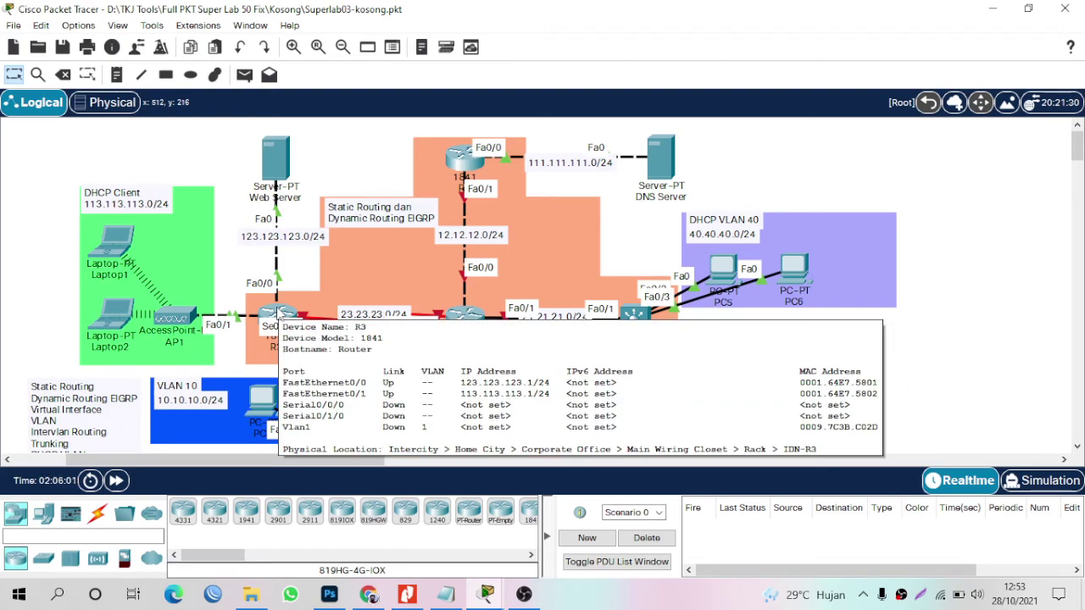
# Set the Web Server's IPv4 address to 123.123.123.2 and its default gateway to 123.123.123.1, and close its window.
pyautogui.click(274, 165)
pyautogui.click(693, 140)
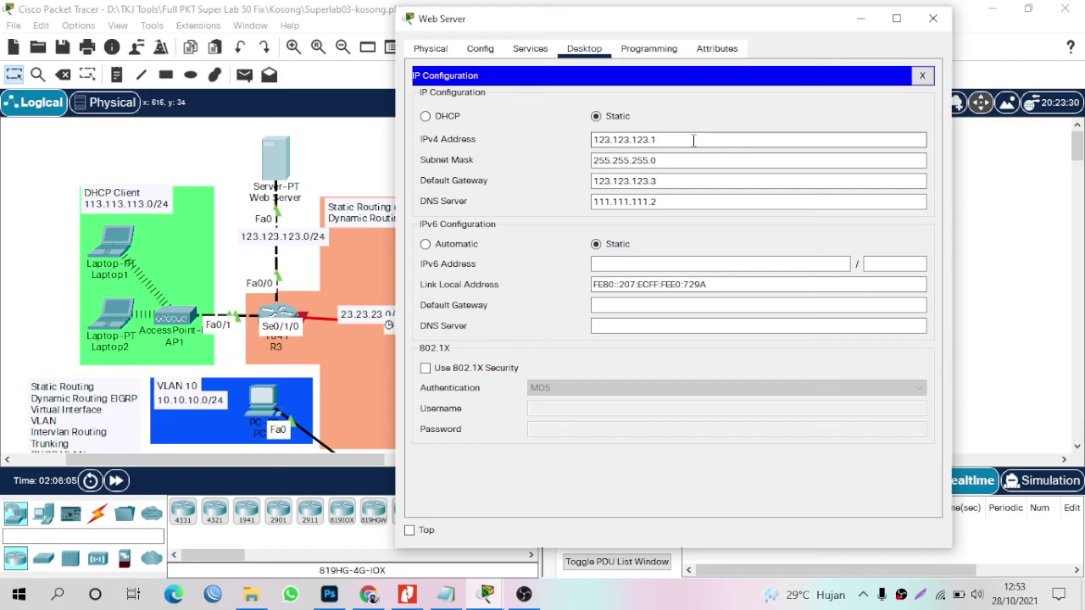
pyautogui.write('2')
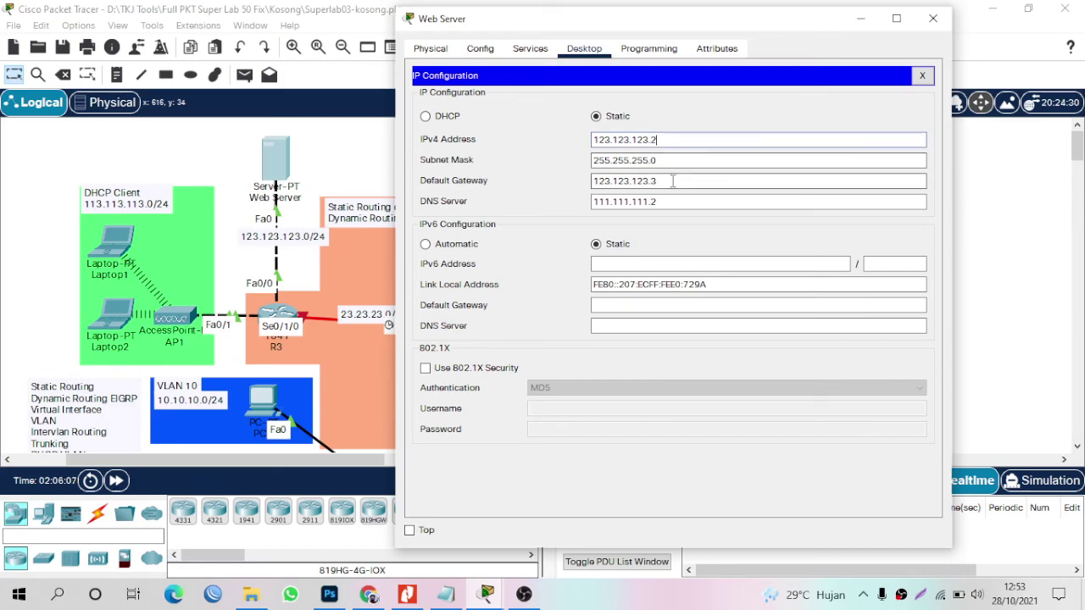
pyautogui.press('BackSpace')
pyautogui.write('2')
pyautogui.click(687, 167)
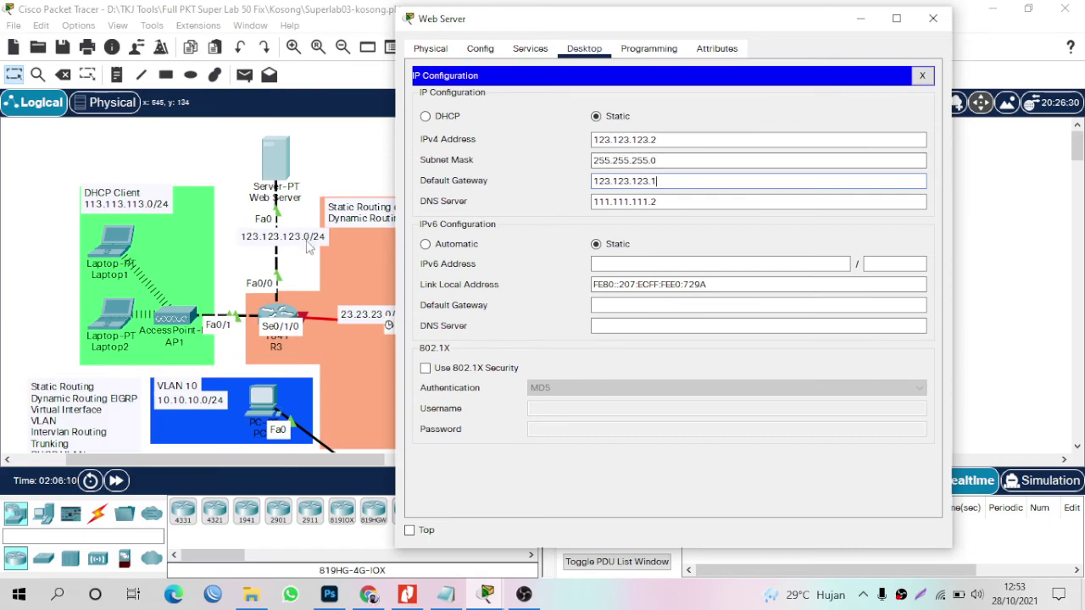
pyautogui.click(307, 266)
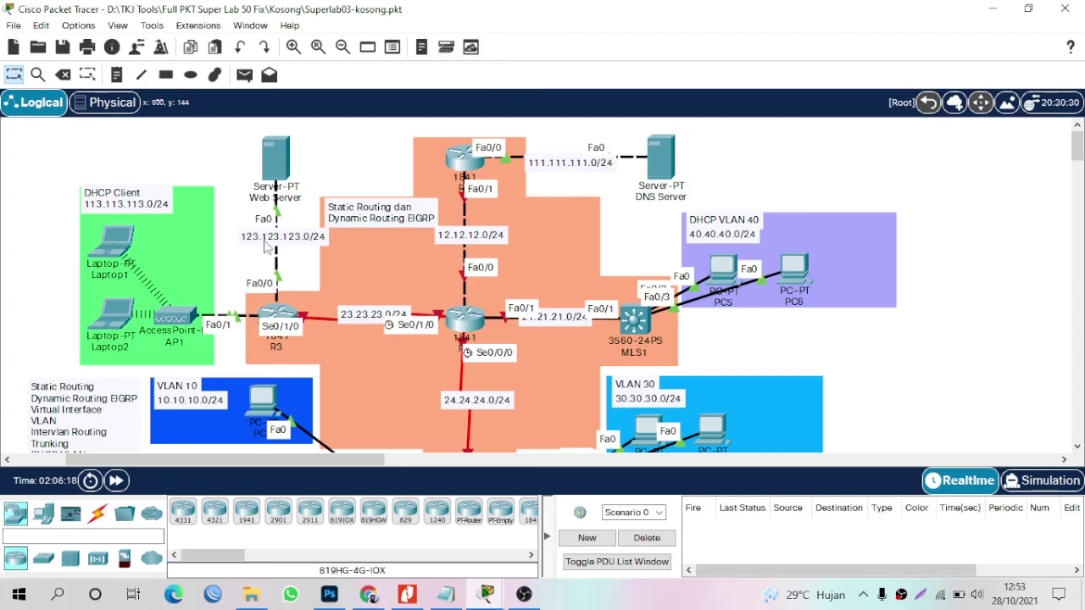
pyautogui.click(274, 161)
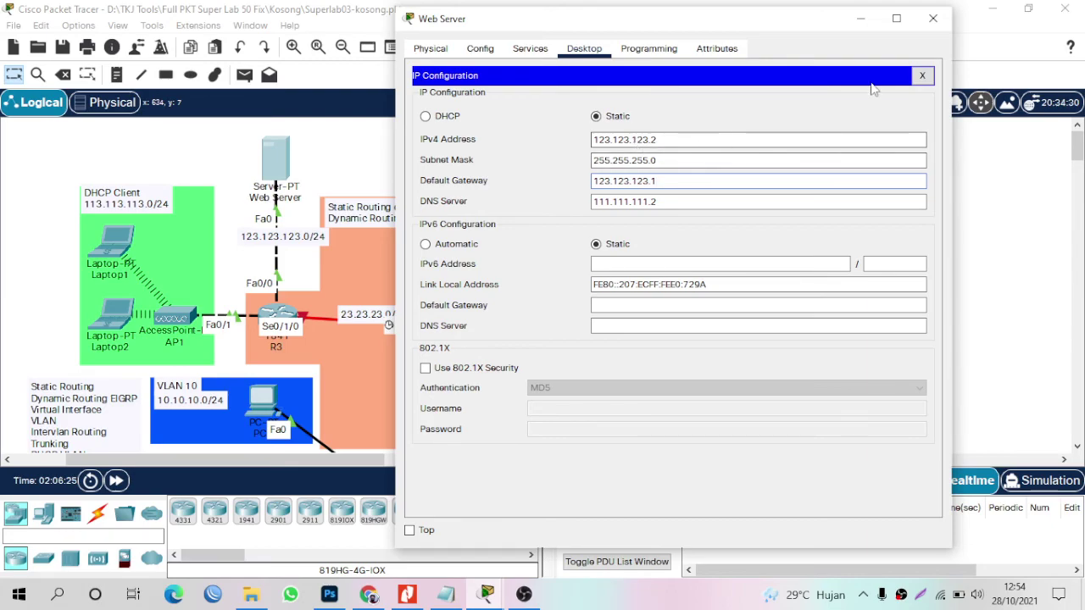
pyautogui.click(932, 17)
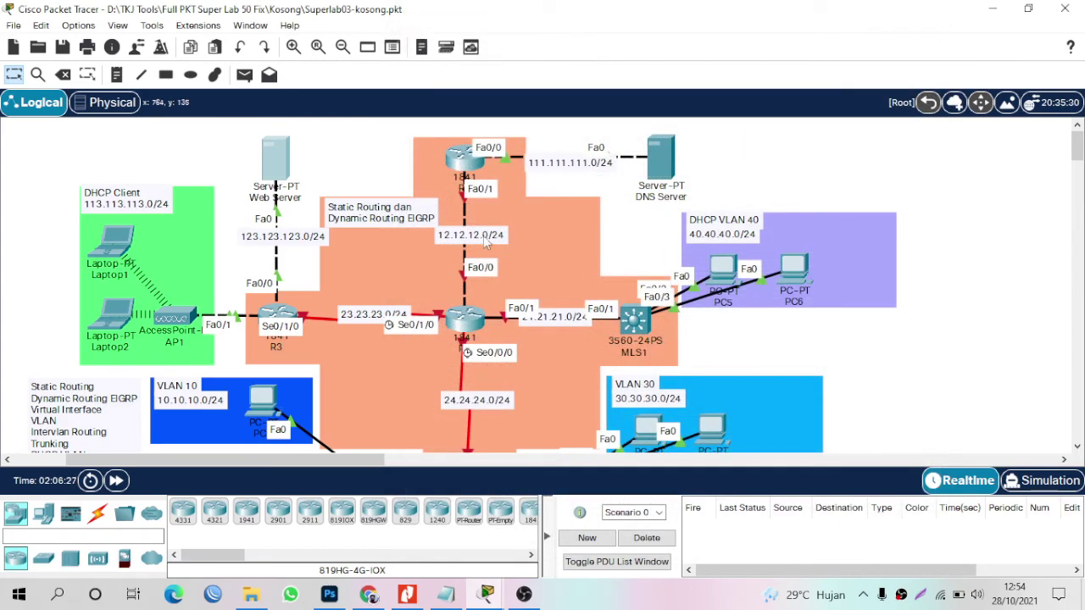
# Return to R3's command line and exit the DHCP pool configuration to global configuration mode.
pyautogui.click(283, 324)
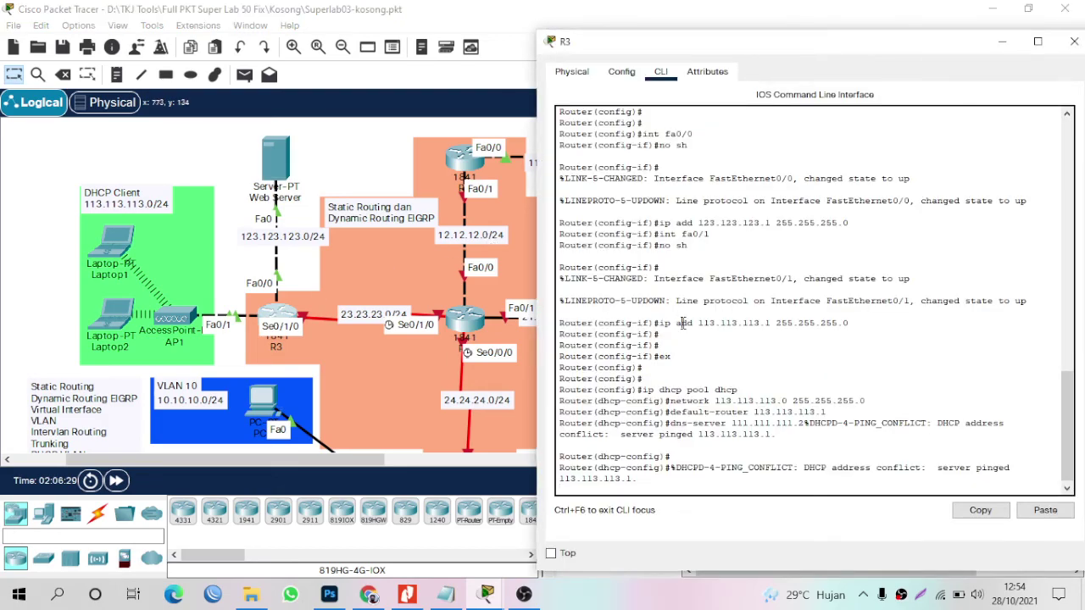
pyautogui.press('Return')
pyautogui.press('Return')
pyautogui.press('Return')
pyautogui.write('ex')
pyautogui.press('Return')
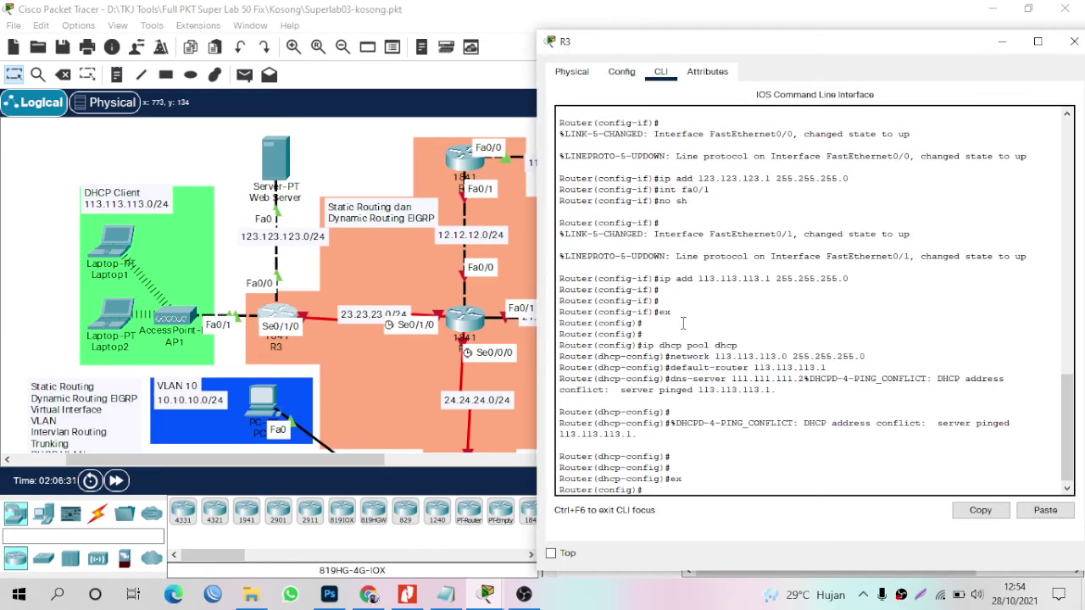
# Enter the configuration of R3's serial interface se0/1/0 and enable it with no shutdown.
pyautogui.write('int fa')
pyautogui.press('BackSpace')
pyautogui.press('BackSpace')
pyautogui.write('sh')
pyautogui.press('Return')
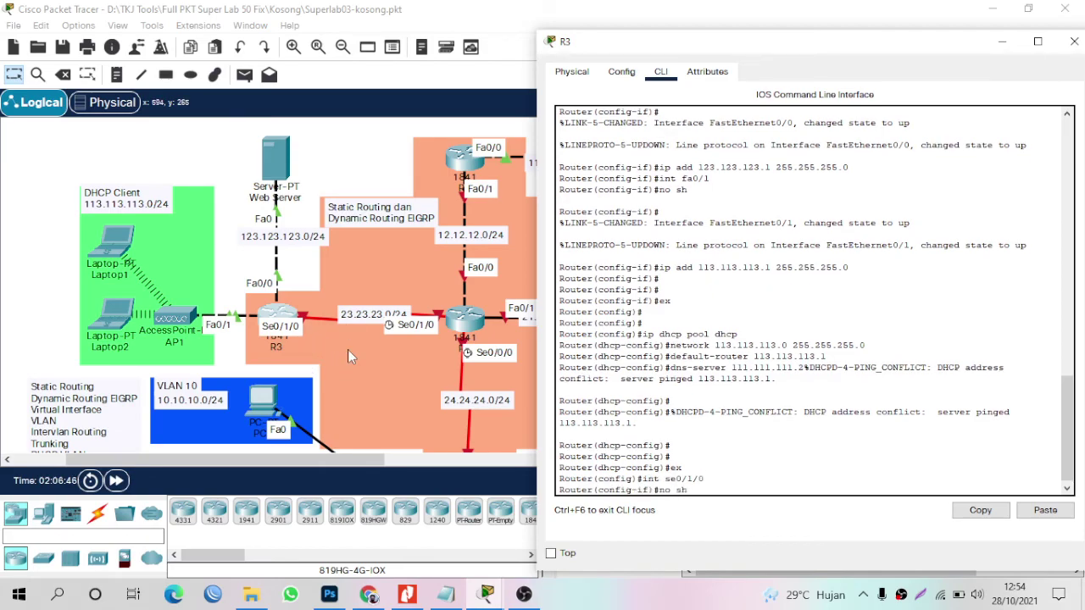
pyautogui.press('Return')
# Assign the address 23.23.23.1 255.255.255.0 to R3's se0/1/0 and exit the interface configuration.
pyautogui.write('ip add')
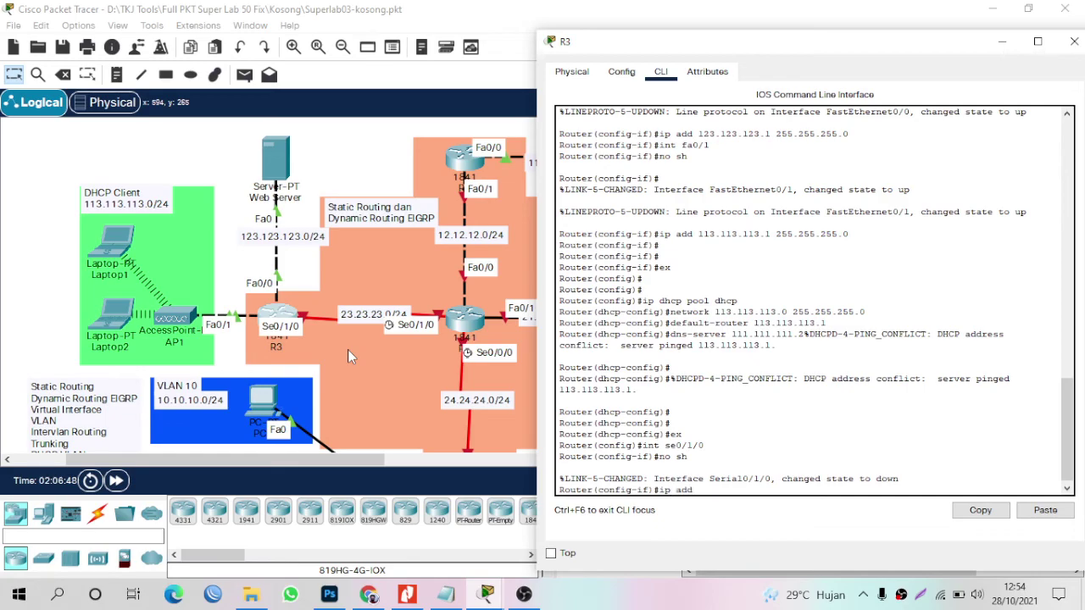
pyautogui.write(' 23.23.23.1 255.255.255')
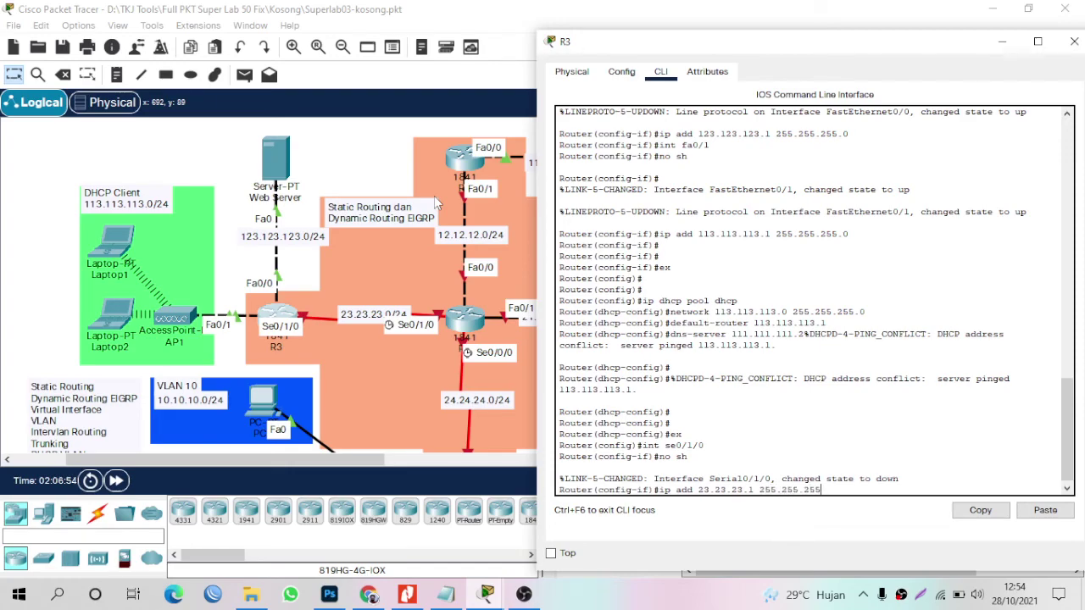
pyautogui.press('Return')
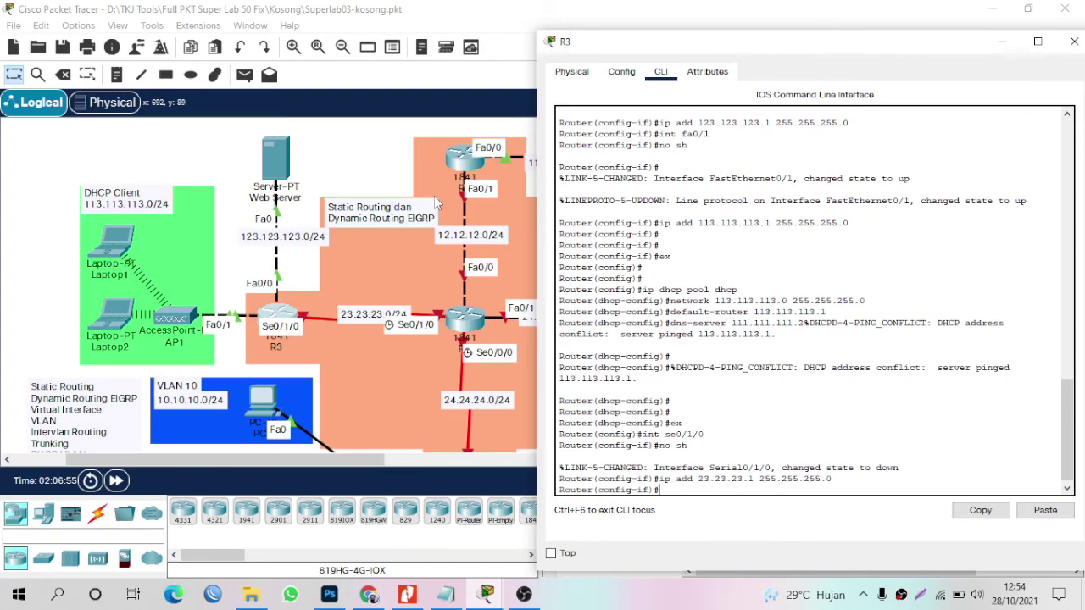
pyautogui.press('Return')
pyautogui.write('ex')
pyautogui.press('Return')
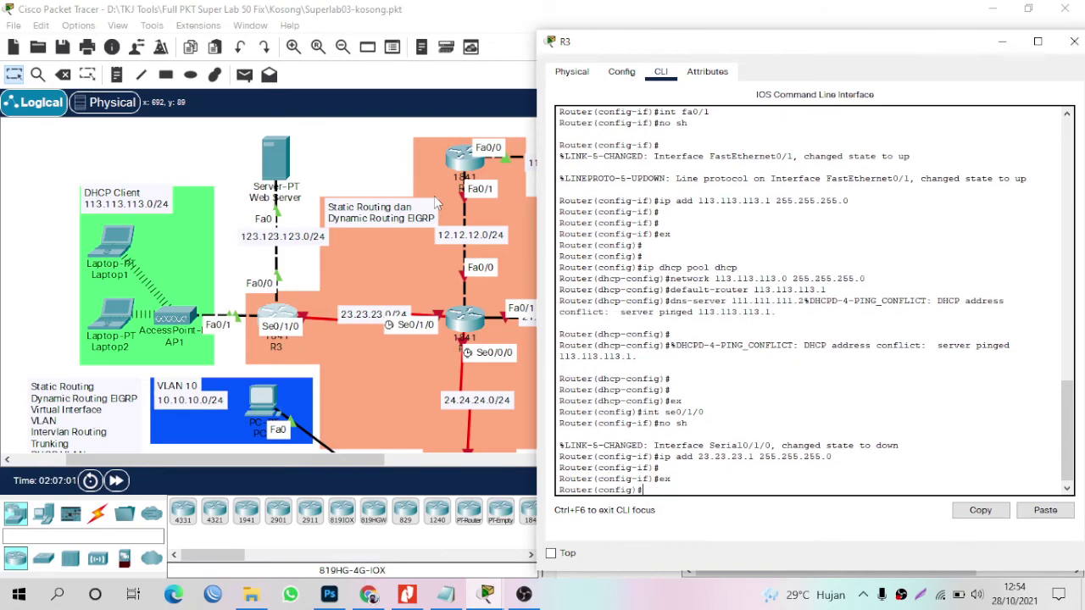
# Enter router eigrp 10 on R3 and display the brief IP interface list to check its networks.
pyautogui.write('router eigrp 10')
pyautogui.press('Return')
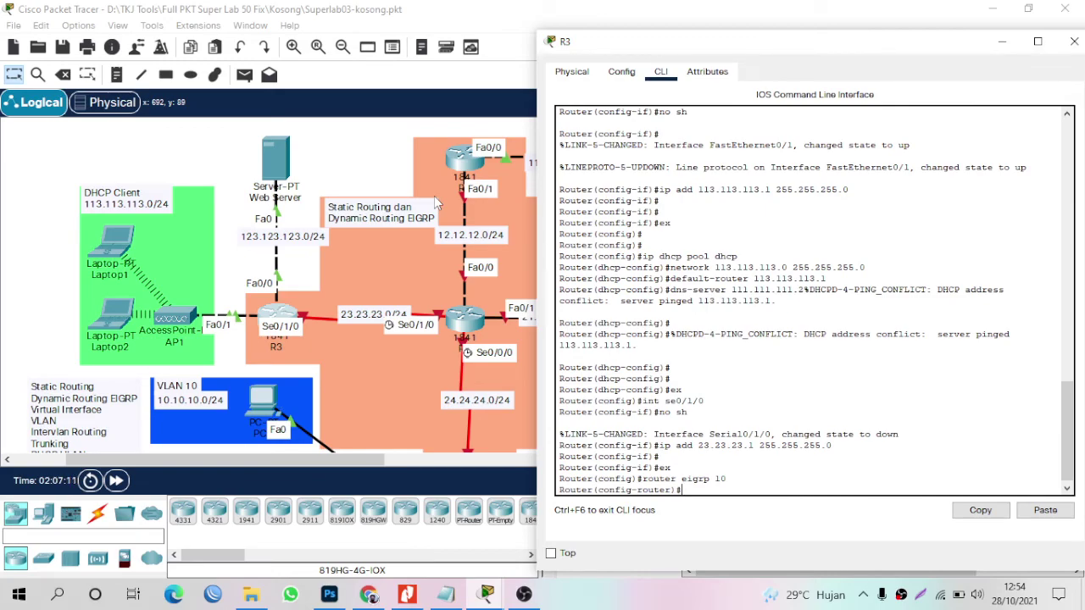
pyautogui.write('do sh ip in')
pyautogui.press('Return')
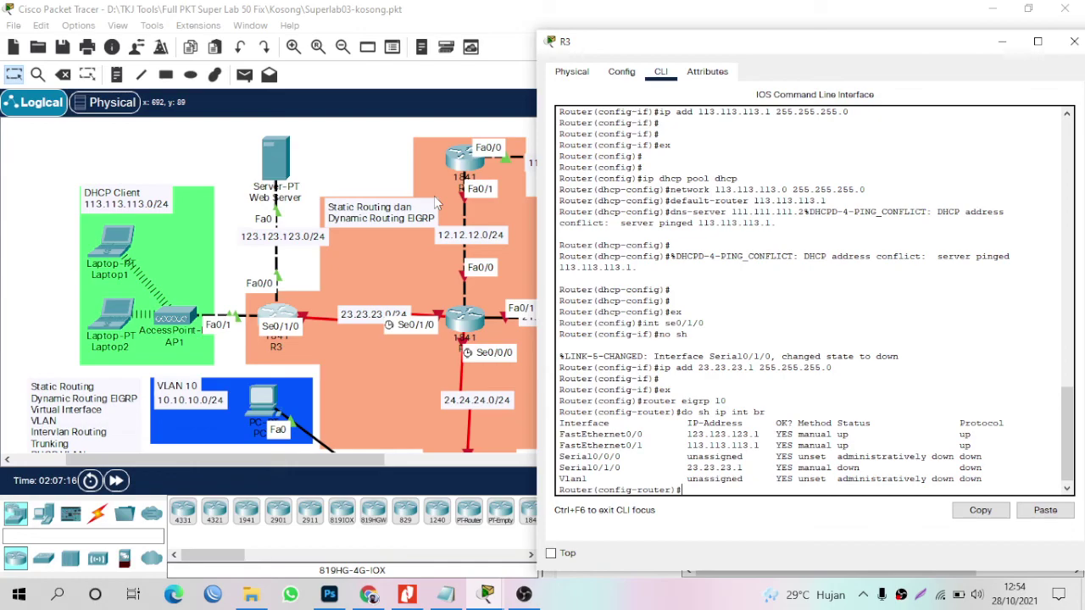
pyautogui.press('Return')
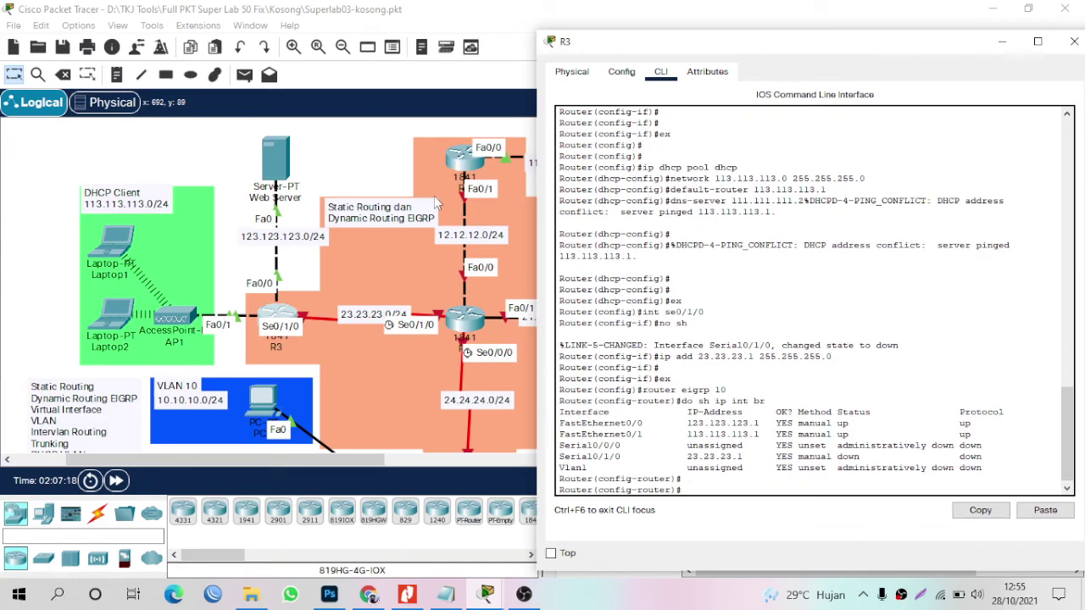
# Advertise the networks 123.123.123.0, 113.113.113.0 and 23.23.23.0 in R3's EIGRP 10 process.
pyautogui.write('net 123.123.123.0')
pyautogui.press('Return')
pyautogui.write('net')
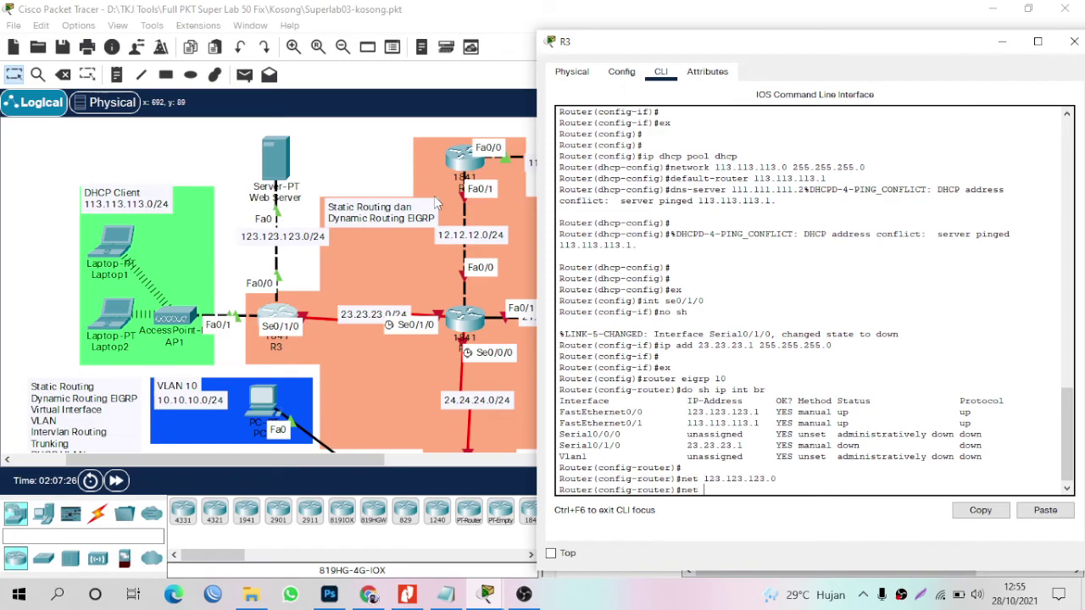
pyautogui.write(' 113.113.113.0')
pyautogui.press('Return')
pyautogui.write('net 23.23.23.0')
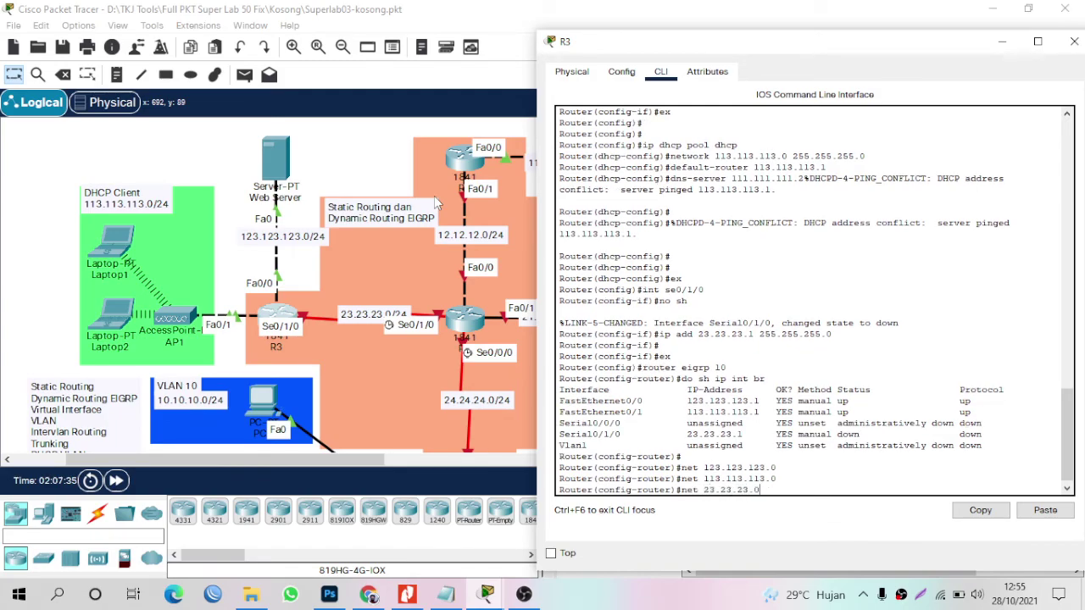
pyautogui.press('Return')
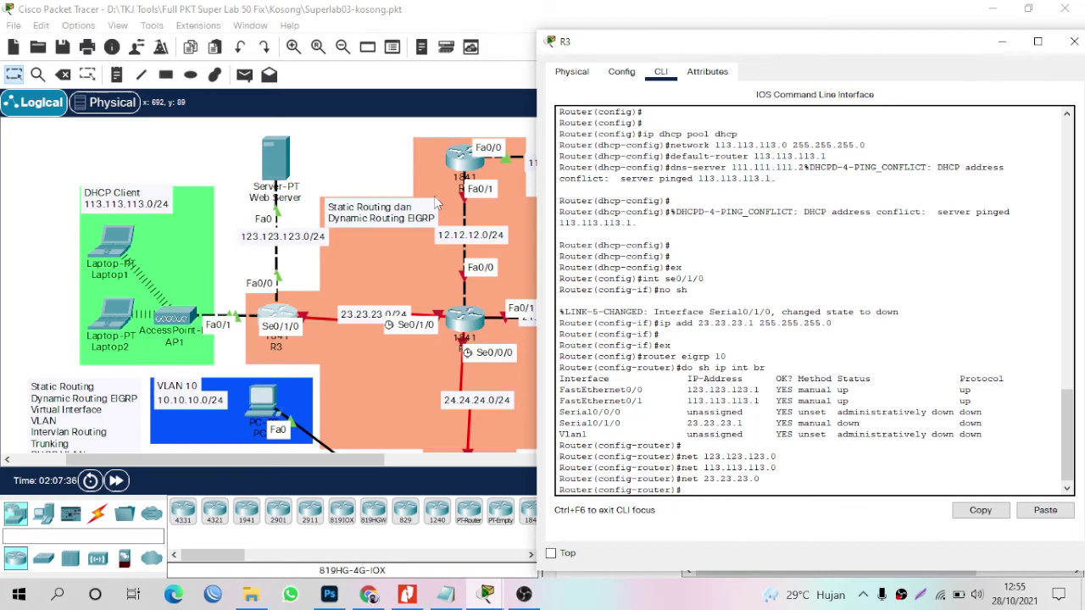
# Disable automatic summarization in R3's EIGRP process with no auto-summary and close R3's window.
pyautogui.write('no au')
pyautogui.press('Tab')
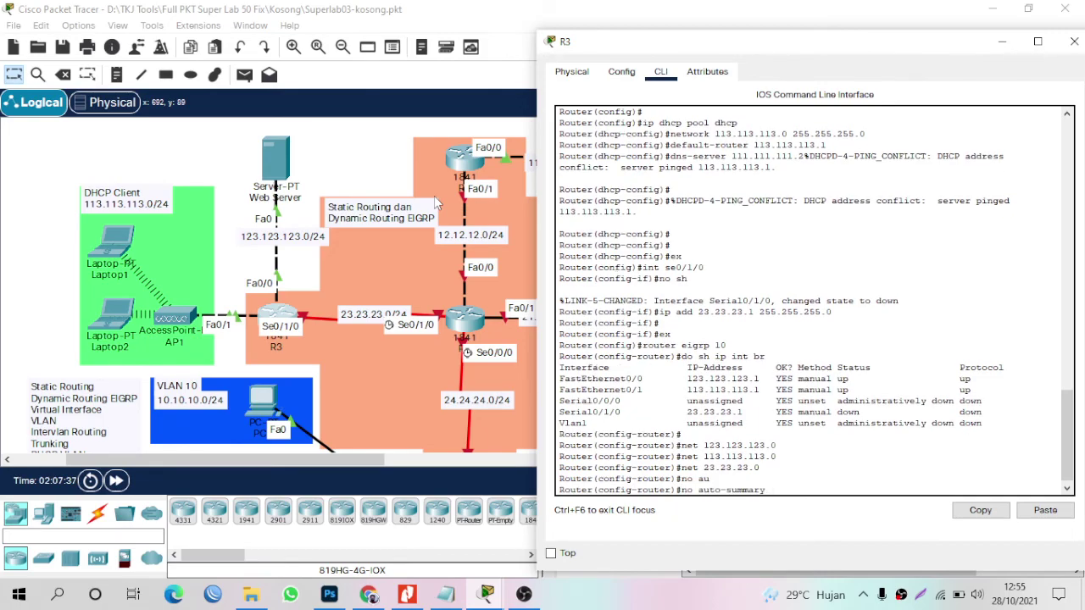
pyautogui.press('Return')
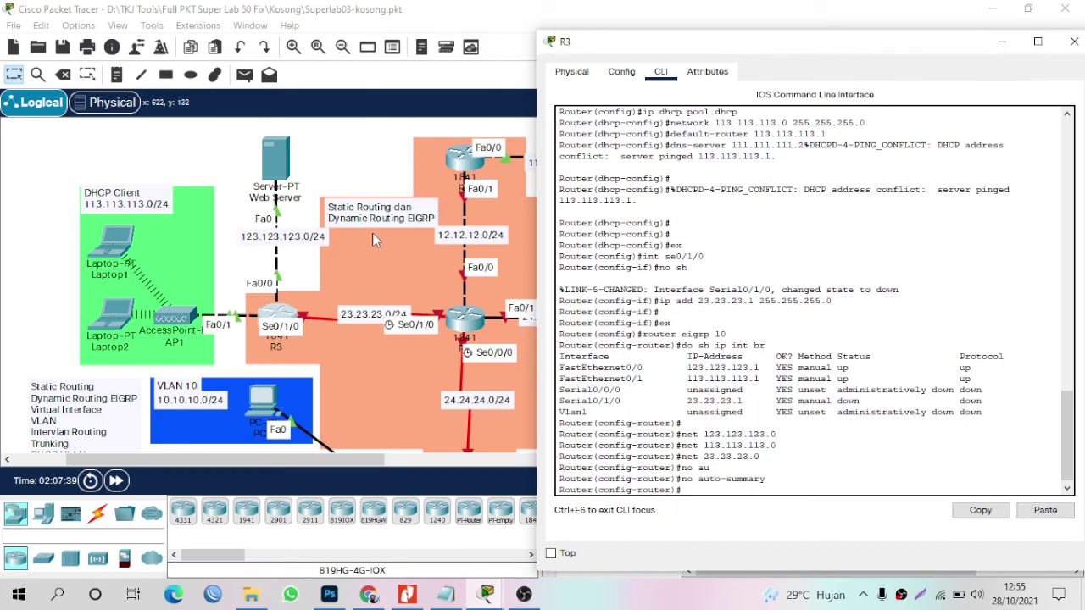
pyautogui.doubleClick(948, 41)
pyautogui.click(995, 41)
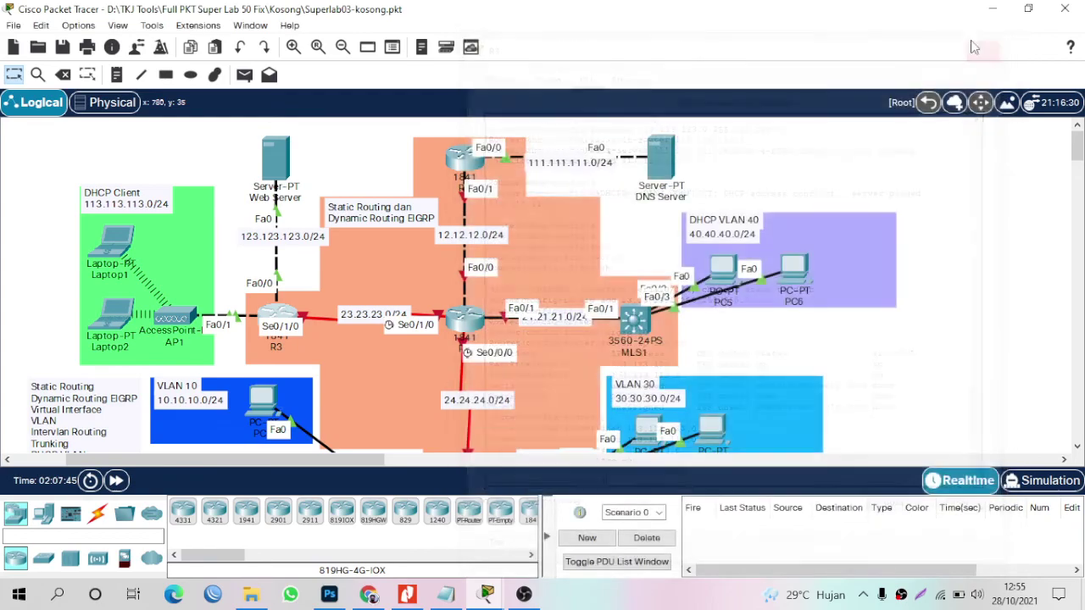
# Open router R4's command line and place its window clear of the VLAN 10 and VLAN 20 areas.
pyautogui.scroll(-1, 510, 284)
pyautogui.scroll(-3, 510, 284)
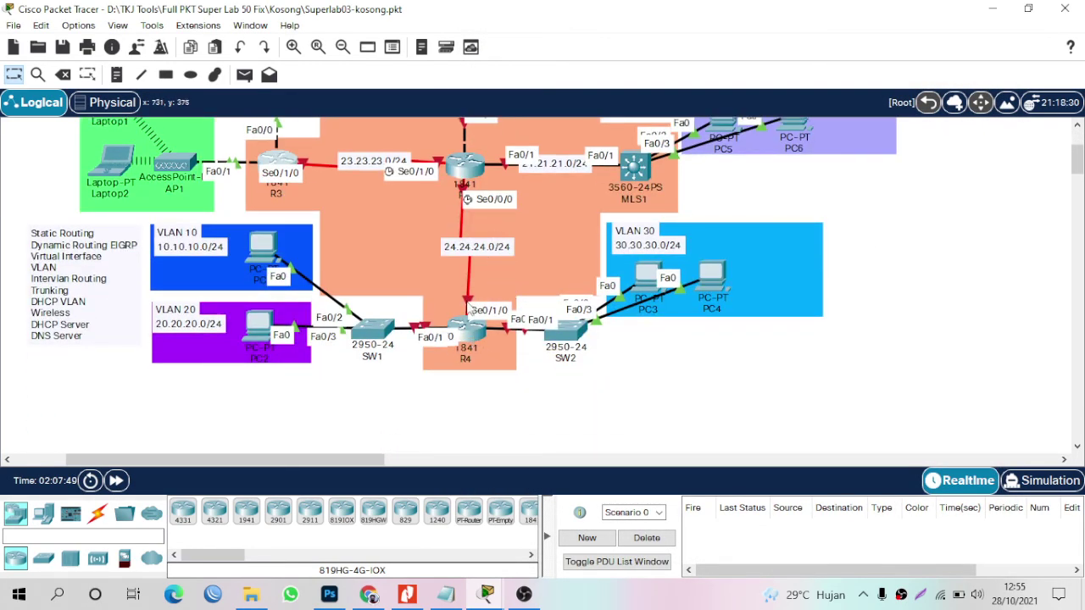
pyautogui.click(464, 329)
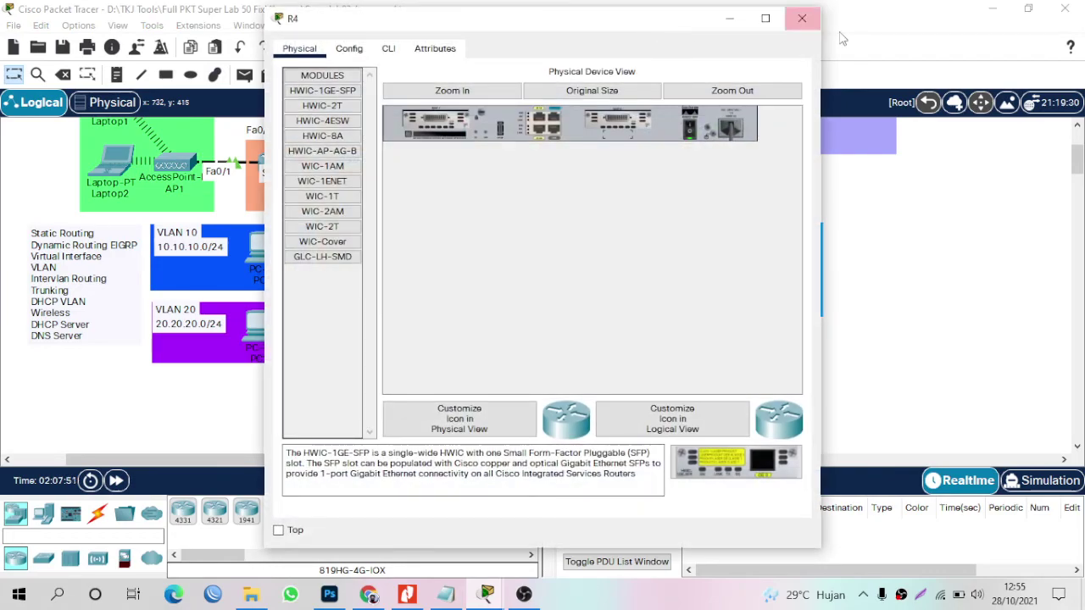
pyautogui.moveTo(697, 25); pyautogui.dragTo(943, 39)
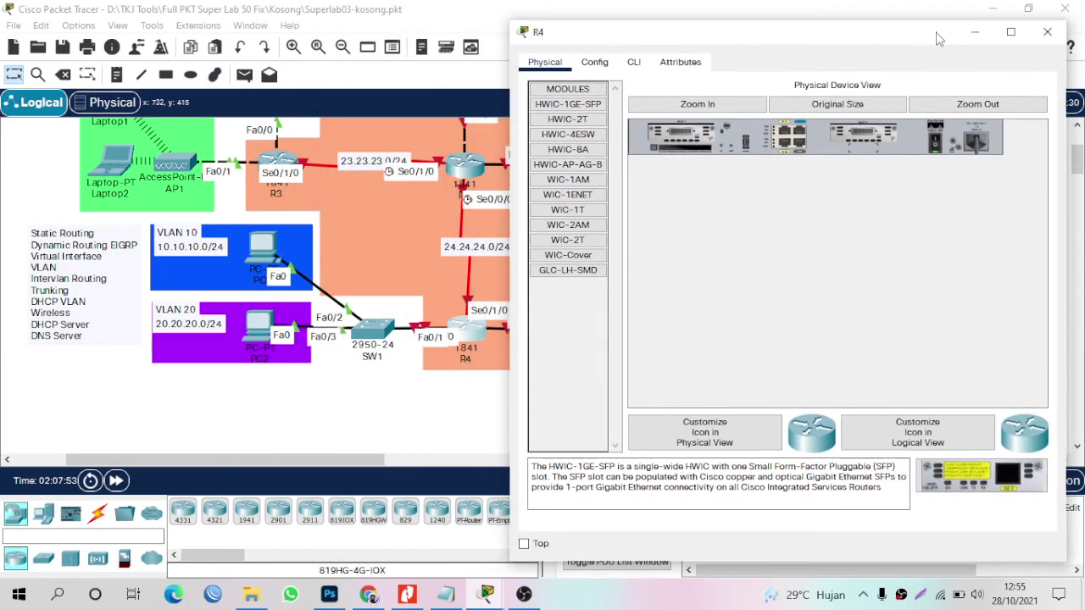
pyautogui.click(636, 63)
# Answer no to R4's initial configuration dialog, reach the Router> prompt and close R4's window.
pyautogui.press('Return')
pyautogui.press('Return')
pyautogui.press('Return')
pyautogui.write('n')
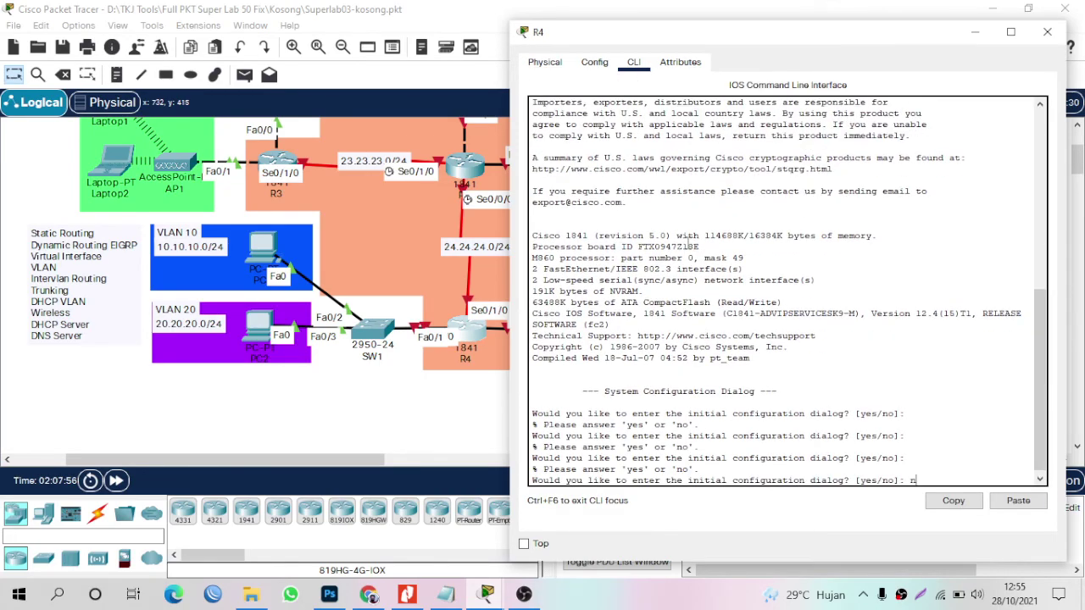
pyautogui.write('o')
pyautogui.press('Return')
pyautogui.press('Return')
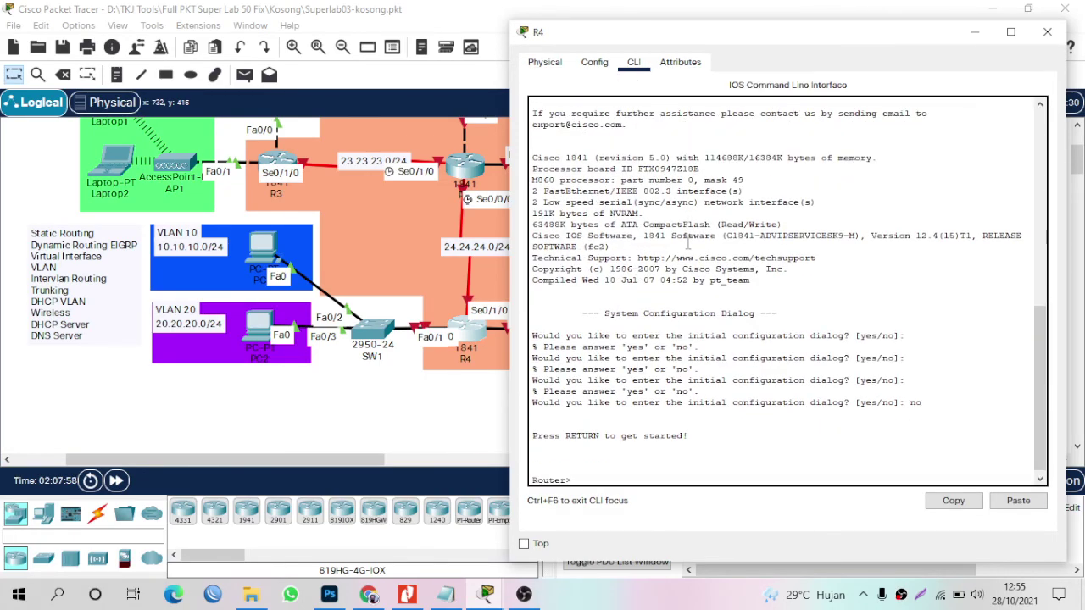
pyautogui.press('Return')
pyautogui.press('Return')
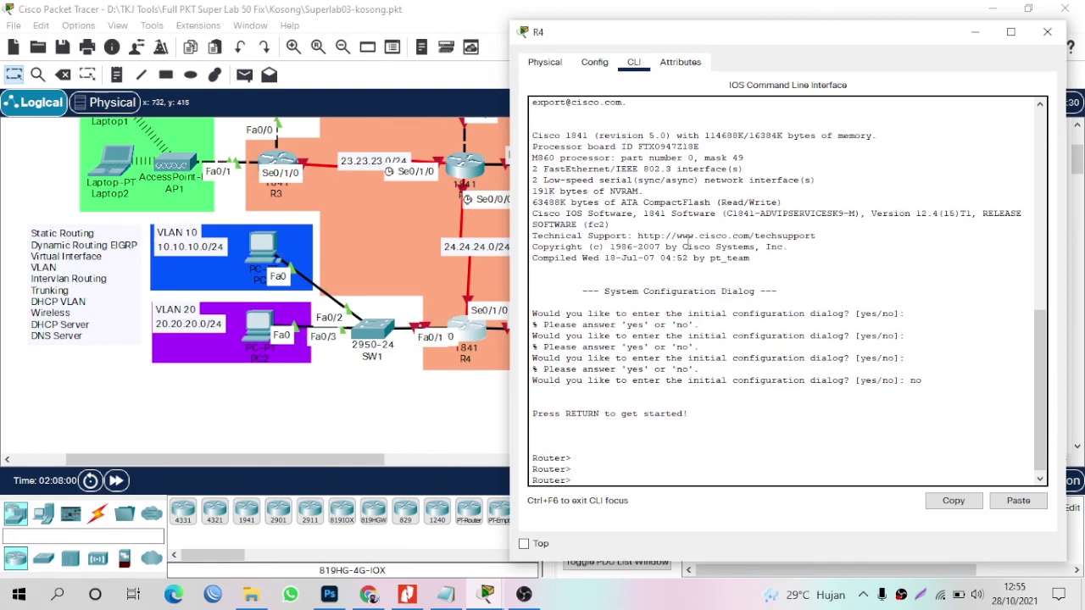
pyautogui.click(1053, 34)
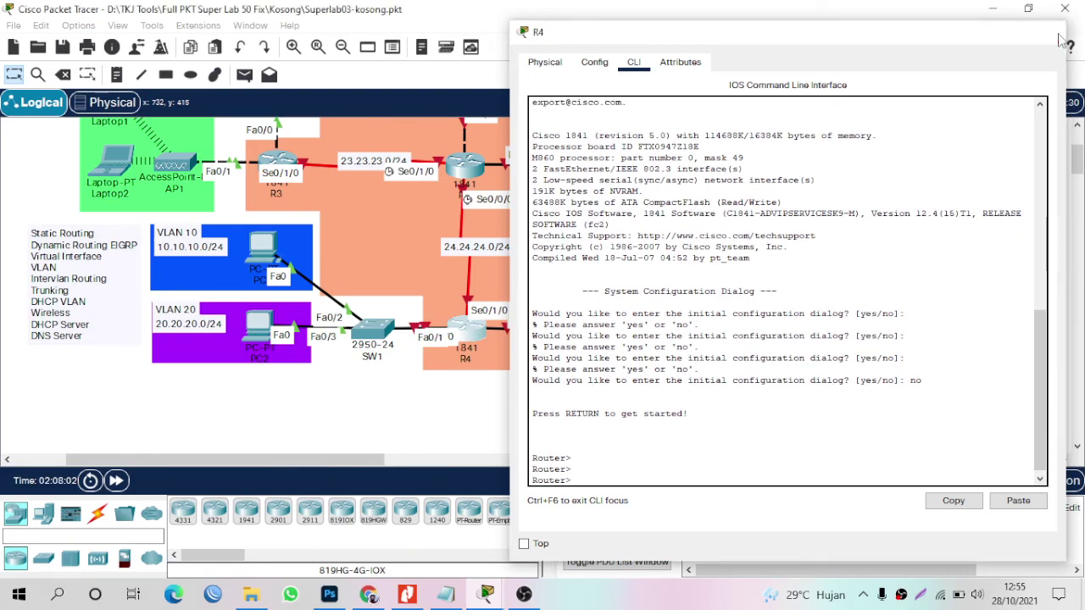
# Open switch SW1's command line, place its window clear of the VLAN areas, and enter global configuration mode.
pyautogui.click(372, 329)
pyautogui.moveTo(558, 32); pyautogui.dragTo(759, 32)
pyautogui.click(593, 49)
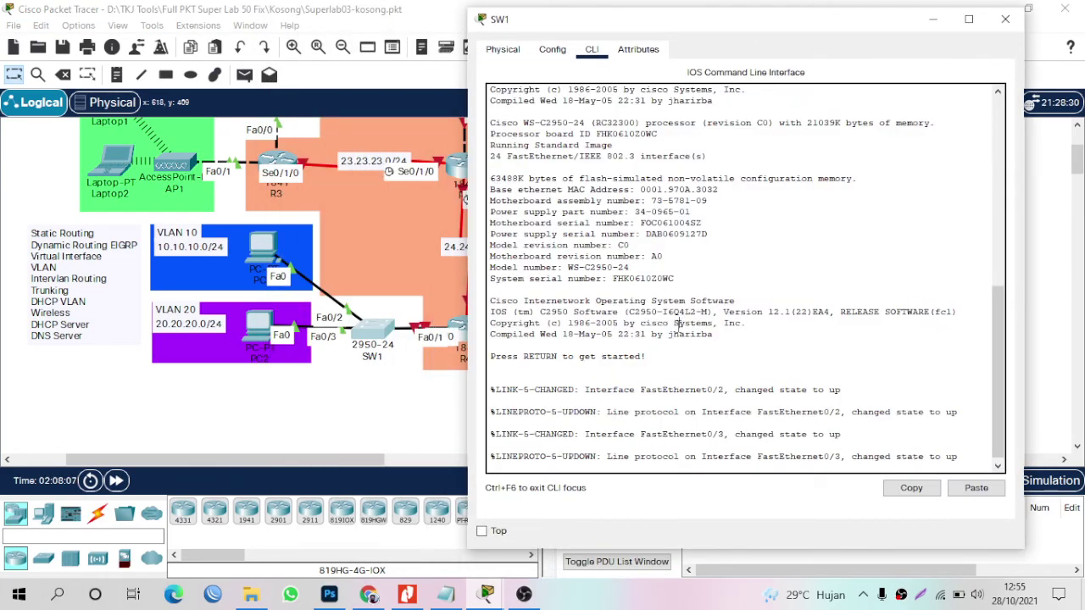
pyautogui.press('Return')
pyautogui.press('Return')
pyautogui.press('Return')
pyautogui.press('Return')
pyautogui.write('en')
pyautogui.press('Return')
pyautogui.write('conf ')
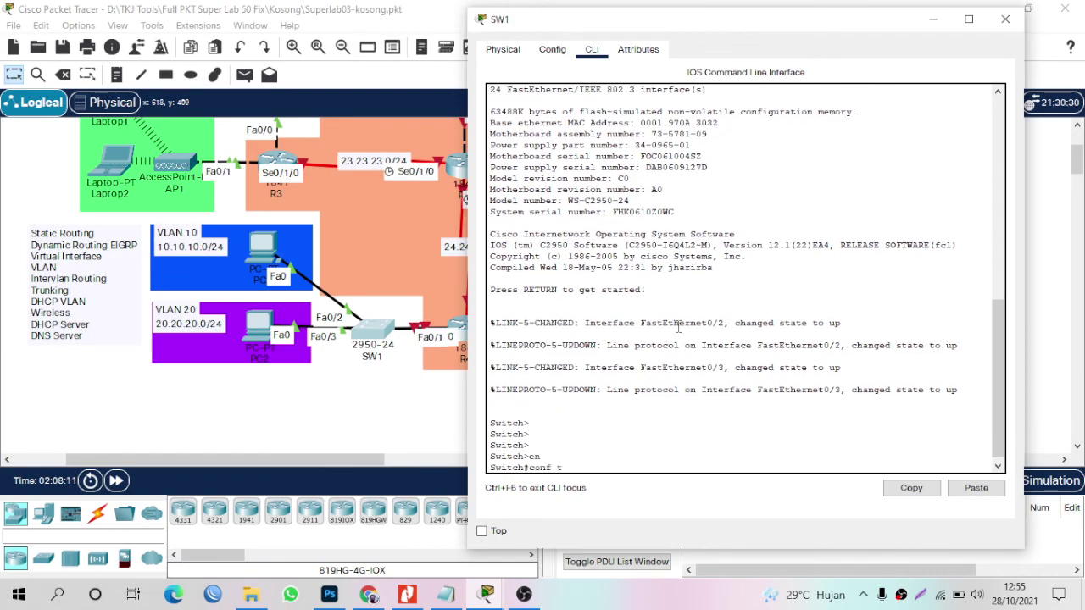
pyautogui.write('t')
pyautogui.press('Return')
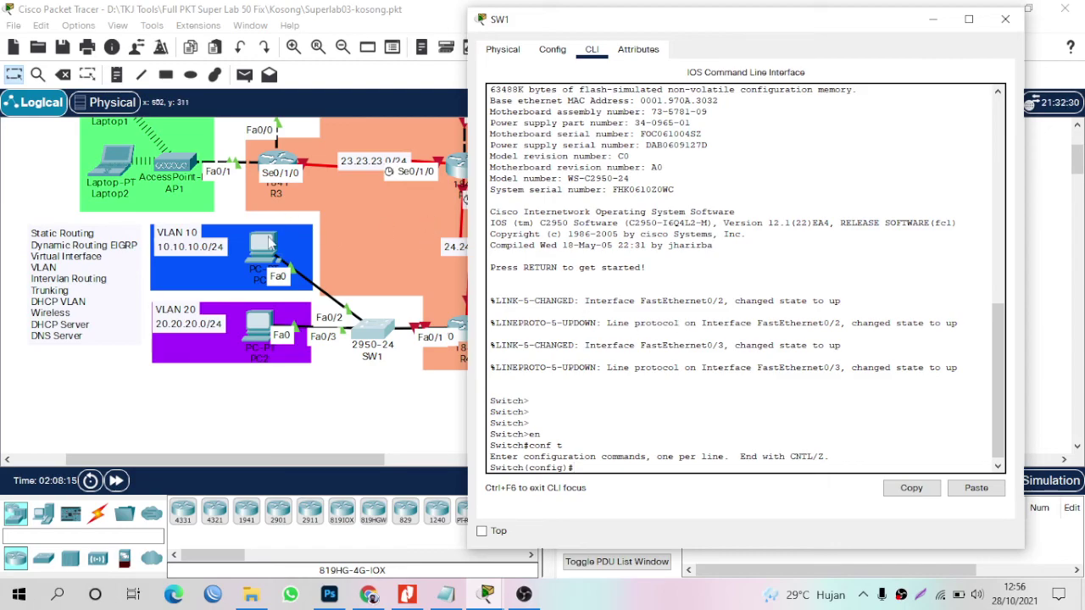
# Create VLAN 10 and VLAN 20 on SW1.
pyautogui.write('vlan 10')
pyautogui.press('Return')
pyautogui.write('vlan 20')
pyautogui.press('Return')
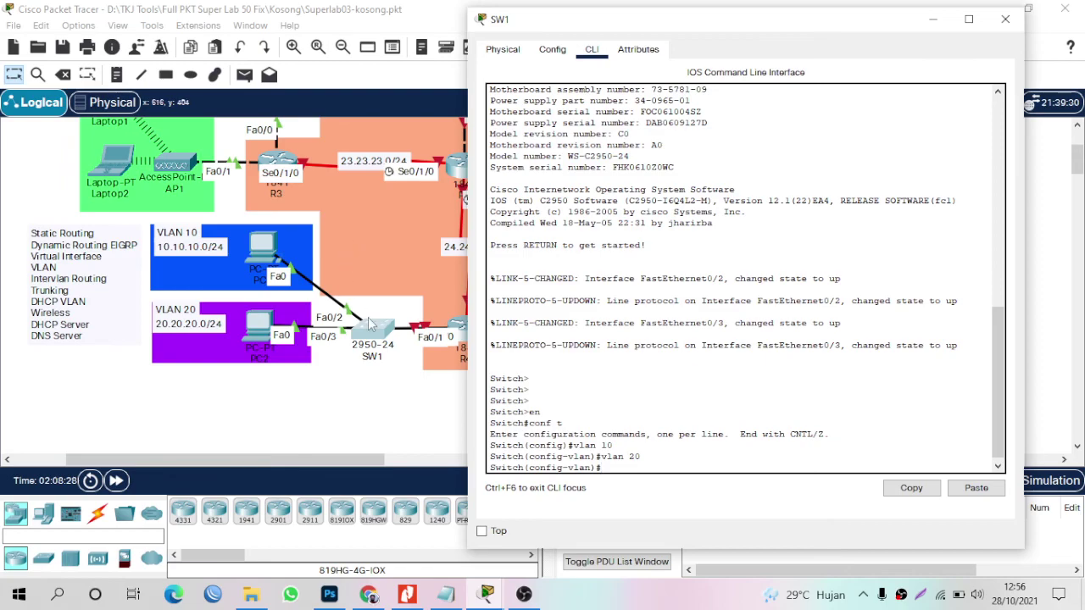
# Set SW1's interface Fa0/2 to switchport mode access.
pyautogui.write('itn fa0/2')
pyautogui.press('Return')
pyautogui.write('sw')
pyautogui.press('Tab')
pyautogui.write('mo')
pyautogui.press('Tab')
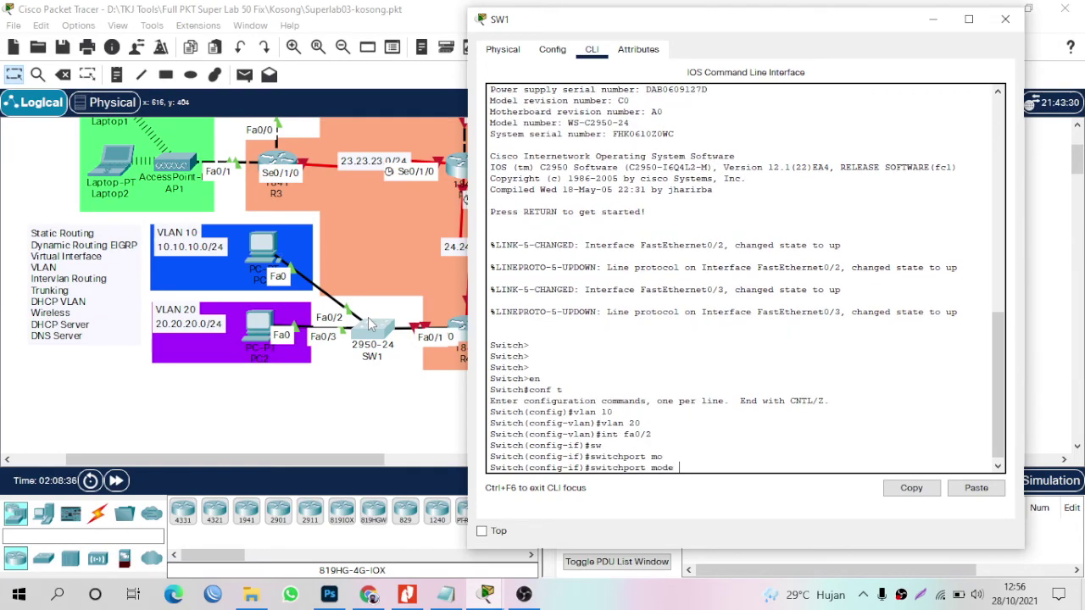
pyautogui.write('acc')
pyautogui.press('Tab')
pyautogui.press('Return')
# Assign SW1's access port Fa0/2 to VLAN 10.
pyautogui.write('sw')
pyautogui.press('Tab')
pyautogui.write('acc')
pyautogui.press('Tab')
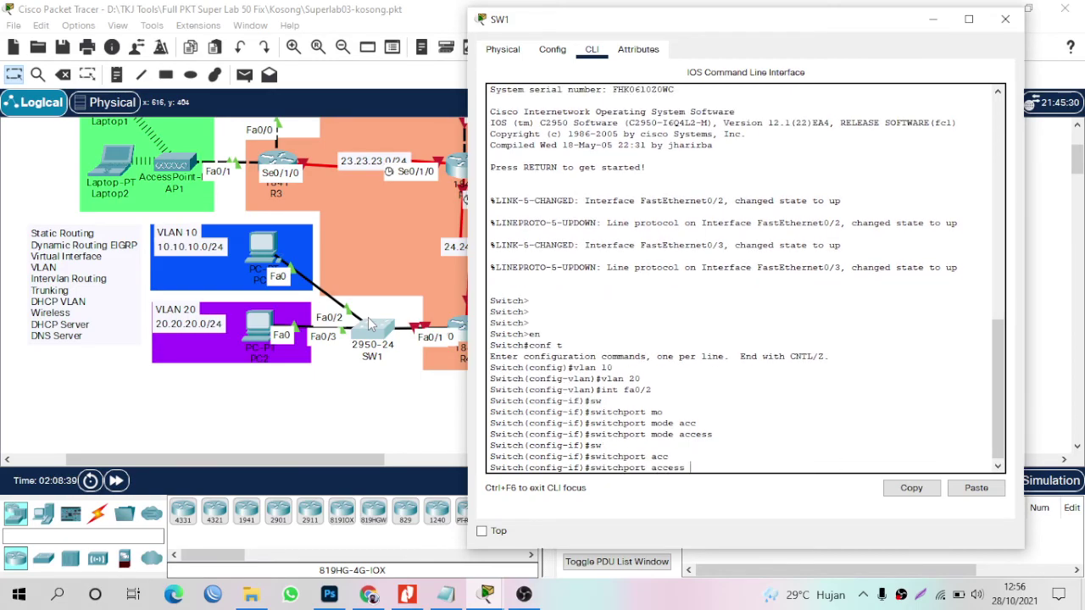
pyautogui.write('vlan 10')
pyautogui.press('Return')
# Set SW1's interface Fa0/3 to switchport mode access.
pyautogui.write('int fa0/3')
pyautogui.press('Return')
pyautogui.write('sw')
pyautogui.press('Tab')
pyautogui.write('mo')
pyautogui.press('Tab')
pyautogui.write('acc')
pyautogui.press('Tab')
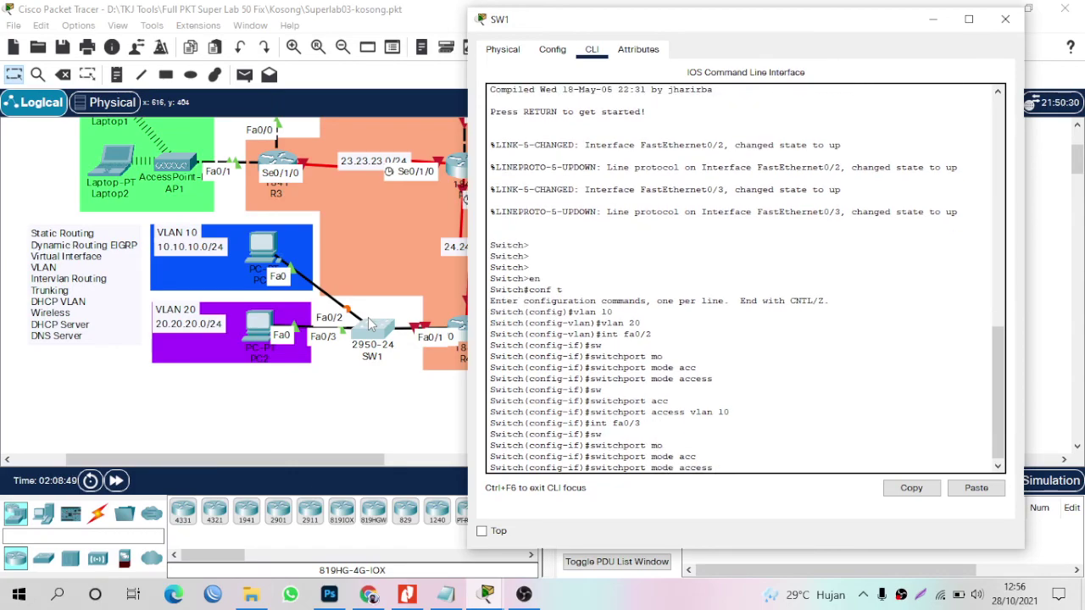
pyautogui.press('Return')
# Assign SW1's access port Fa0/3 to VLAN 20.
pyautogui.write('sw')
pyautogui.press('Tab')
pyautogui.write('ac')
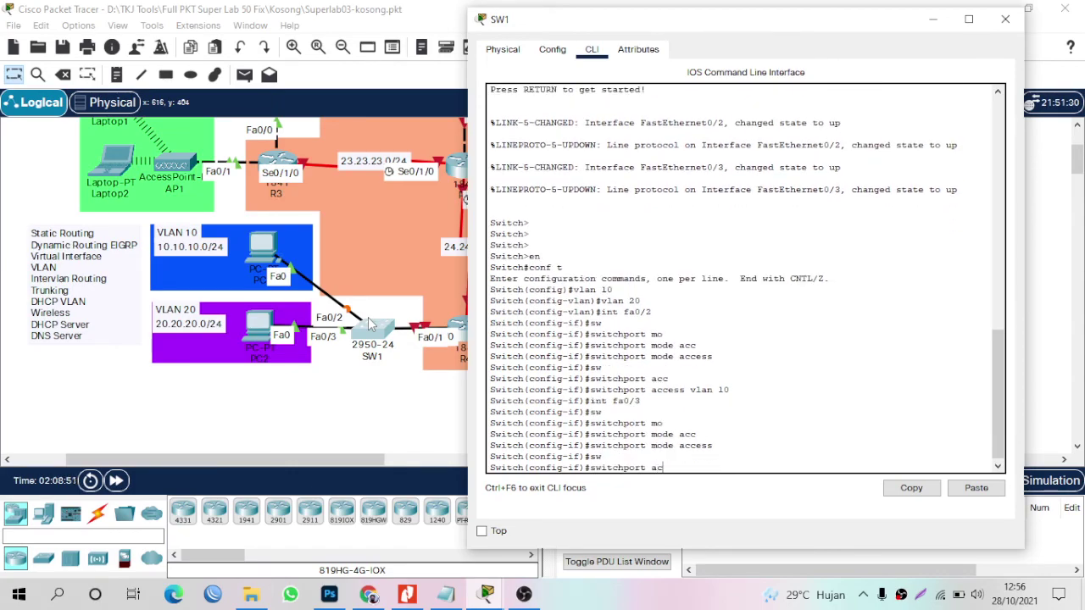
pyautogui.press('Tab')
pyautogui.write('vlan 2')
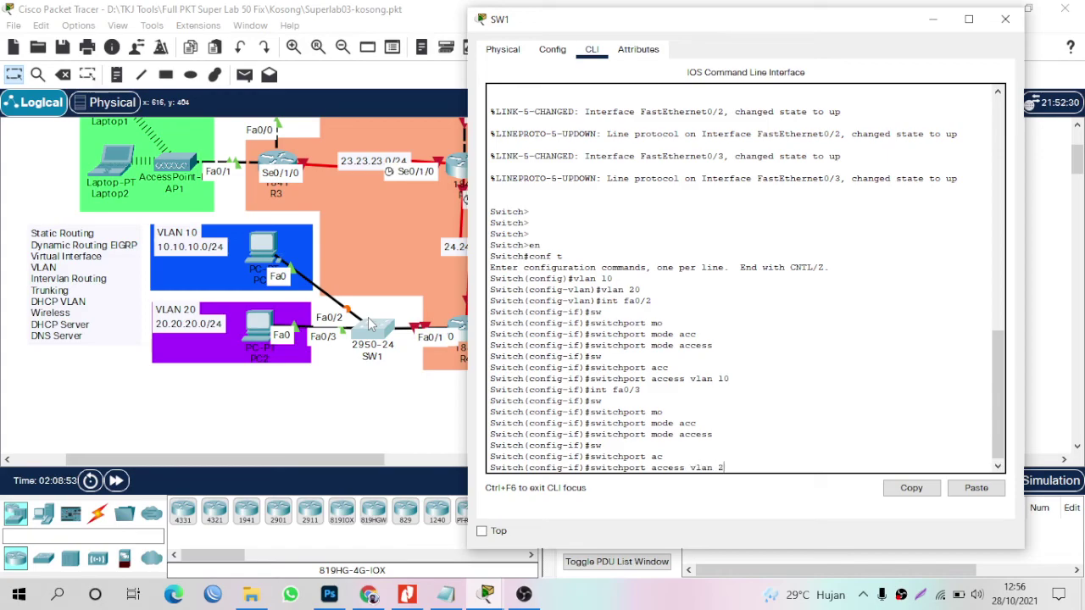
pyautogui.write('0')
pyautogui.press('Return')
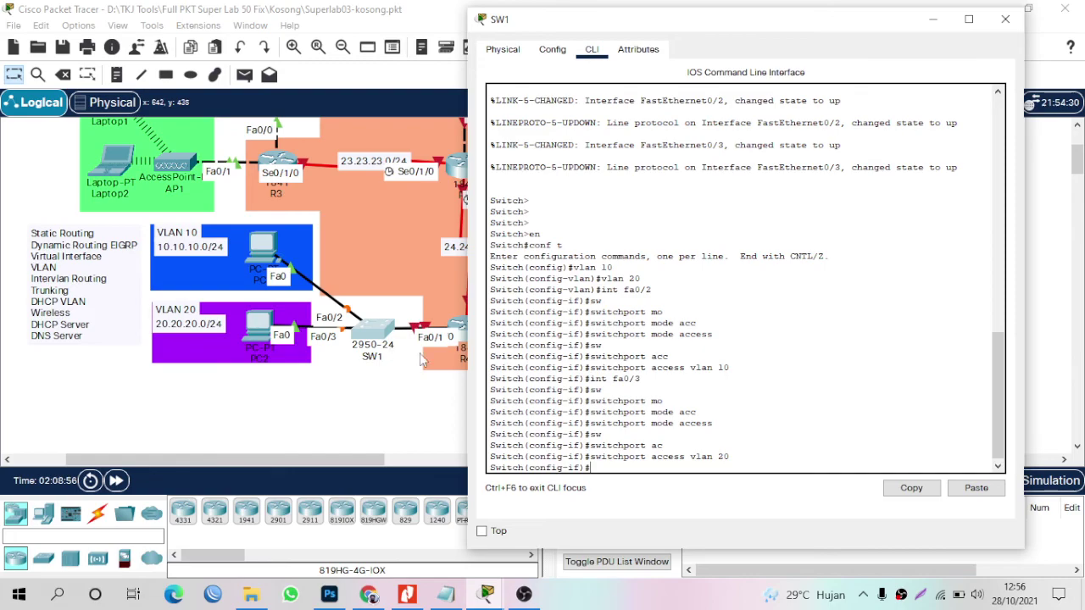
# Leave interface configuration and list SW1's VLANs with do sh vlan to check the port assignments of VLANs 10 and 20.
pyautogui.write('ex')
pyautogui.press('Return')
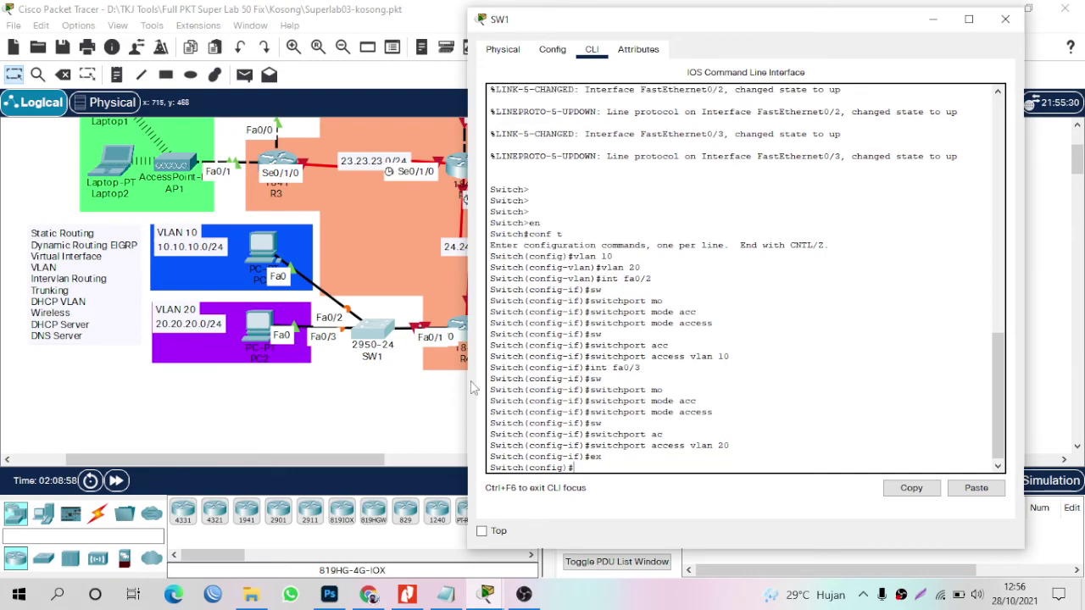
pyautogui.press('Return')
pyautogui.press('Return')
pyautogui.press('Return')
pyautogui.write('do sh vlan')
pyautogui.press('Return')
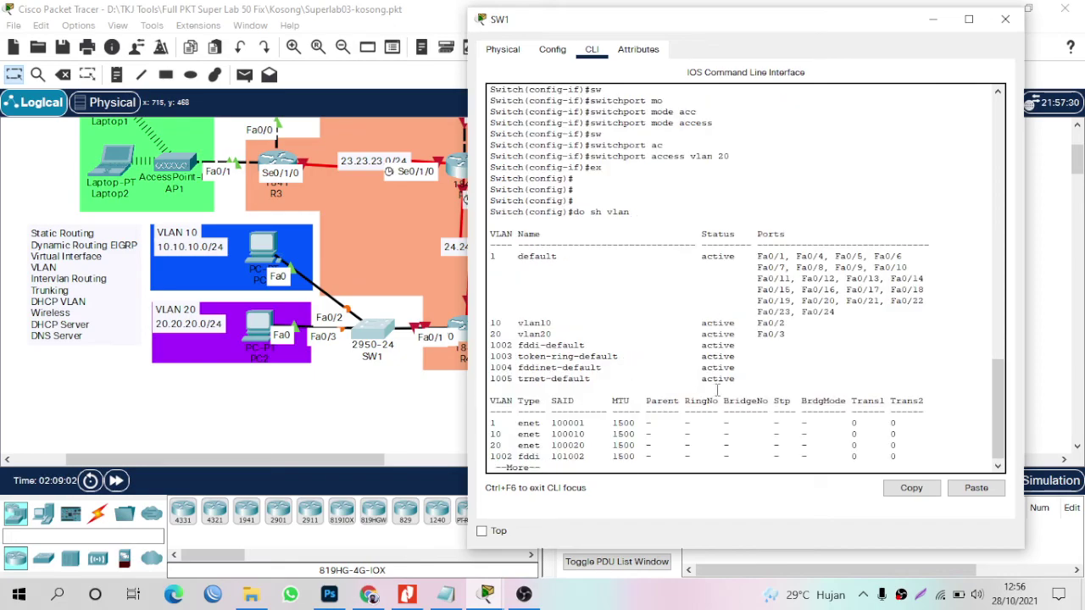
pyautogui.tripleClick(724, 332)
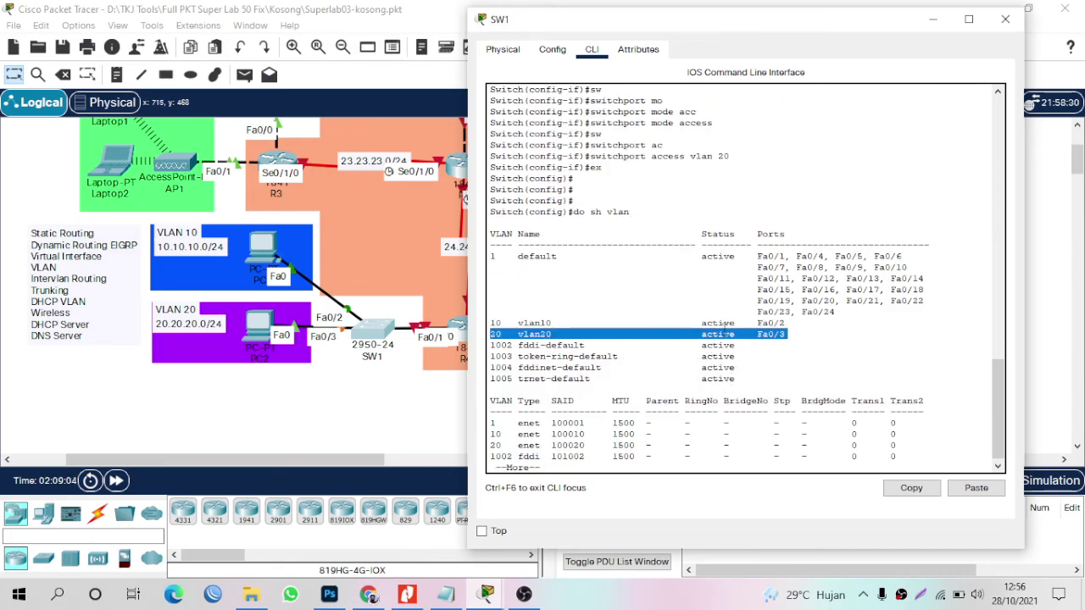
pyautogui.doubleClick(726, 323)
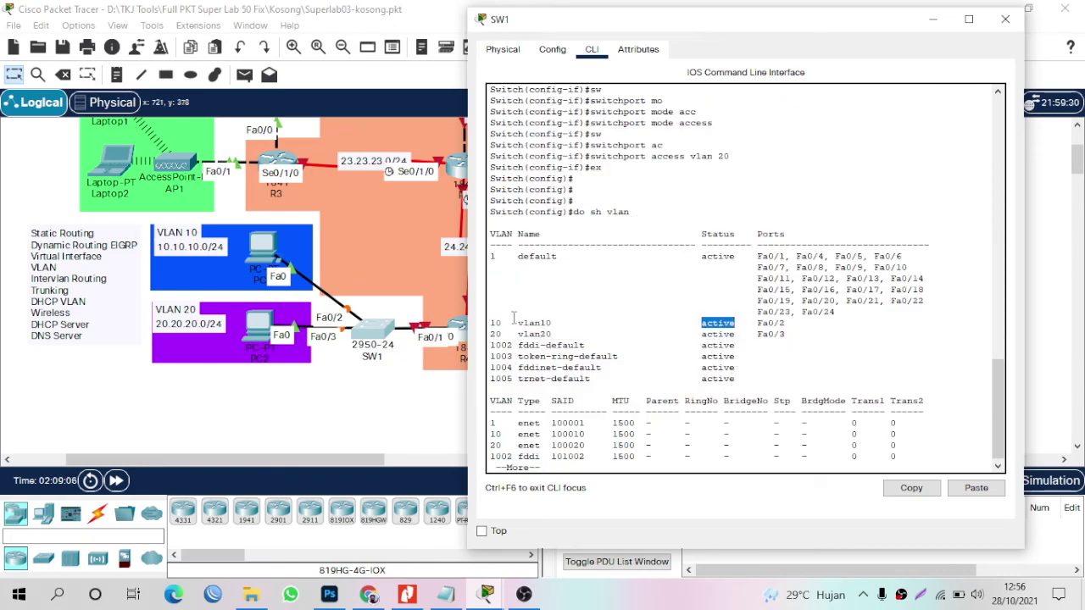
pyautogui.tripleClick(773, 336)
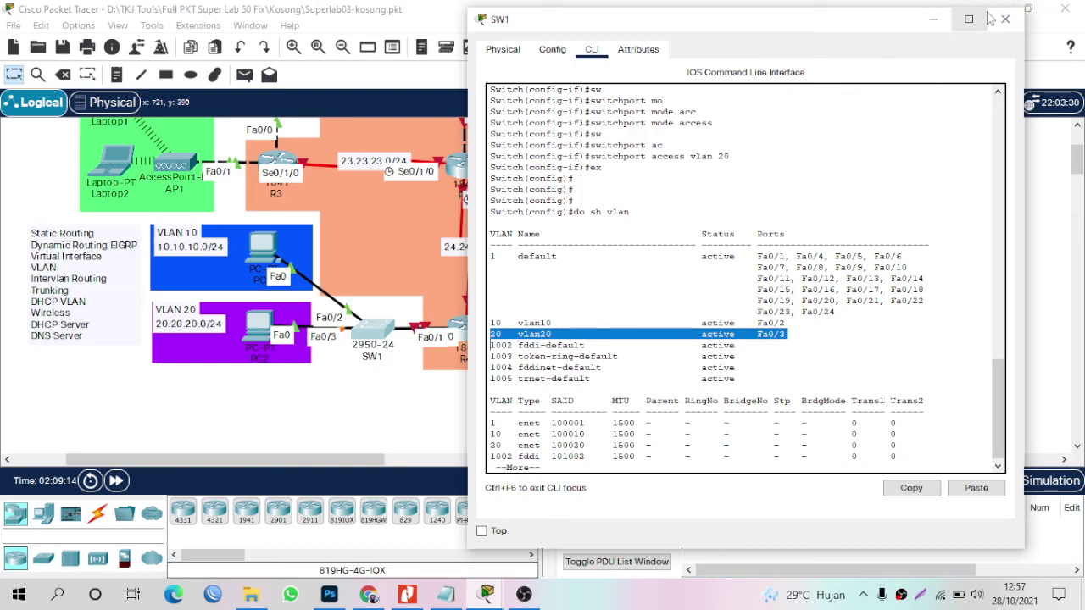
pyautogui.click(726, 322)
pyautogui.press('space')
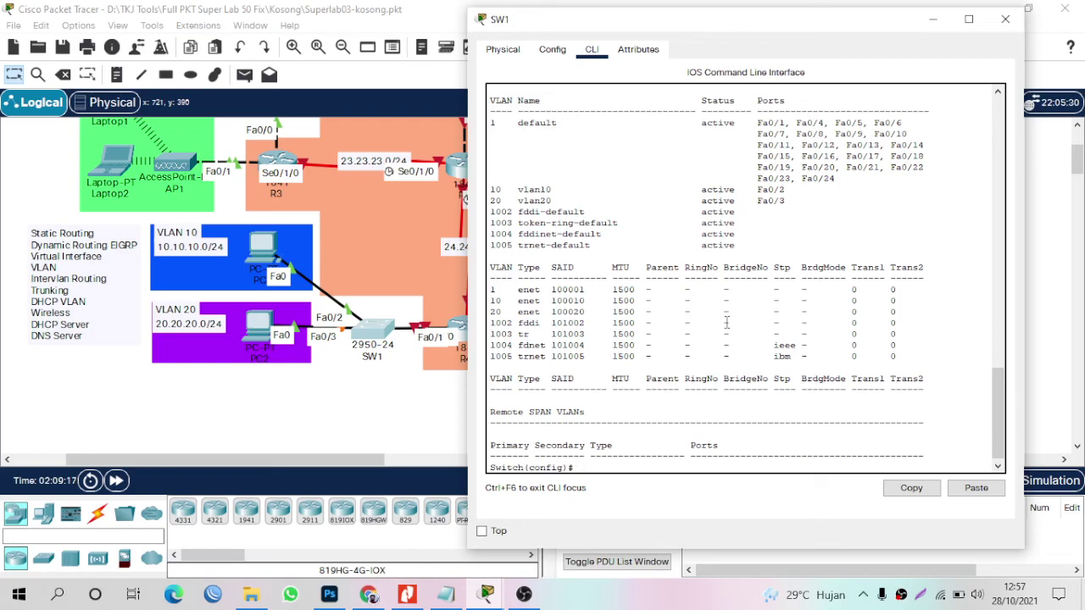
# Move SW1 slightly away from R4 to separate the port labels on their link, and reopen SW1's command line.
pyautogui.moveTo(799, 27); pyautogui.dragTo(902, 47)
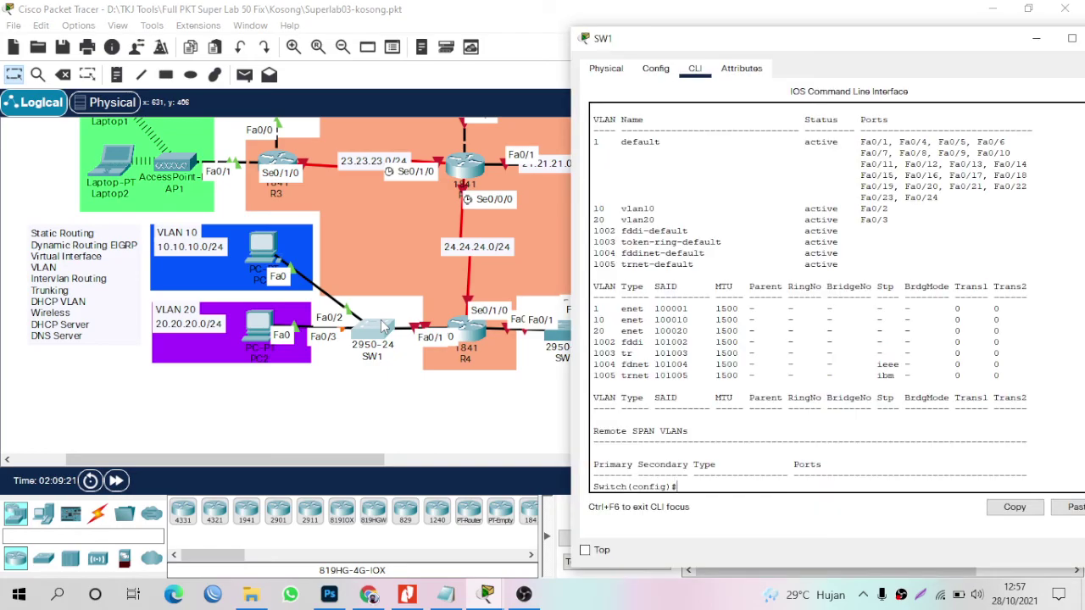
pyautogui.moveTo(383, 327); pyautogui.dragTo(364, 341)
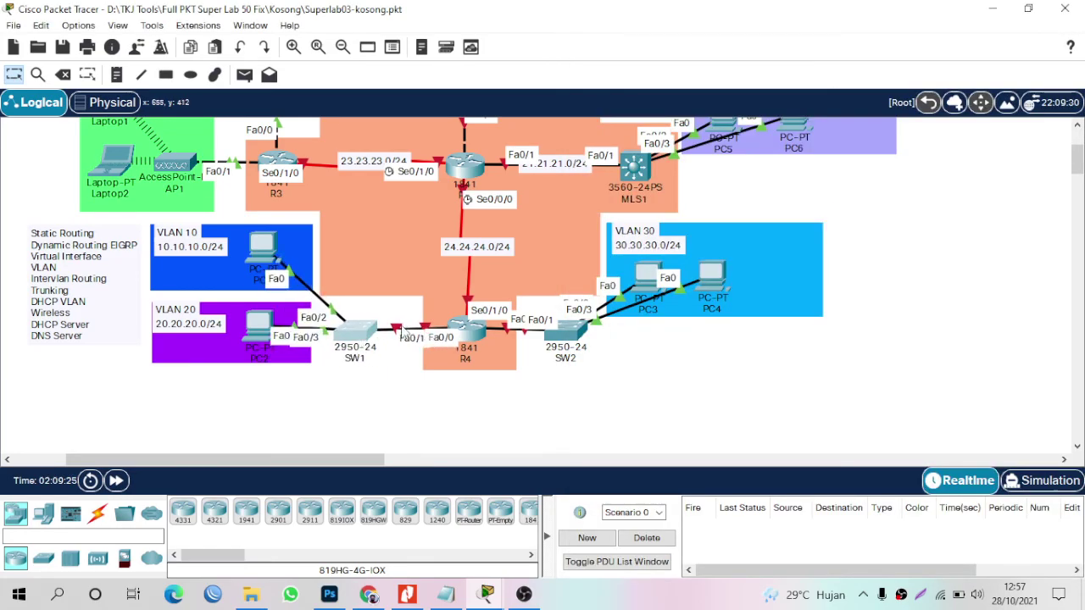
pyautogui.click(370, 337)
# Set SW1's interface Fa0/1 to switchport mode trunk and close SW1's window.
pyautogui.write('int fa0')
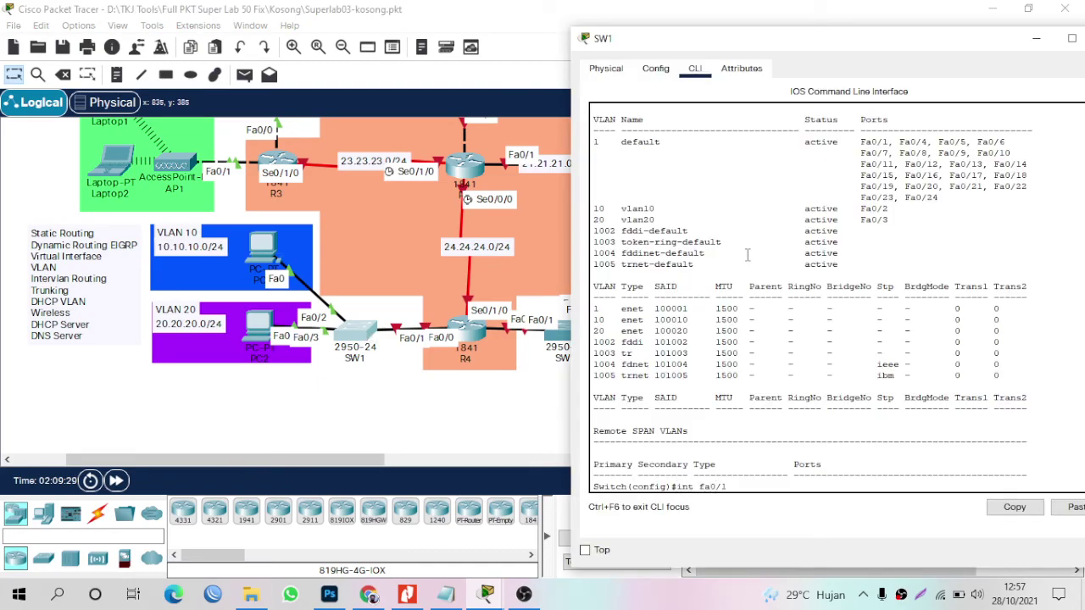
pyautogui.write('/1')
pyautogui.press('Return')
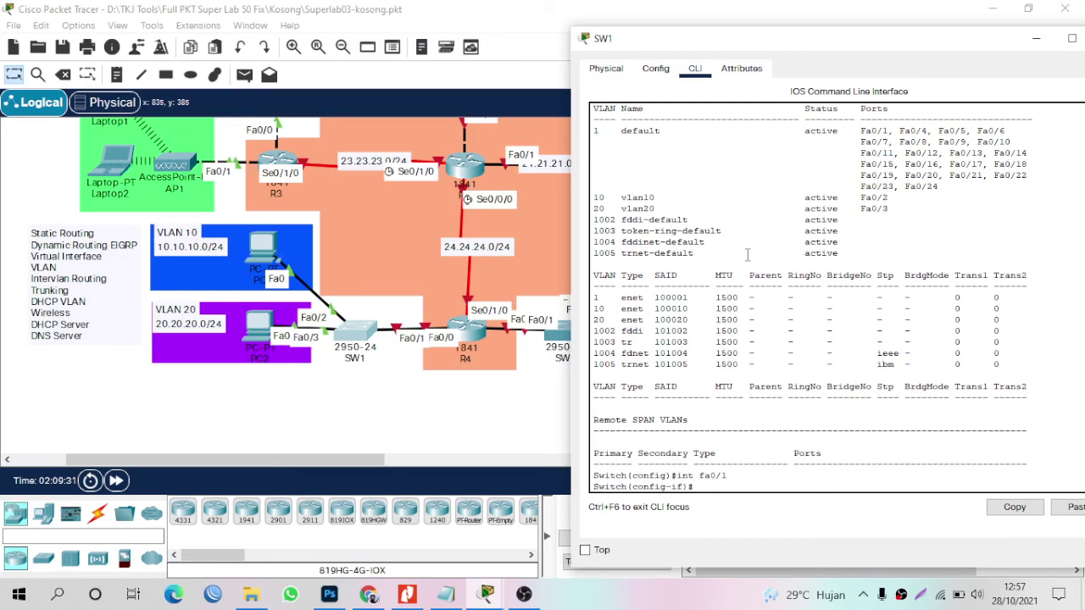
pyautogui.write('sw')
pyautogui.press('Tab')
pyautogui.write('mo')
pyautogui.press('Tab')
pyautogui.write('tr')
pyautogui.press('Tab')
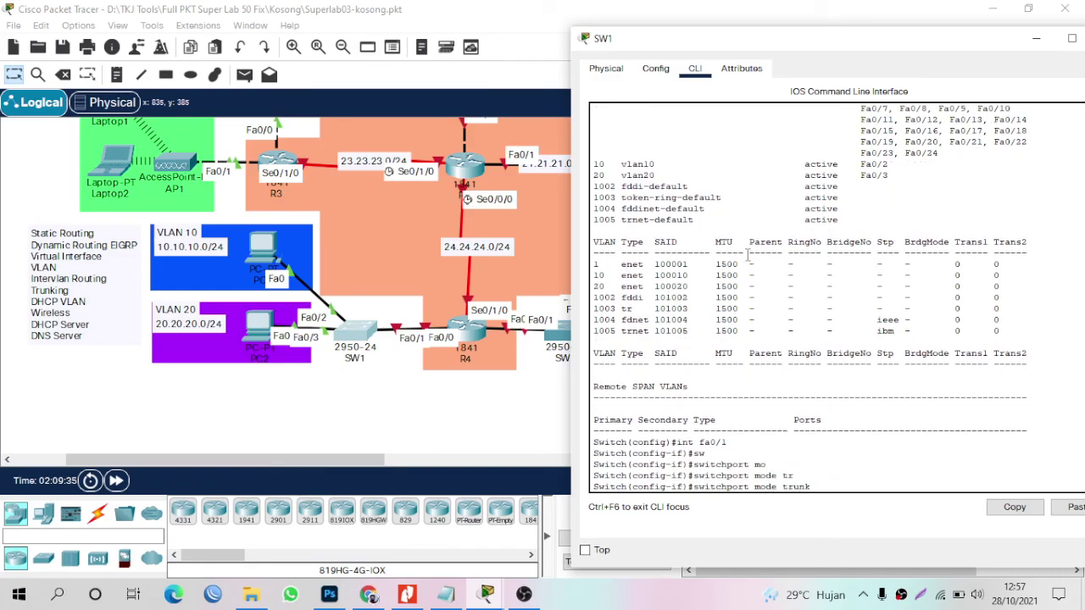
pyautogui.press('Return')
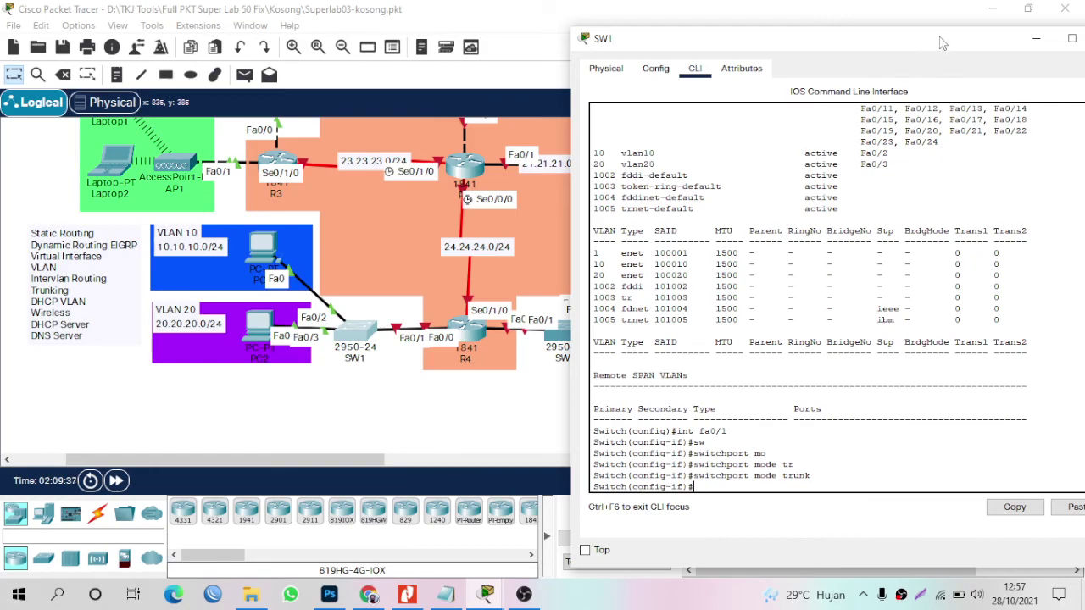
pyautogui.moveTo(945, 41); pyautogui.dragTo(872, 29)
pyautogui.click(1035, 26)
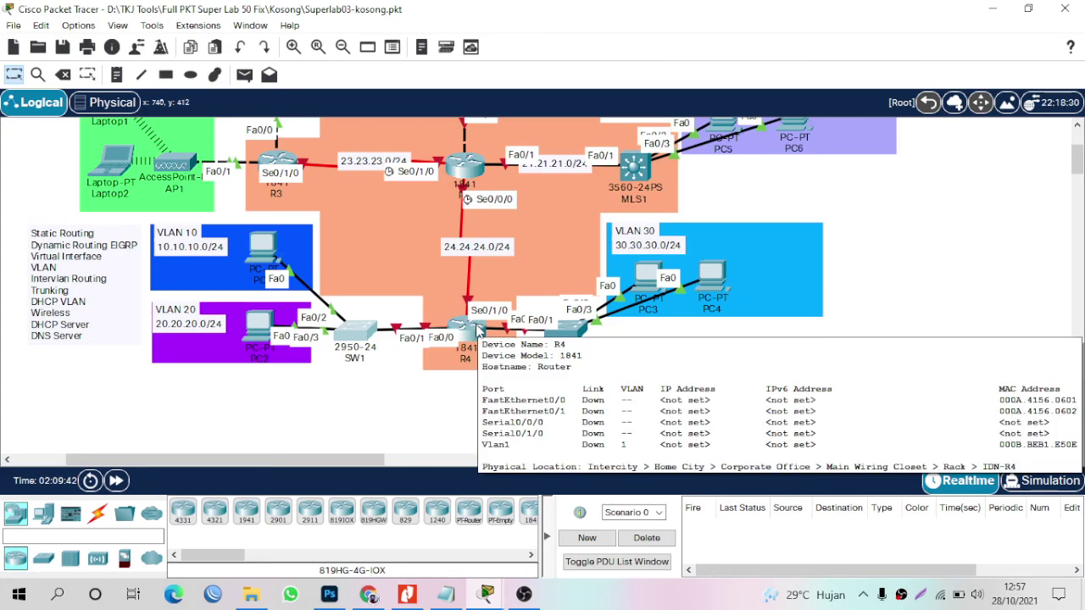
# Open switch SW2's command line and place its window so that SW2 and its link labels stay in view.
pyautogui.click(477, 331)
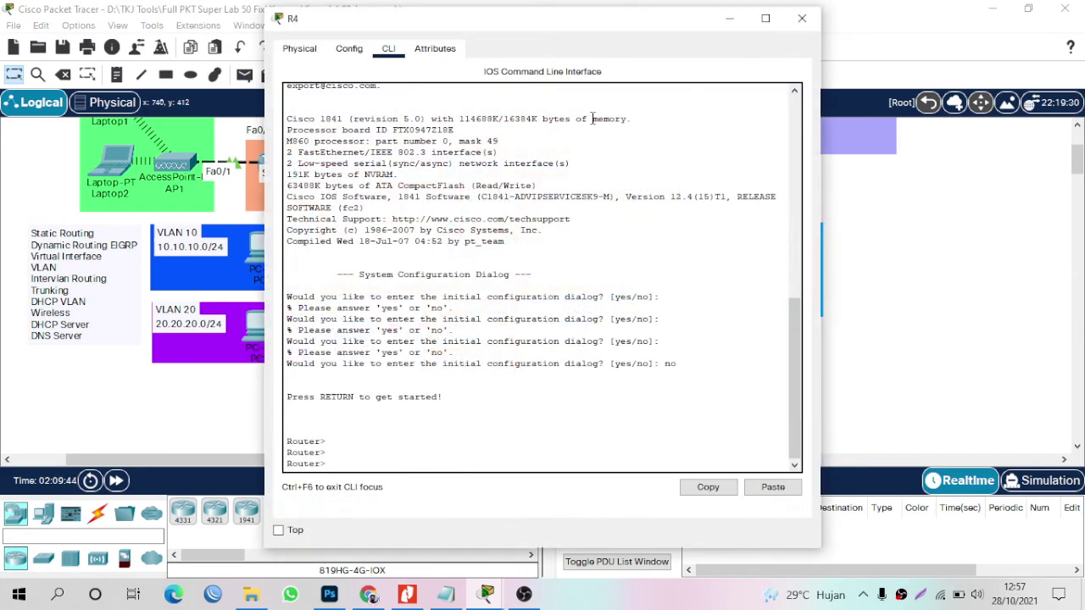
pyautogui.click(803, 19)
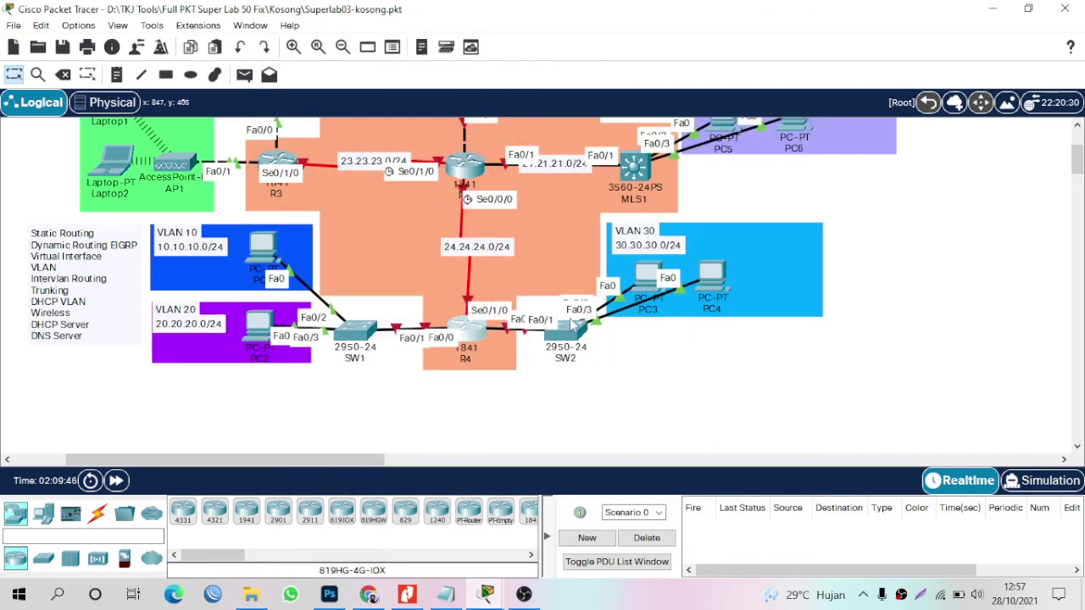
pyautogui.click(566, 332)
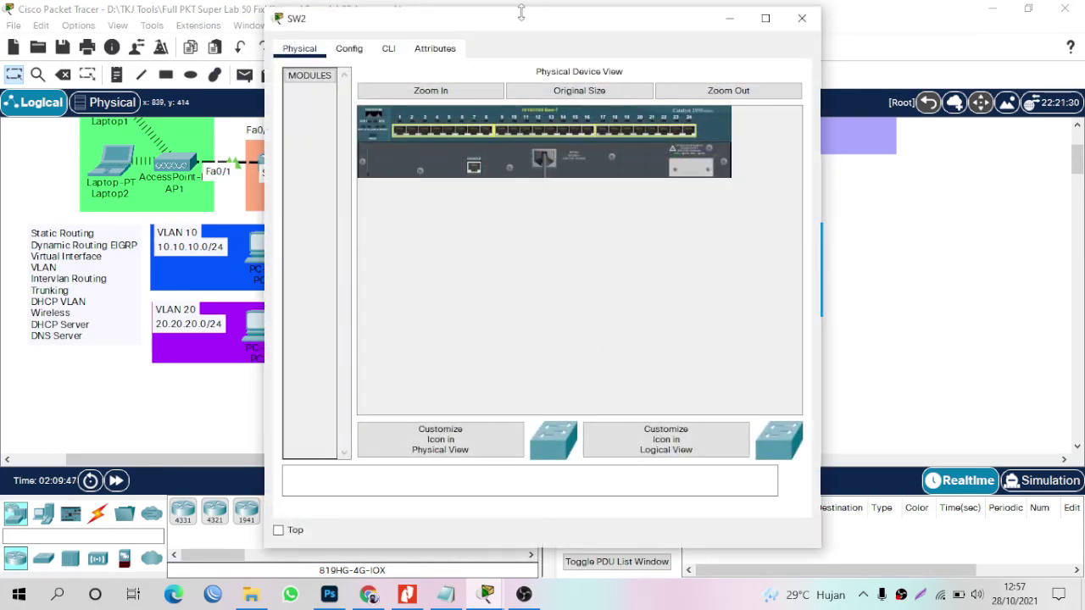
pyautogui.moveTo(523, 19); pyautogui.dragTo(933, 37)
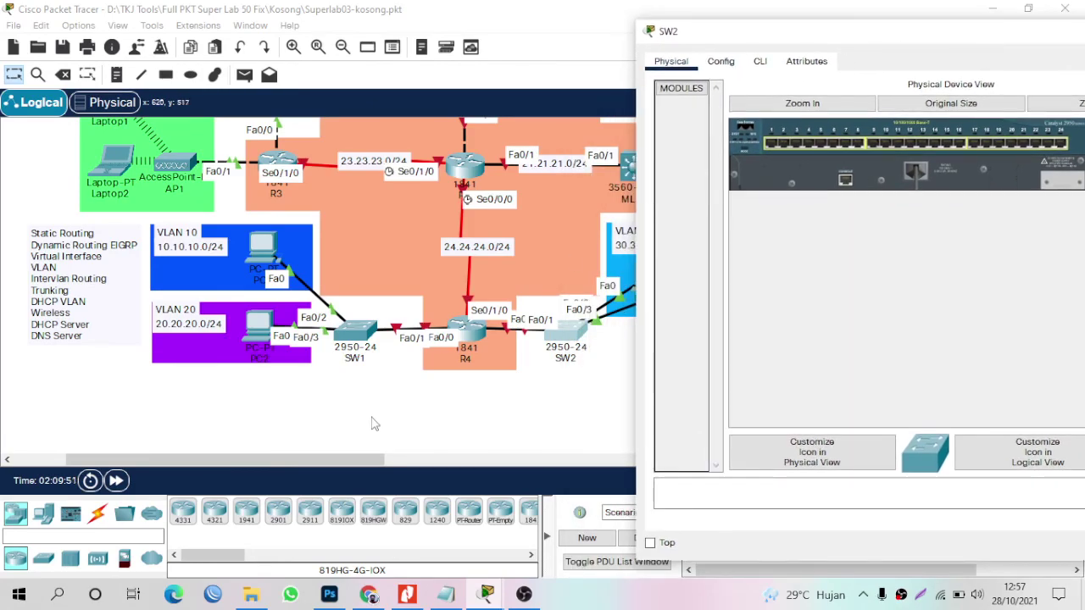
pyautogui.click(356, 412)
pyautogui.hscroll(2, 356, 412)
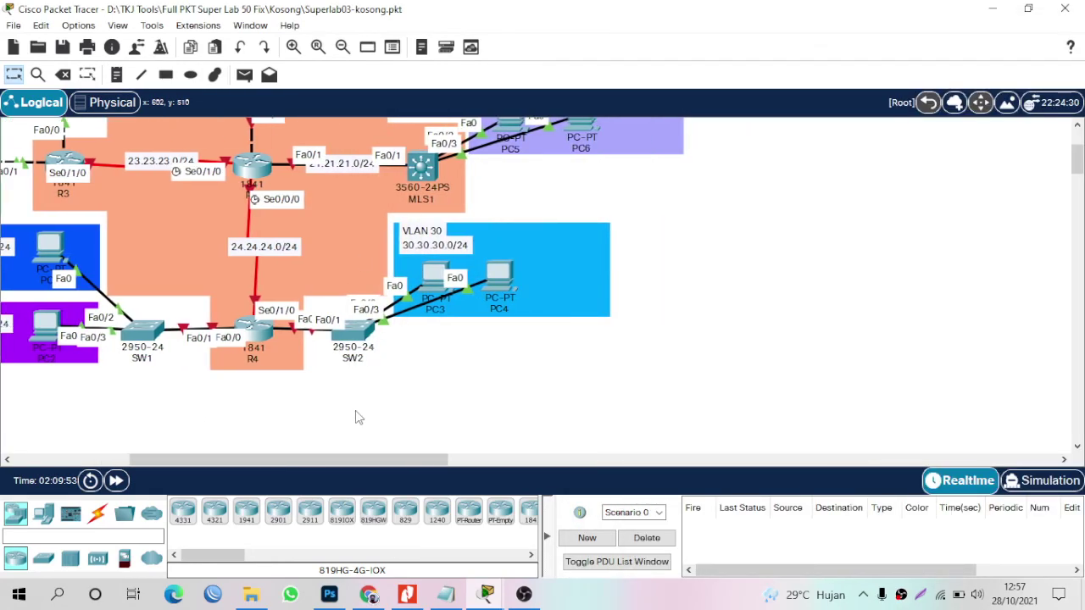
pyautogui.click(358, 334)
pyautogui.moveTo(921, 33); pyautogui.dragTo(823, 29)
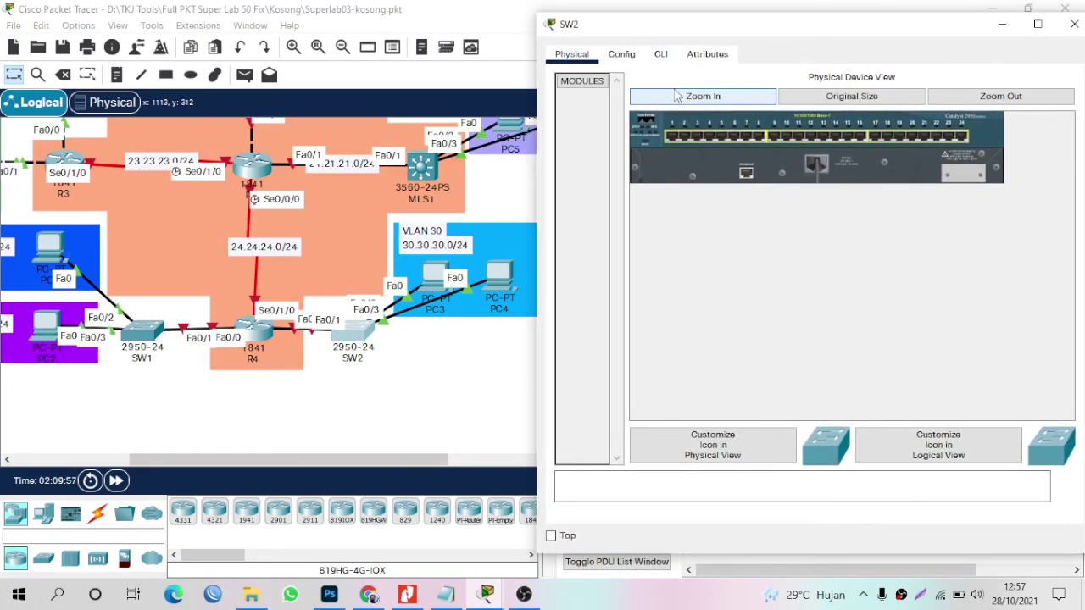
pyautogui.click(660, 53)
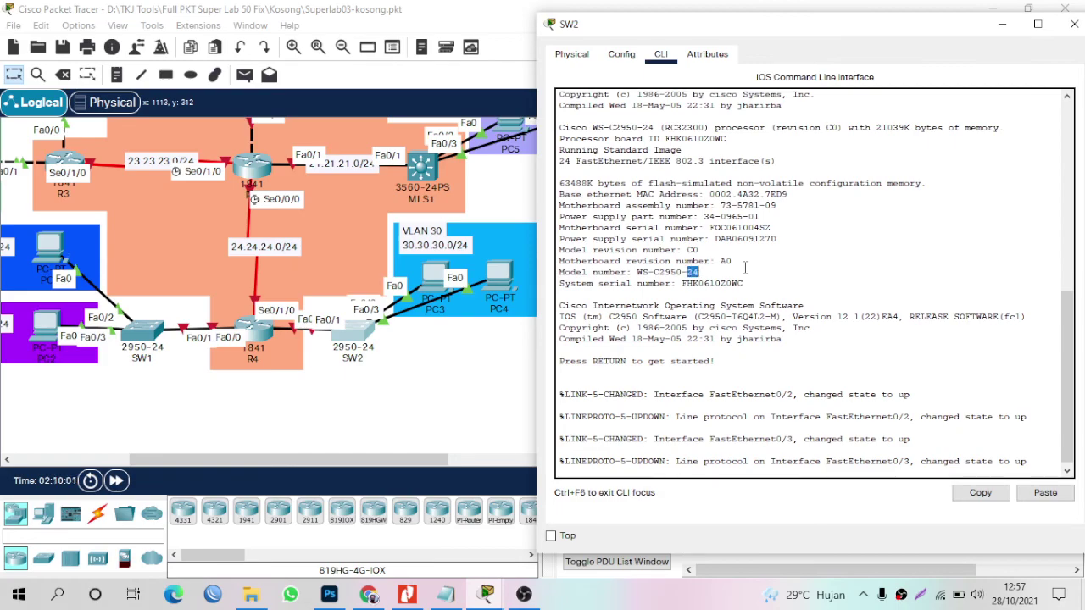
# Enter global configuration mode on SW2 and create VLAN 30.
pyautogui.press('Return')
pyautogui.press('Return')
pyautogui.press('Return')
pyautogui.press('Return')
pyautogui.write('en')
pyautogui.press('Return')
pyautogui.write('conf t')
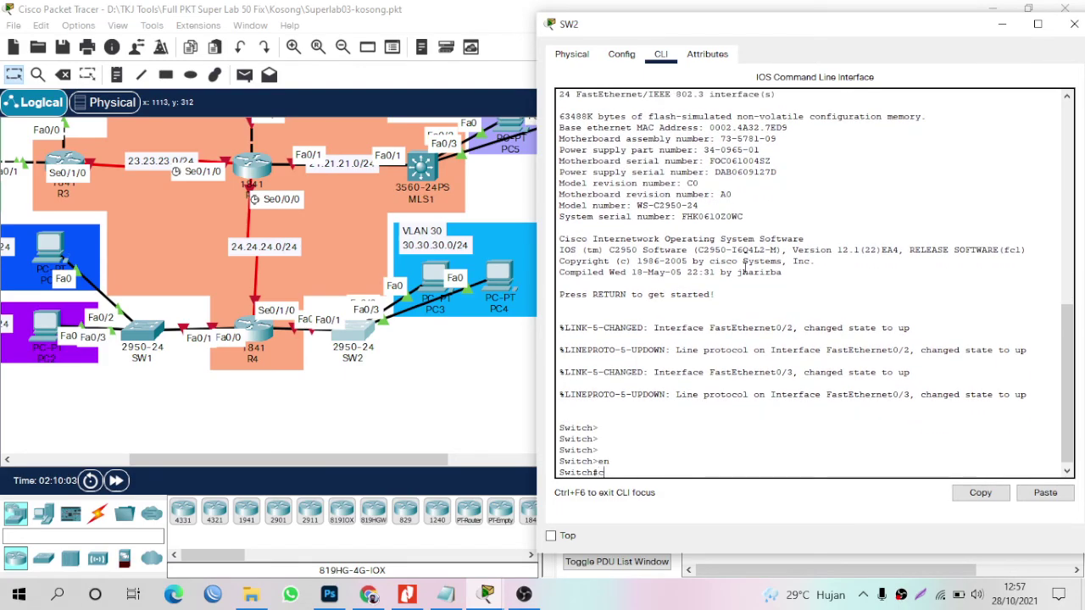
pyautogui.press('Return')
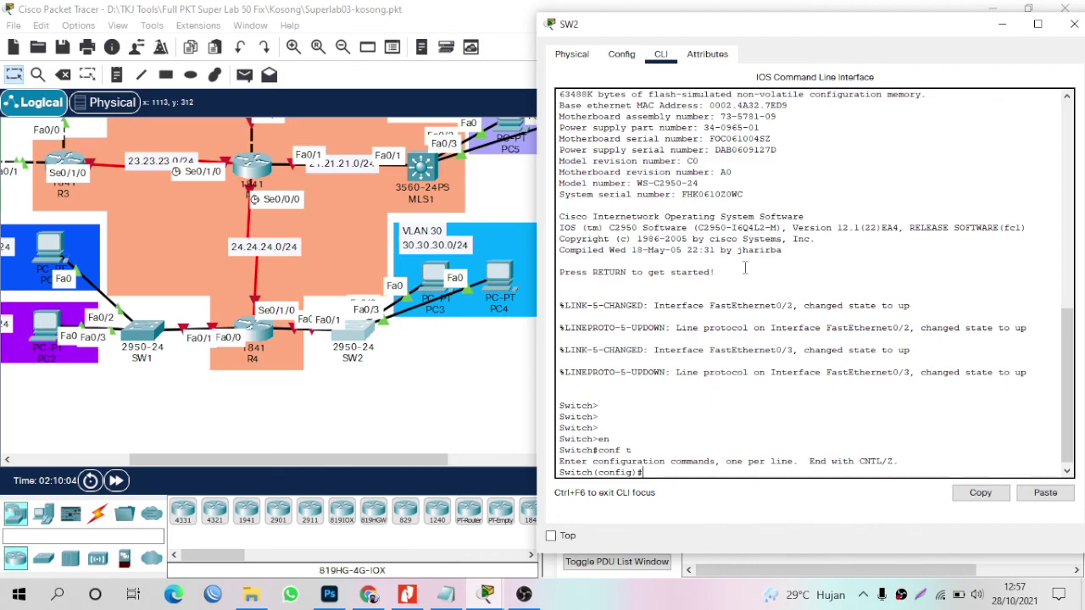
pyautogui.write('vlan 30')
pyautogui.press('Return')
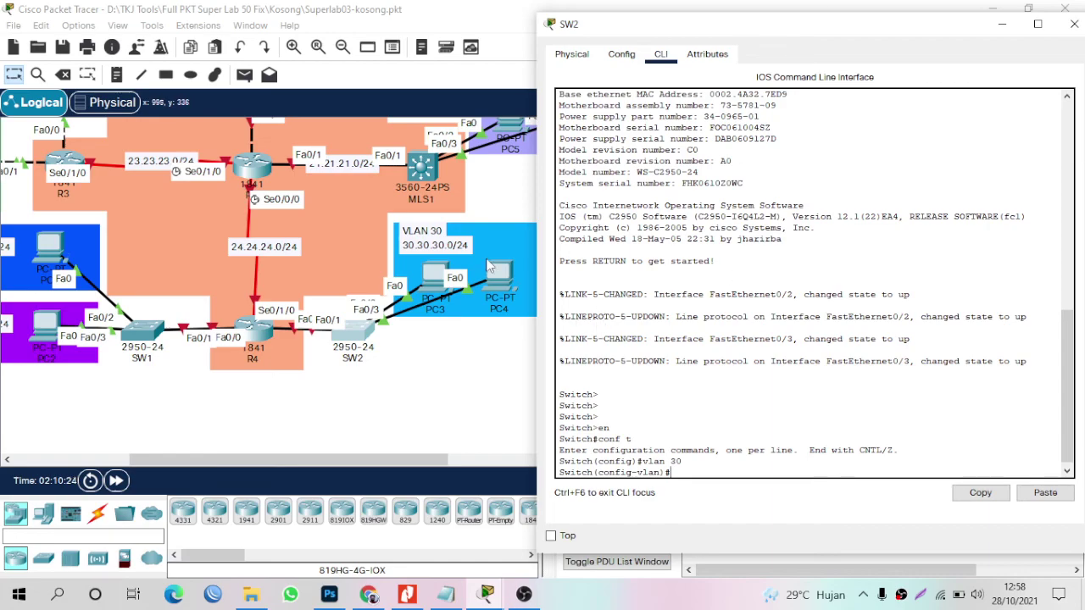
# Spread PC3 and PC4 apart within the VLAN 30 area so the port labels near SW2 are readable.
pyautogui.click(432, 273)
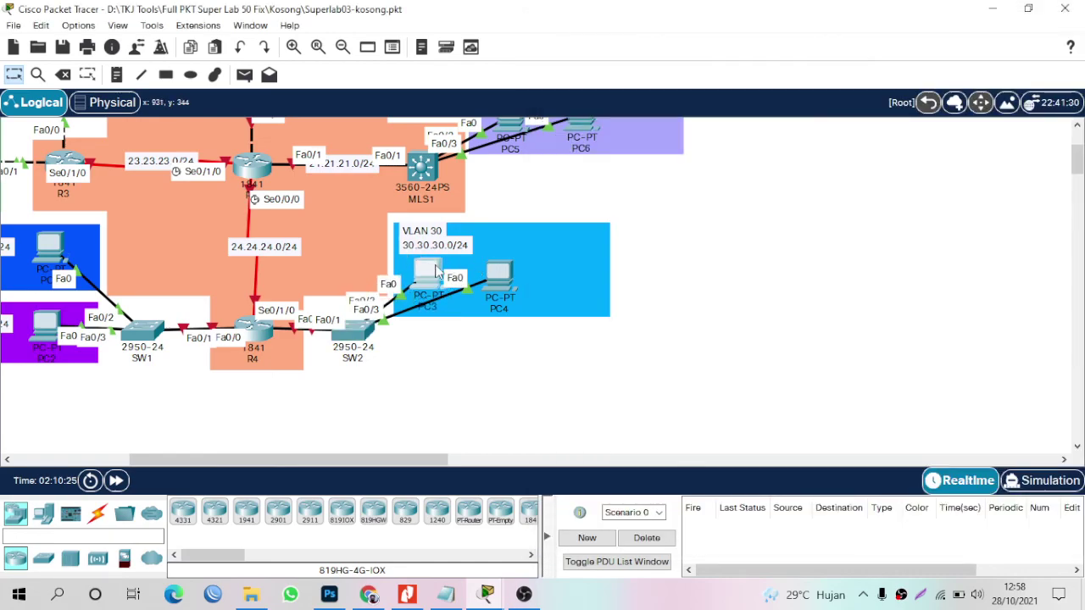
pyautogui.moveTo(508, 282); pyautogui.dragTo(560, 289)
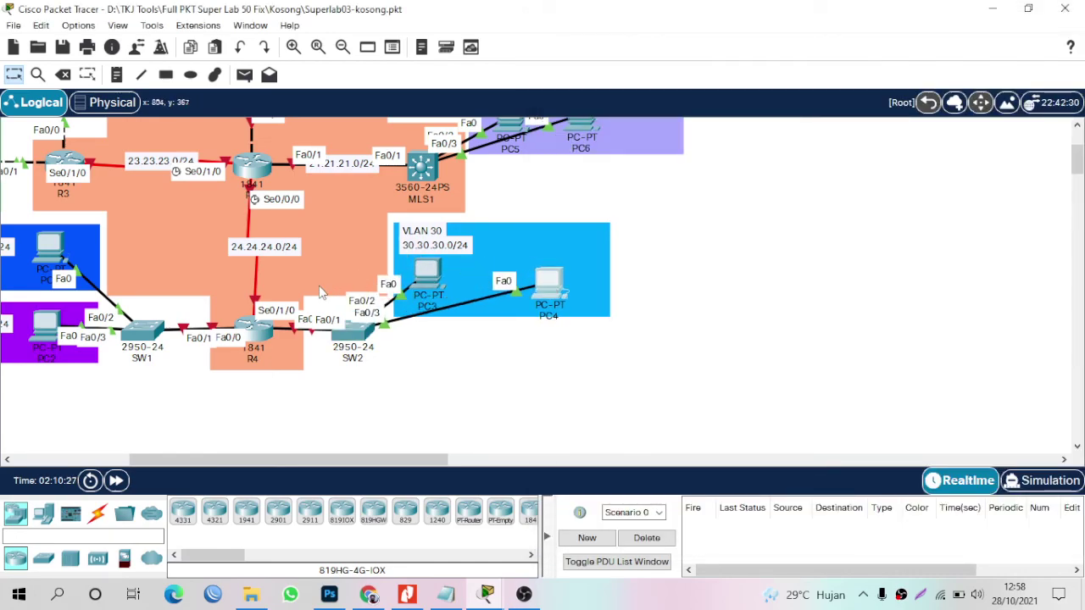
# Select the interface range fa0/2-3 on SW2 and set it to switchport mode access.
pyautogui.click(364, 334)
pyautogui.write('int ra f')
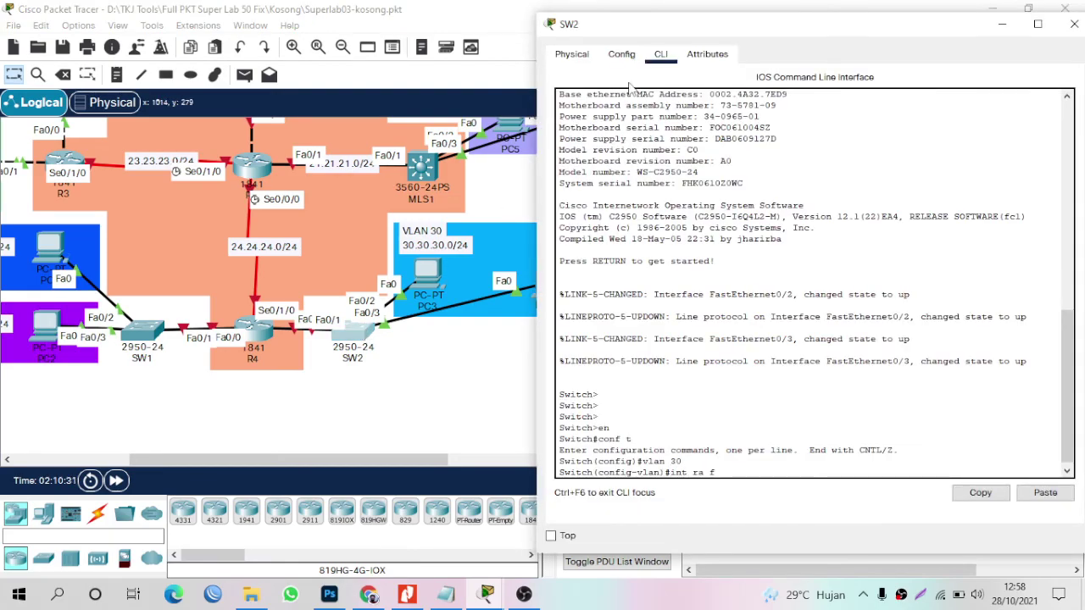
pyautogui.write('a0/2-3')
pyautogui.press('Return')
pyautogui.write('switchport mo')
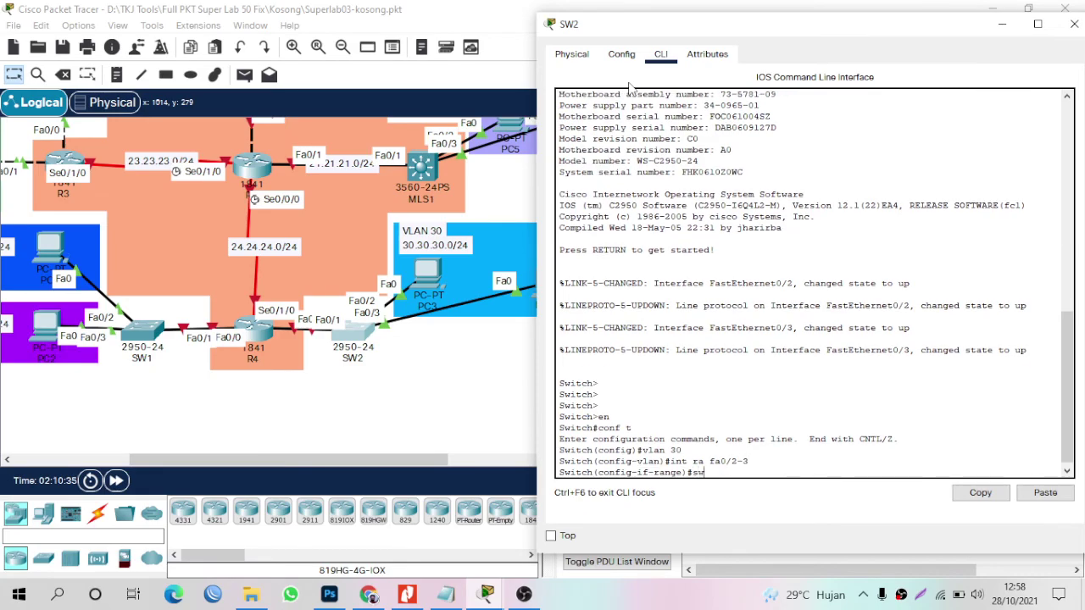
pyautogui.press('Tab')
pyautogui.write('mo')
pyautogui.press('Tab')
pyautogui.write('ac')
pyautogui.press('Tab')
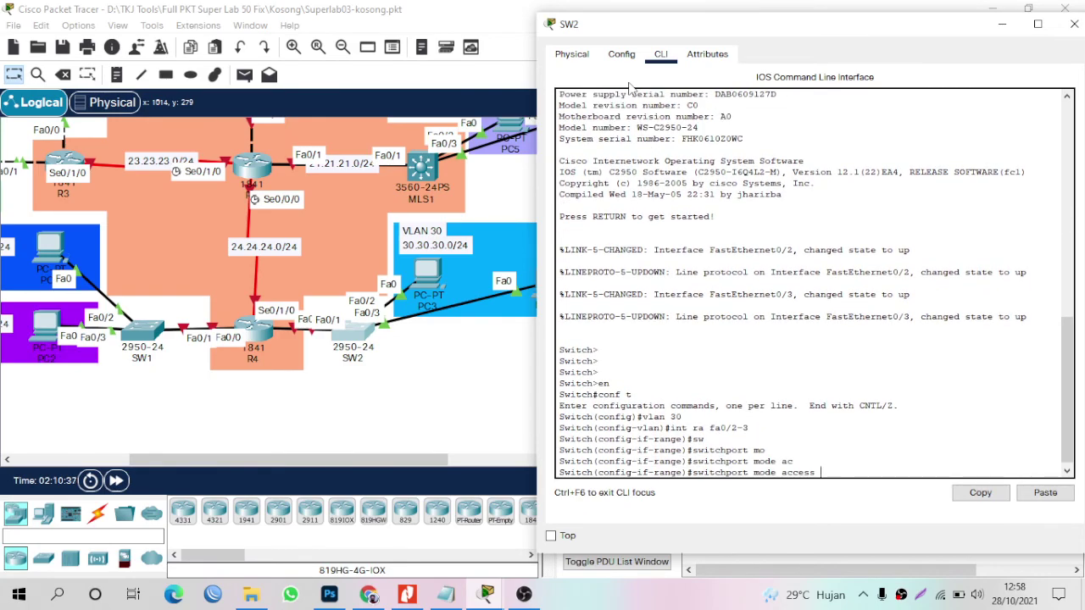
pyautogui.press('Return')
# Assign SW2's selected access ports to VLAN 30 and return to global configuration mode.
pyautogui.write('sw')
pyautogui.press('Tab')
pyautogui.write('ac')
pyautogui.press('Tab')
pyautogui.write('vlan')
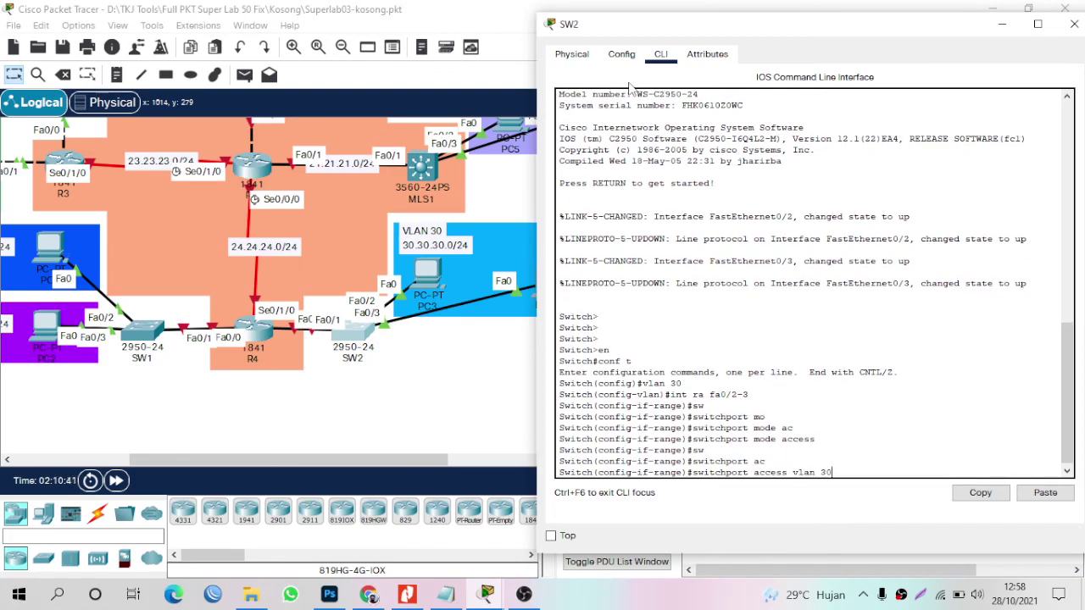
pyautogui.write(' 30')
pyautogui.press('Return')
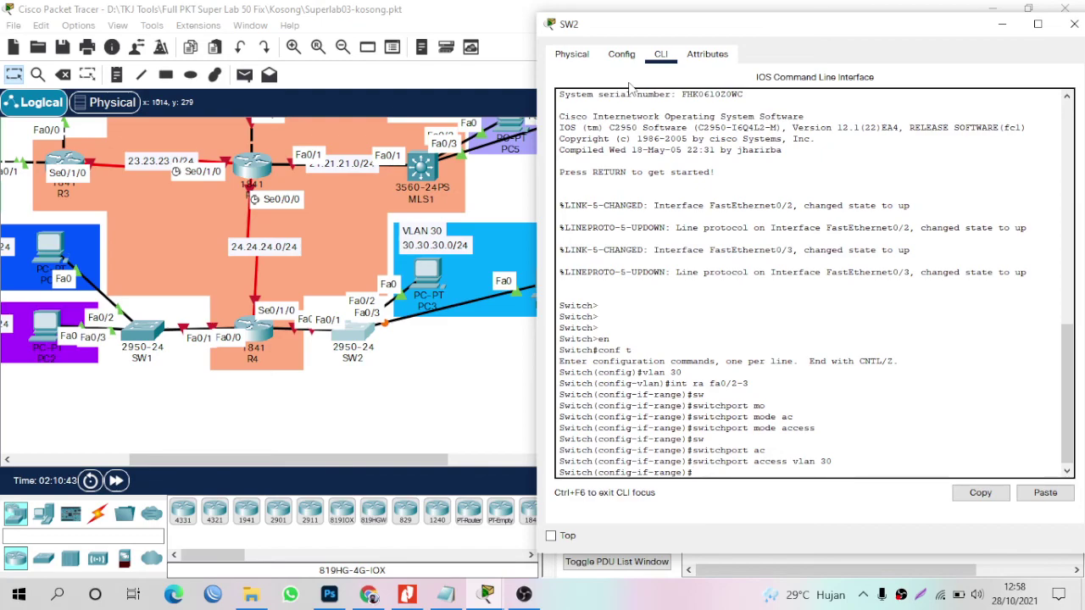
pyautogui.write('ex')
pyautogui.press('Return')
pyautogui.press('Return')
pyautogui.press('Return')
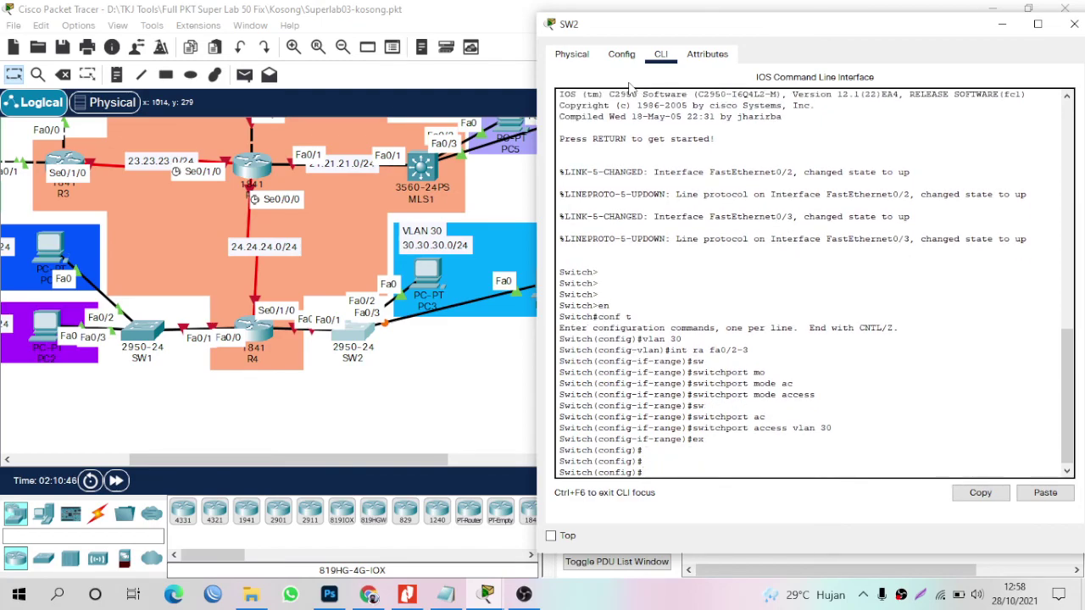
# Display SW2's VLAN table with do sh vlan and check the ports listed under VLAN 30.
pyautogui.write('do sh vlan')
pyautogui.press('Return')
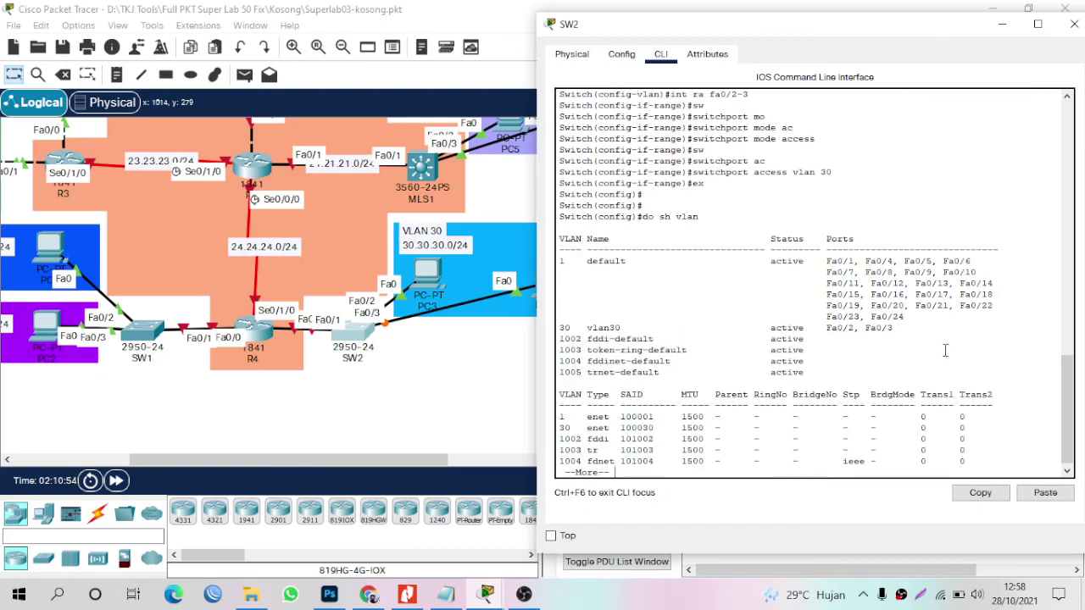
pyautogui.tripleClick(877, 337)
pyautogui.click(770, 427)
pyautogui.press('Return')
pyautogui.press('space')
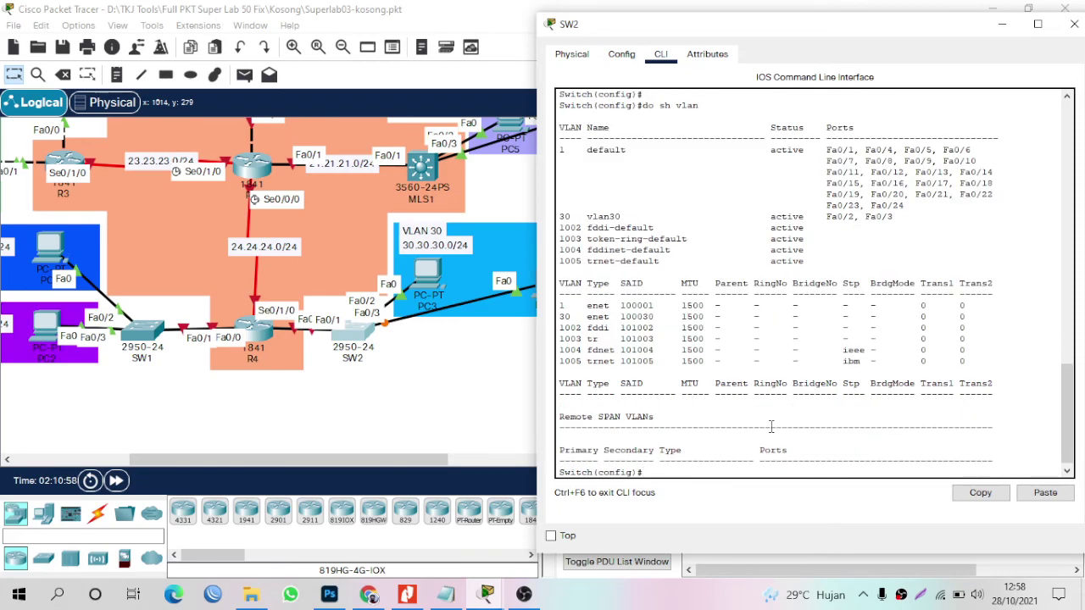
# Set SW2's interface Fa0/1 to switchport mode trunk and close SW2's window.
pyautogui.write('int f')
pyautogui.write('a0/1')
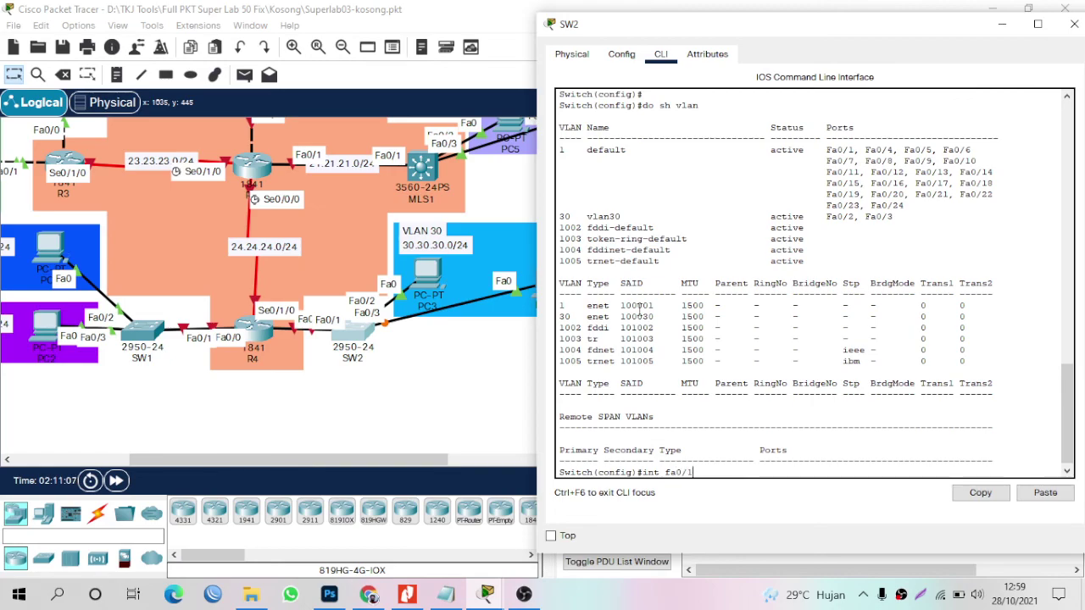
pyautogui.press('Return')
pyautogui.write('no')
pyautogui.press('BackSpace')
pyautogui.write('sw')
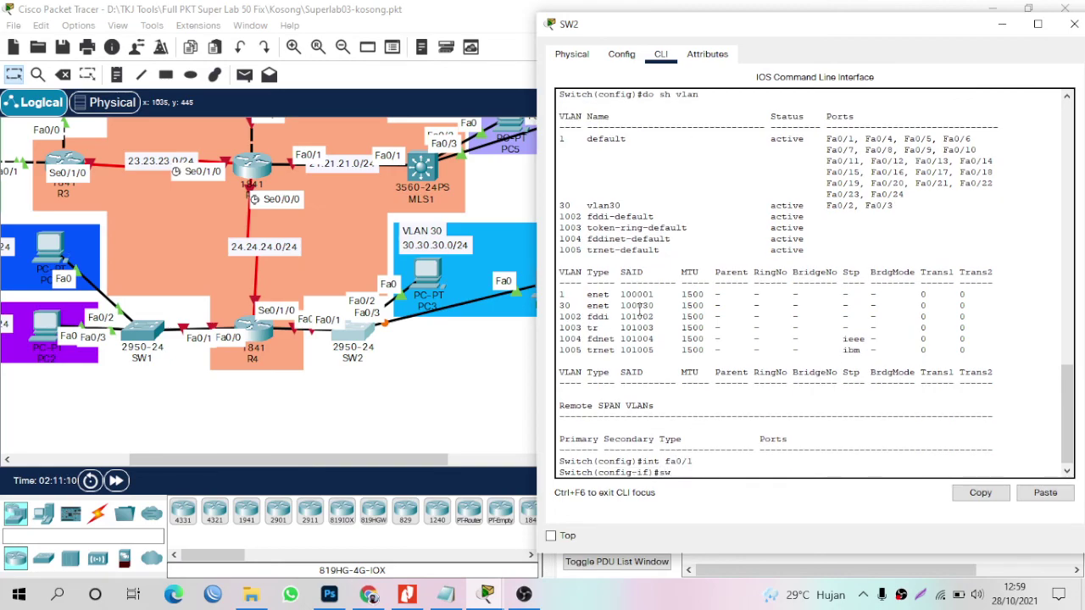
pyautogui.press('Tab')
pyautogui.write('mo')
pyautogui.press('Tab')
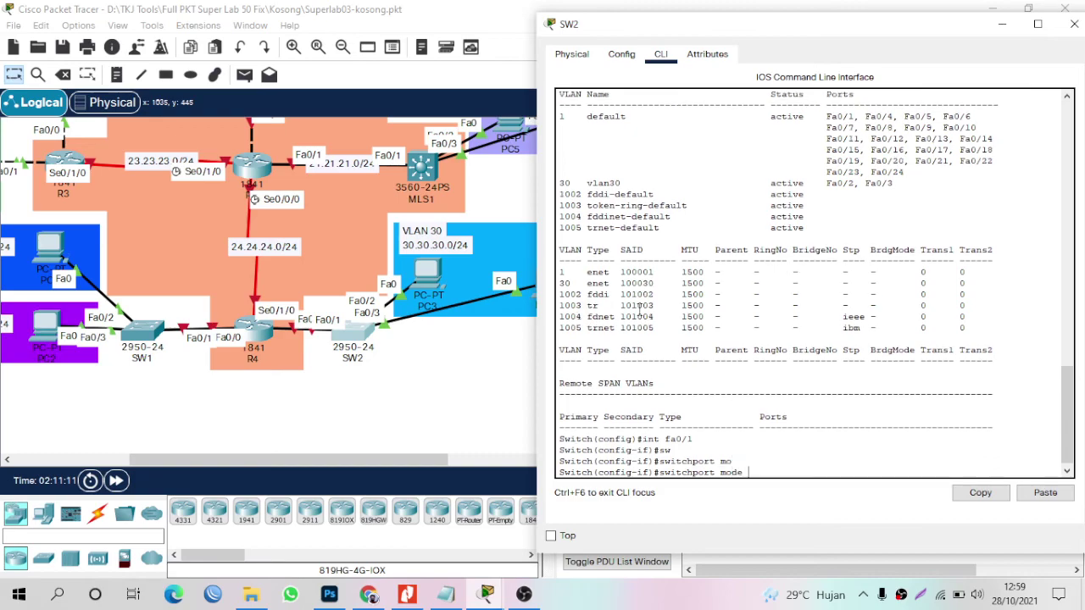
pyautogui.write('tr')
pyautogui.press('Tab')
pyautogui.press('Return')
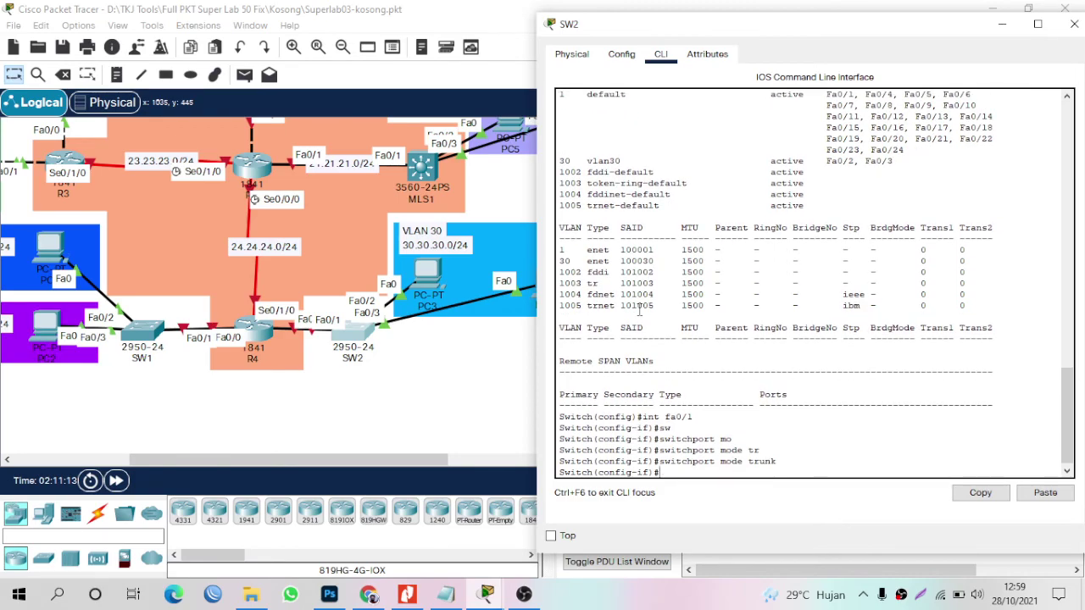
pyautogui.click(1072, 27)
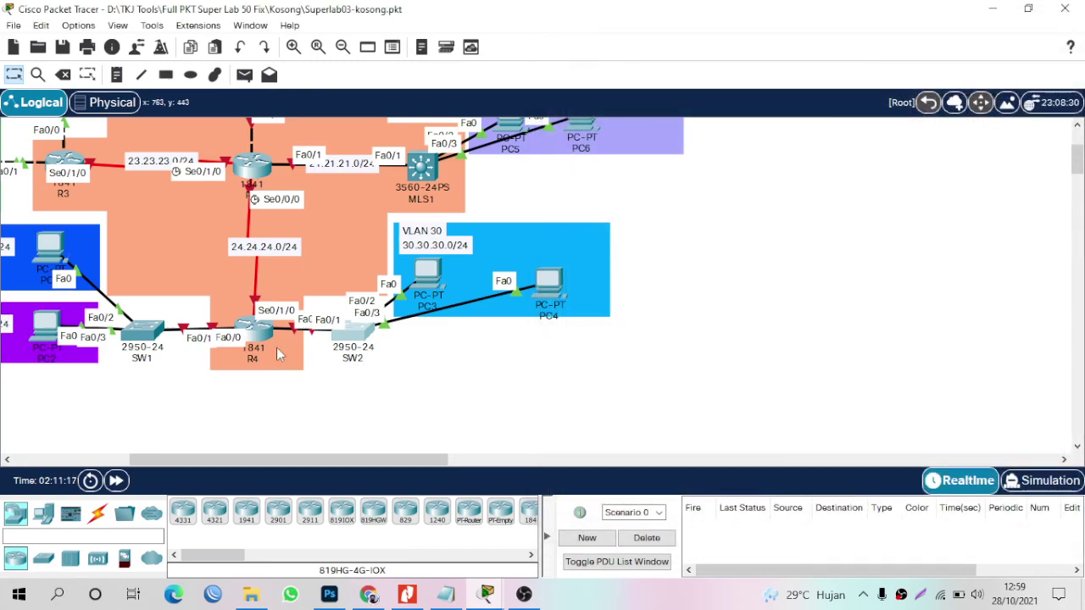
# Open router R4's command line and place its window so that R4 and its link labels stay in view.
pyautogui.click(254, 331)
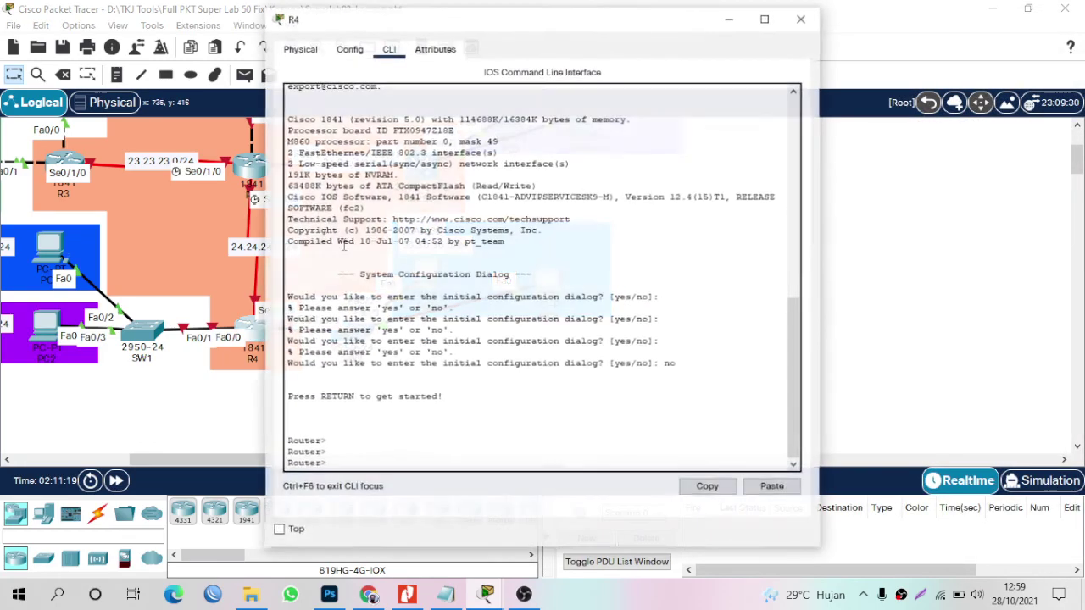
pyautogui.moveTo(532, 26); pyautogui.dragTo(660, 30)
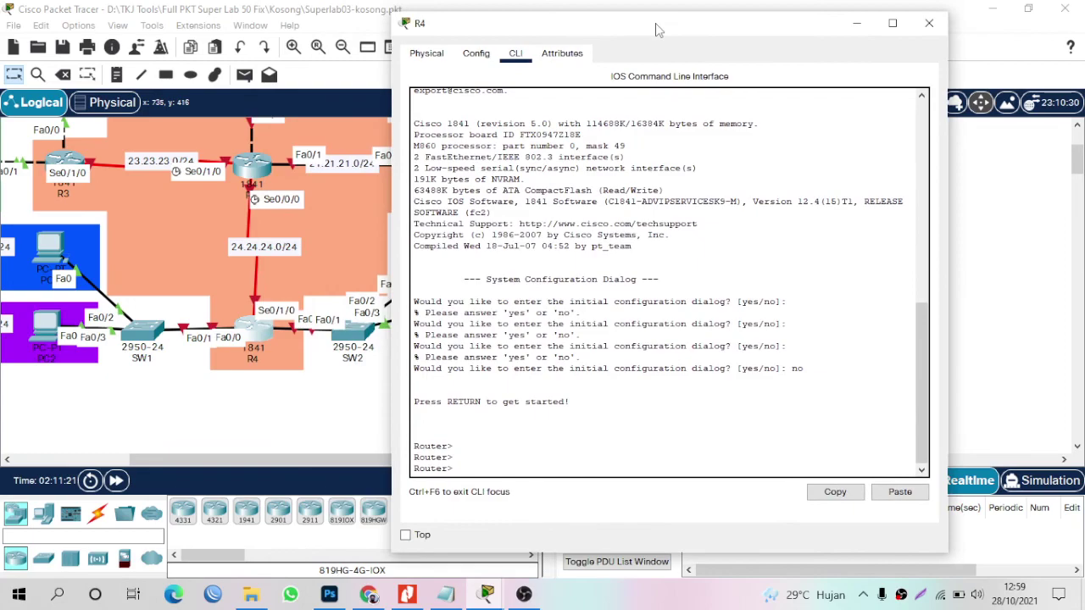
pyautogui.press('Return')
pyautogui.press('Return')
pyautogui.press('Return')
pyautogui.press('Return')
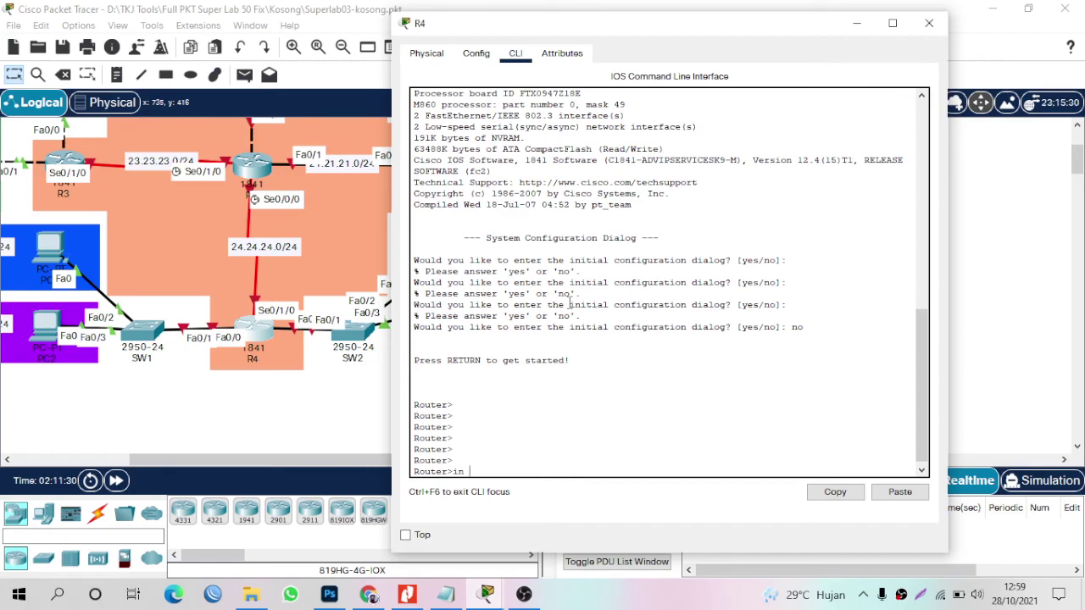
# Enter privileged mode and global configuration mode on R4.
pyautogui.write('fa0/0')
pyautogui.press('Return')
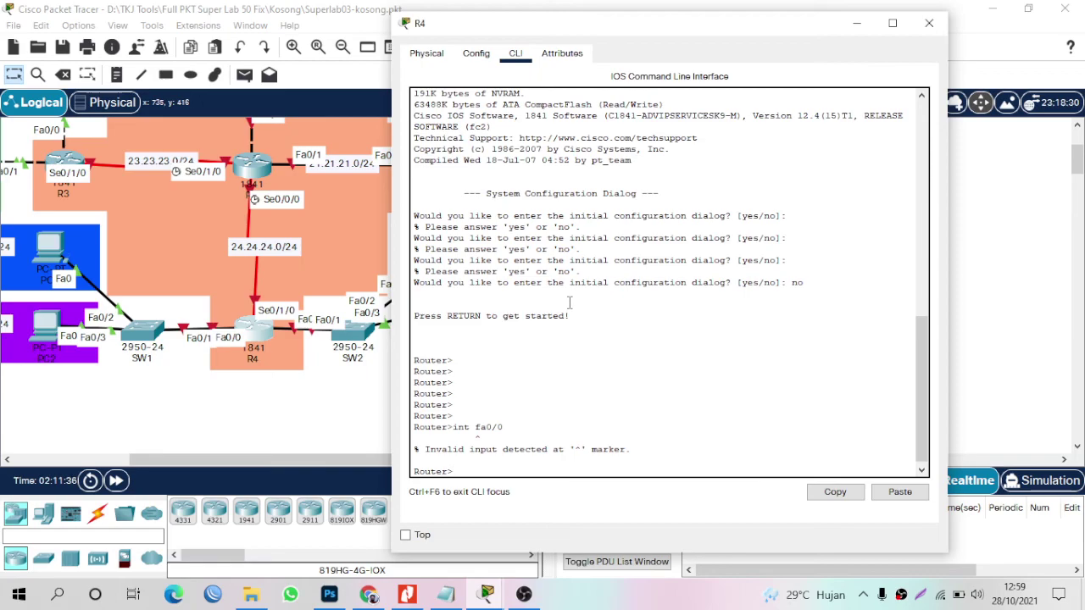
pyautogui.write('en')
pyautogui.press('Return')
pyautogui.write('co')
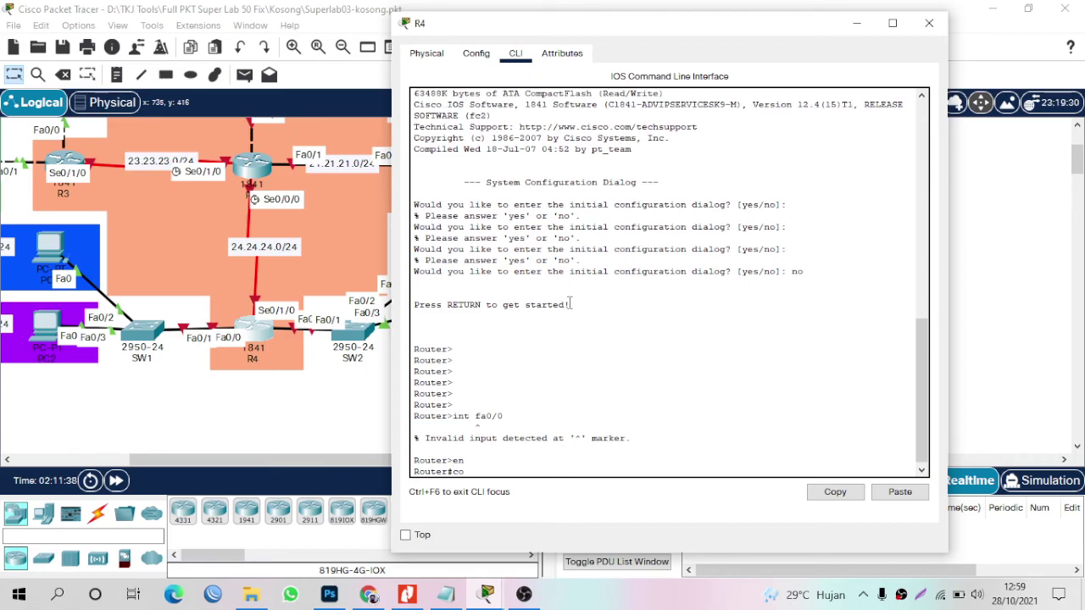
pyautogui.write('nf t')
pyautogui.press('Return')
# Enable R4's interface Fa0/0 with no shutdown.
pyautogui.write('int')
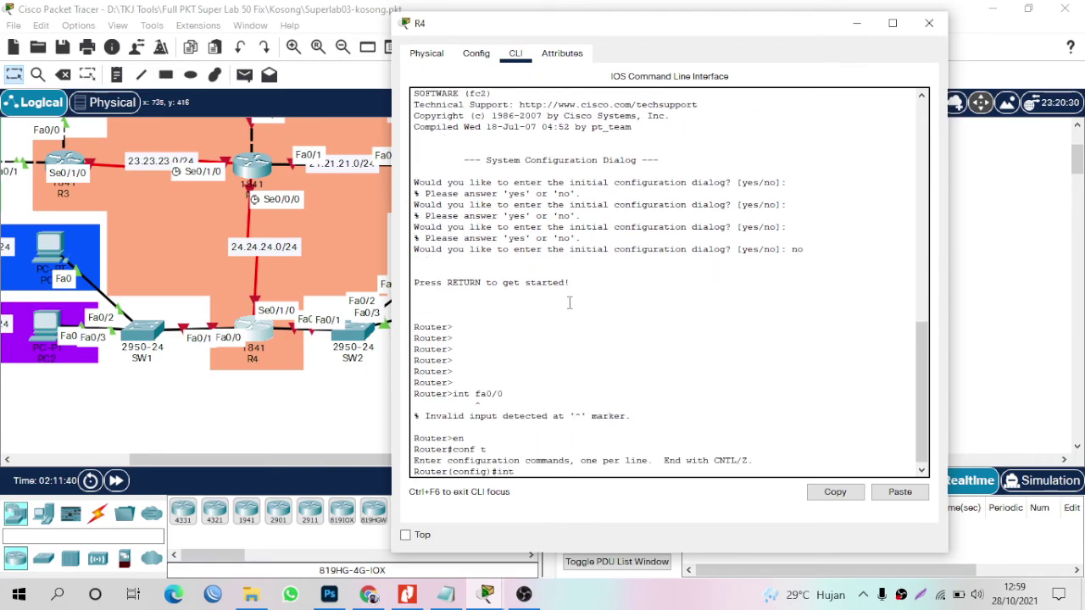
pyautogui.write(' gfa0/0')
pyautogui.press('Return')
pyautogui.write('no sh')
pyautogui.press('Return')
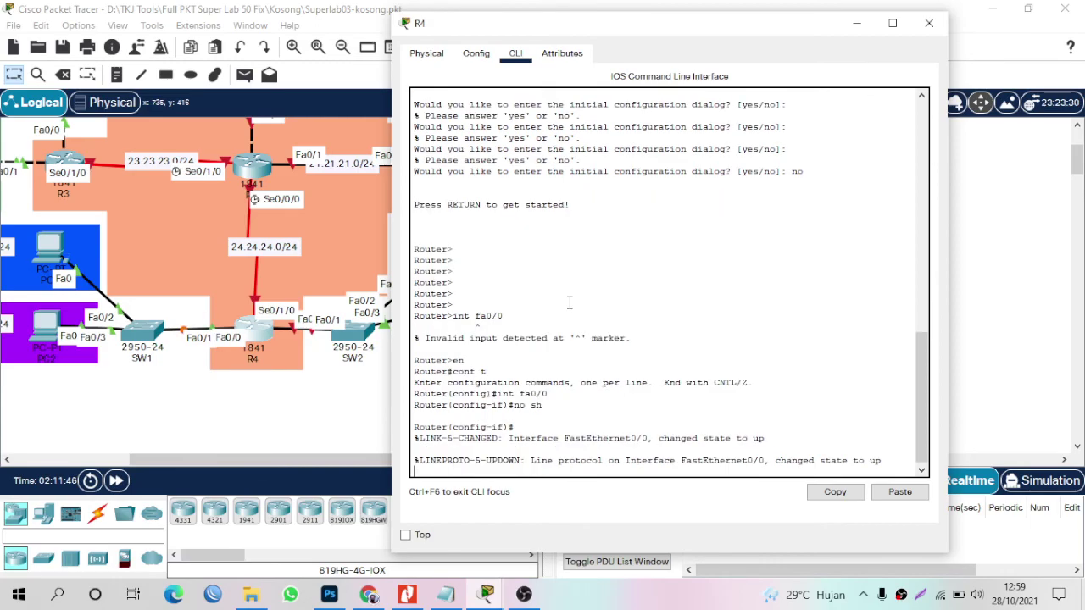
pyautogui.press('Return')
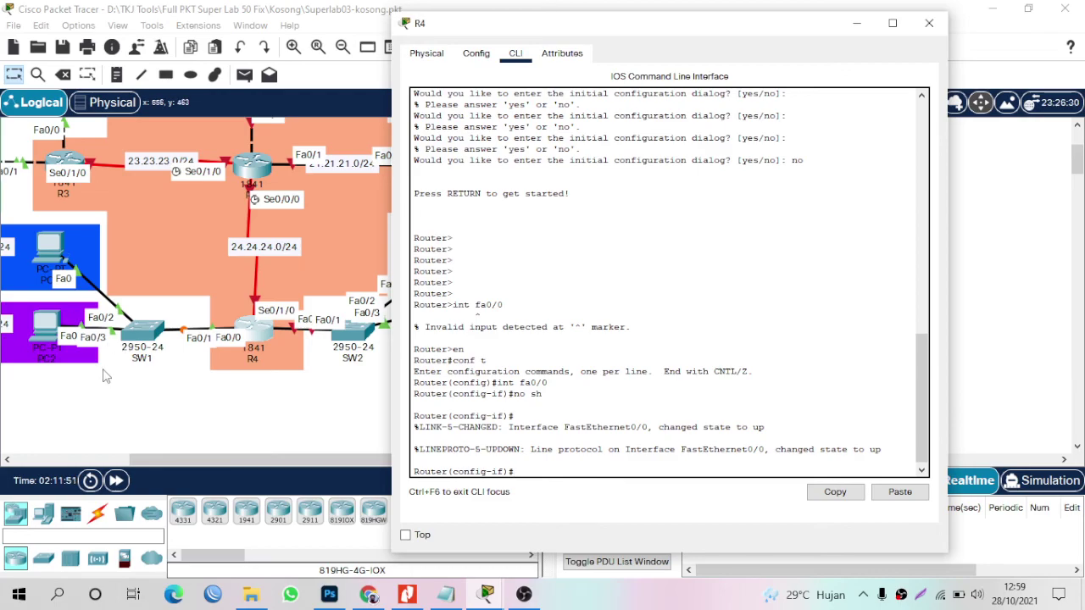
# Create subinterface fa0/0.10 on R4 and set its encapsulation to dot1Q 10.
pyautogui.click(186, 459)
pyautogui.moveTo(194, 463); pyautogui.dragTo(160, 463)
pyautogui.click(379, 332)
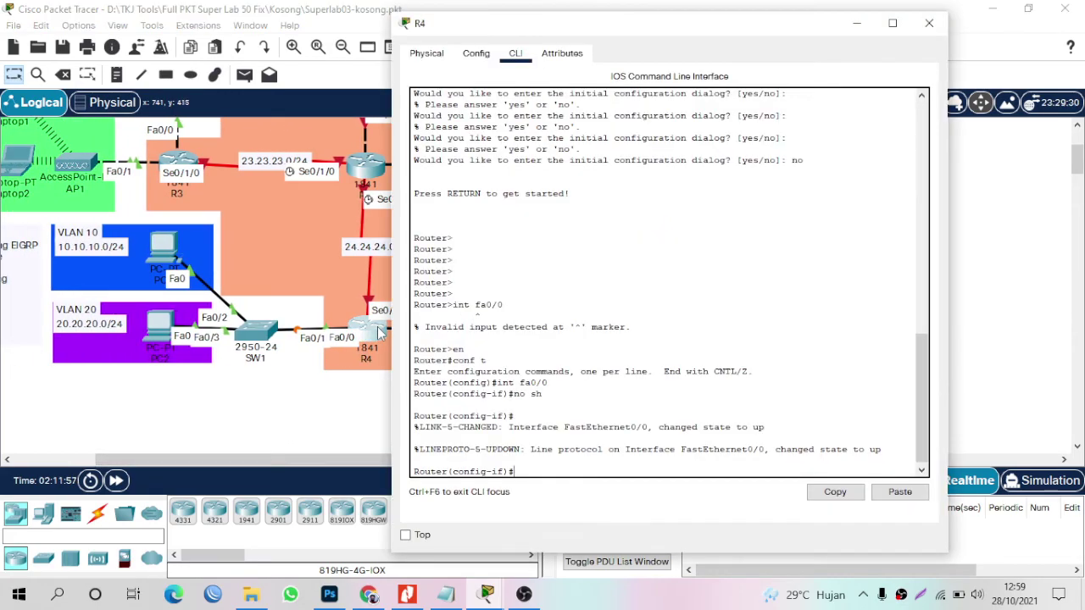
pyautogui.write('int fa0/0')
pyautogui.press('Return')
pyautogui.press('Tab')
pyautogui.write('c')
pyautogui.press('Tab')
pyautogui.write('on do')
pyautogui.press('Tab')
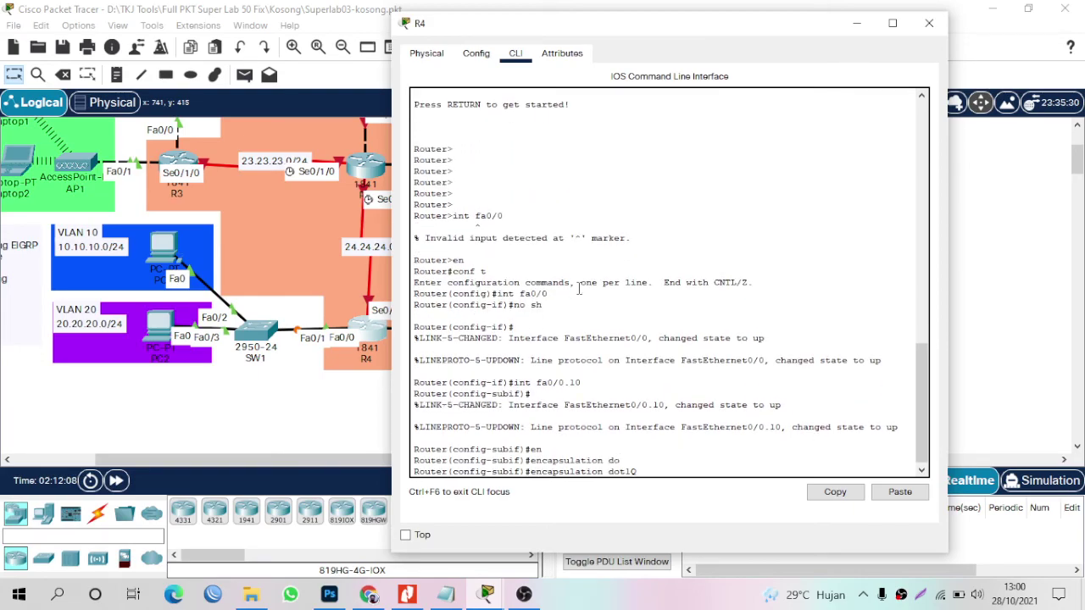
pyautogui.write('10')
pyautogui.press('Return')
# Assign the IP address 10.10.10.1 with mask 255.255.255.0 to R4's subinterface fa0/0.10.
pyautogui.write('ip add')
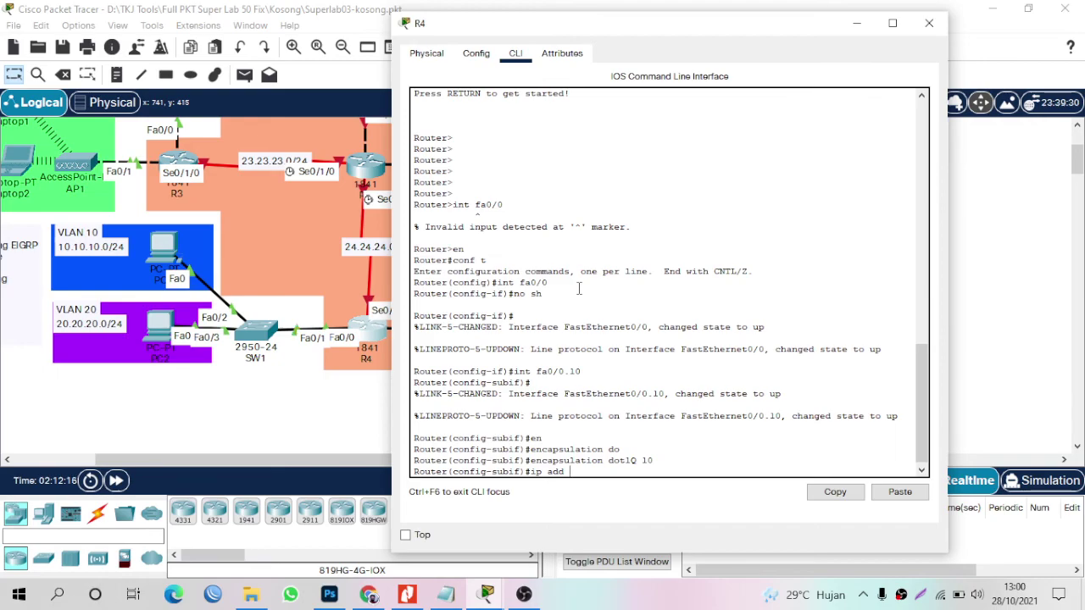
pyautogui.write('10.10.10.1 255.255.255.0')
pyautogui.press('Return')
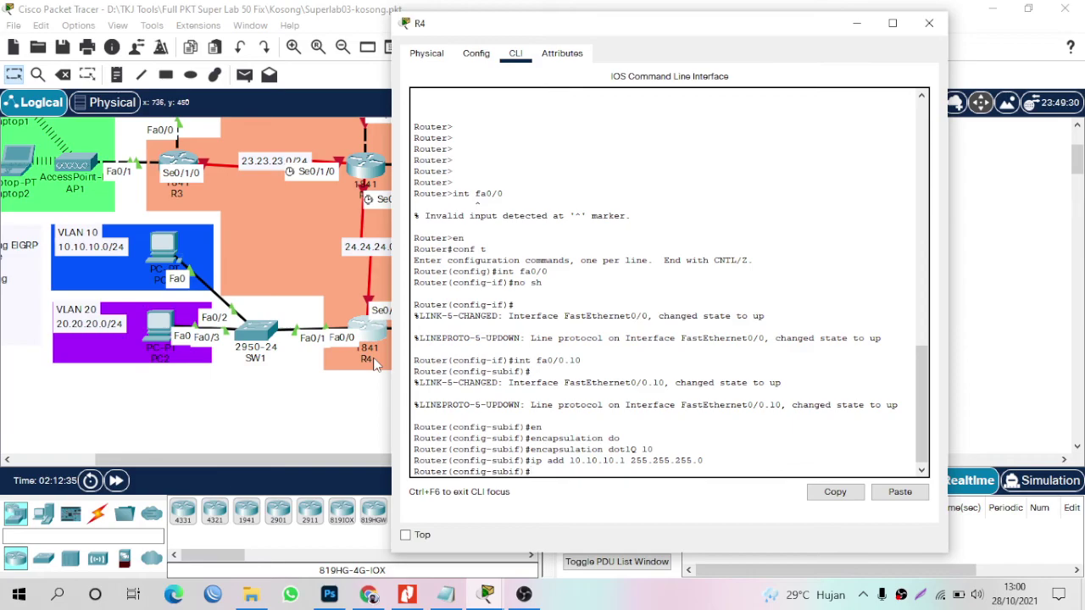
# Create subinterface fa0/0.20 on R4 and set its encapsulation to dot1Q 20.
pyautogui.write('int')
pyautogui.write('fa0/0.20')
pyautogui.press('Return')
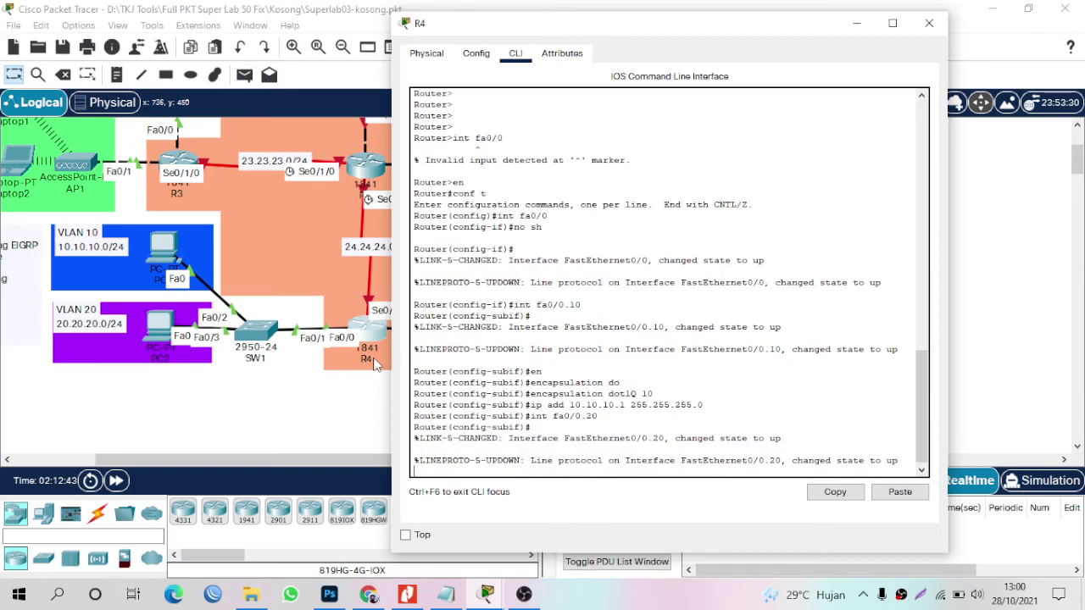
pyautogui.press('Return')
pyautogui.write('en')
pyautogui.press('Tab')
pyautogui.write('do')
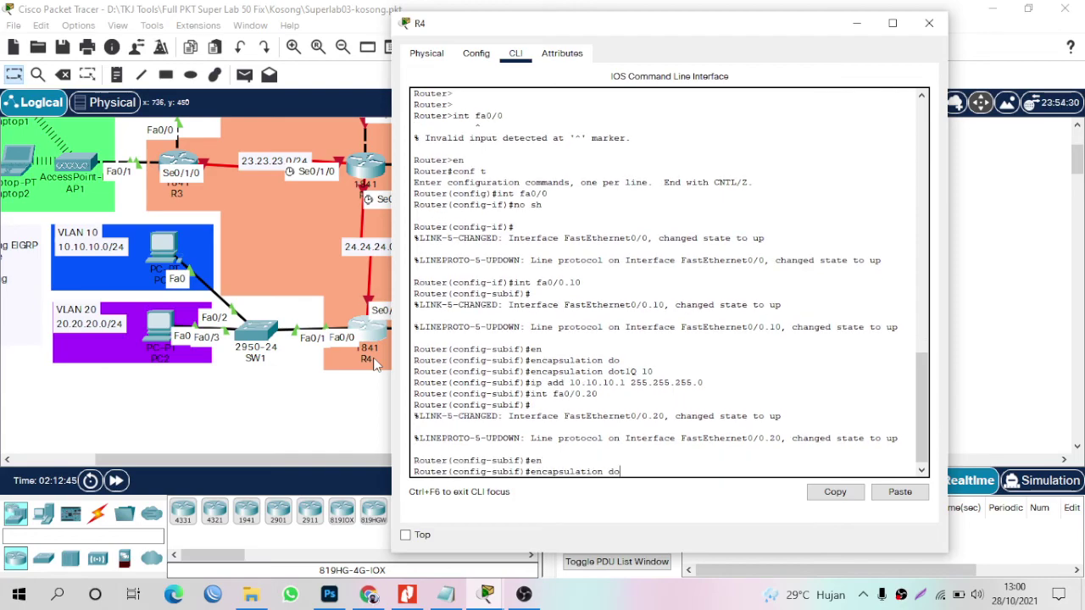
pyautogui.press('Tab')
pyautogui.write('20')
pyautogui.press('Return')
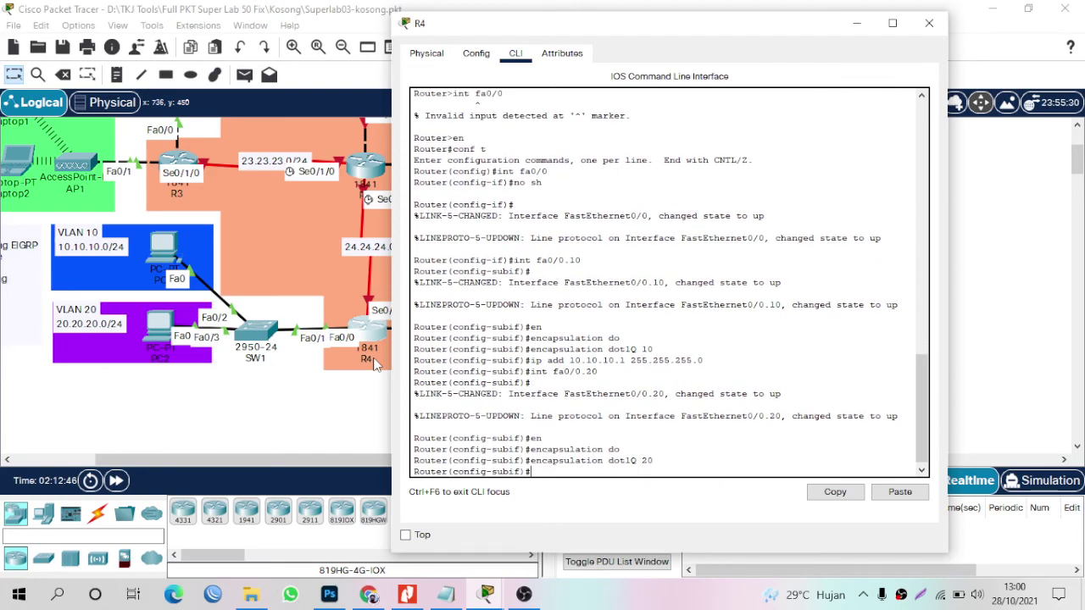
# Assign the IP address 20.20.20.1 with mask 255.255.255.0 to subinterface fa0/0.20 and close R4's window.
pyautogui.write('ip add 20.20.20.1 255.255.255.0')
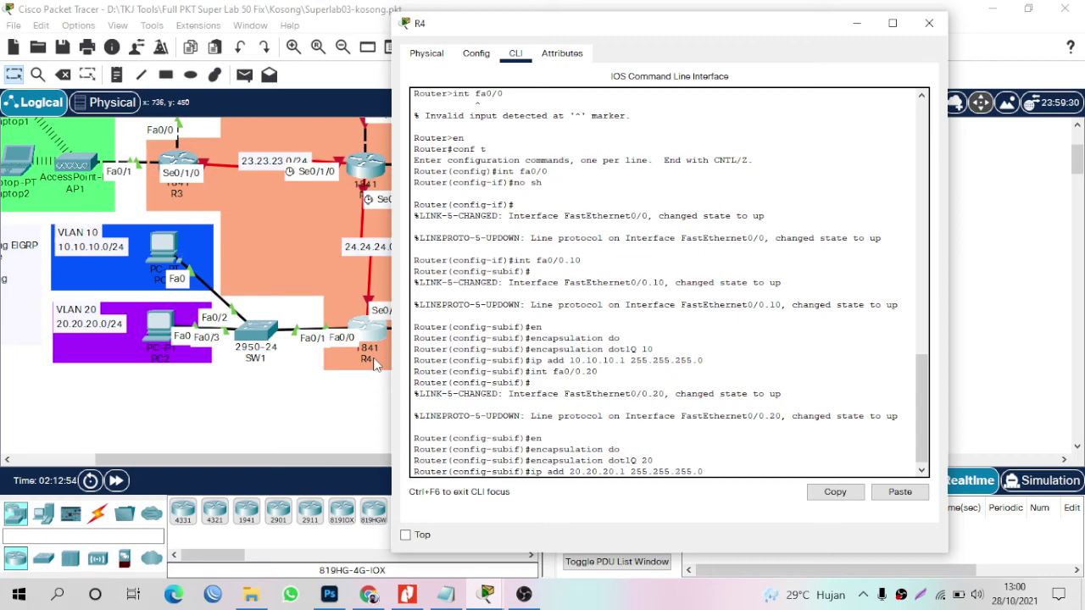
pyautogui.press('Return')
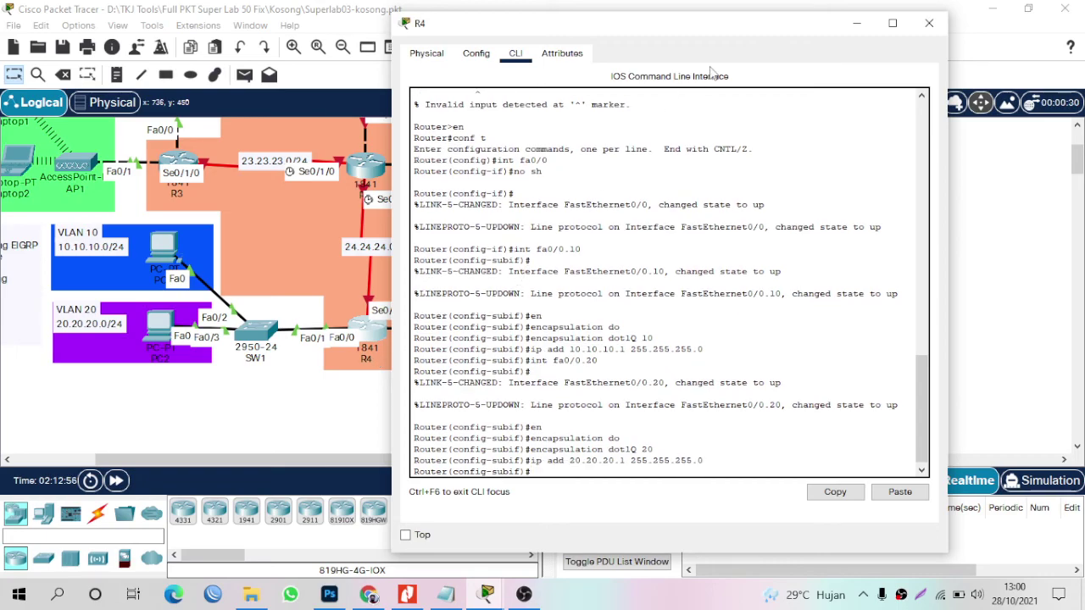
pyautogui.click(929, 23)
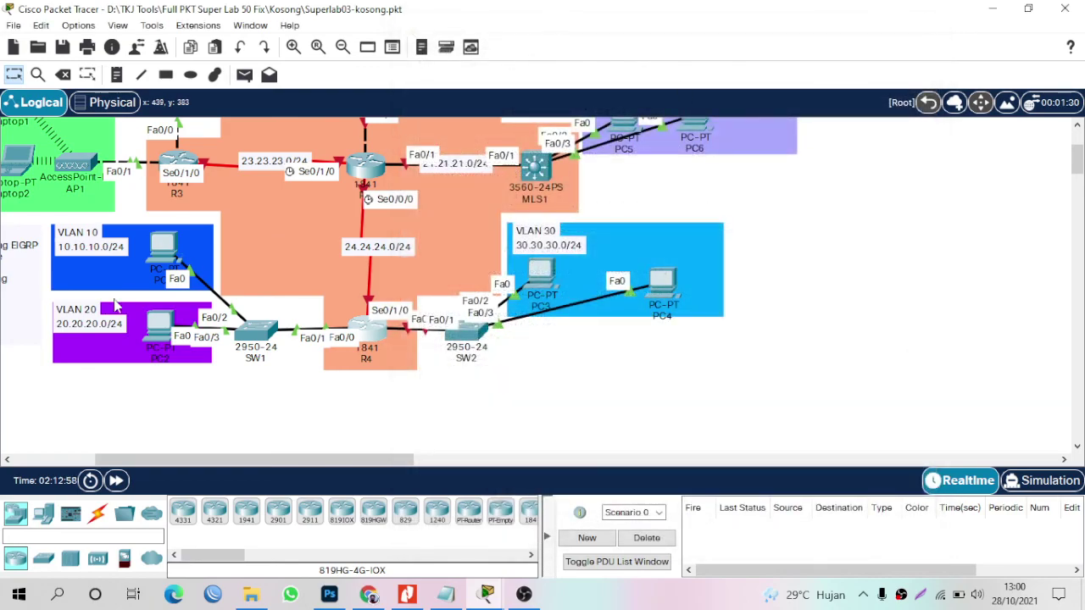
# Open PC1's IP configuration and set its IPv4 default gateway to 10.10.10.1.
pyautogui.click(163, 248)
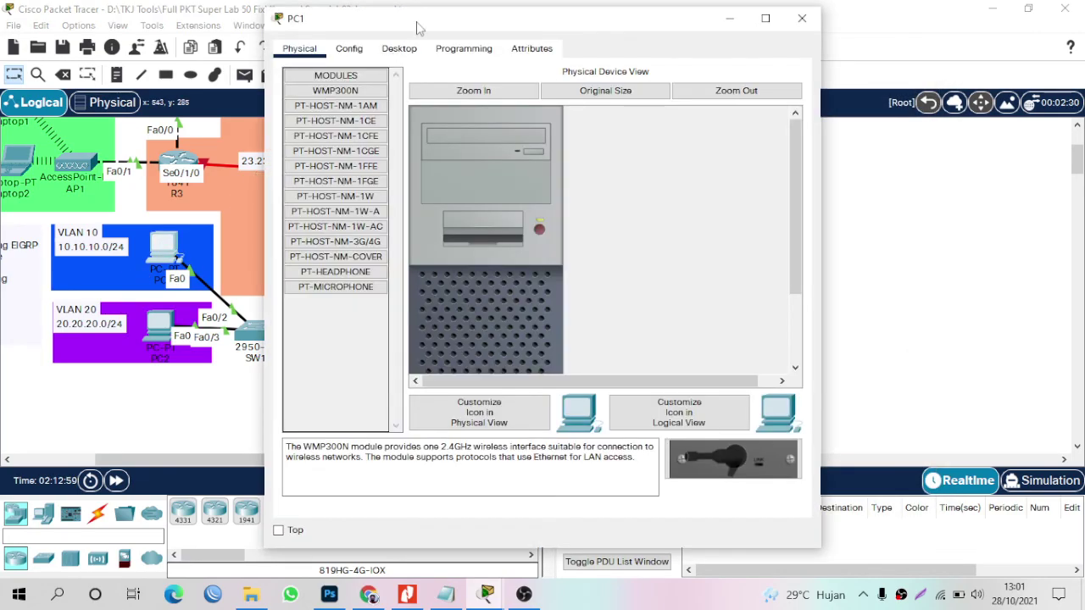
pyautogui.click(400, 49)
pyautogui.click(361, 105)
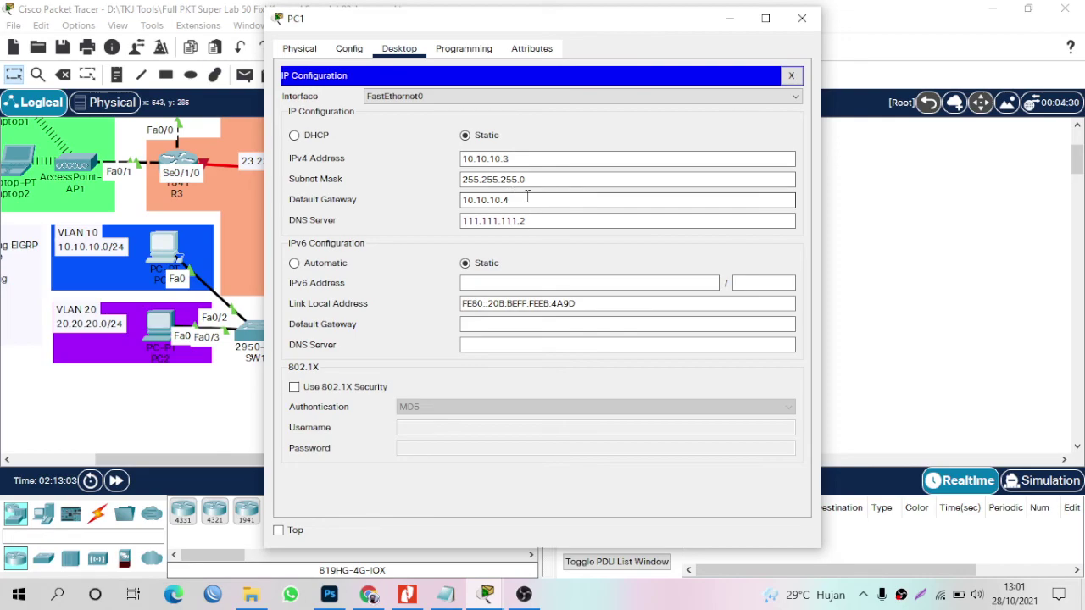
pyautogui.write('1')
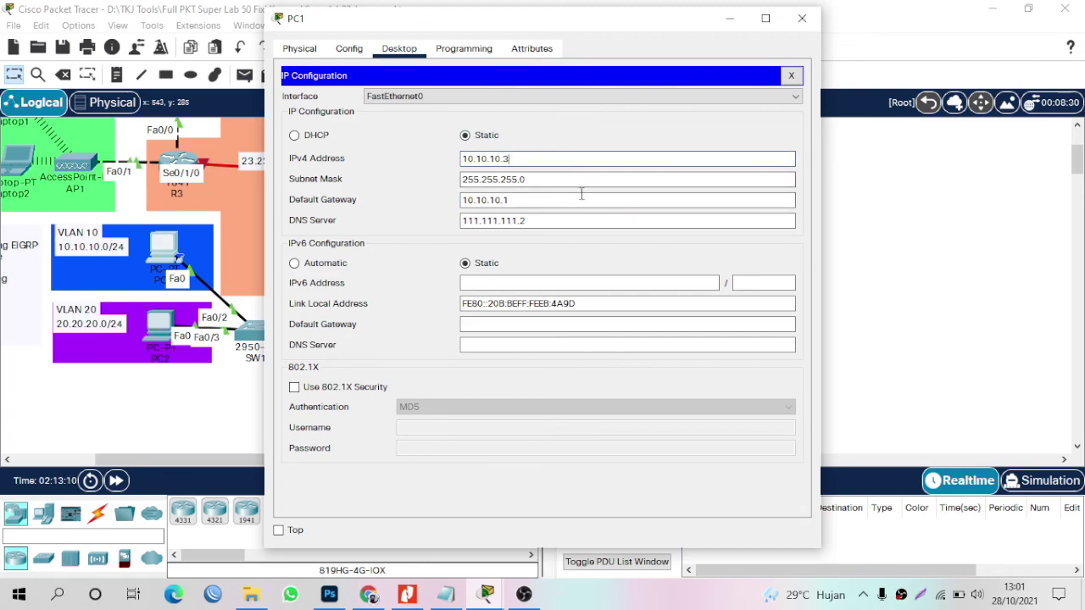
pyautogui.click(553, 201)
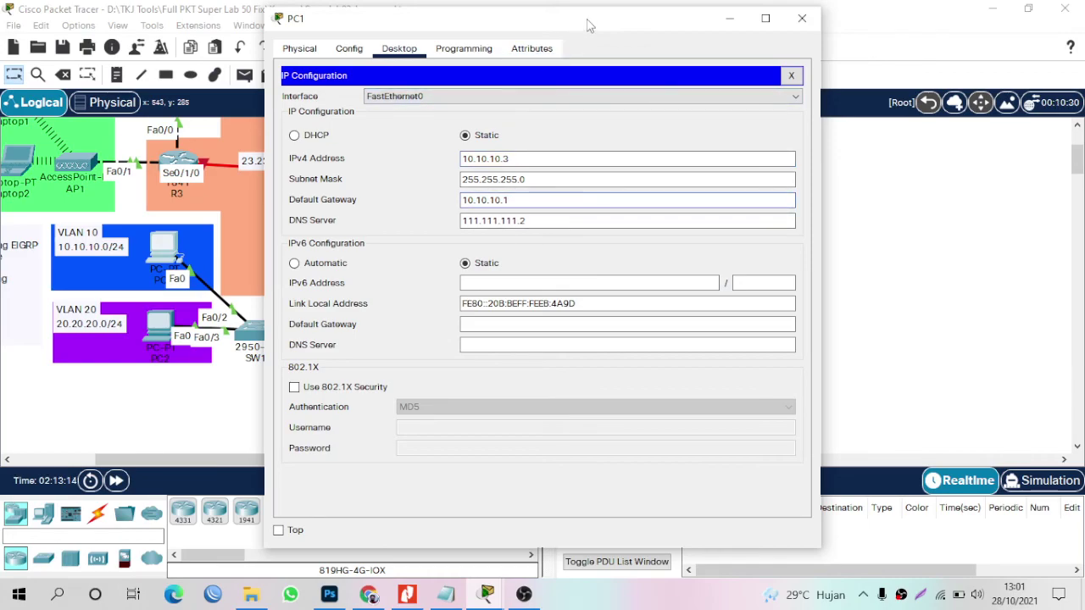
pyautogui.moveTo(599, 28); pyautogui.dragTo(755, 93)
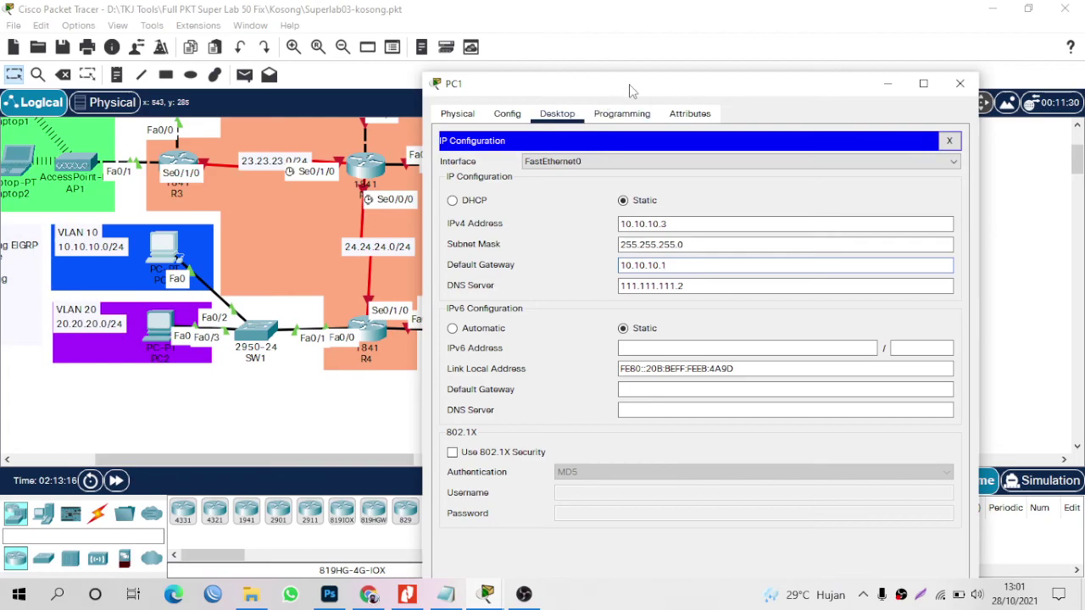
pyautogui.moveTo(632, 89); pyautogui.dragTo(680, 99)
pyautogui.scroll(3, 337, 222)
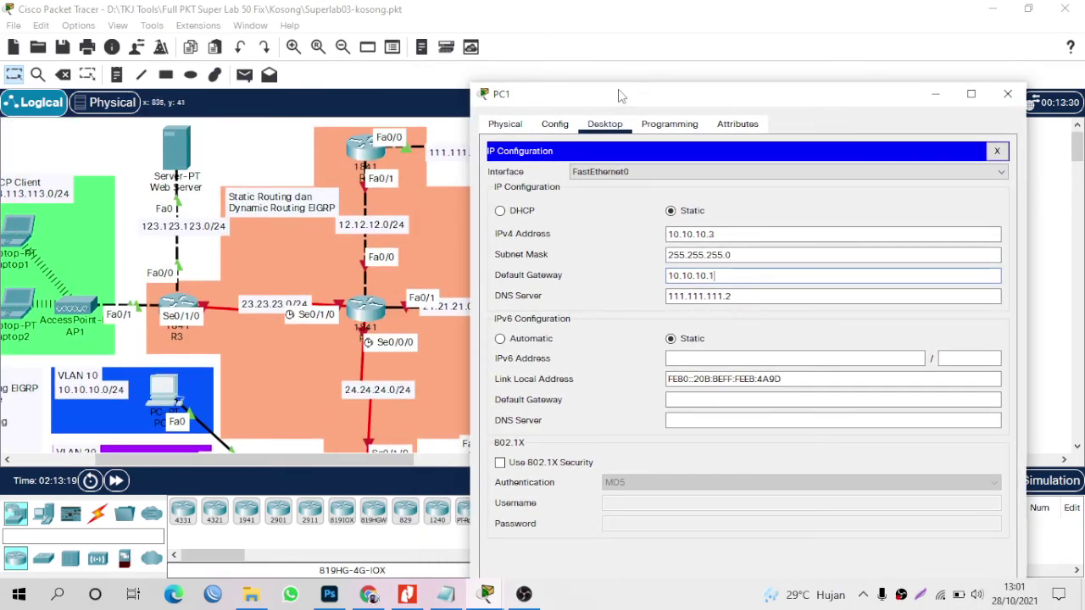
pyautogui.moveTo(617, 99); pyautogui.dragTo(545, 242)
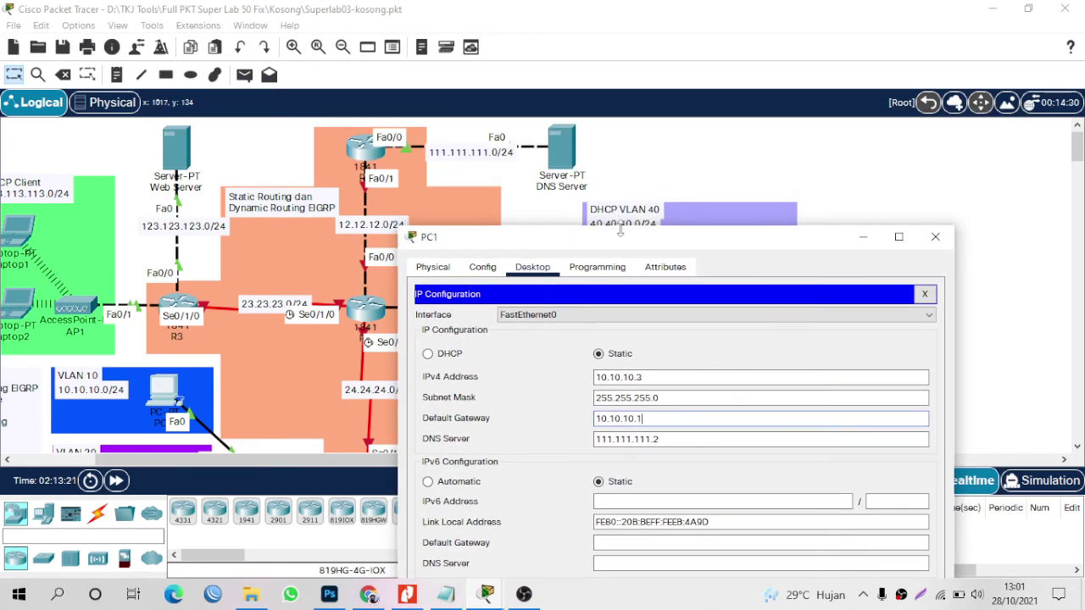
pyautogui.moveTo(617, 251); pyautogui.dragTo(688, 115)
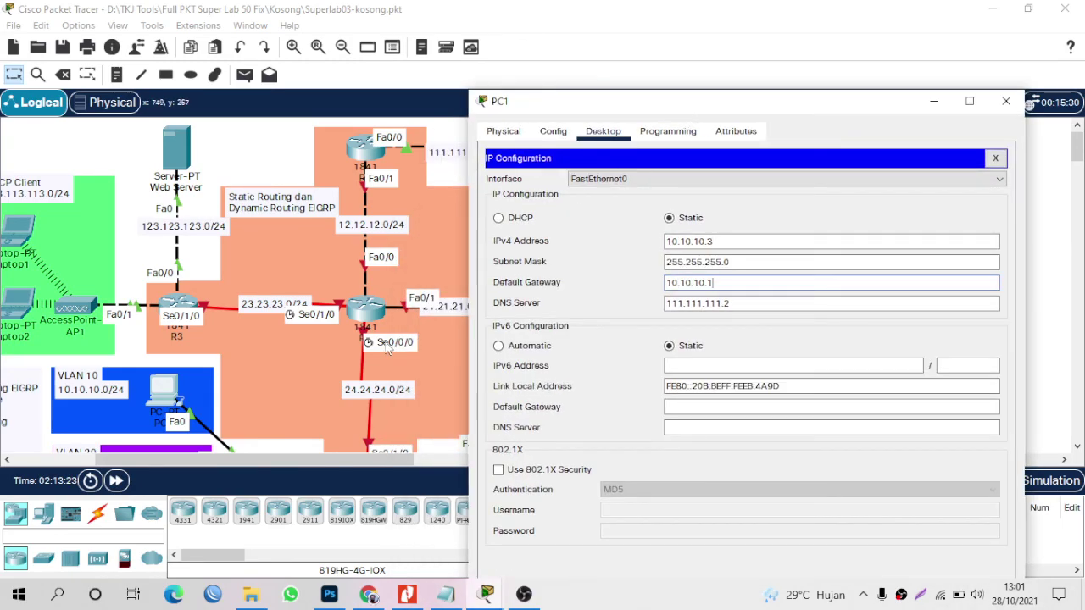
pyautogui.scroll(-3, 387, 348)
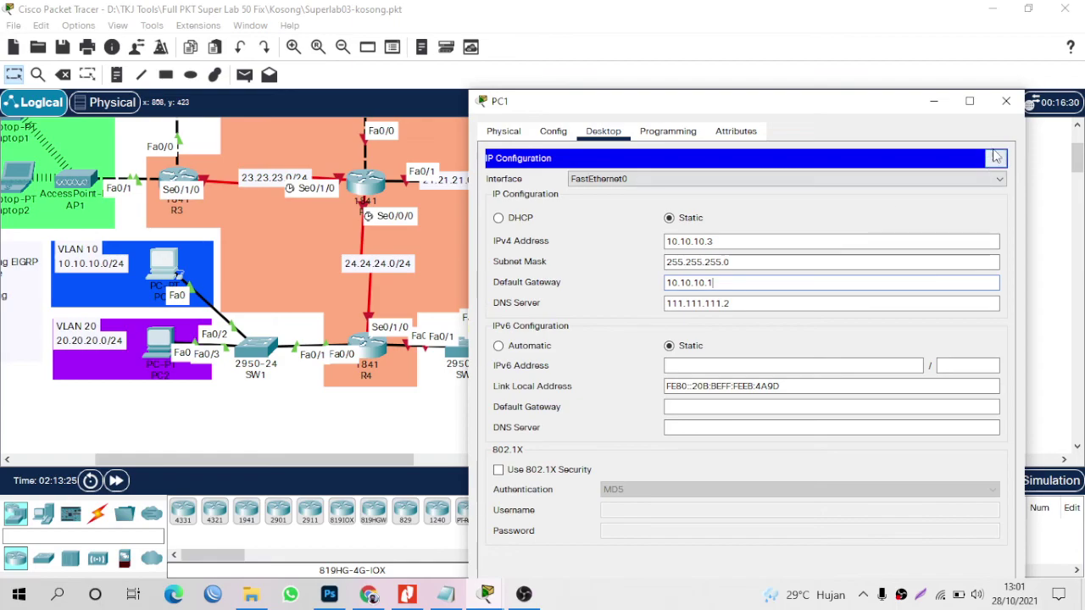
# Close PC1's window, set PC2's IPv4 default gateway to 20.20.20.1 and close PC2's window.
pyautogui.click(1006, 102)
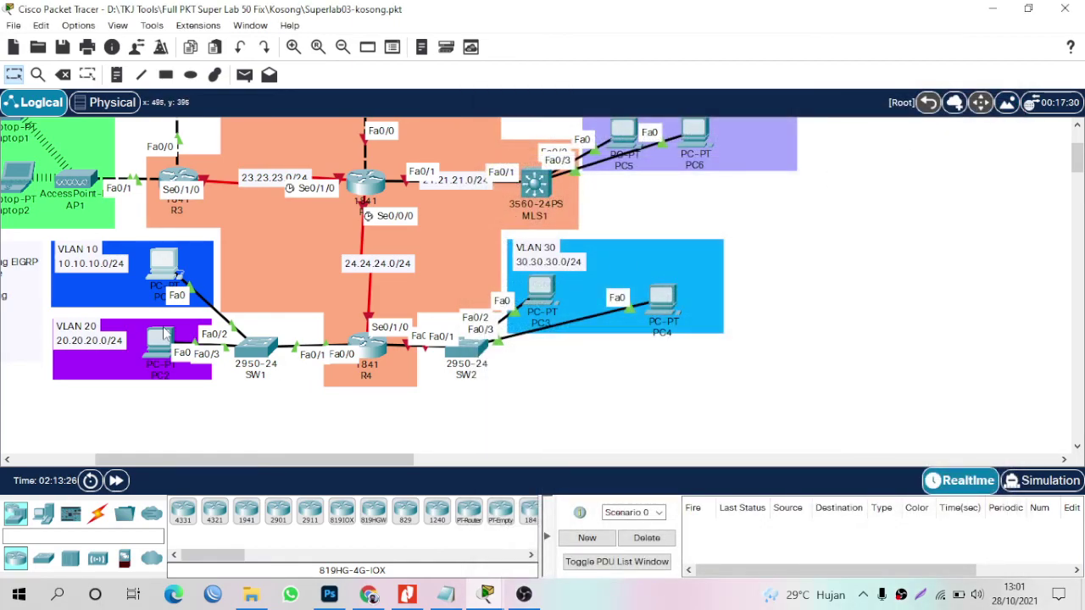
pyautogui.click(164, 341)
pyautogui.click(399, 48)
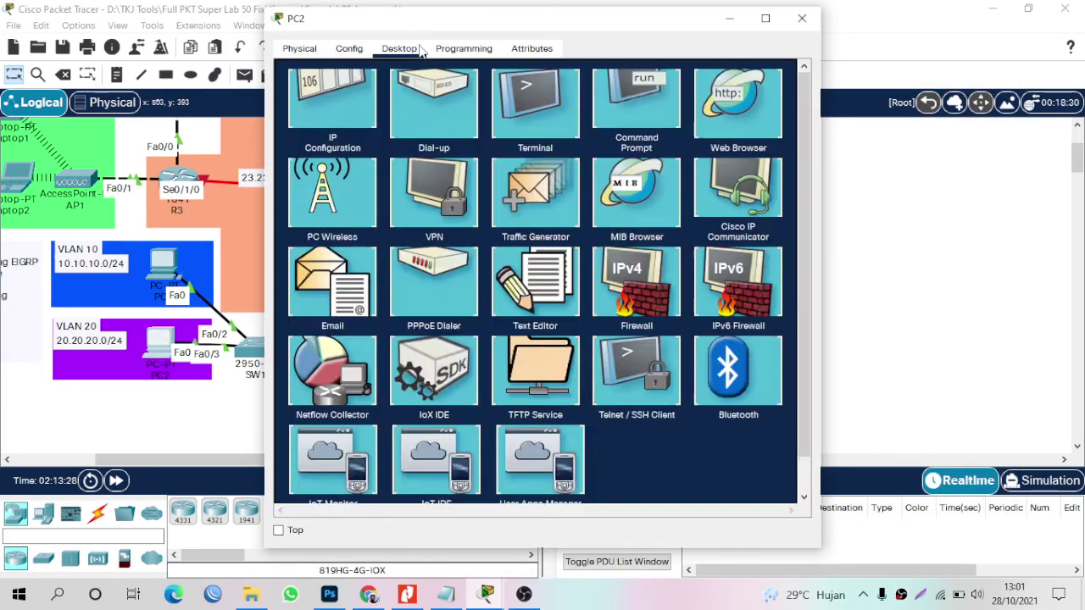
pyautogui.click(335, 106)
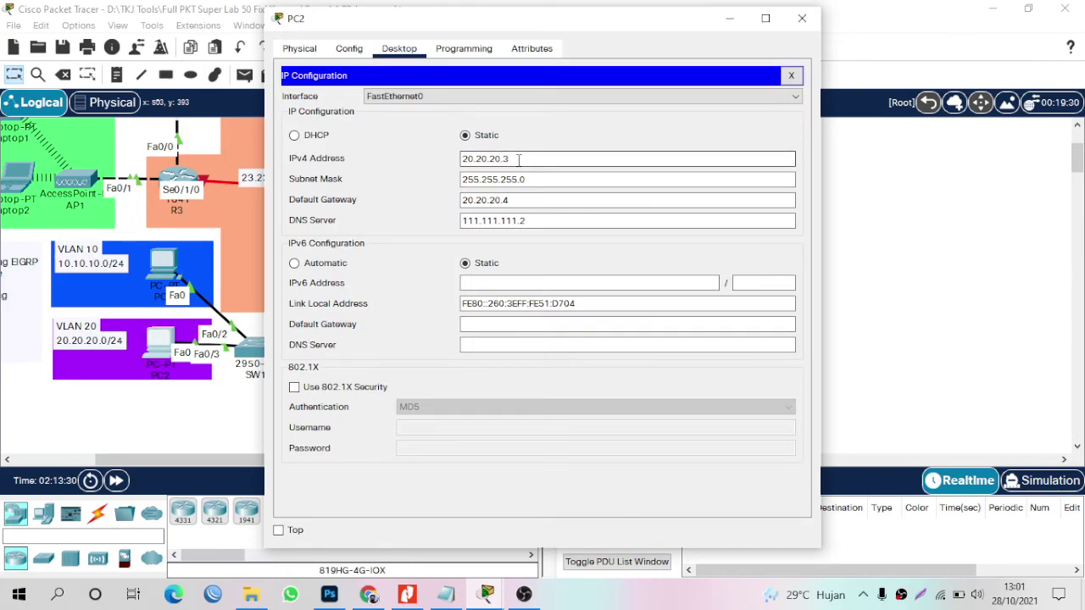
pyautogui.click(528, 198)
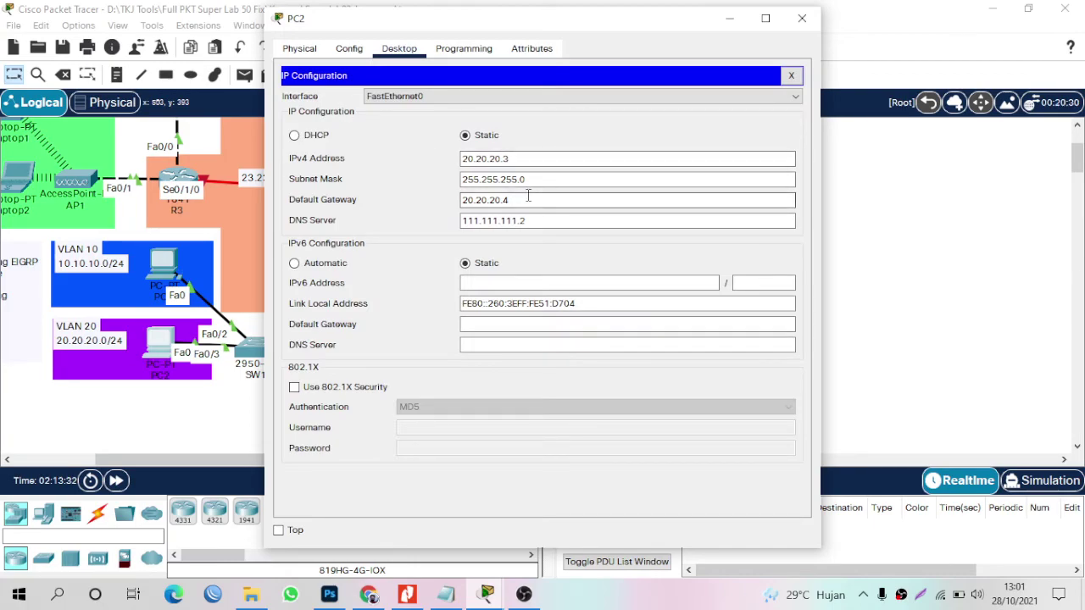
pyautogui.press('BackSpace')
pyautogui.write('1')
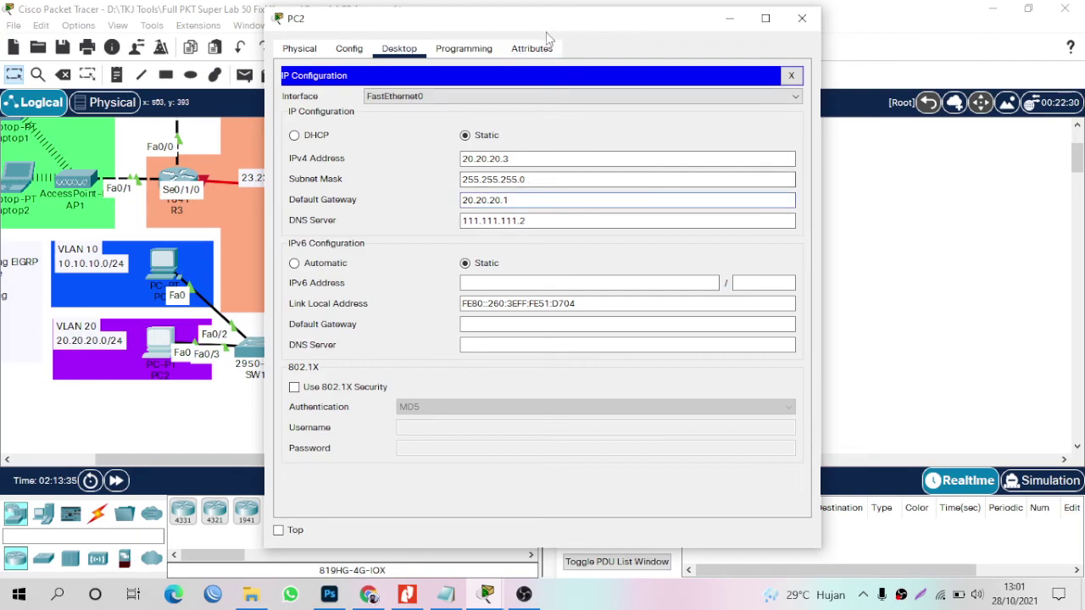
pyautogui.moveTo(553, 27); pyautogui.dragTo(686, 30)
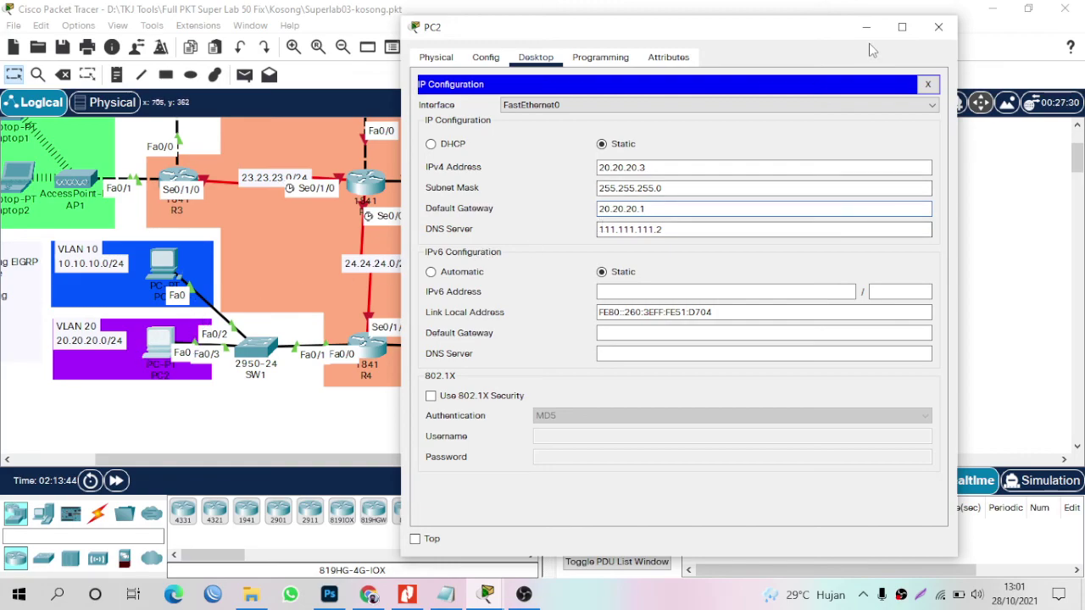
pyautogui.click(938, 27)
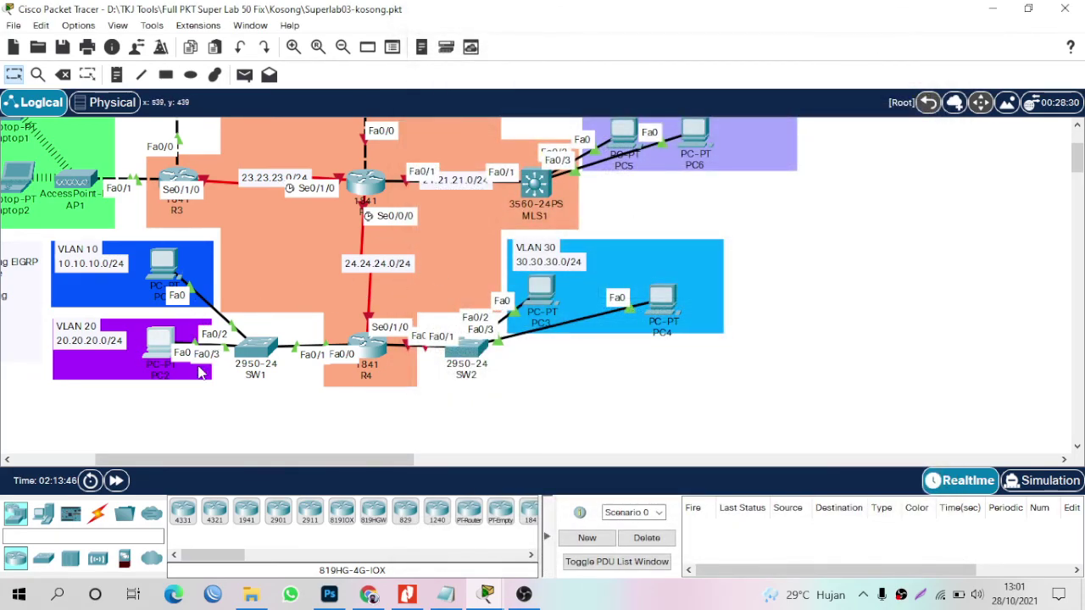
# Test connectivity by sending a simple PDU from PC1 to PC2, then fire it again.
pyautogui.press('p')
pyautogui.click(162, 261)
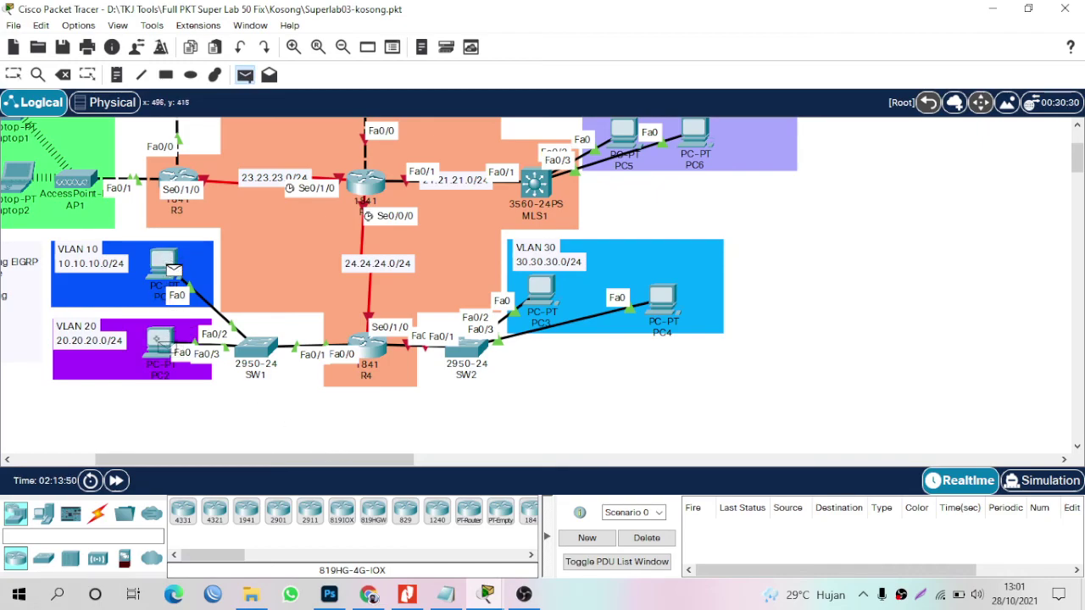
pyautogui.click(161, 341)
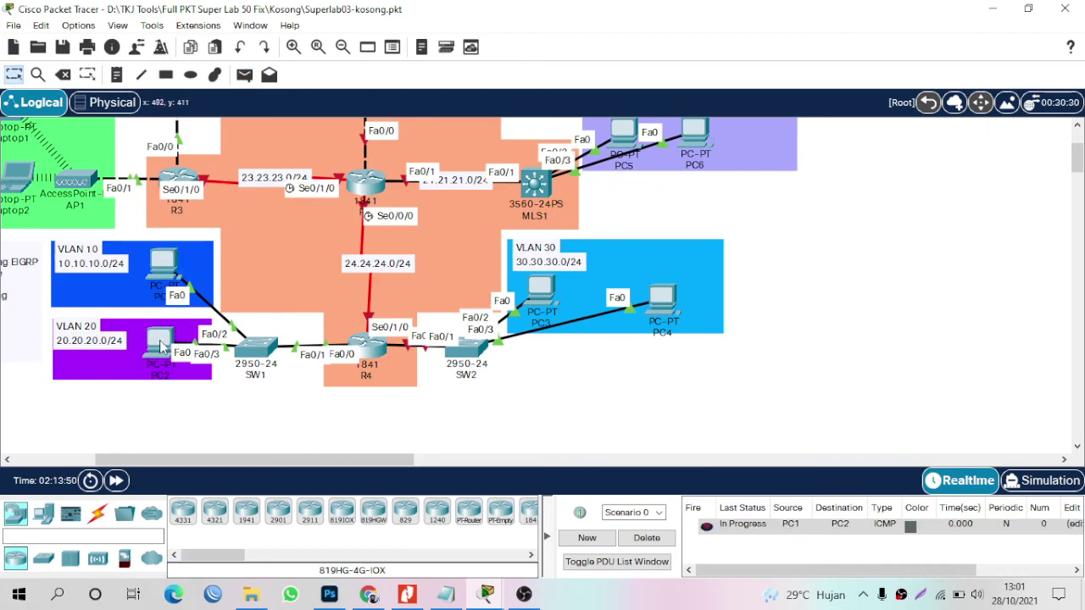
pyautogui.doubleClick(706, 526)
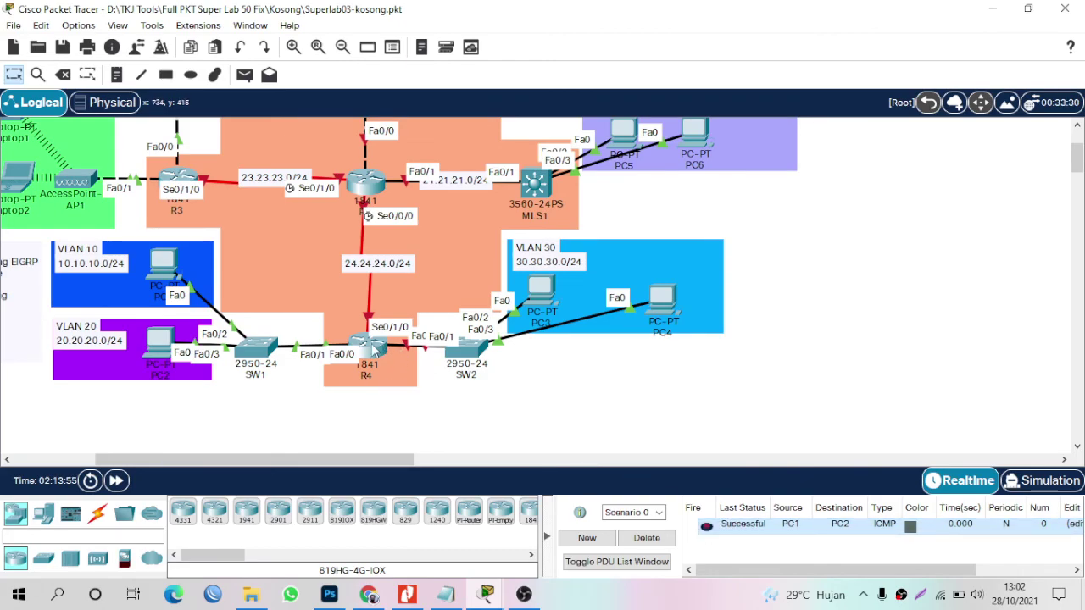
# Open R4's command line and leave subinterface configuration for global configuration mode.
pyautogui.click(378, 349)
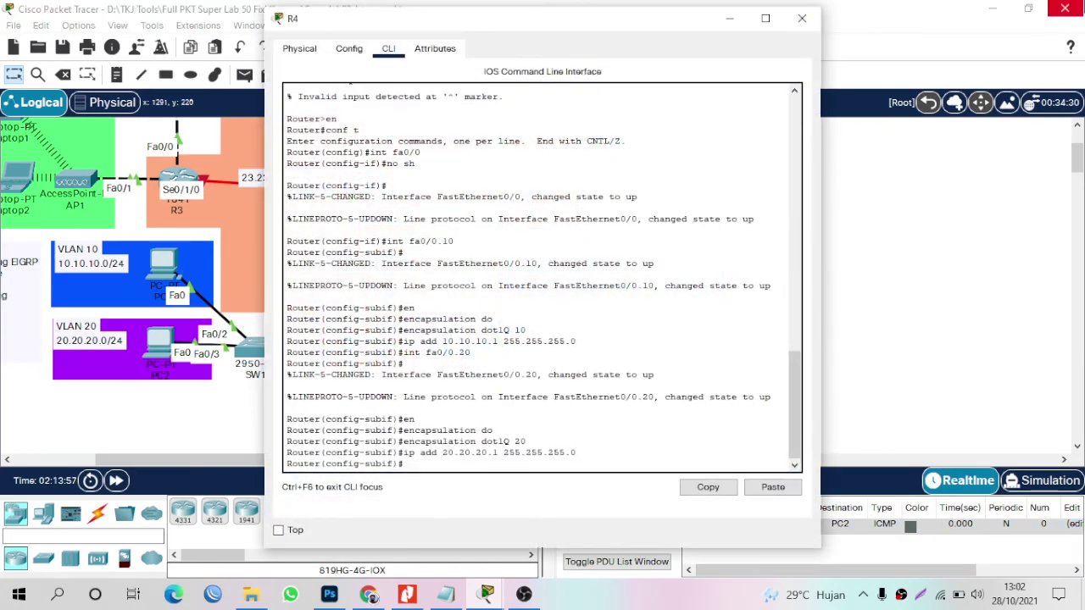
pyautogui.moveTo(691, 25); pyautogui.dragTo(903, 43)
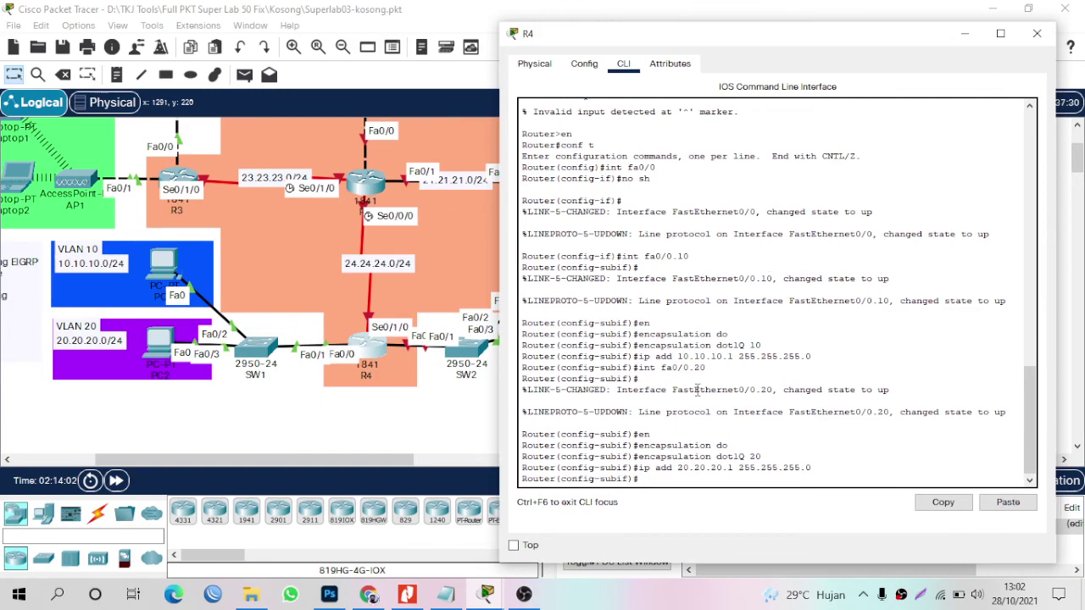
pyautogui.press('Return')
pyautogui.press('Return')
pyautogui.press('Return')
pyautogui.write('ex')
pyautogui.press('Return')
pyautogui.press('Return')
pyautogui.press('Return')
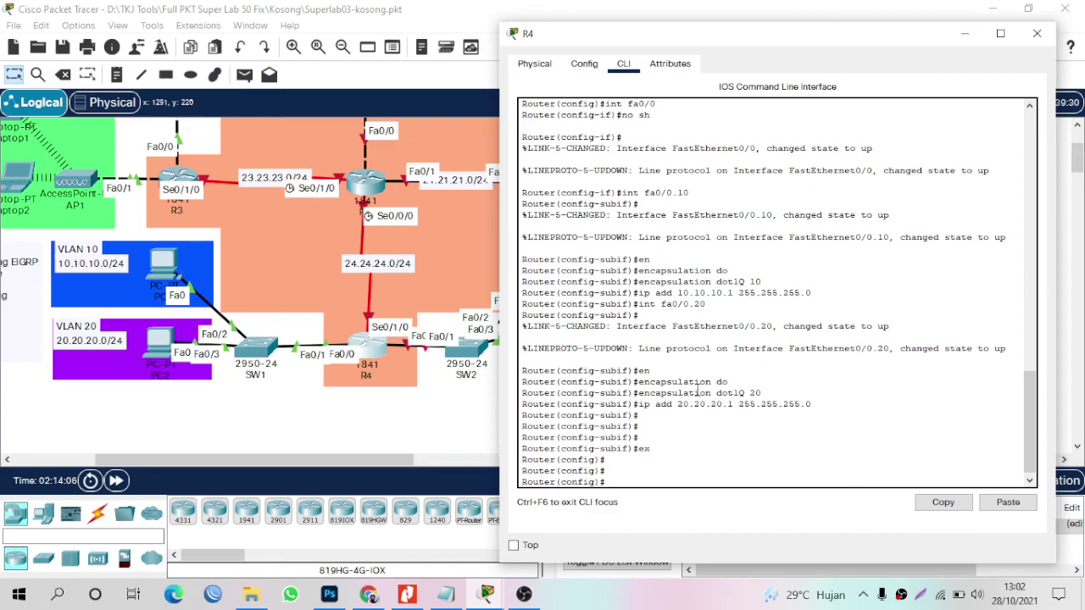
# Shift SW2 slightly to expose R4's port label, and enable R4's interface fa0/1 with no shutdown.
pyautogui.write('int fa0/0')
pyautogui.click(457, 366)
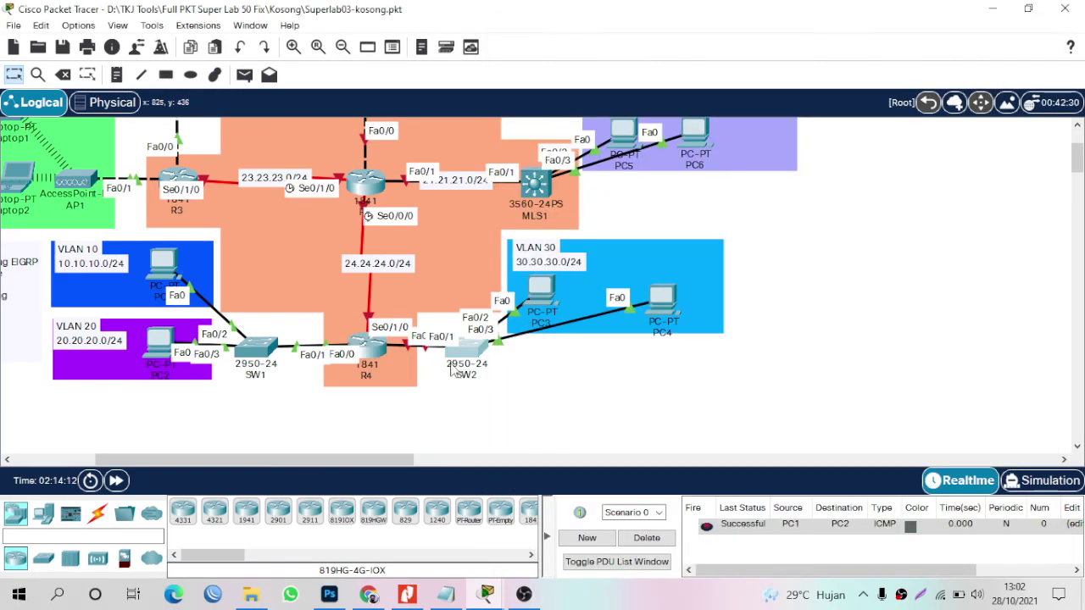
pyautogui.moveTo(460, 362); pyautogui.dragTo(479, 365)
pyautogui.click(359, 352)
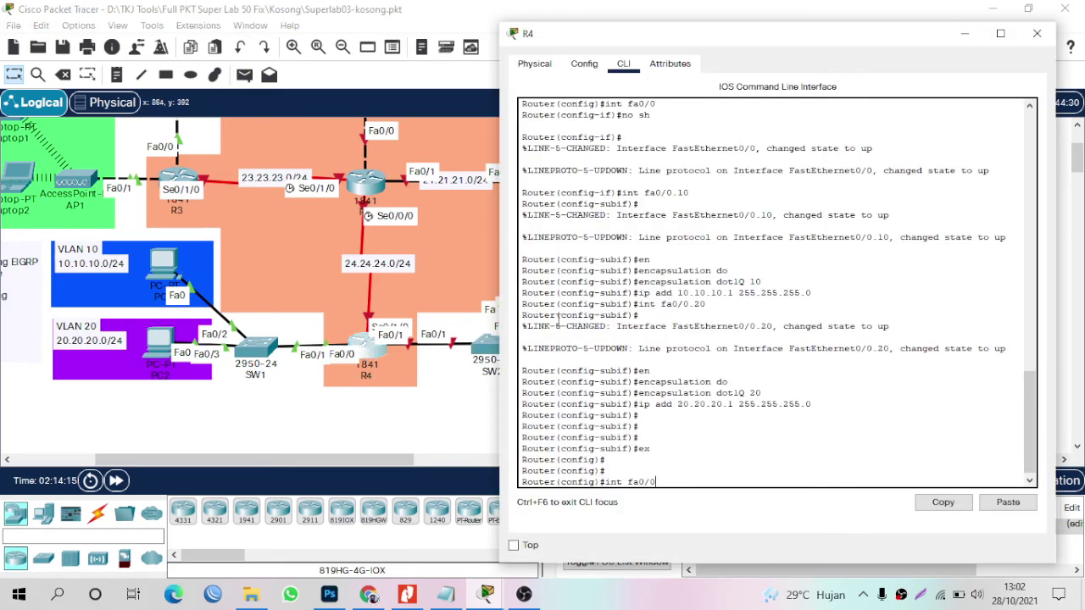
pyautogui.write('1')
pyautogui.press('Return')
pyautogui.write('no')
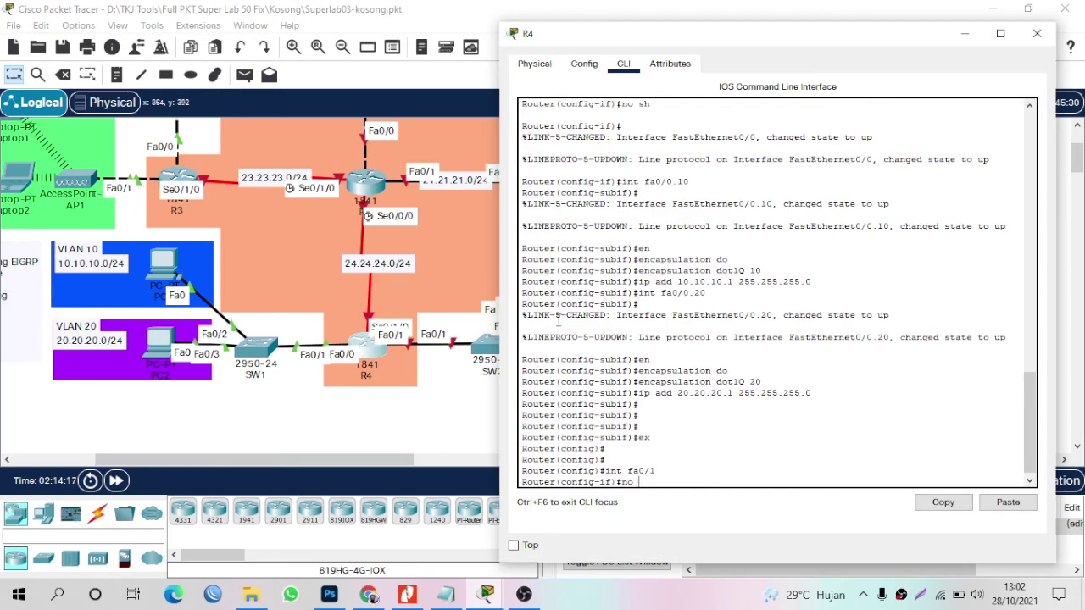
pyautogui.write(' sh')
pyautogui.press('Return')
# Assign the IP address 30.30.30.1 with mask 255.255.255.0 to R4's interface fa0/1 and close R4's window.
pyautogui.write('ip add')
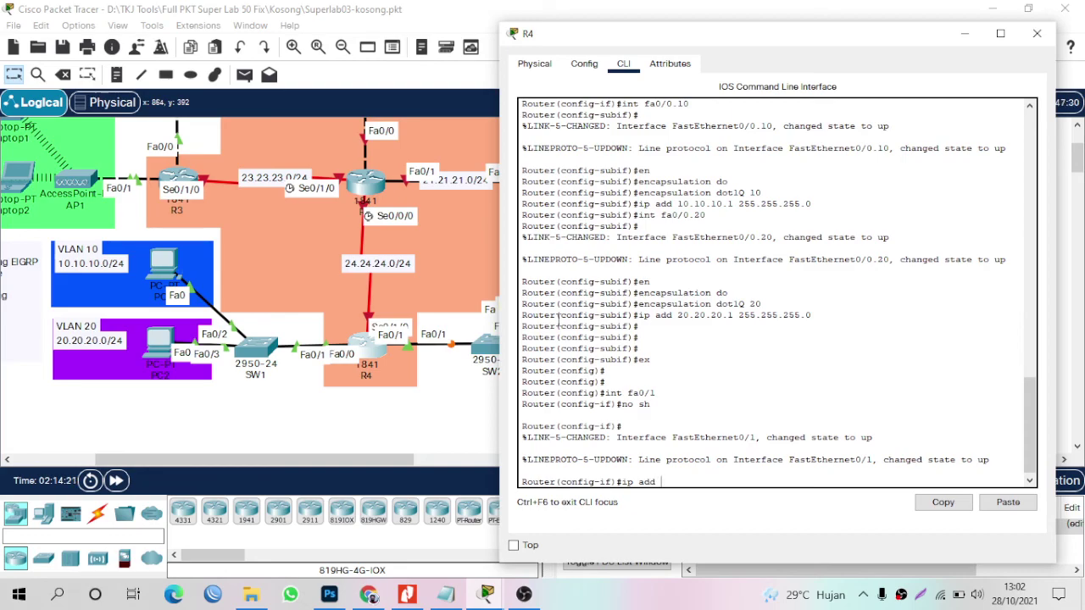
pyautogui.moveTo(734, 41); pyautogui.dragTo(765, 87)
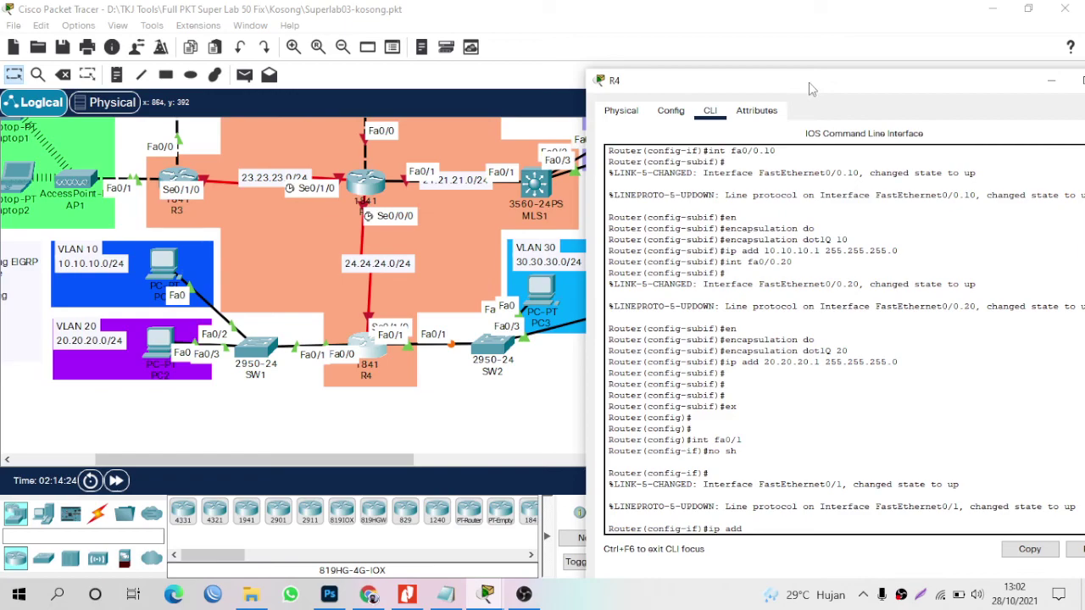
pyautogui.write('.30.30.1 255.255.255.0')
pyautogui.press('Return')
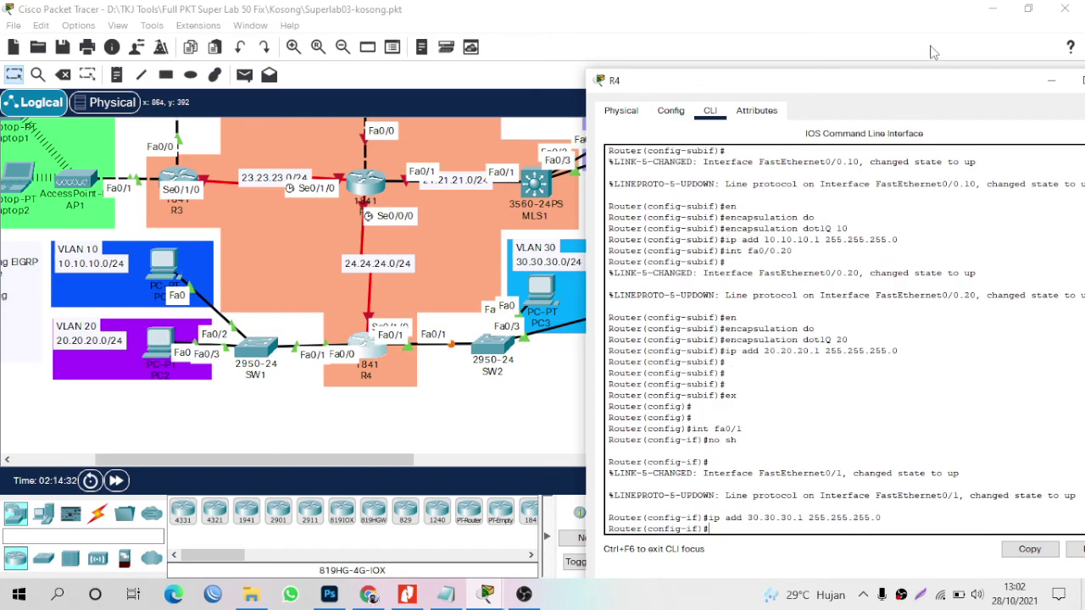
pyautogui.moveTo(921, 85); pyautogui.dragTo(845, 78)
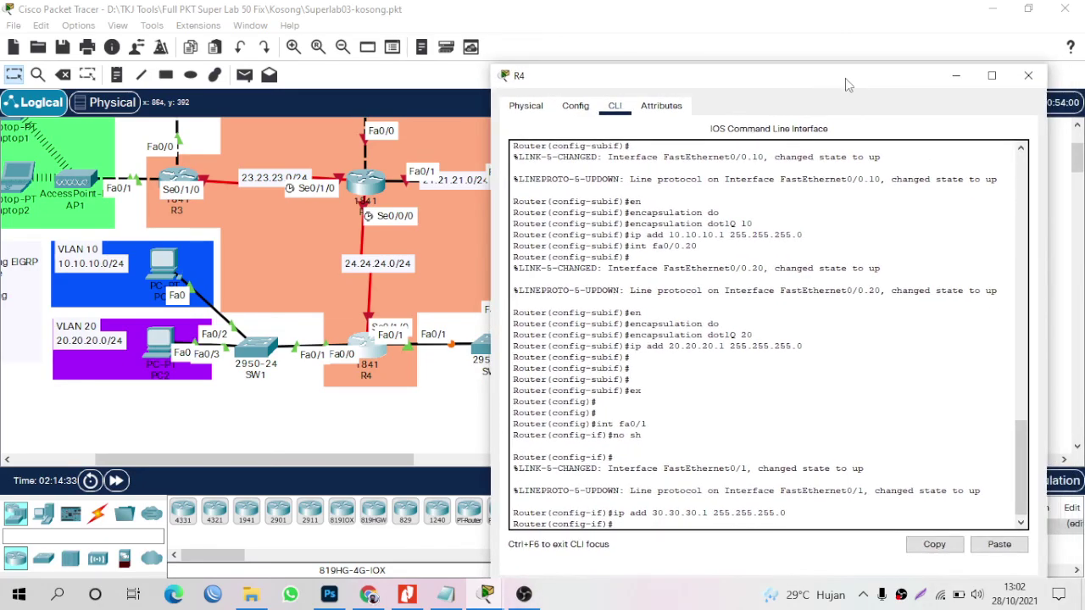
pyautogui.click(1028, 76)
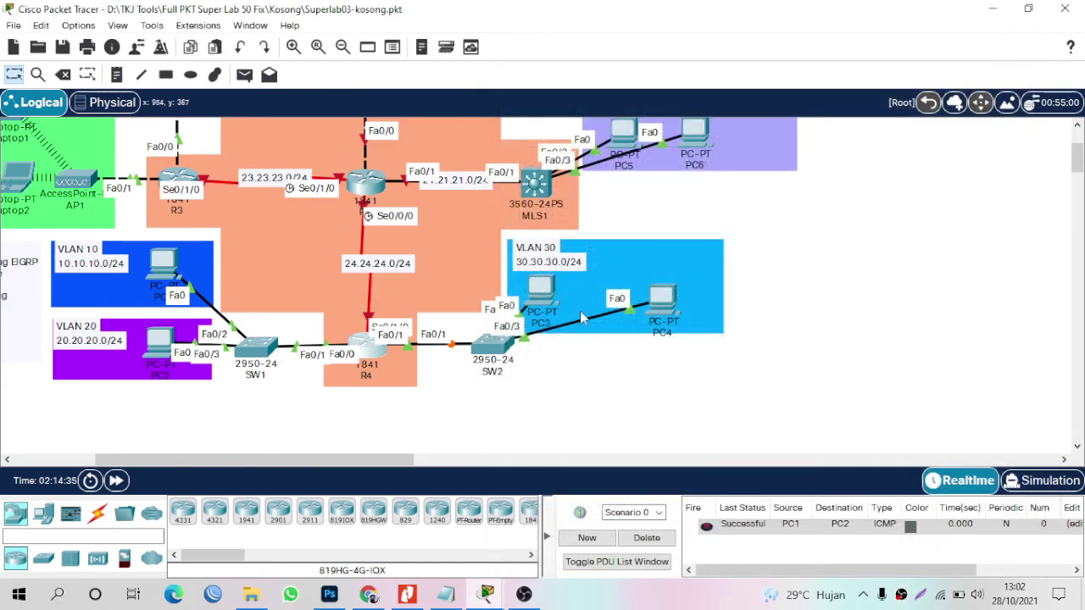
# Set PC3's IPv4 default gateway to 30.30.30.1 and close its window.
pyautogui.click(543, 290)
pyautogui.click(402, 56)
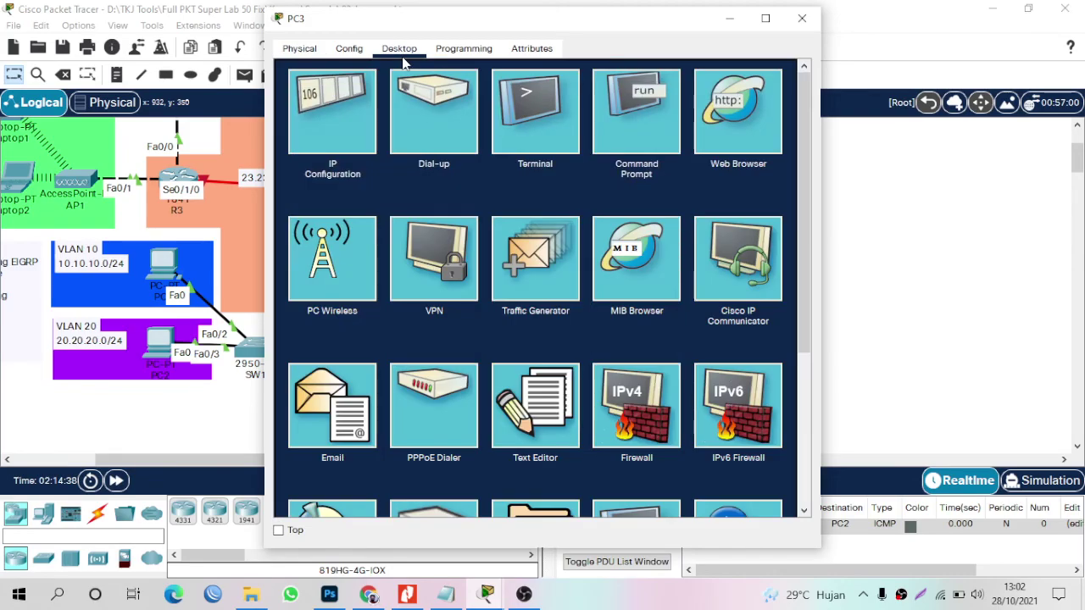
pyautogui.click(333, 127)
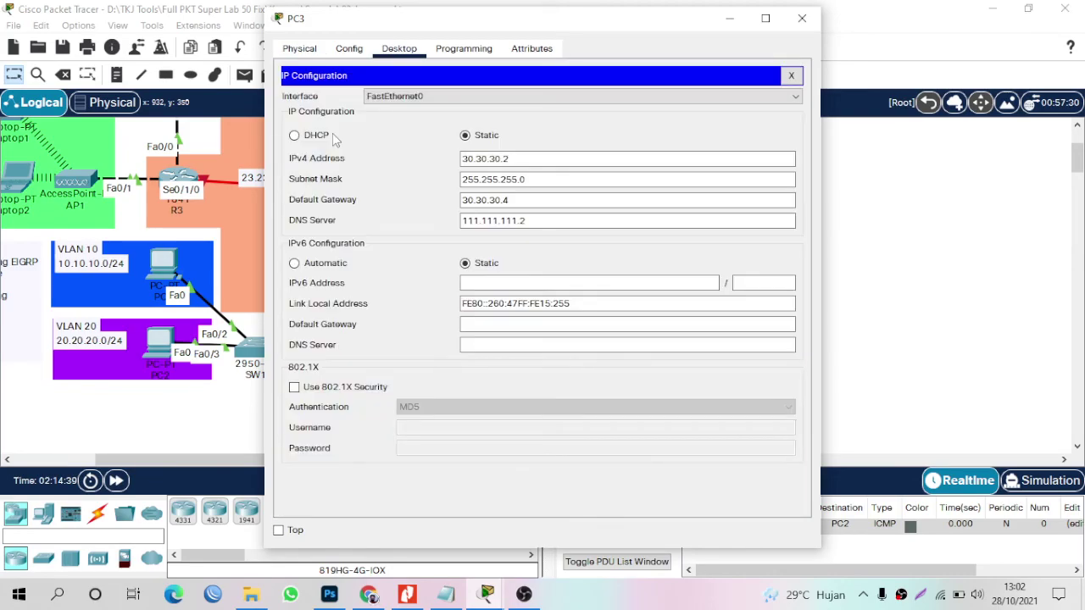
pyautogui.click(533, 199)
pyautogui.press('BackSpace')
pyautogui.write('1')
pyautogui.click(802, 18)
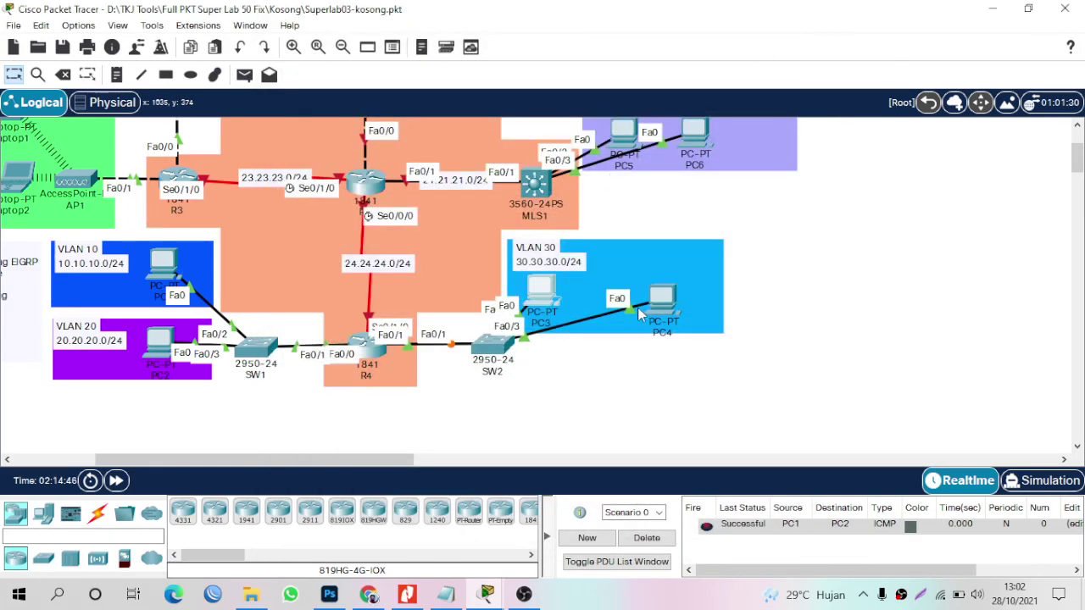
# Set PC4's IPv4 default gateway to 30.30.30.1 and close its window.
pyautogui.click(660, 298)
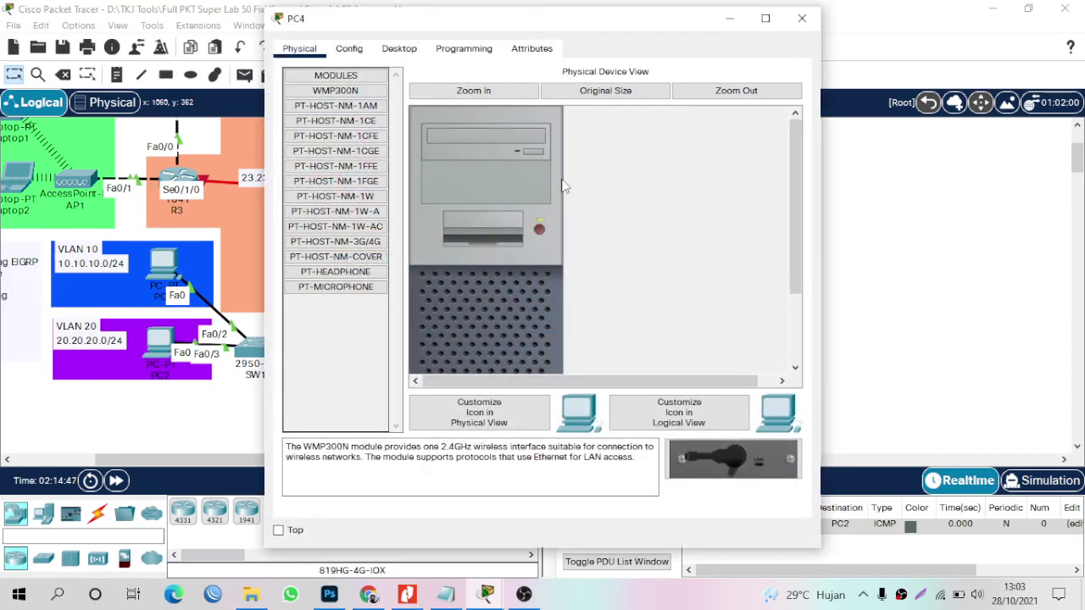
pyautogui.click(395, 49)
pyautogui.click(360, 112)
pyautogui.click(518, 198)
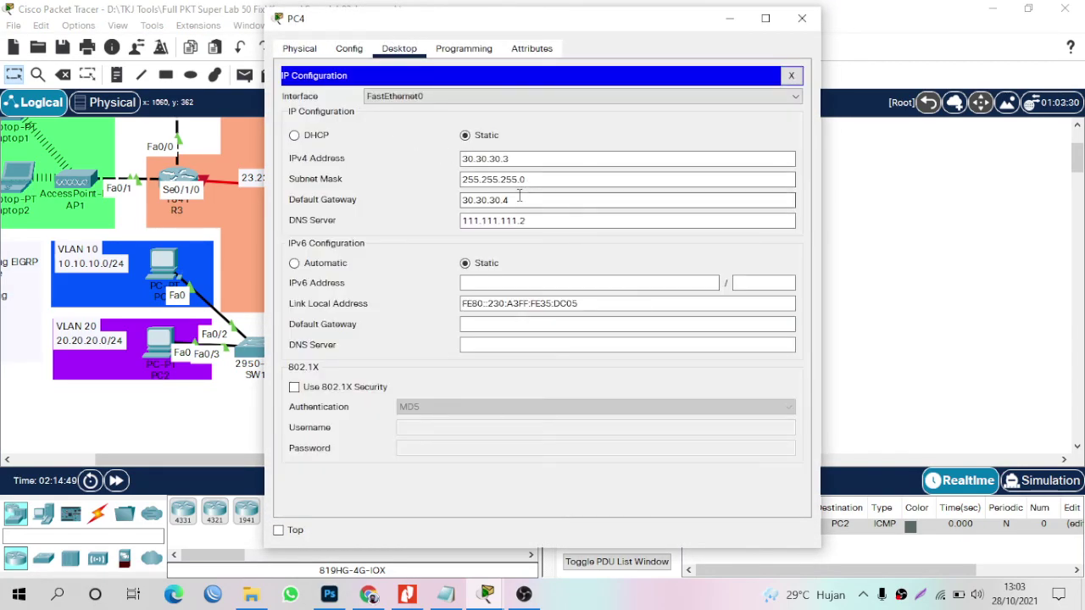
pyautogui.press('BackSpace')
pyautogui.write('1')
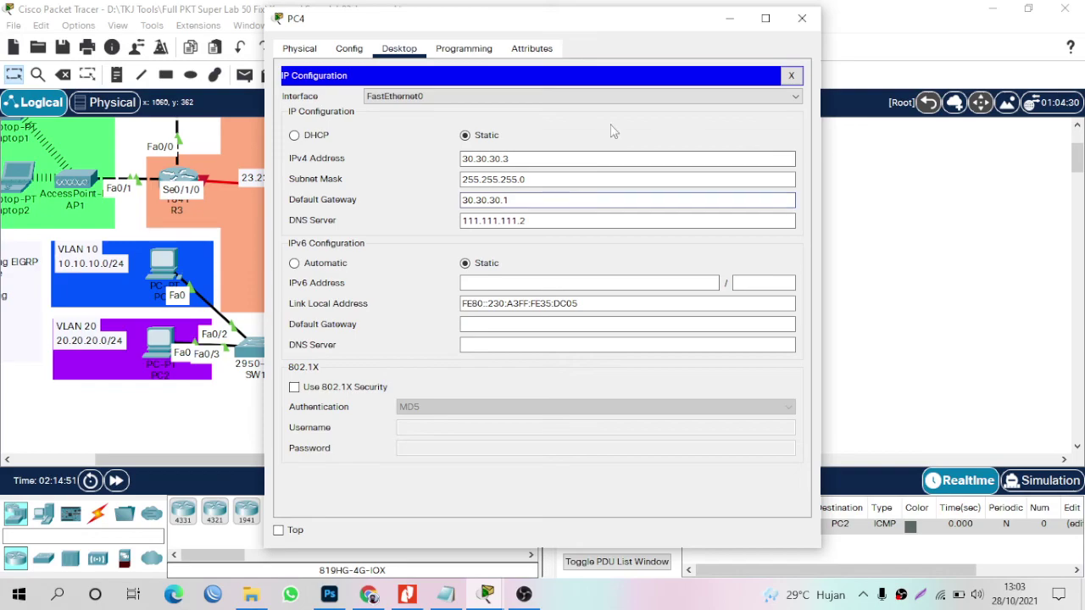
pyautogui.click(799, 19)
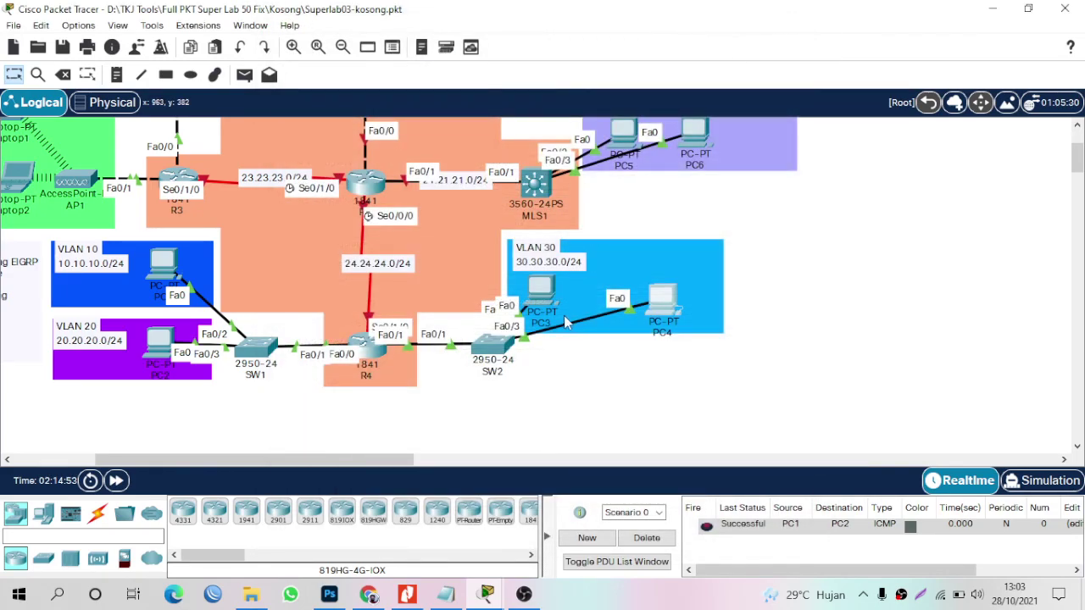
# Shift R4 slightly upward in the topology to expose its serial port label.
pyautogui.click(366, 352)
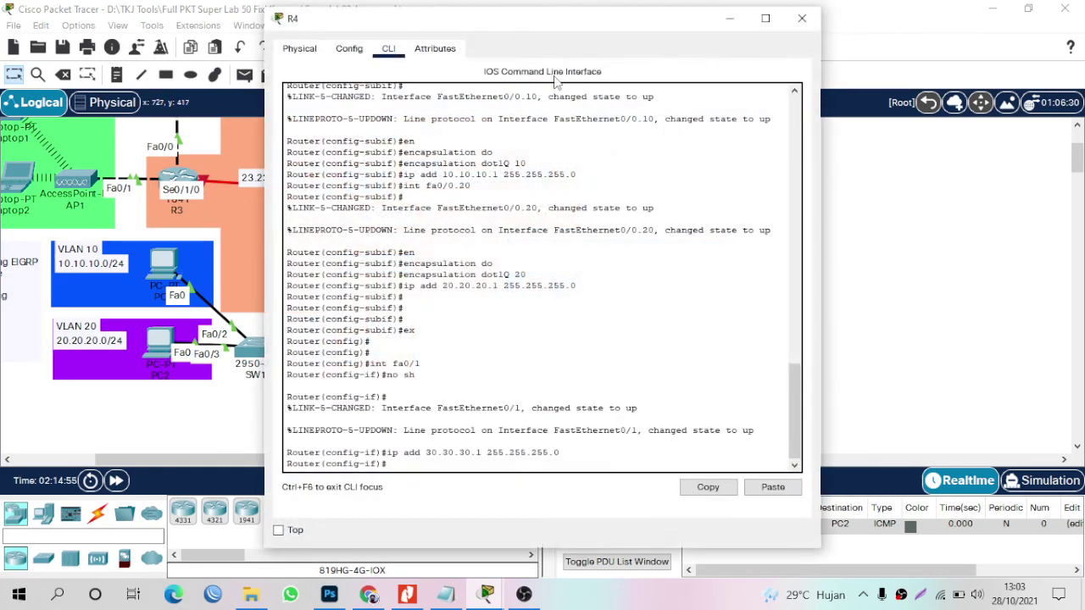
pyautogui.moveTo(567, 34); pyautogui.dragTo(804, 69)
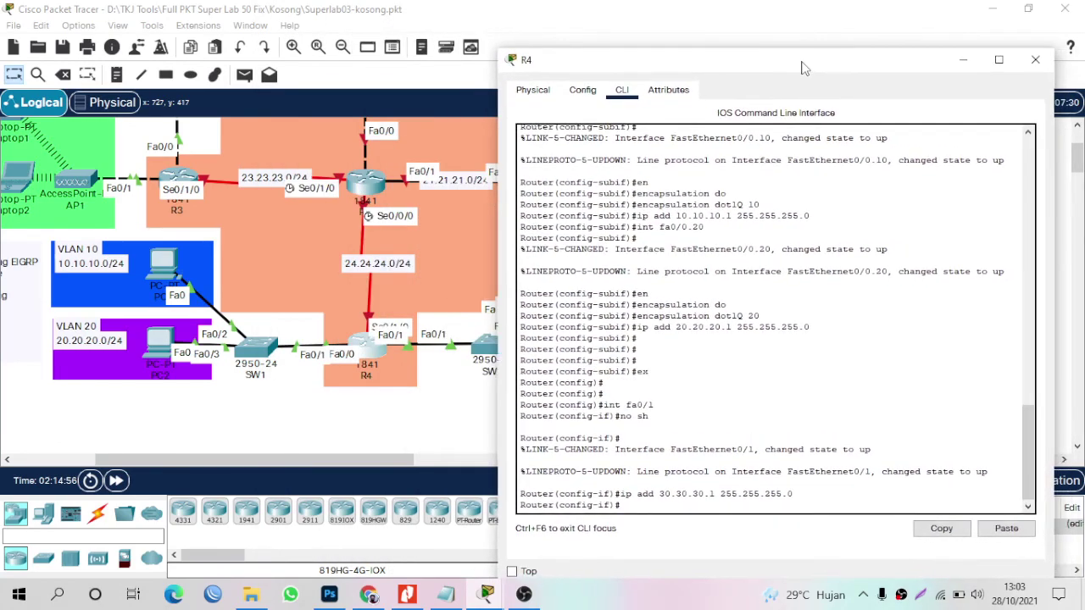
pyautogui.moveTo(363, 346); pyautogui.dragTo(368, 339)
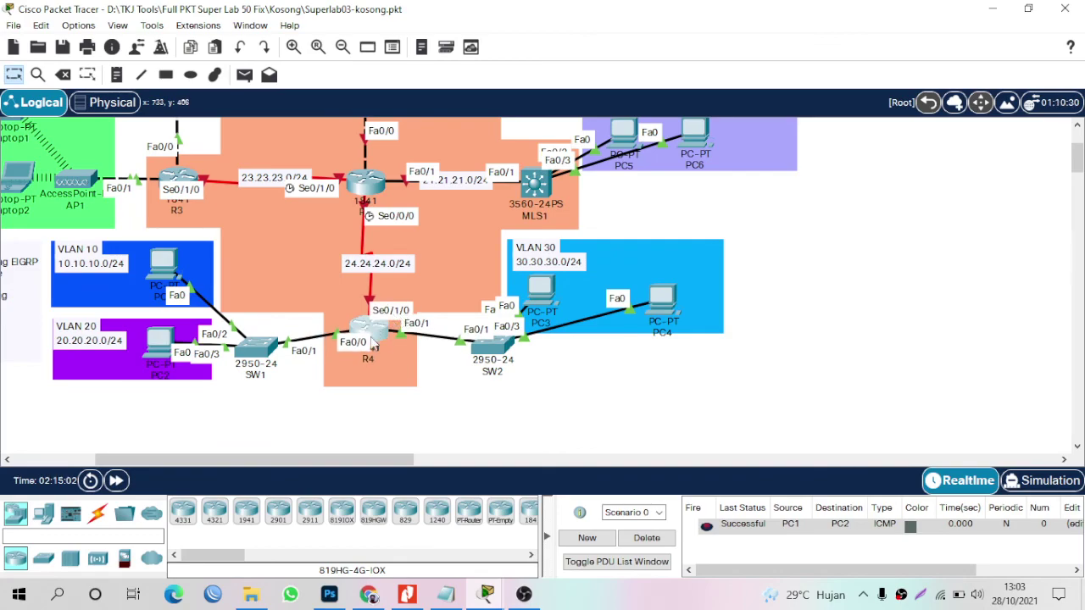
# Enable R4's serial interface se0/1/0 with no shutdown.
pyautogui.click(371, 338)
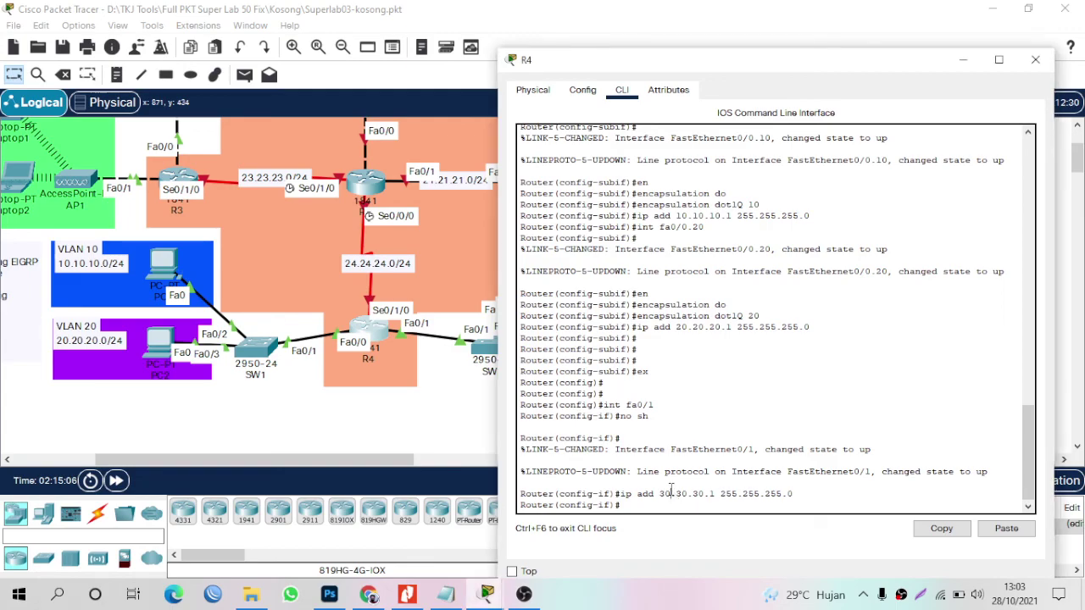
pyautogui.press('Return')
pyautogui.press('Return')
pyautogui.press('Return')
pyautogui.write('int ')
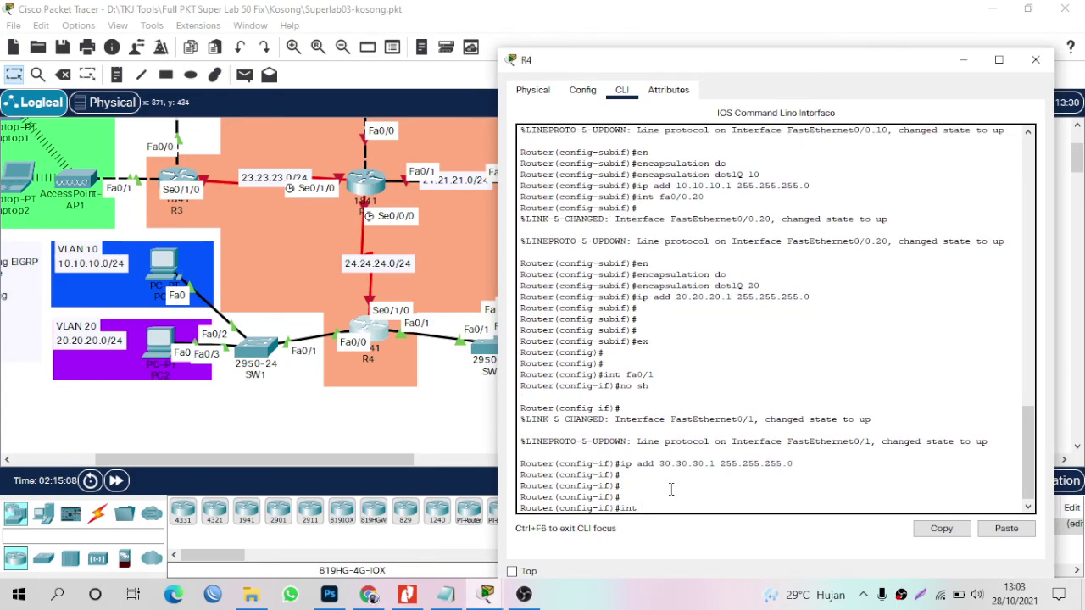
pyautogui.write('se0/1/0')
pyautogui.press('Return')
pyautogui.write('no sh')
pyautogui.press('Return')
pyautogui.press('Return')
# Assign the IP address 24.24.24.1 with mask 255.255.255.0 to R4's interface se0/1/0 and close R4's window.
pyautogui.write('ip add')
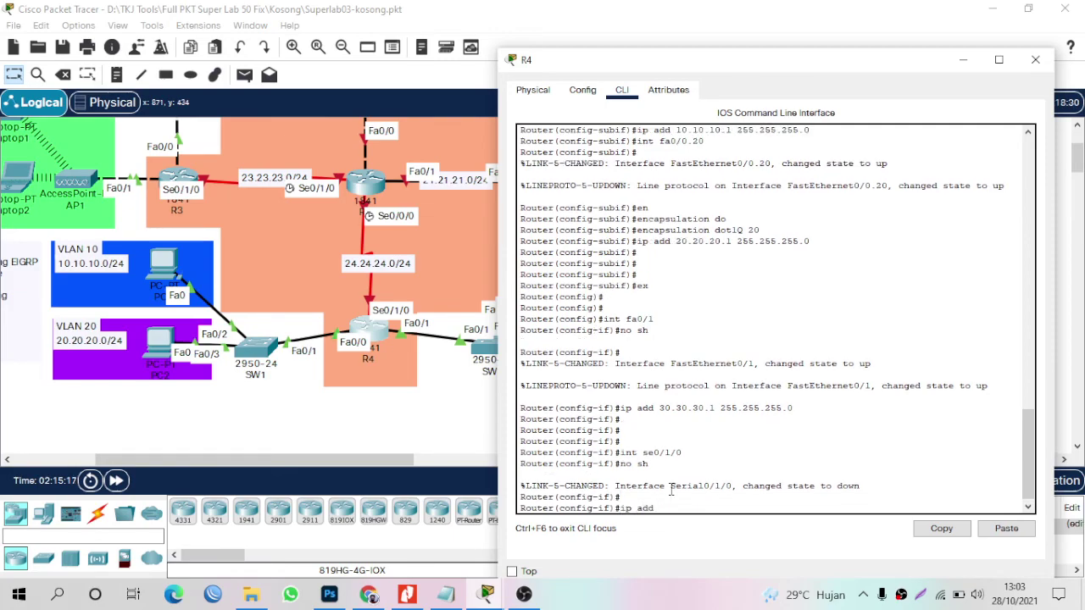
pyautogui.write(' 24.24.24.1 255.255.255.0')
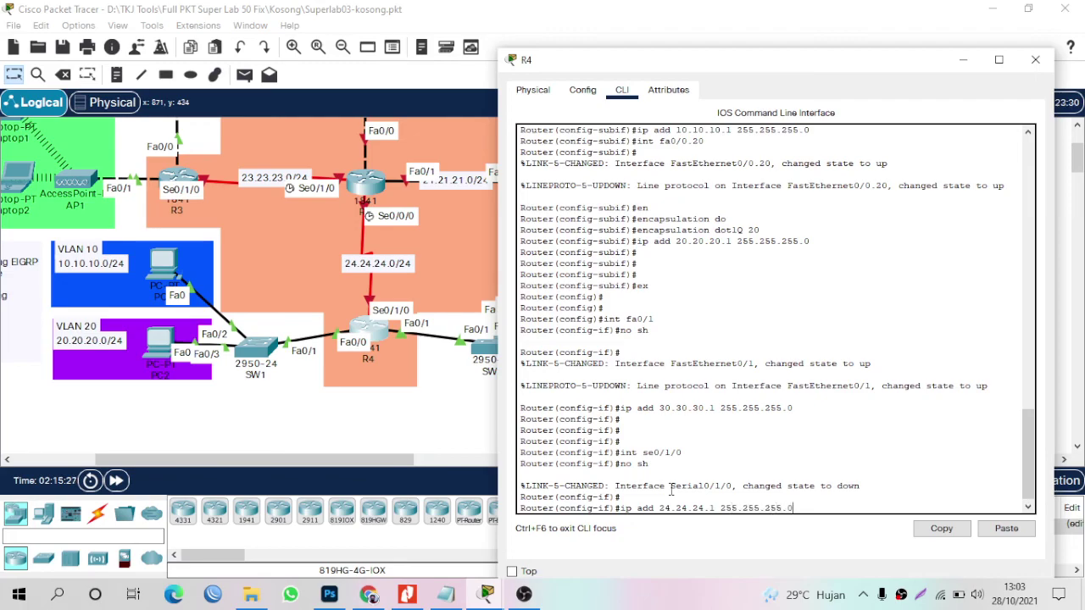
pyautogui.press('Return')
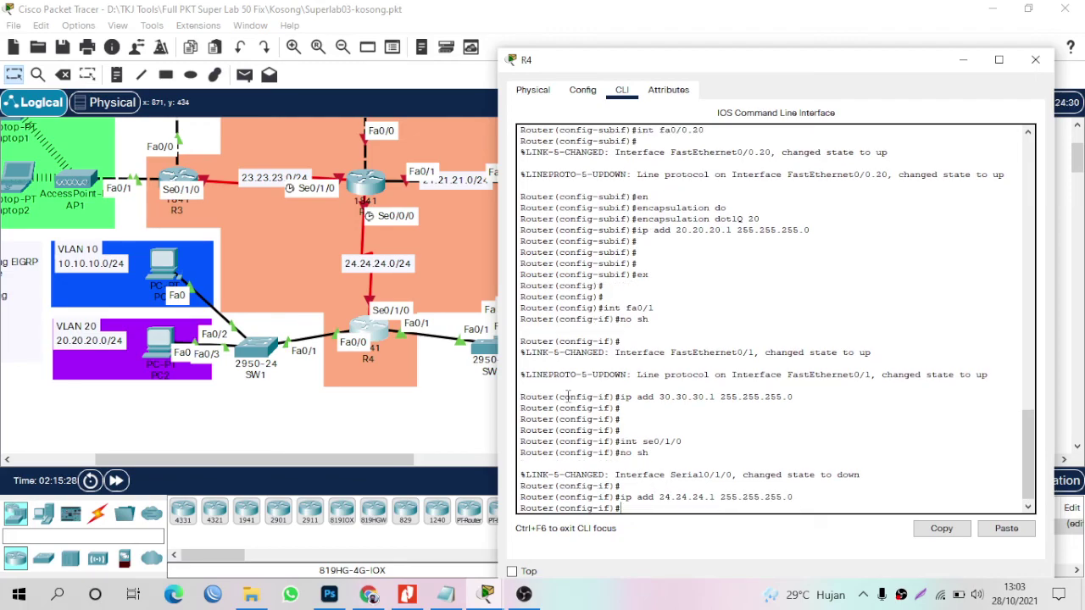
pyautogui.click(1035, 59)
# Shift R4 slightly back down in the topology, between SW1 and SW2.
pyautogui.scroll(3, 512, 266)
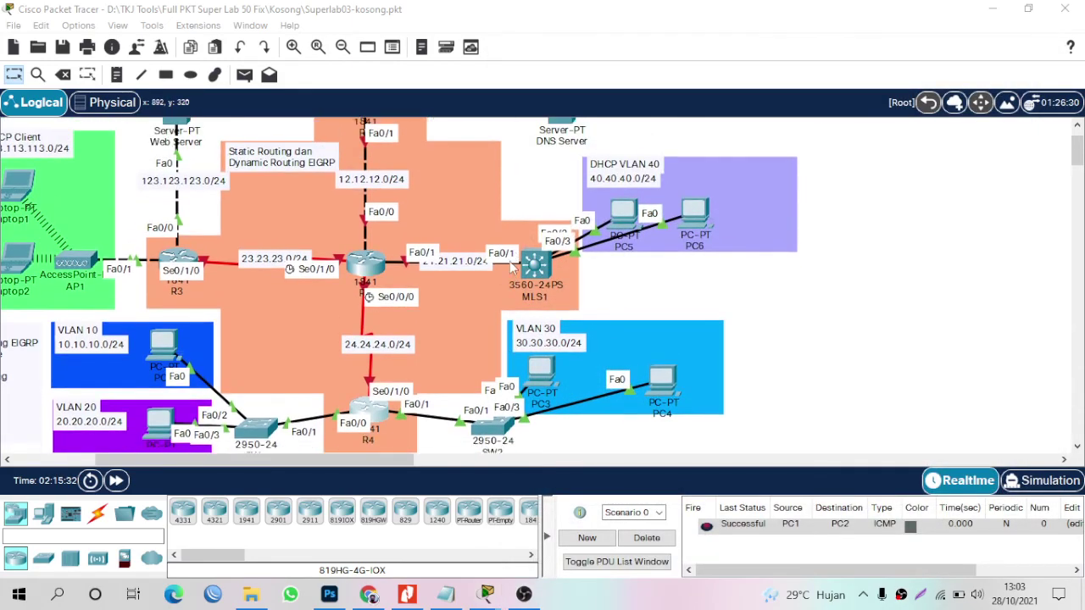
pyautogui.moveTo(373, 403); pyautogui.dragTo(374, 427)
pyautogui.scroll(-2, 437, 424)
pyautogui.scroll(-2, 437, 424)
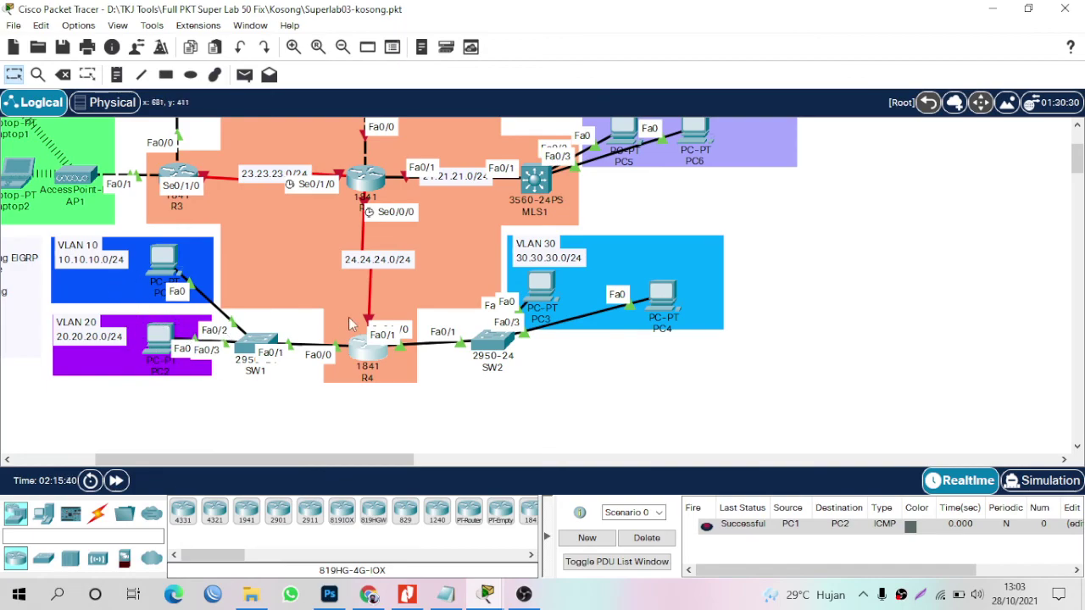
# Send a simple PDU from PC3 to PC1 and fire it again to test connectivity between VLAN 30 and VLAN 10.
pyautogui.moveTo(655, 292)
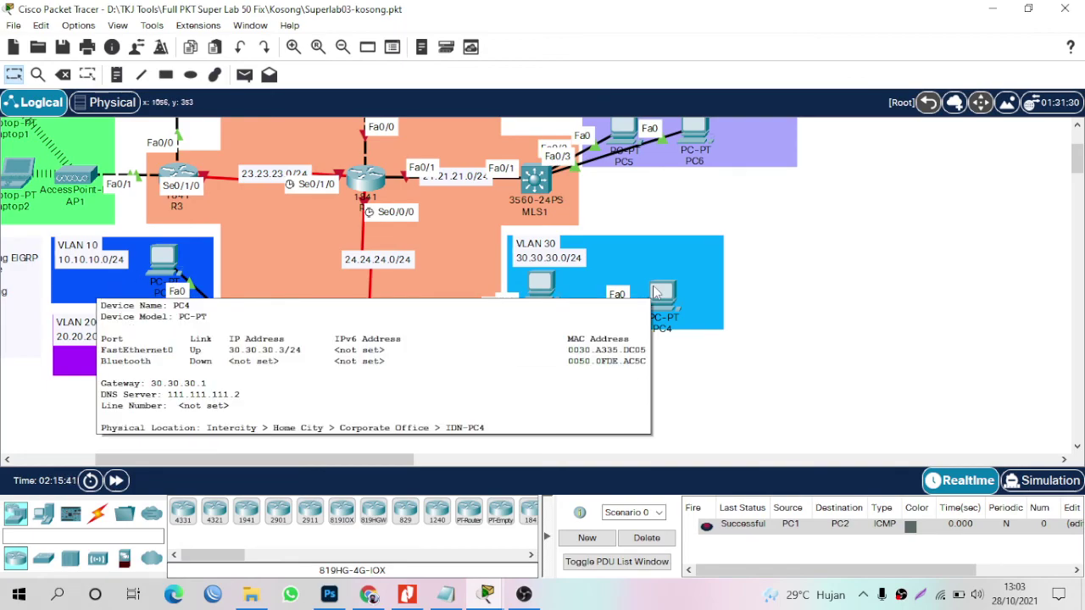
pyautogui.press('p')
pyautogui.click(544, 288)
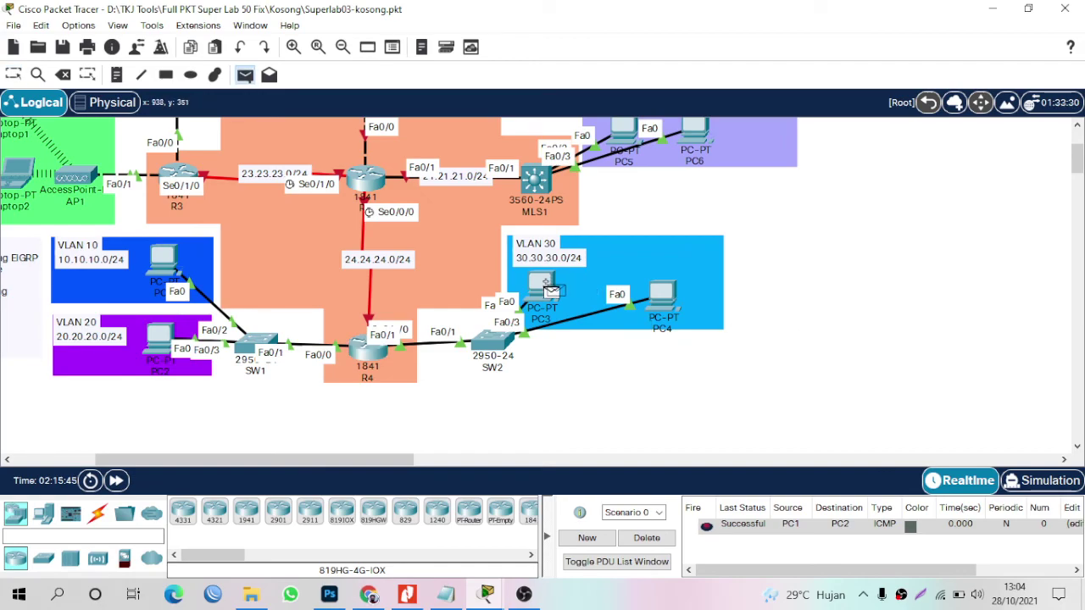
pyautogui.click(164, 258)
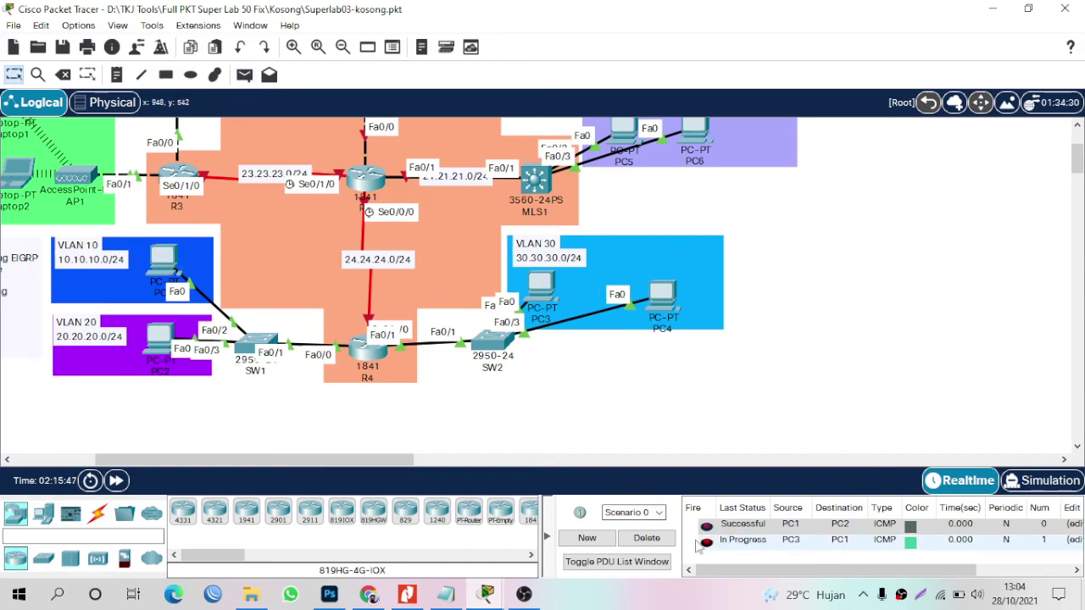
pyautogui.click(706, 547)
pyautogui.click(706, 547)
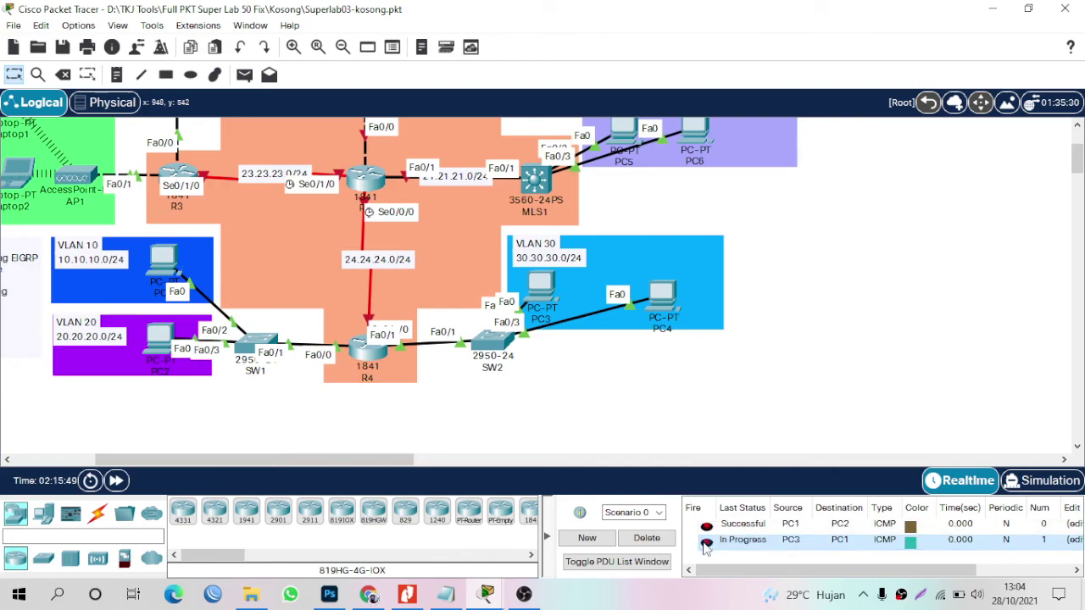
pyautogui.click(706, 547)
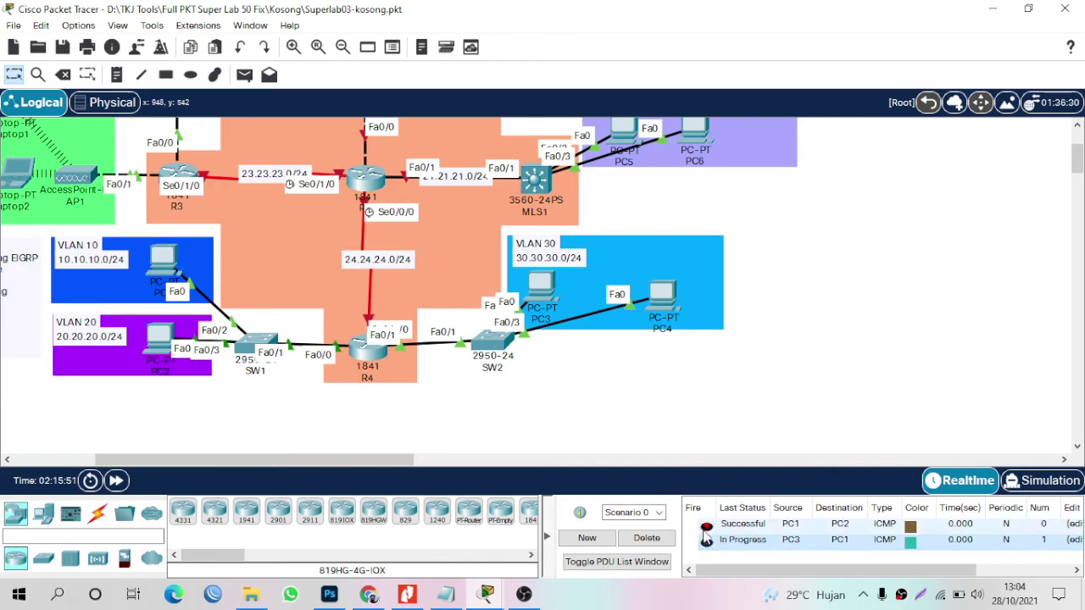
# Reopen R4's command line and exit interface configuration back to global configuration mode.
pyautogui.click(380, 356)
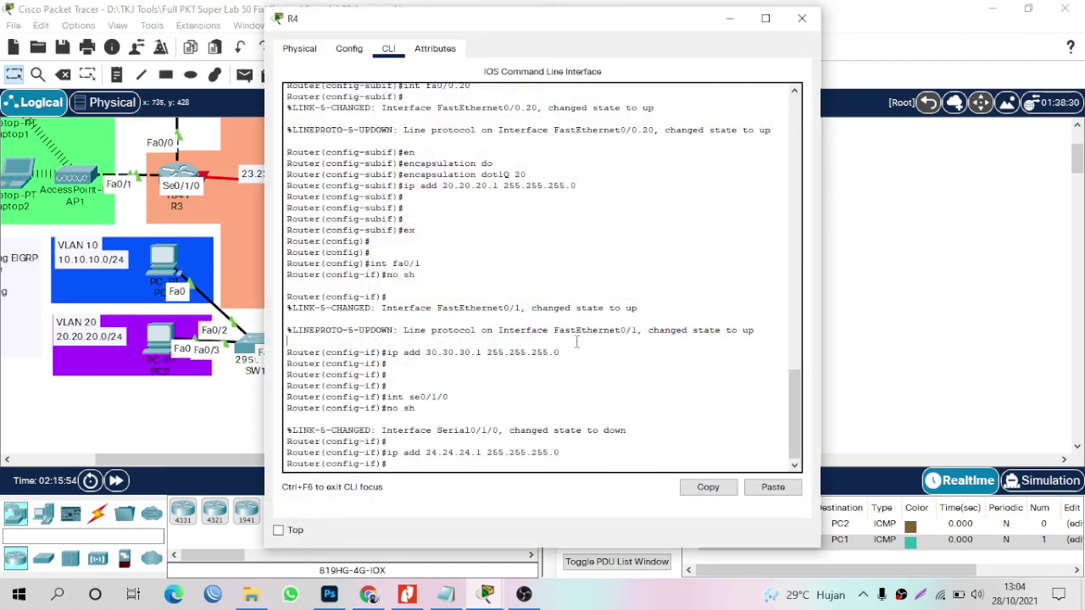
pyautogui.press('Return')
pyautogui.press('Return')
pyautogui.press('Return')
pyautogui.press('Return')
pyautogui.write('ex')
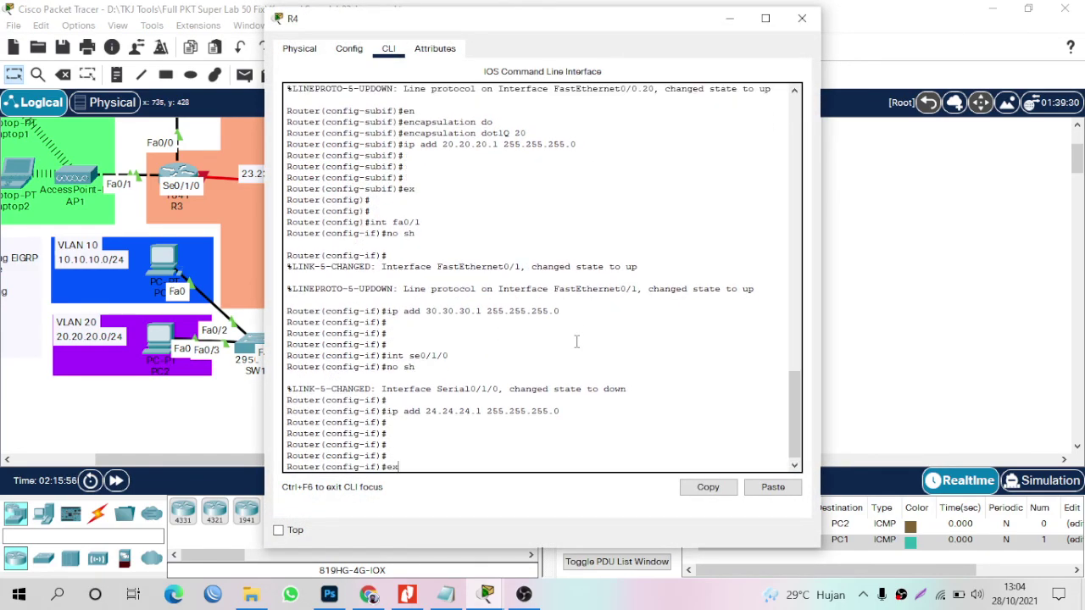
pyautogui.press('Return')
pyautogui.press('Return')
pyautogui.press('Return')
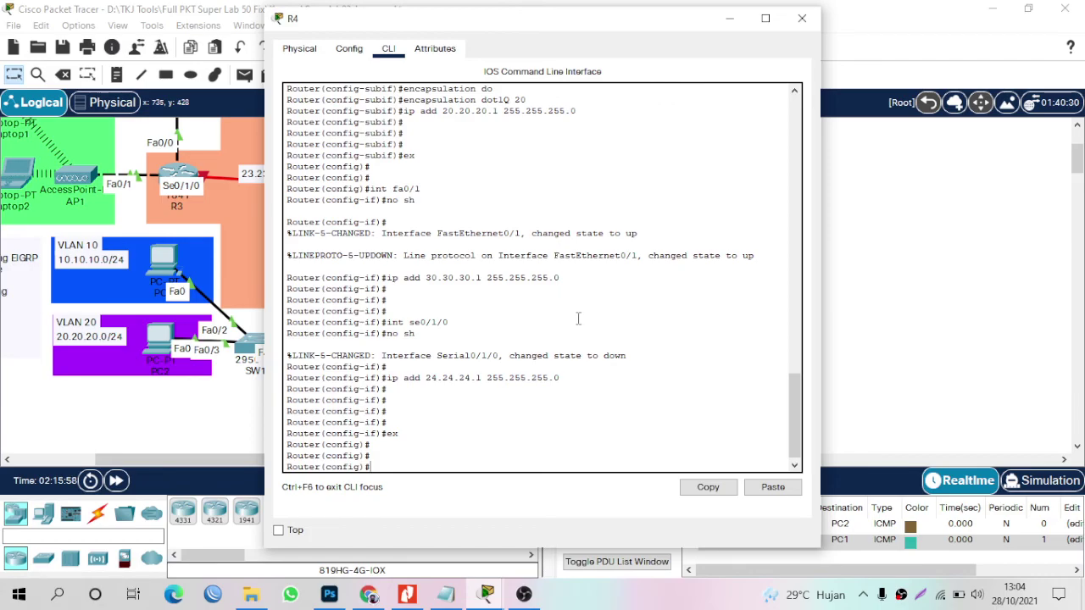
# Move R4's window clear of the topology and create subinterface fa0/1.30 on R4's interface fa0/1.
pyautogui.moveTo(602, 29); pyautogui.dragTo(288, 27)
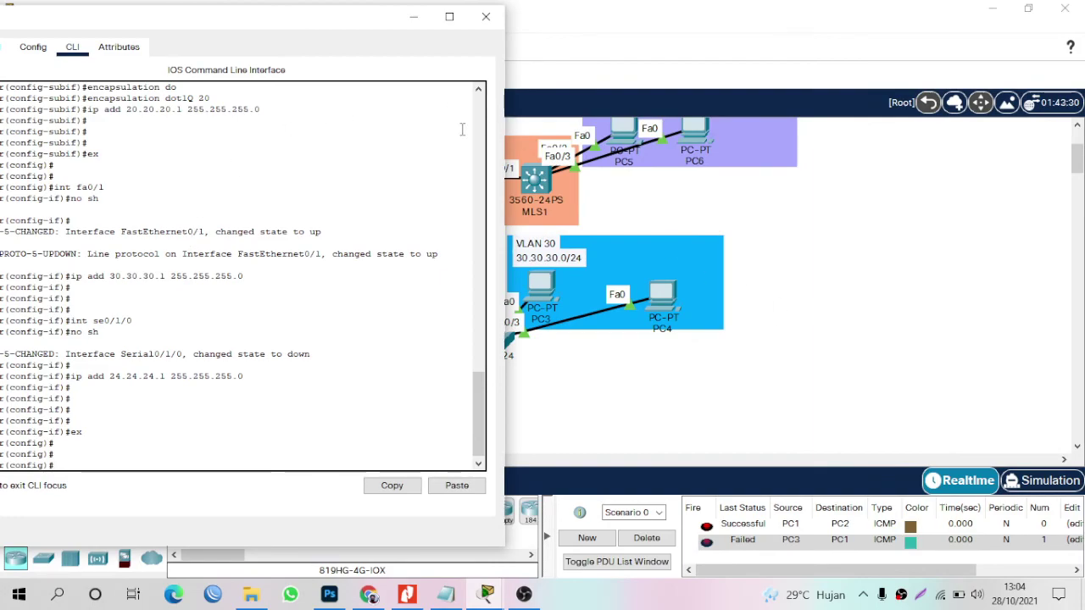
pyautogui.moveTo(354, 17); pyautogui.dragTo(886, 25)
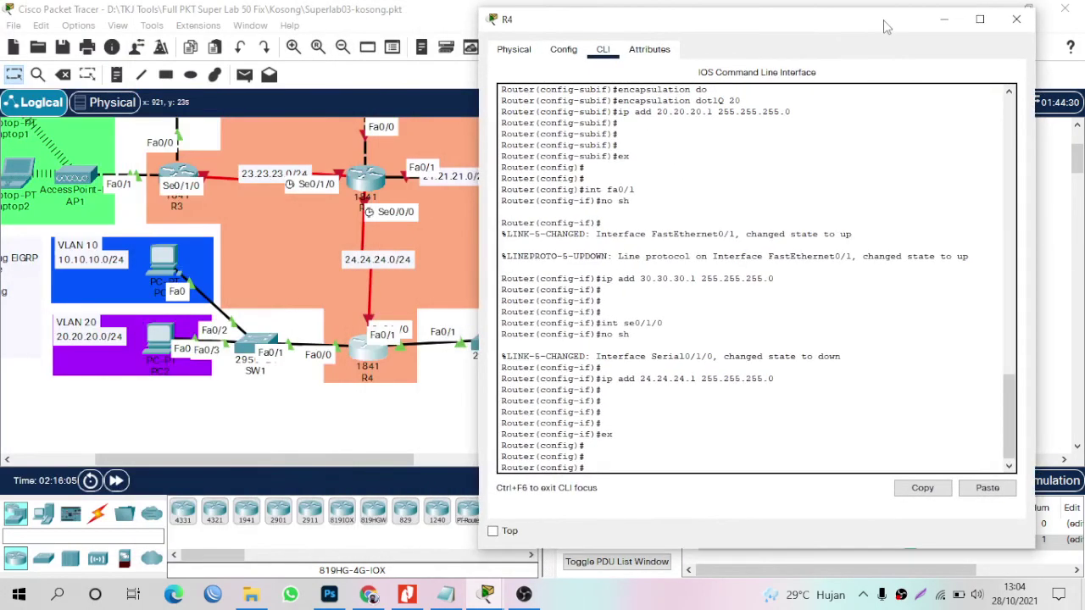
pyautogui.click(390, 454)
pyautogui.moveTo(390, 460); pyautogui.dragTo(443, 460)
pyautogui.click(200, 353)
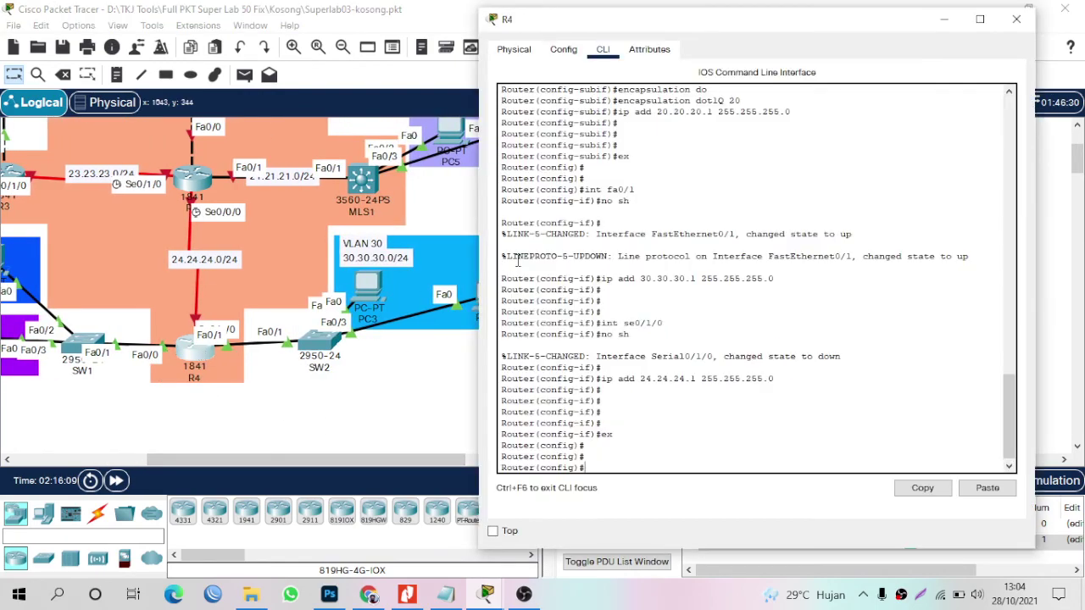
pyautogui.write('int fa0/1')
pyautogui.press('Return')
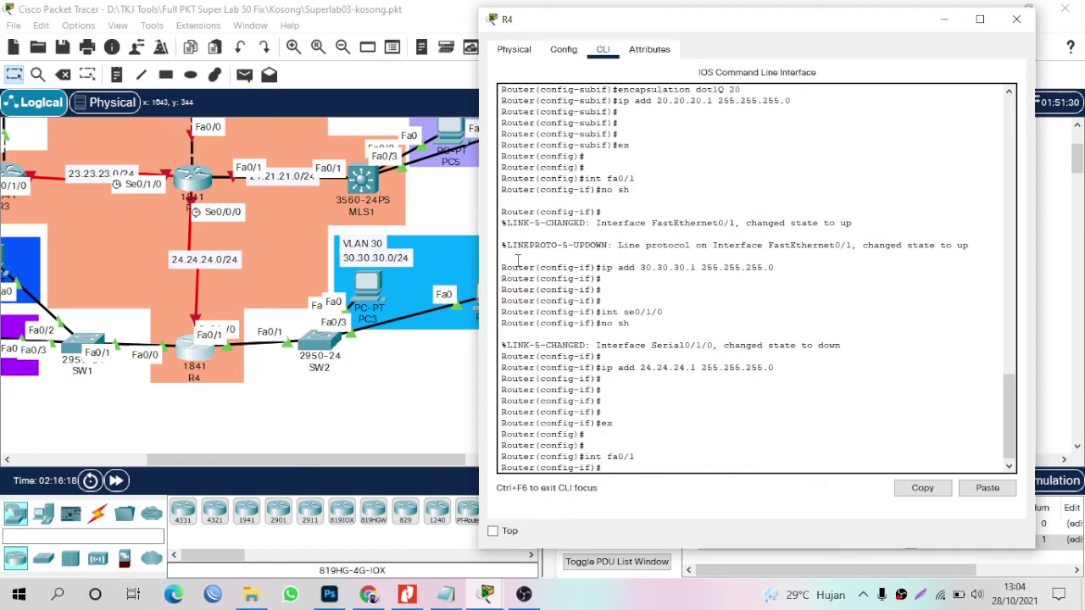
pyautogui.press('Up')
pyautogui.press('Return')
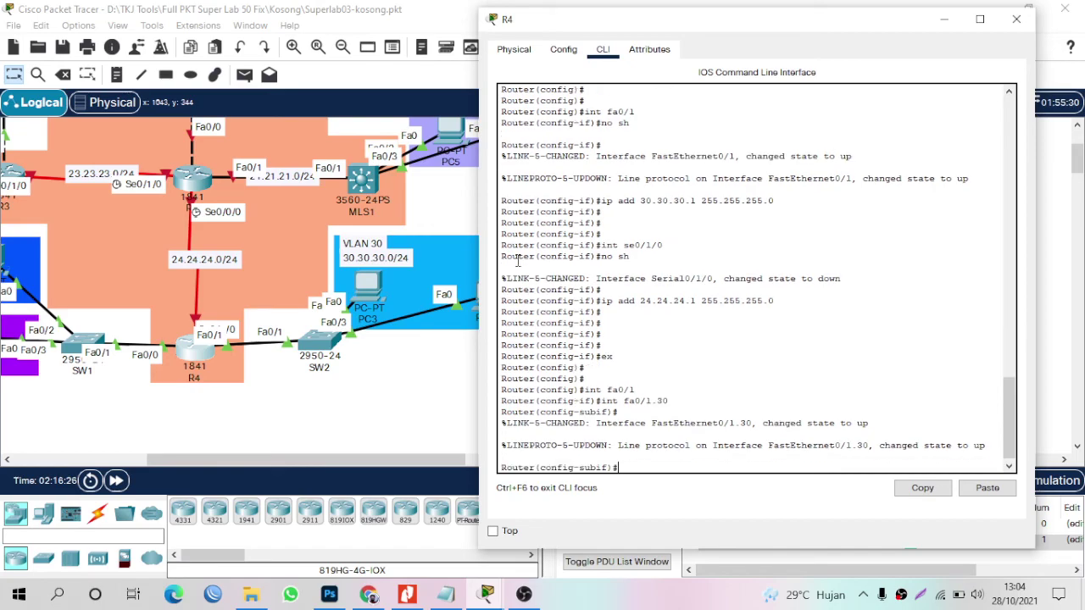
# Set dot1Q encapsulation with VLAN 30 on R4's subinterface fa0/1.30.
pyautogui.write('en')
pyautogui.press('Tab')
pyautogui.write('do')
pyautogui.press('Tab')
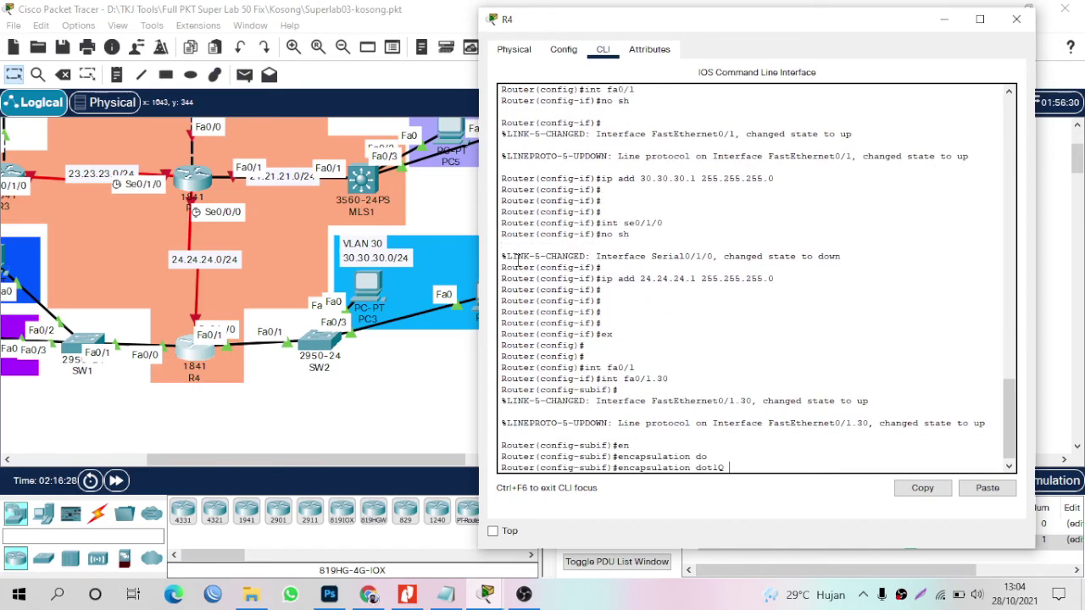
pyautogui.write('30')
pyautogui.press('Return')
# Try to assign the IP address 30.30.30.1 with mask 255.255.255.0 to R4's subinterface fa0/1.30.
pyautogui.write('ip add 303.')
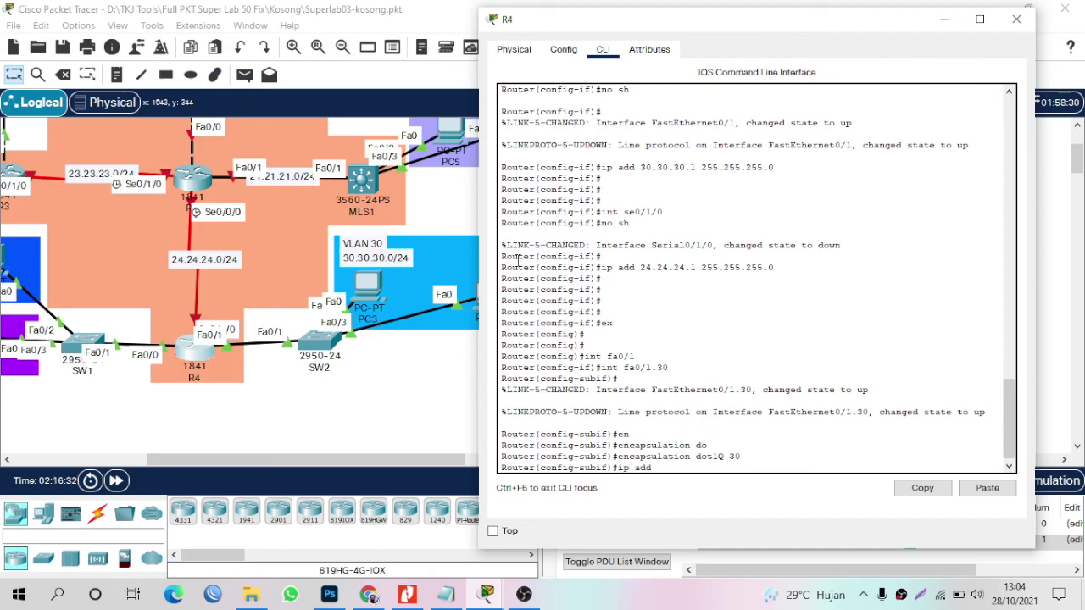
pyautogui.press('BackSpace')
pyautogui.press('BackSpace')
pyautogui.write('.30.3')
pyautogui.write('0.1 2552.')
pyautogui.write('2.')
pyautogui.write('255.255.0')
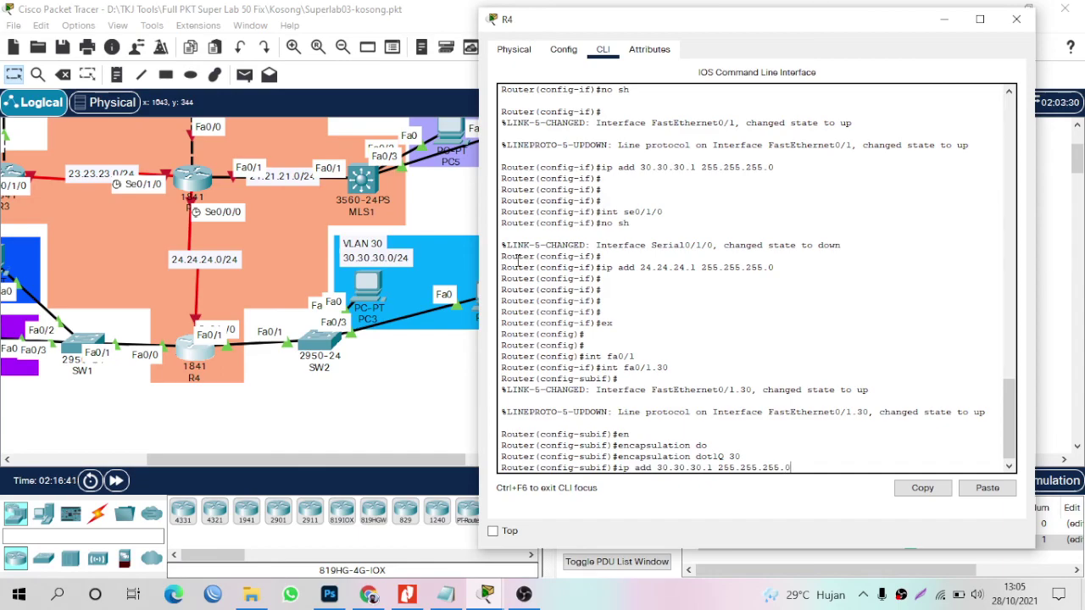
pyautogui.press('Return')
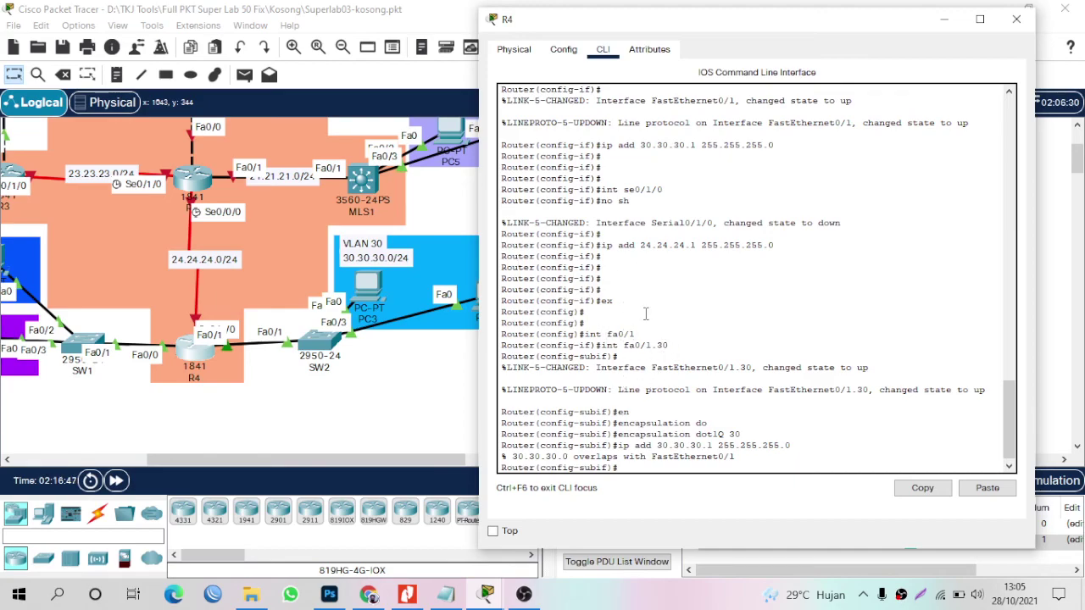
# Remove the IP address 30.30.30.1 255.255.255.0 from R4's physical interface fa0/1.
pyautogui.scroll(2, 645, 315)
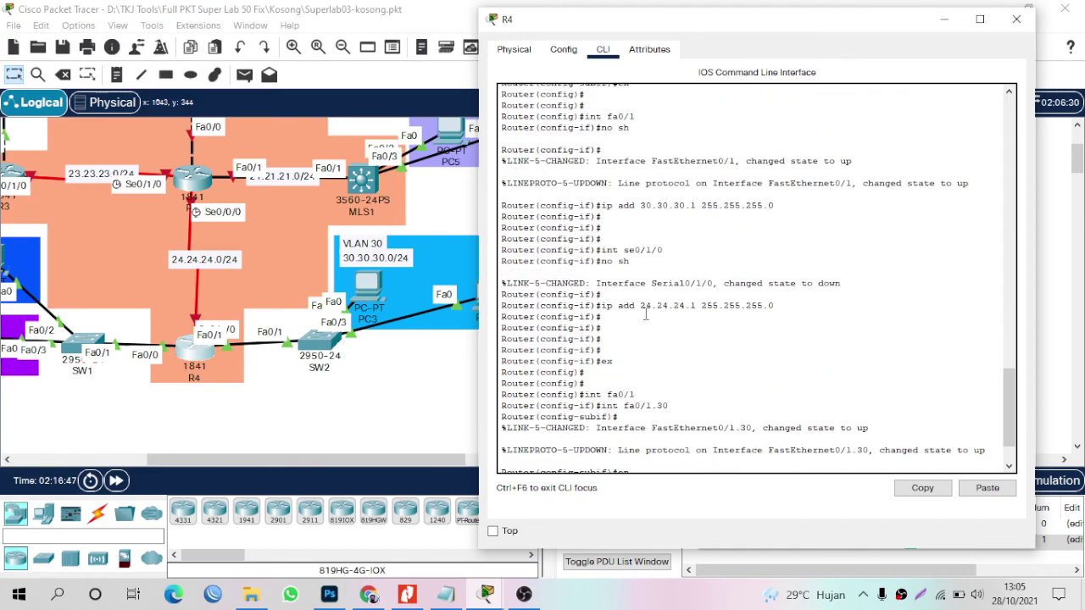
pyautogui.tripleClick(646, 225)
pyautogui.click(673, 226)
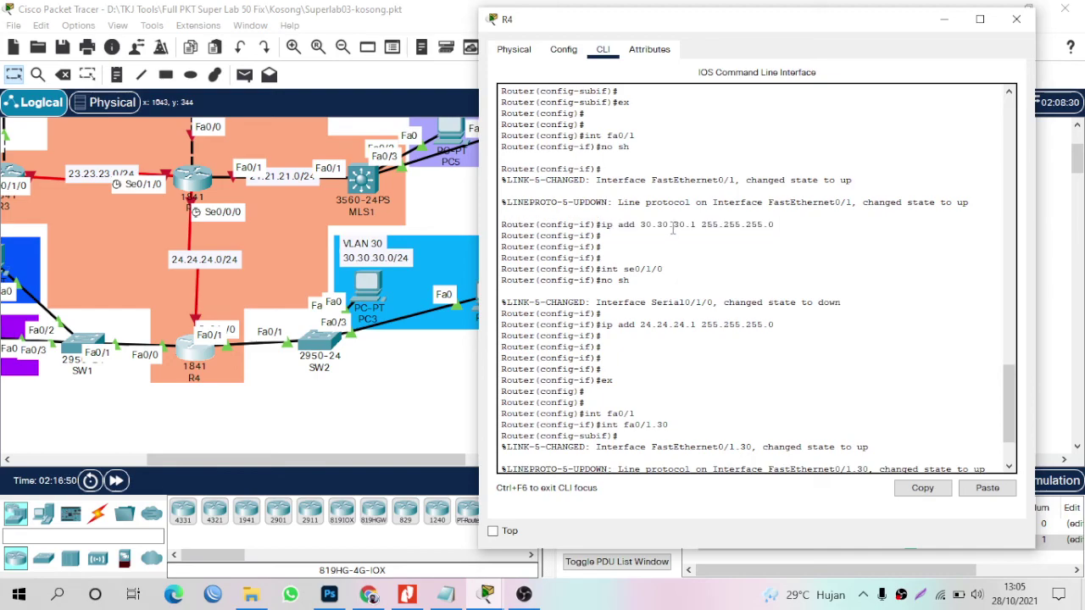
pyautogui.write('ip add 30.30.30.1 255.255.255.0')
pyautogui.press('Return')
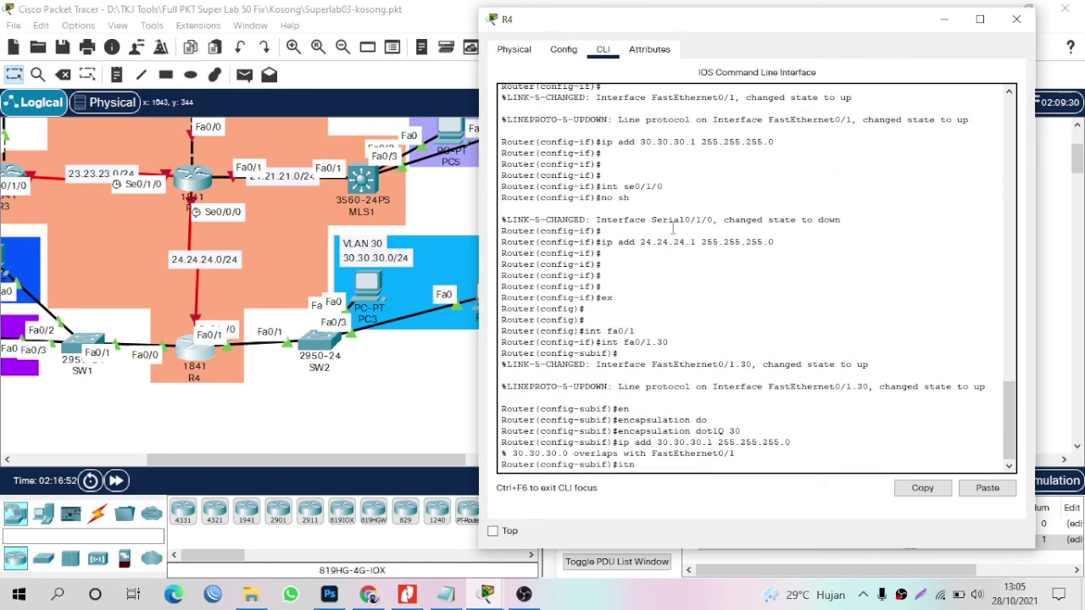
pyautogui.press('BackSpace')
pyautogui.press('BackSpace')
pyautogui.press('BackSpace')
pyautogui.write('nt fa0/1')
pyautogui.press('Return')
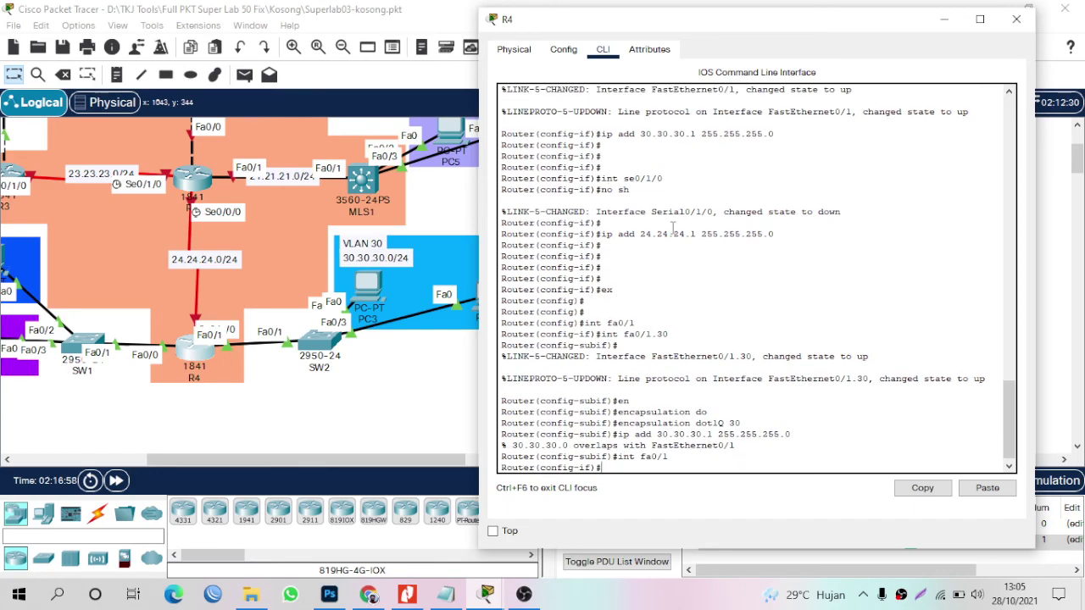
pyautogui.write('no ip add 30.30.30.1 255.255.255.25')
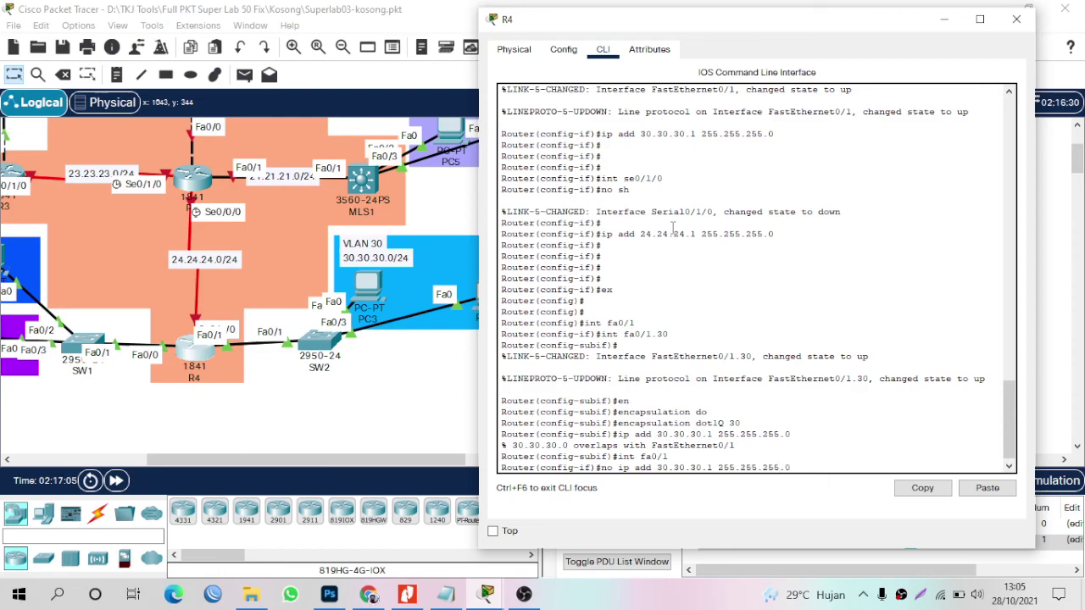
pyautogui.press('Return')
pyautogui.press('Return')
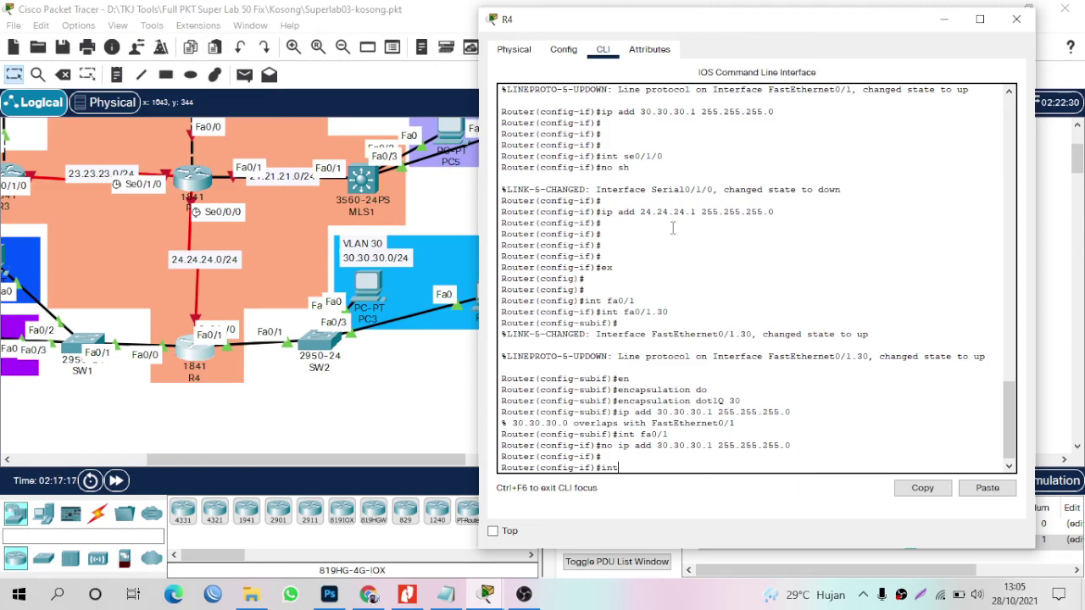
# Configure R4's subinterface fa0/1.30 with dot1Q encapsulation 30 and IP address 30.30.30.1 255.255.255.0, and close the router window.
pyautogui.write('/1')
pyautogui.press('Return')
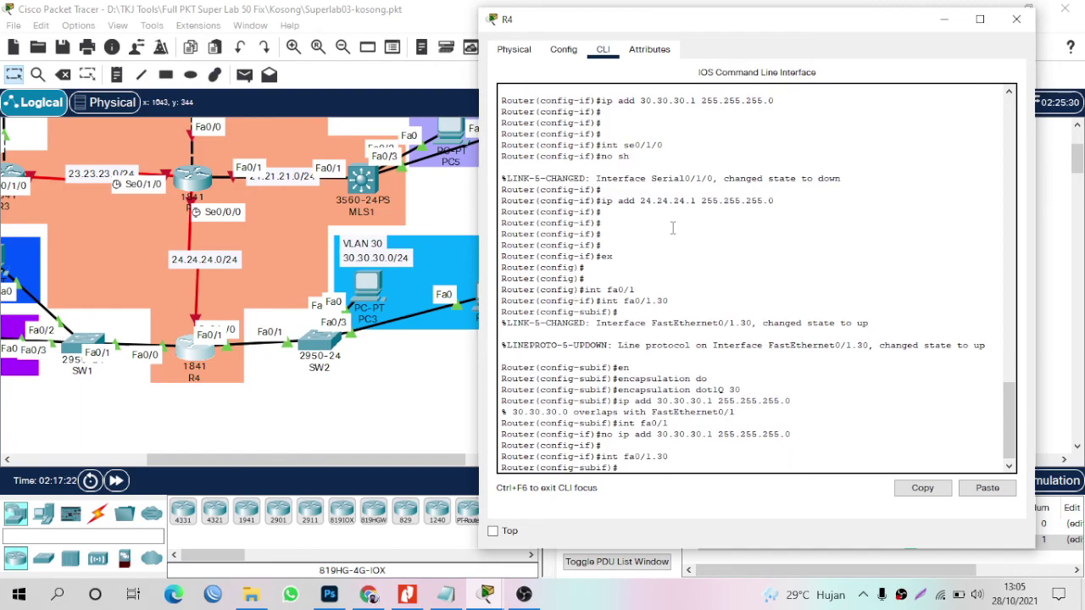
pyautogui.write('en')
pyautogui.press('Tab')
pyautogui.write('d')
pyautogui.press('Tab')
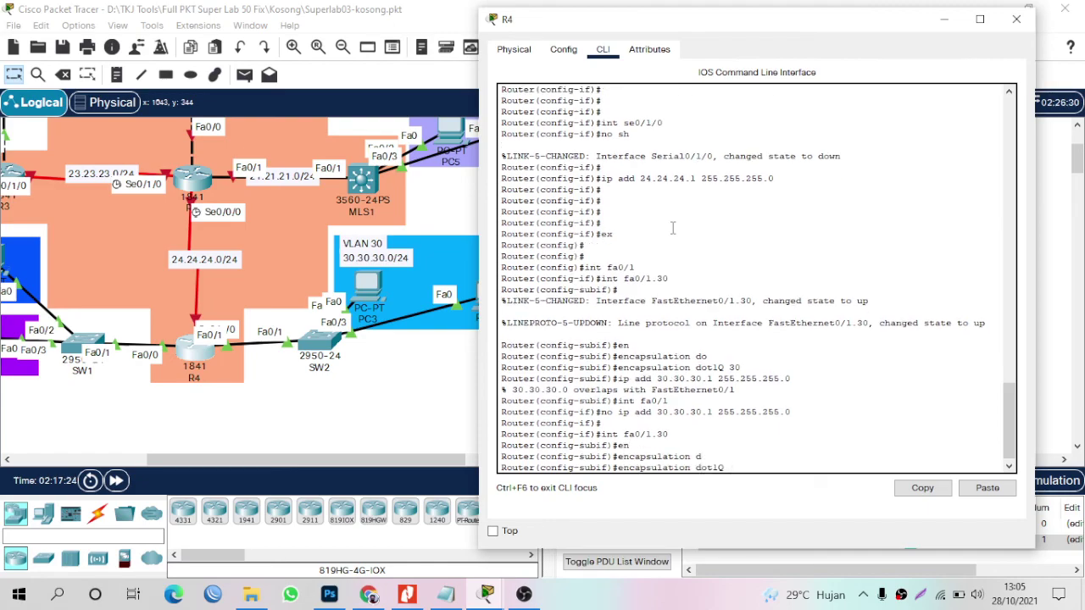
pyautogui.press('Return')
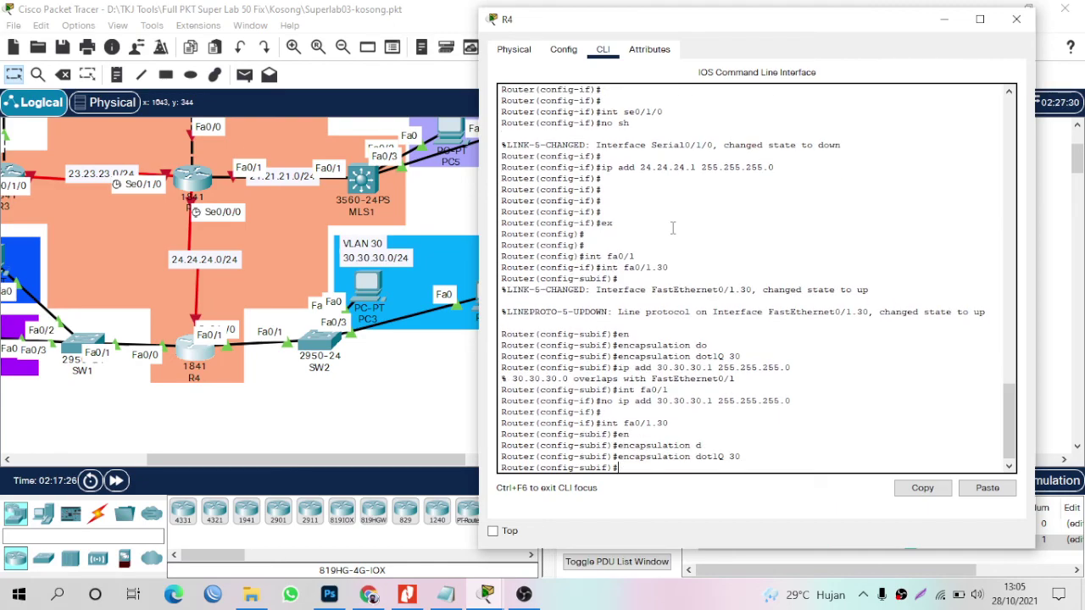
pyautogui.write('ip add 30.30.30.1 255.255')
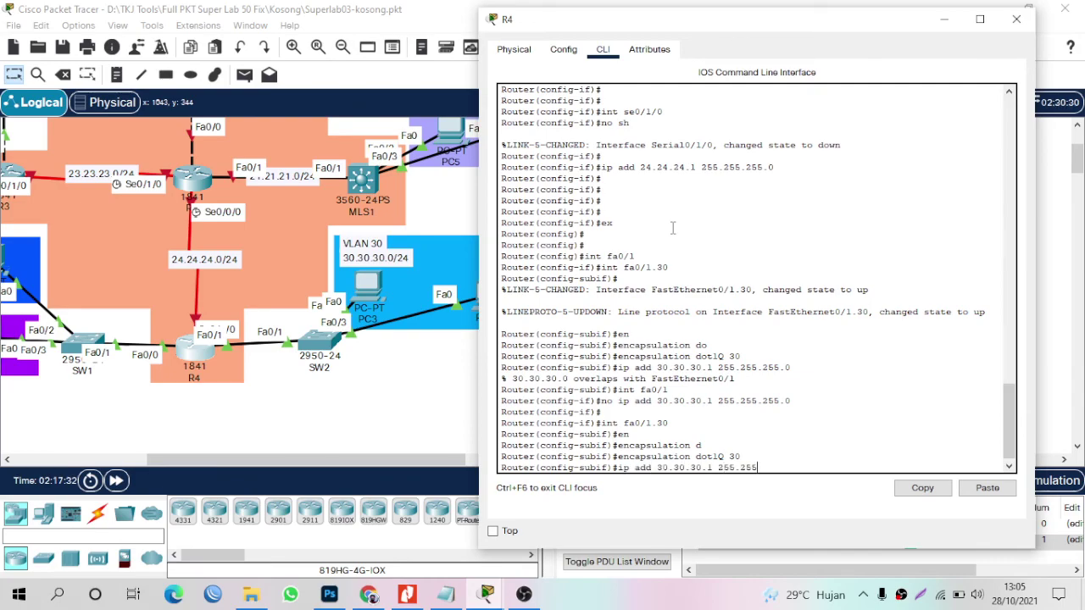
pyautogui.write('.255.0')
pyautogui.press('Return')
pyautogui.press('Return')
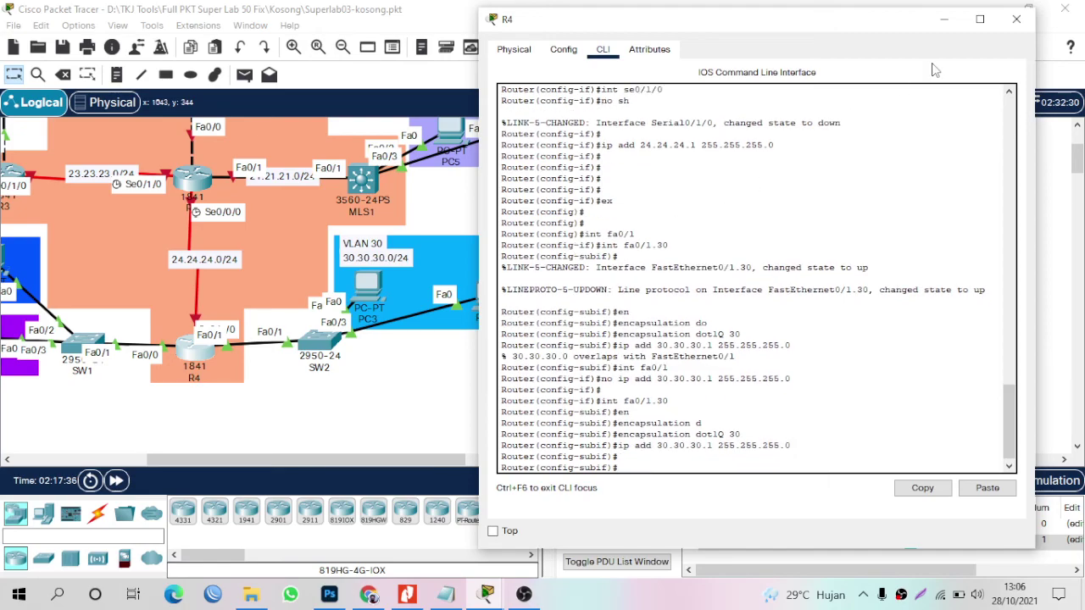
pyautogui.click(1024, 19)
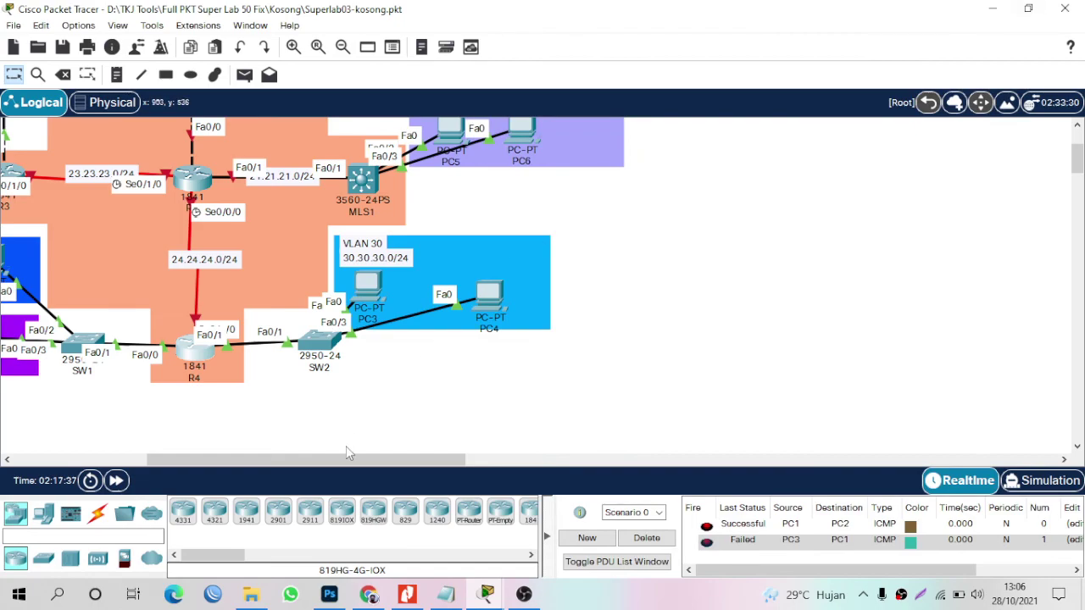
# Send a simple PDU from PC1 to PC3 and delete the scenario's PDU entries.
pyautogui.moveTo(346, 460); pyautogui.dragTo(300, 462)
pyautogui.press('p')
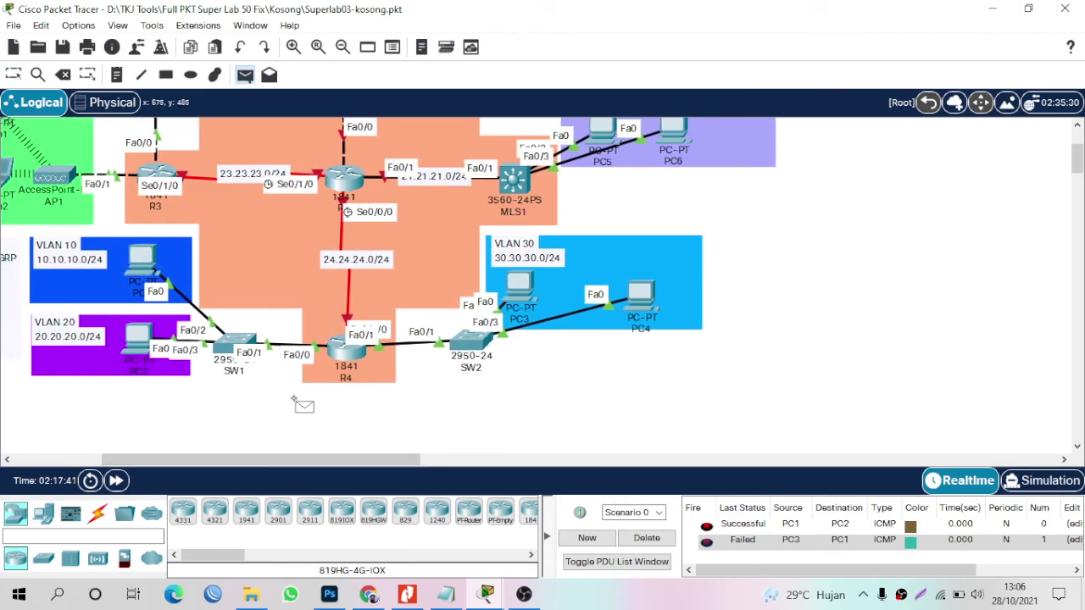
pyautogui.click(149, 265)
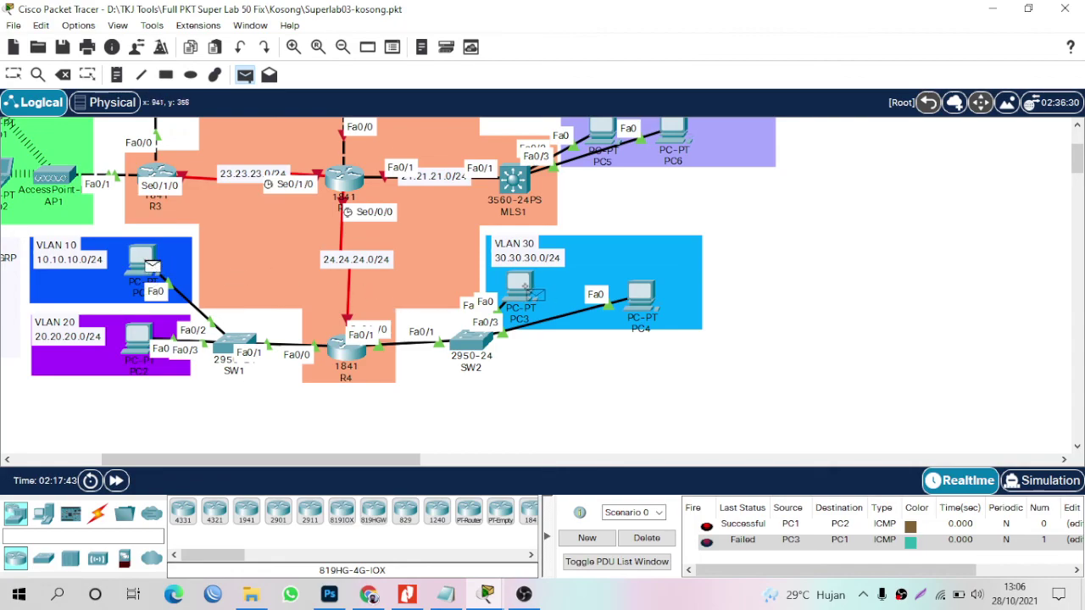
pyautogui.click(519, 289)
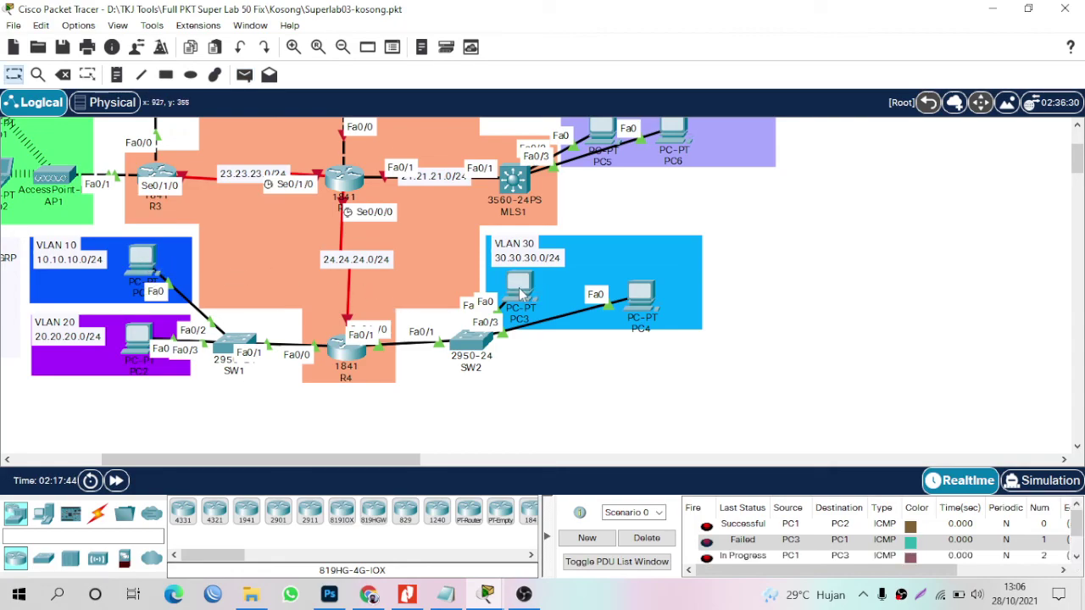
pyautogui.doubleClick(707, 559)
pyautogui.click(666, 540)
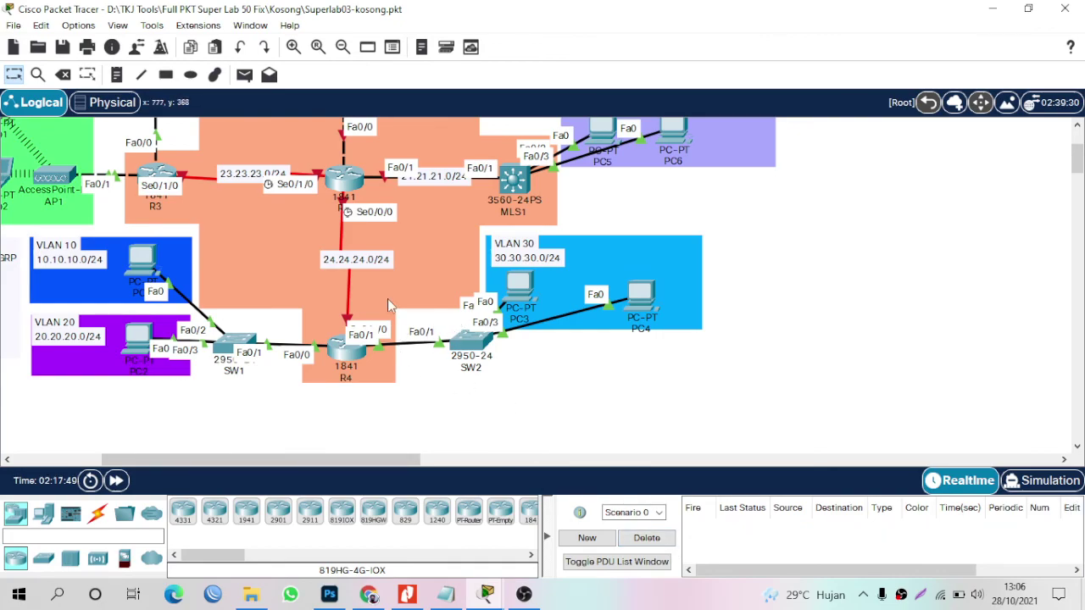
# Open the command-line interface of multilayer switch MLS1.
pyautogui.scroll(2, 388, 298)
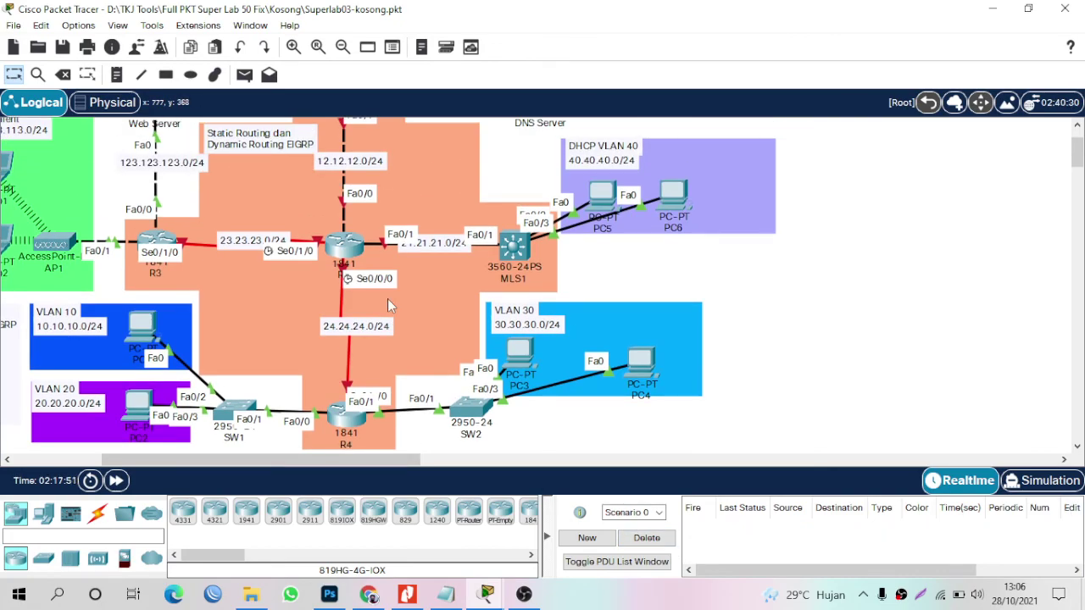
pyautogui.scroll(2, 648, 286)
pyautogui.scroll(1, 648, 287)
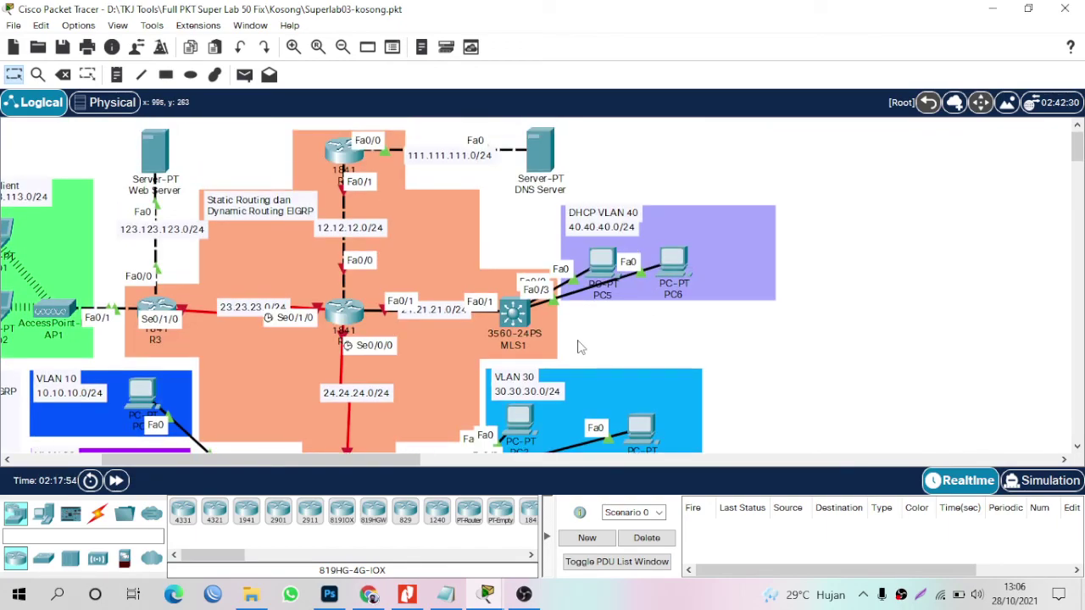
pyautogui.click(509, 311)
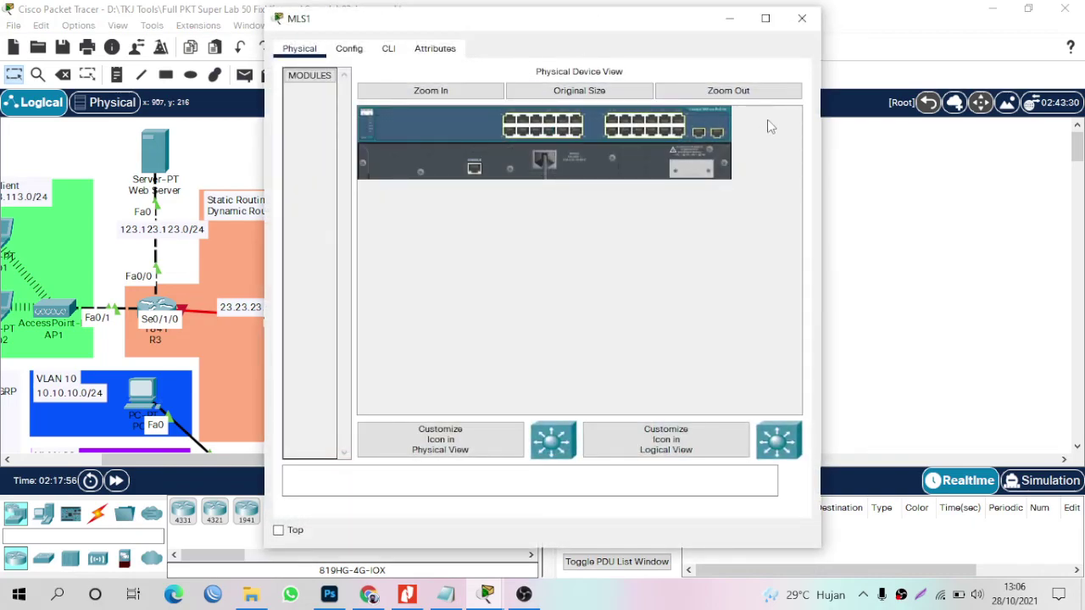
pyautogui.click(1024, 247)
pyautogui.moveTo(405, 467); pyautogui.dragTo(525, 466)
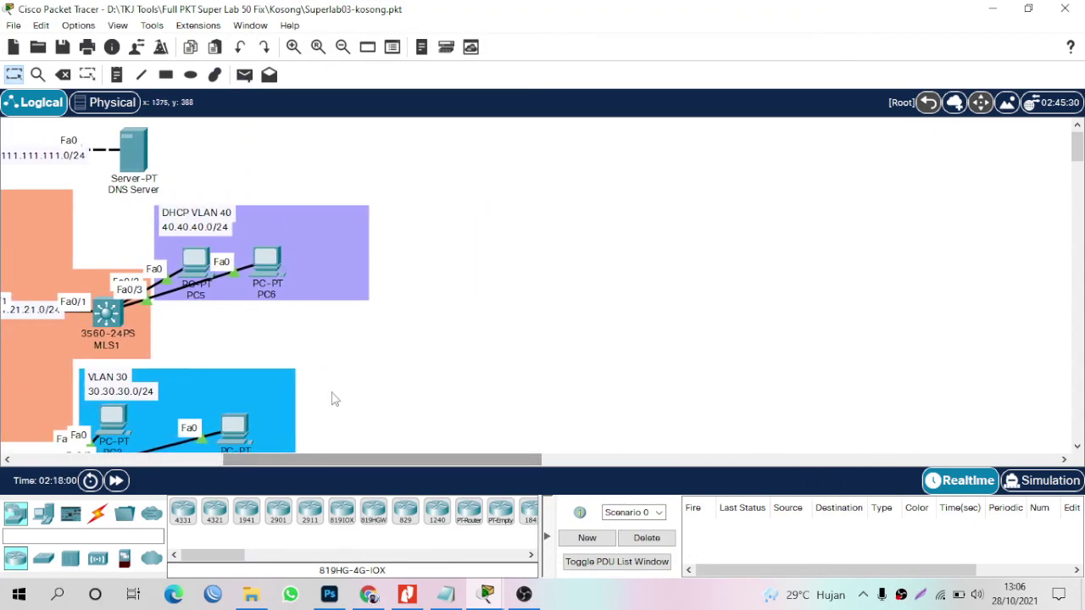
pyautogui.click(106, 316)
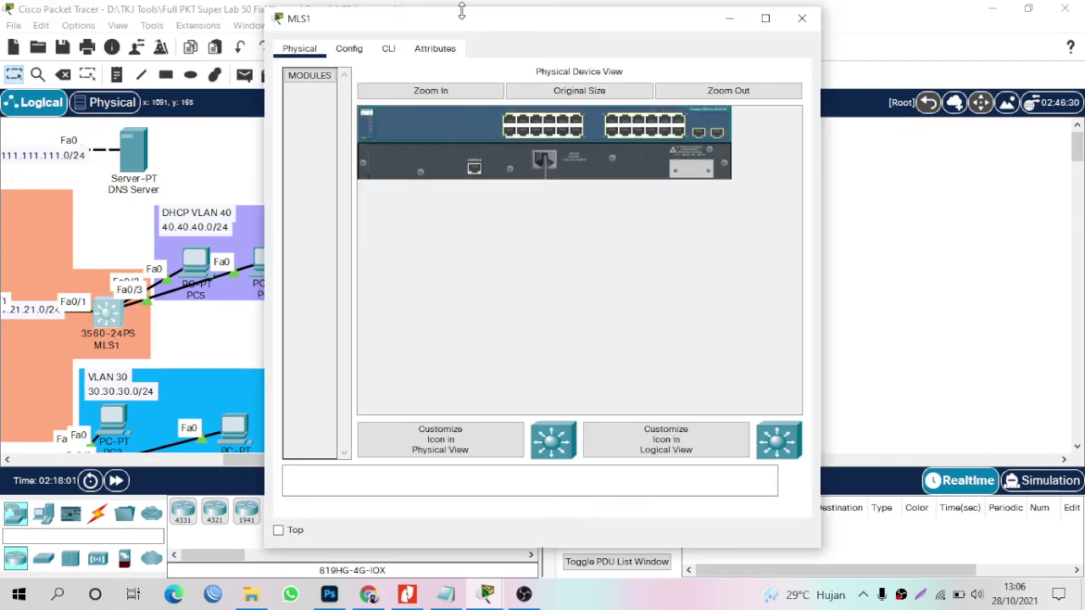
pyautogui.moveTo(461, 11); pyautogui.dragTo(567, 16)
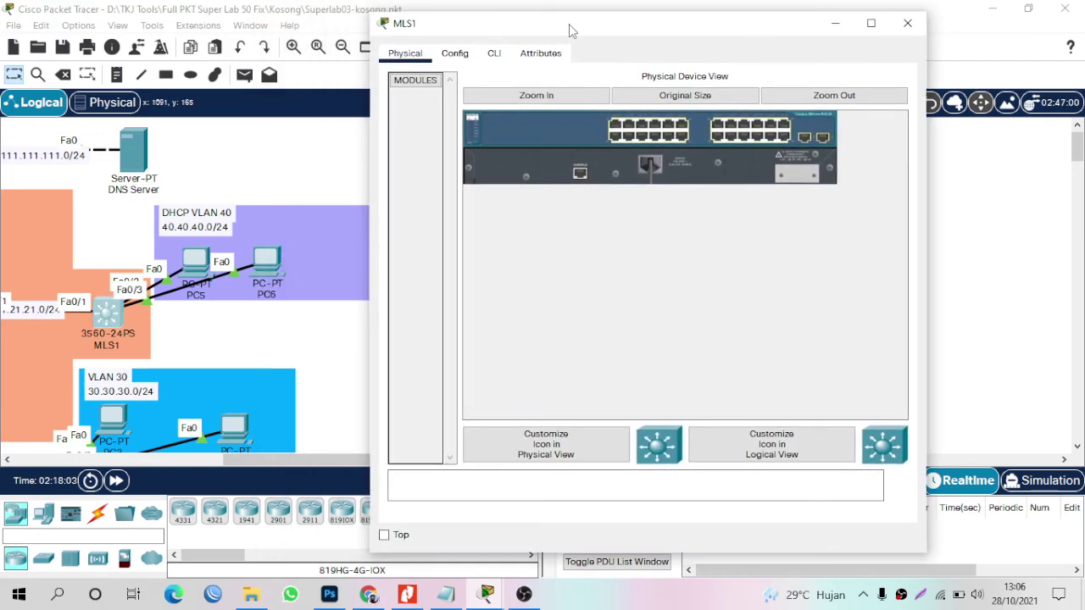
pyautogui.click(494, 55)
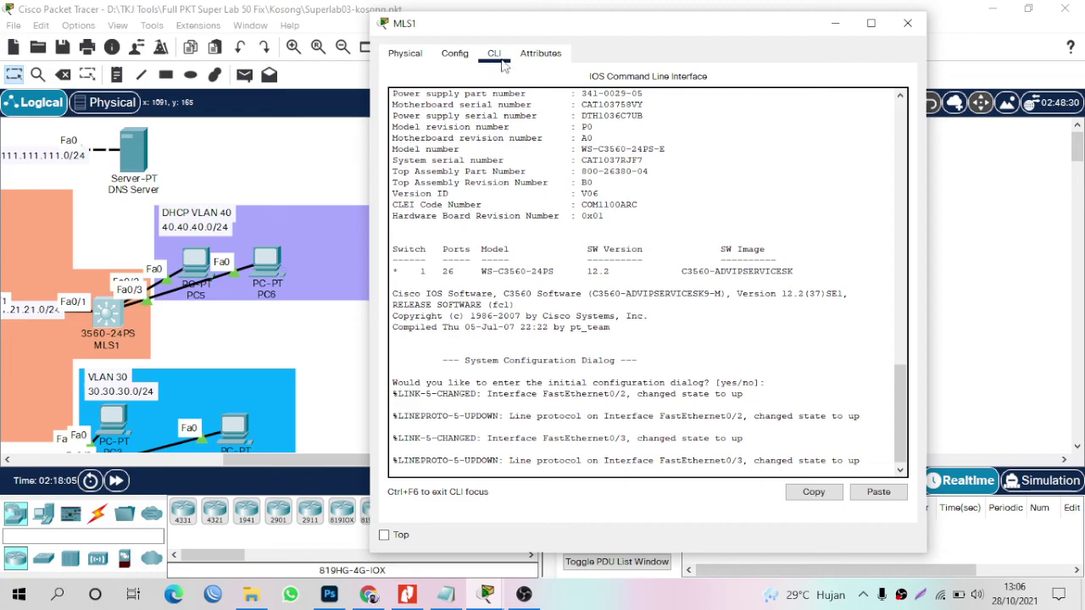
# Decline MLS1's initial configuration dialog and enter global configuration mode.
pyautogui.press('Return')
pyautogui.press('Return')
pyautogui.press('Return')
pyautogui.write('no')
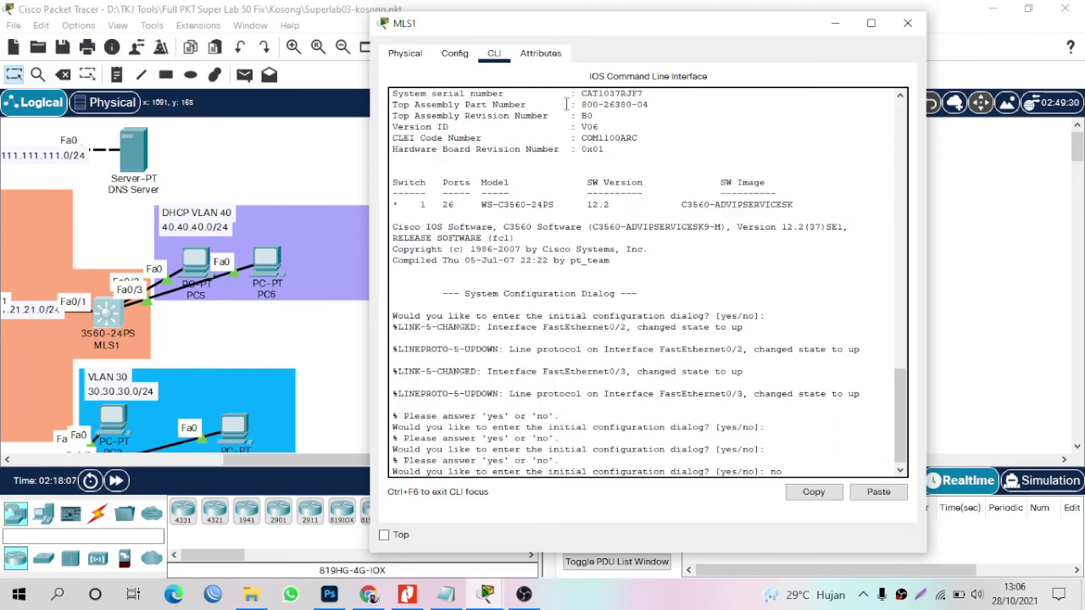
pyautogui.press('Return')
pyautogui.press('Return')
pyautogui.write('en')
pyautogui.press('Return')
pyautogui.write('conf t')
pyautogui.press('Return')
pyautogui.press('Return')
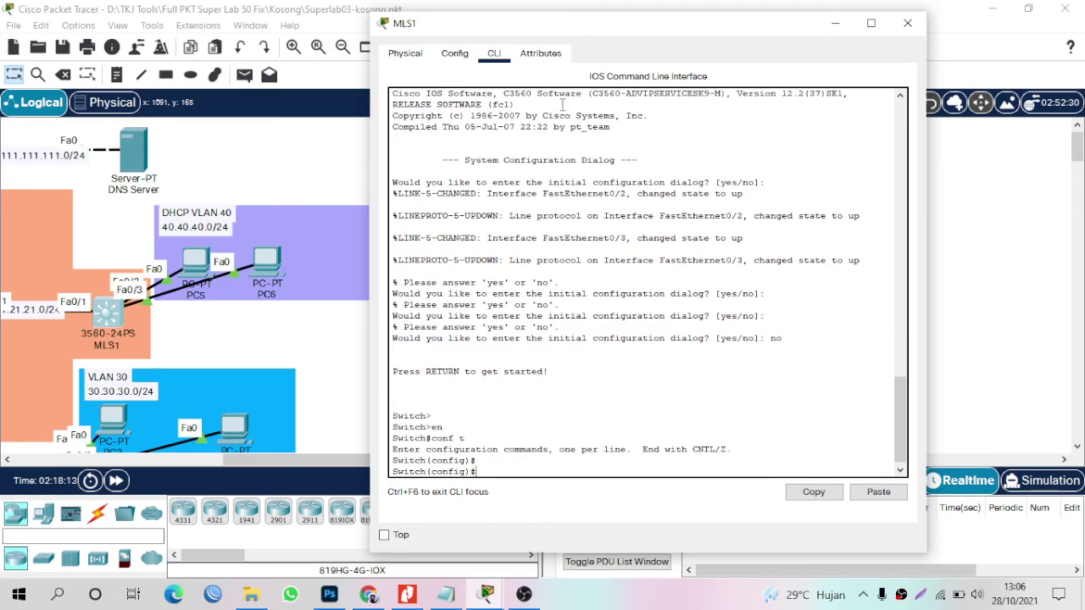
# Create VLAN 40 on MLS1, keeping the topology around the switch in view beside its window.
pyautogui.moveTo(242, 464); pyautogui.dragTo(187, 462)
pyautogui.click(286, 313)
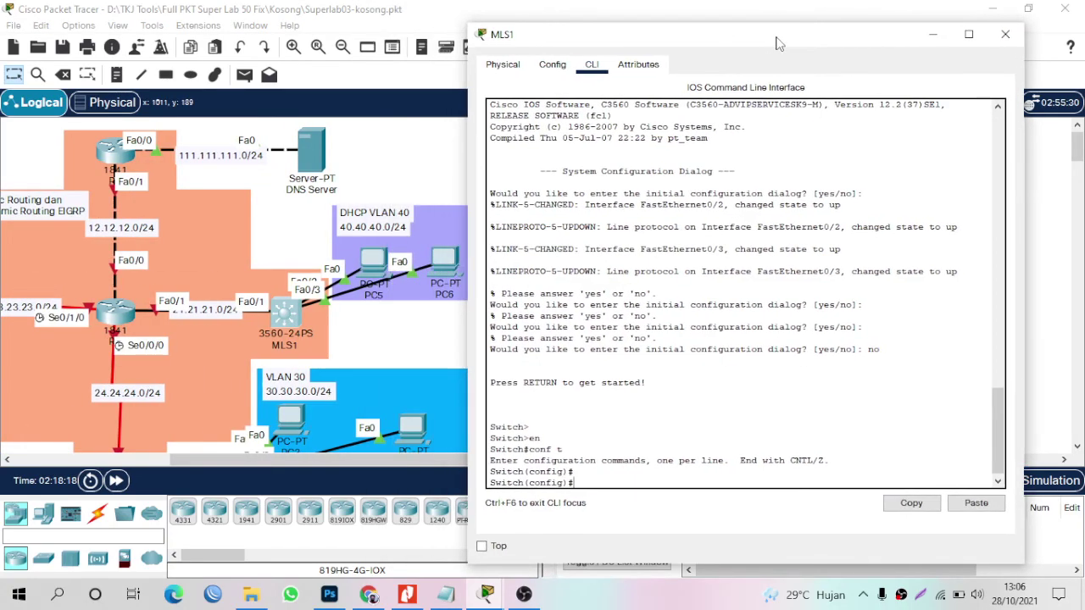
pyautogui.moveTo(778, 43); pyautogui.dragTo(815, 30)
pyautogui.write('vlan 40')
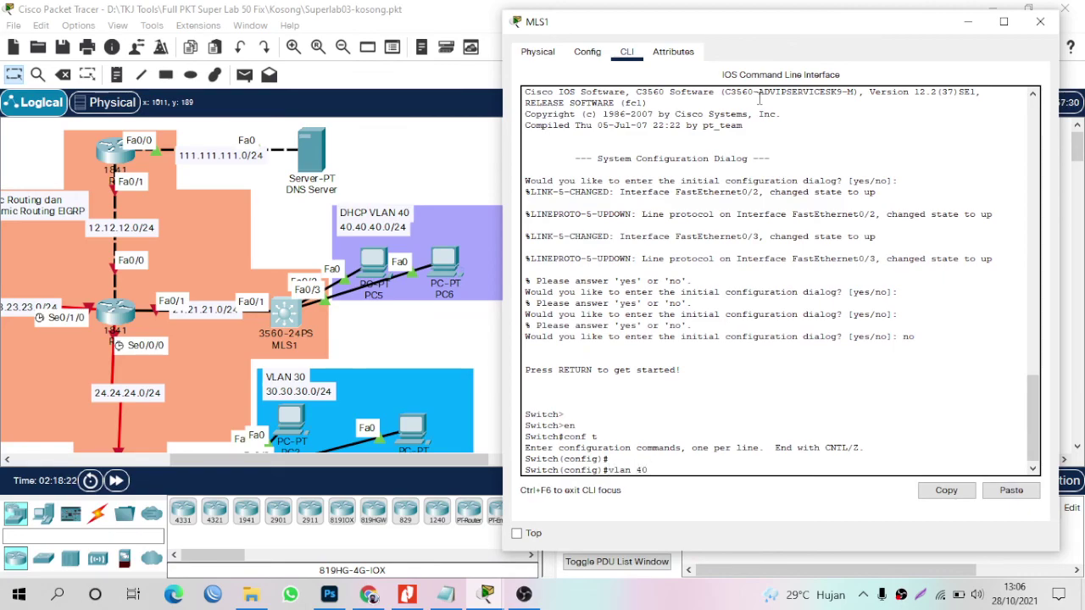
pyautogui.press('Return')
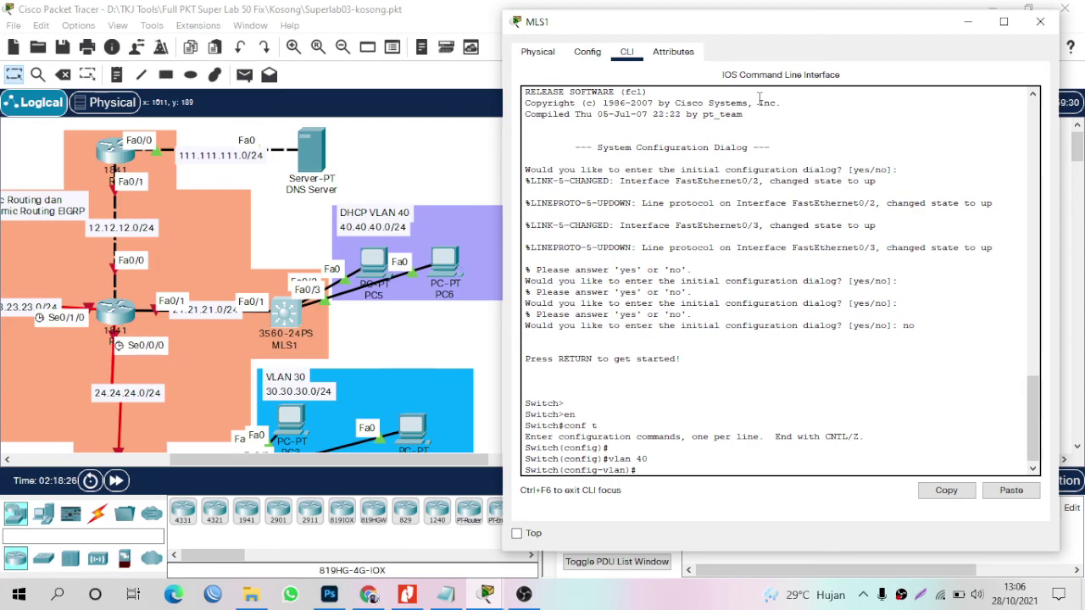
# Set MLS1's interface range fa0/2-3 to switchport access mode.
pyautogui.write('int ra fa0/2-3')
pyautogui.press('Return')
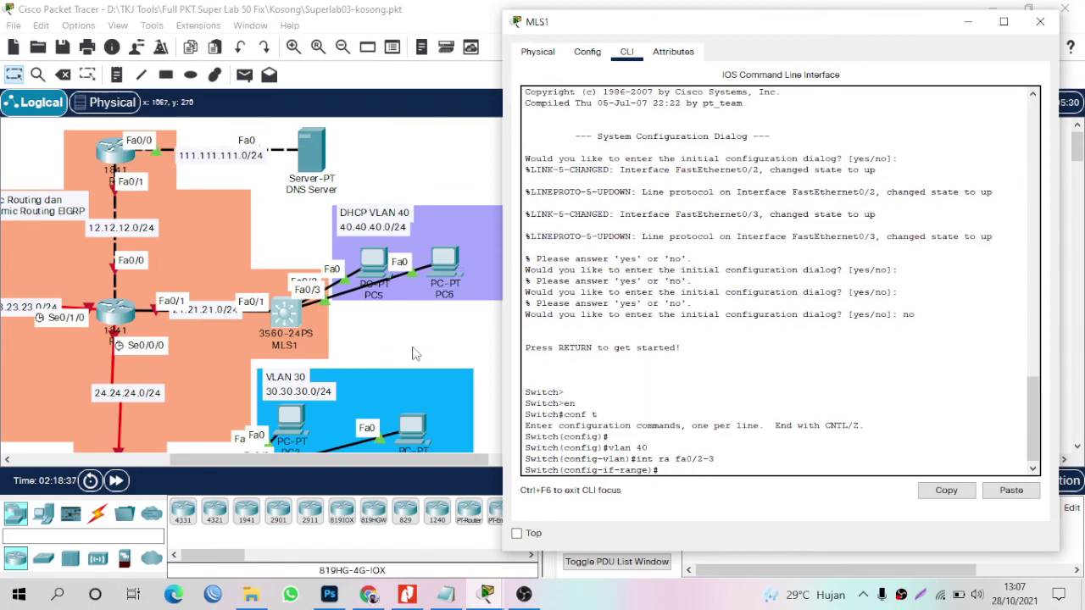
pyautogui.write('sw')
pyautogui.press('Tab')
pyautogui.write('mo')
pyautogui.press('Tab')
pyautogui.write('aac')
pyautogui.press('Tab')
pyautogui.press('BackSpace')
pyautogui.press('BackSpace')
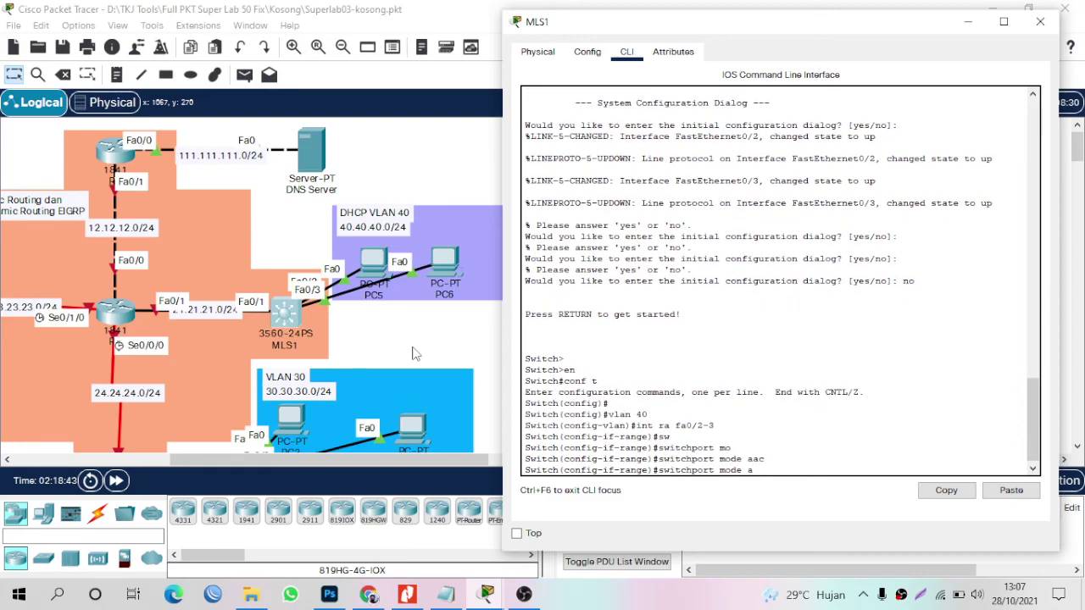
pyautogui.write('c')
pyautogui.press('Tab')
pyautogui.press('Return')
# Assign the selected interface range fa0/2-3 to access VLAN 40.
pyautogui.write('sw')
pyautogui.press('Tab')
pyautogui.write('acc')
pyautogui.press('Tab')
pyautogui.write('vlan ')
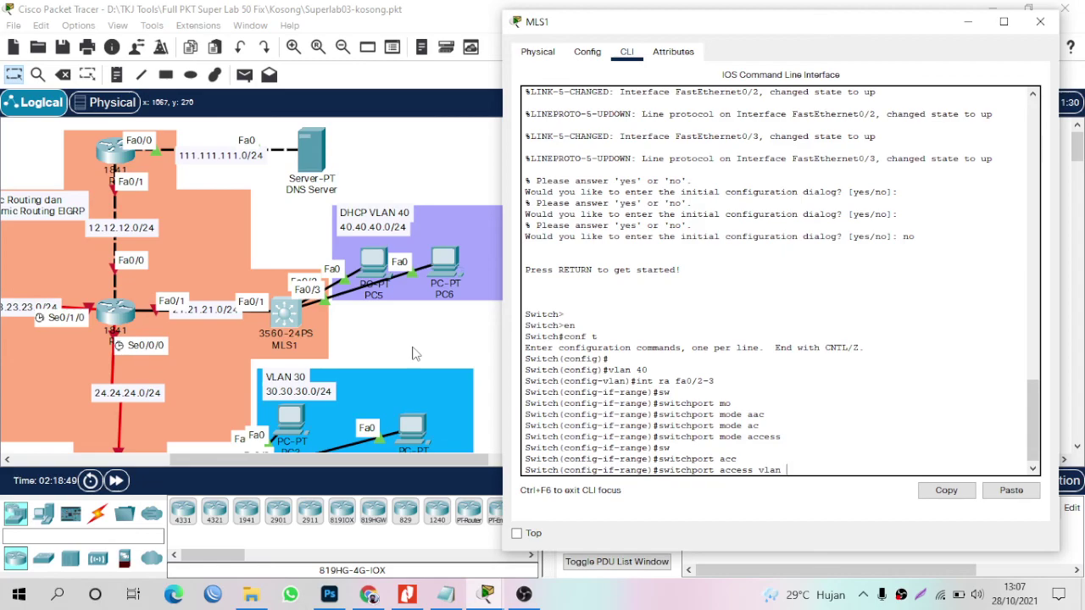
pyautogui.write('40')
pyautogui.press('Return')
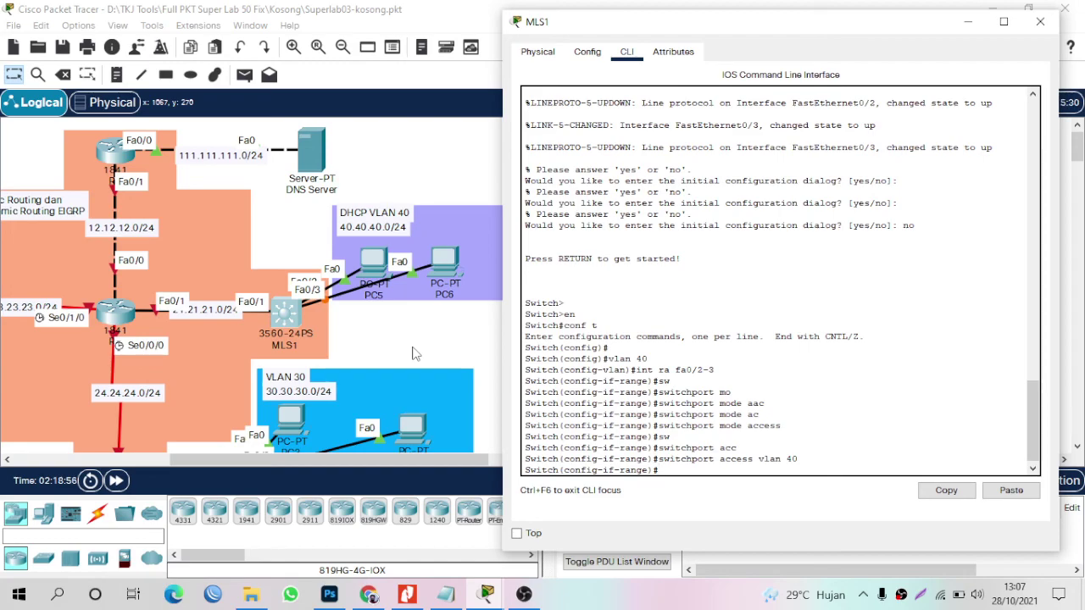
# Leave the interface range on MLS1 and enable interface fa0/1 with no shutdown.
pyautogui.write('ex')
pyautogui.press('Return')
pyautogui.write('int')
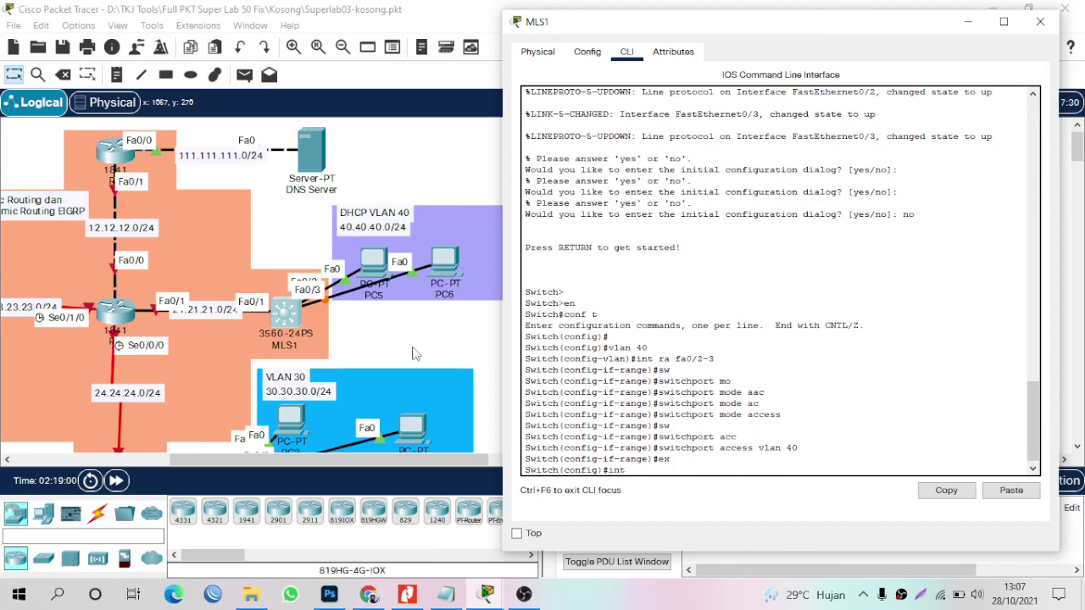
pyautogui.write(' fa0/1')
pyautogui.press('Return')
pyautogui.write('no sh')
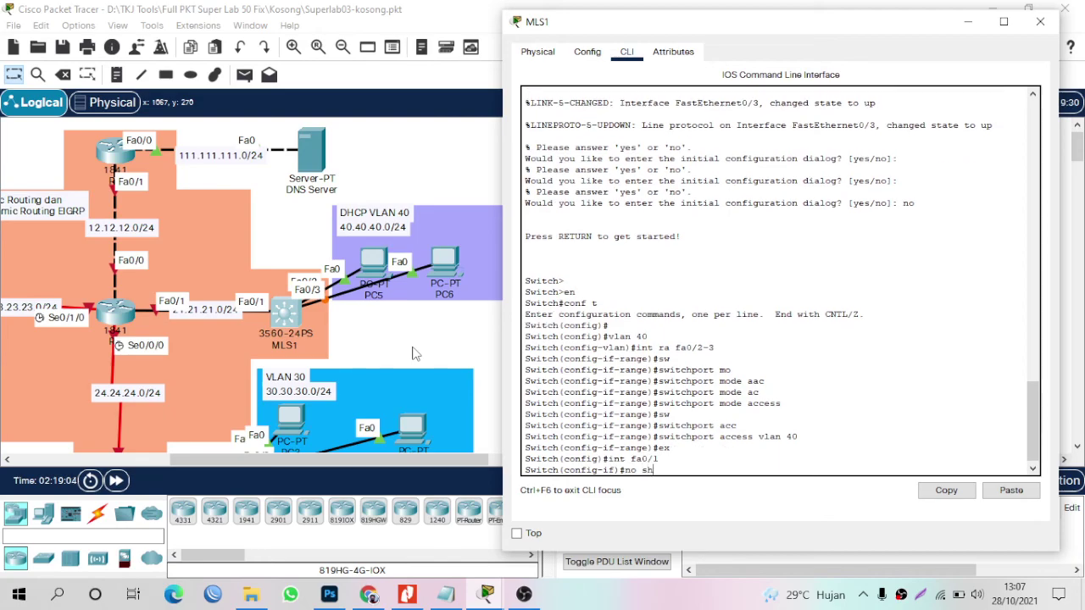
pyautogui.press('Return')
# Try to assign IP address 21.21.21.1 255.255.255.0 to MLS1's fa0/1 while it is still a switchport.
pyautogui.write('i')
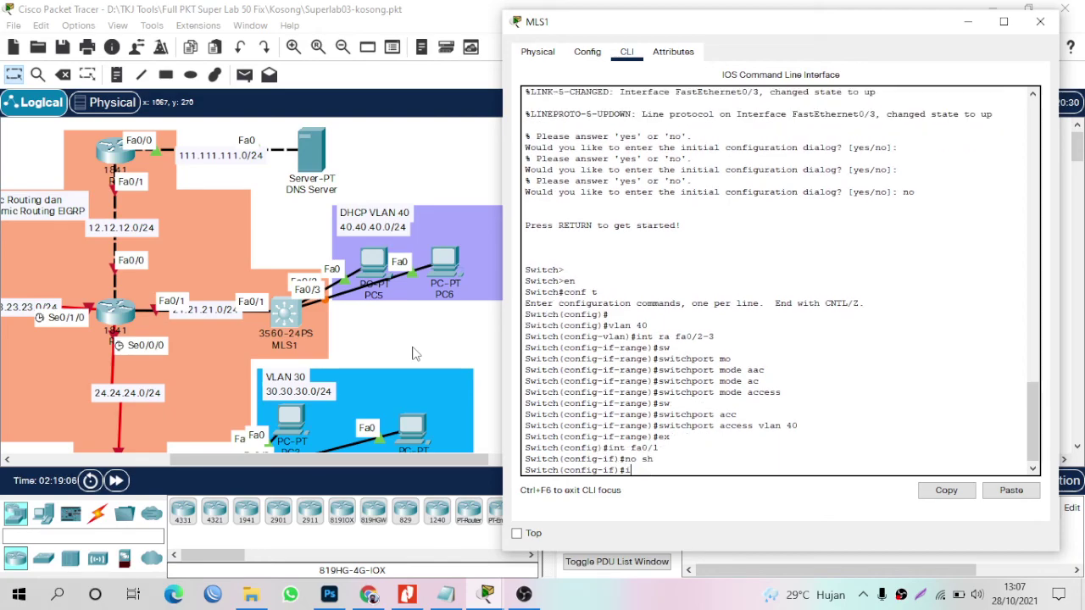
pyautogui.write('p add 21.21.21.1 255.255.255.0')
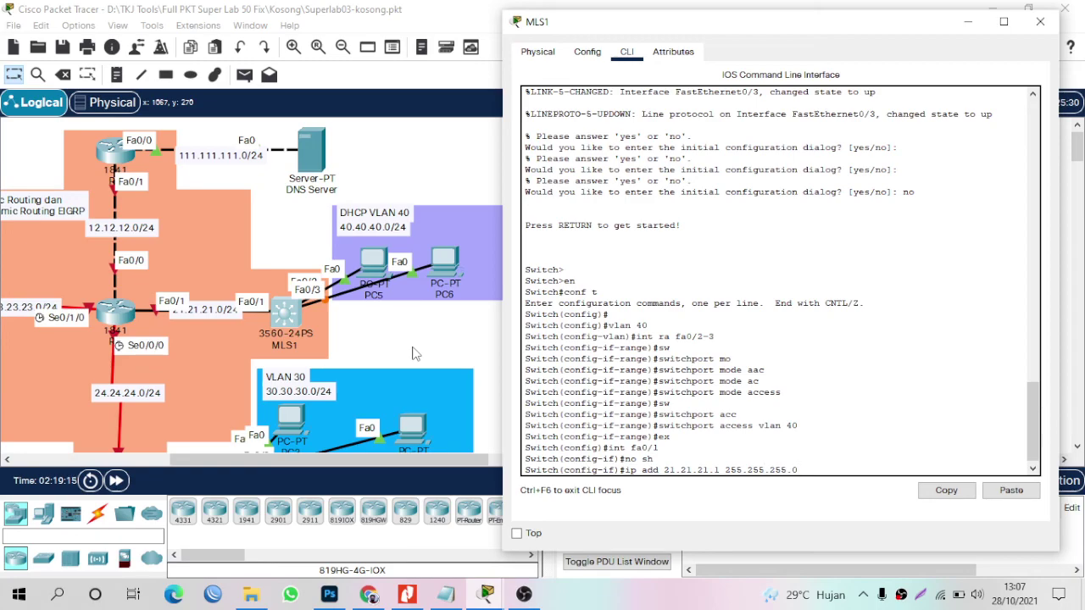
pyautogui.press('Return')
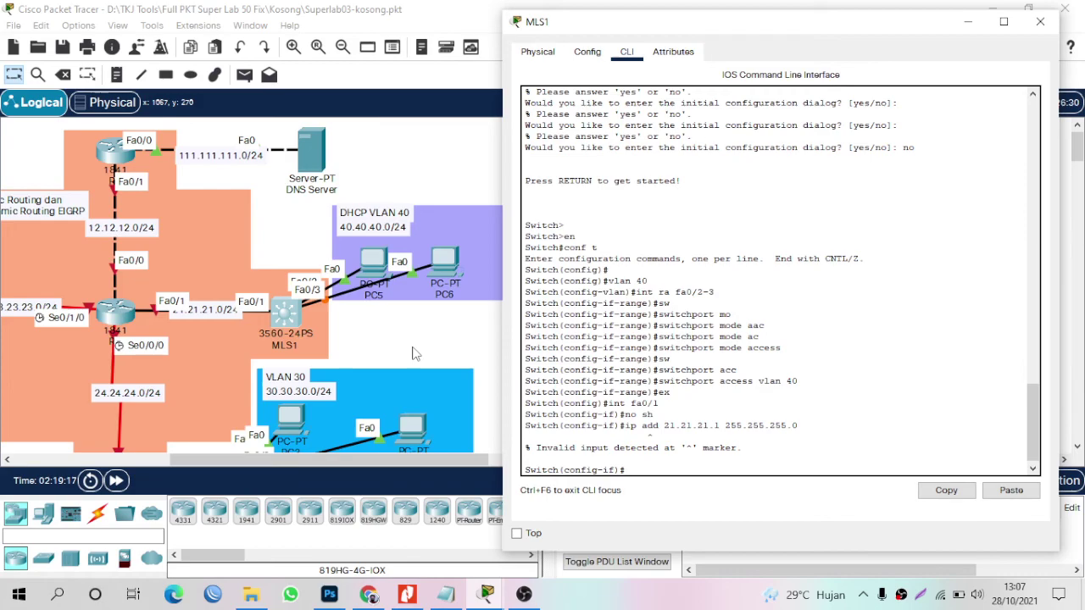
# Make MLS1's fa0/1 a routed port with no switchport, assign it 21.21.21.1 255.255.255.0, and return to global configuration mode.
pyautogui.press('Up')
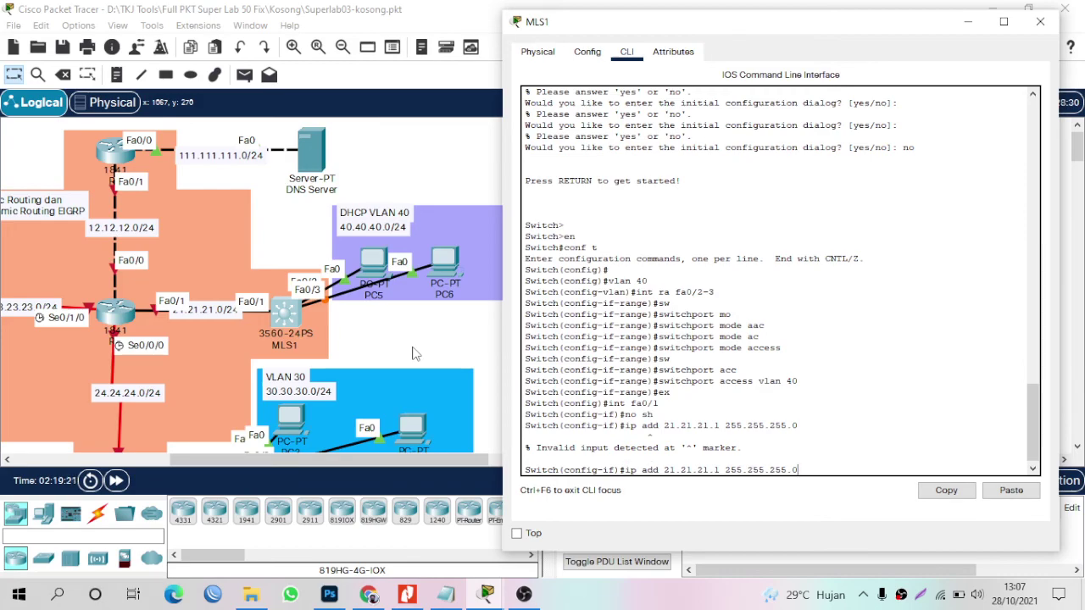
pyautogui.press('Up')
pyautogui.press('BackSpace')
pyautogui.press('BackSpace')
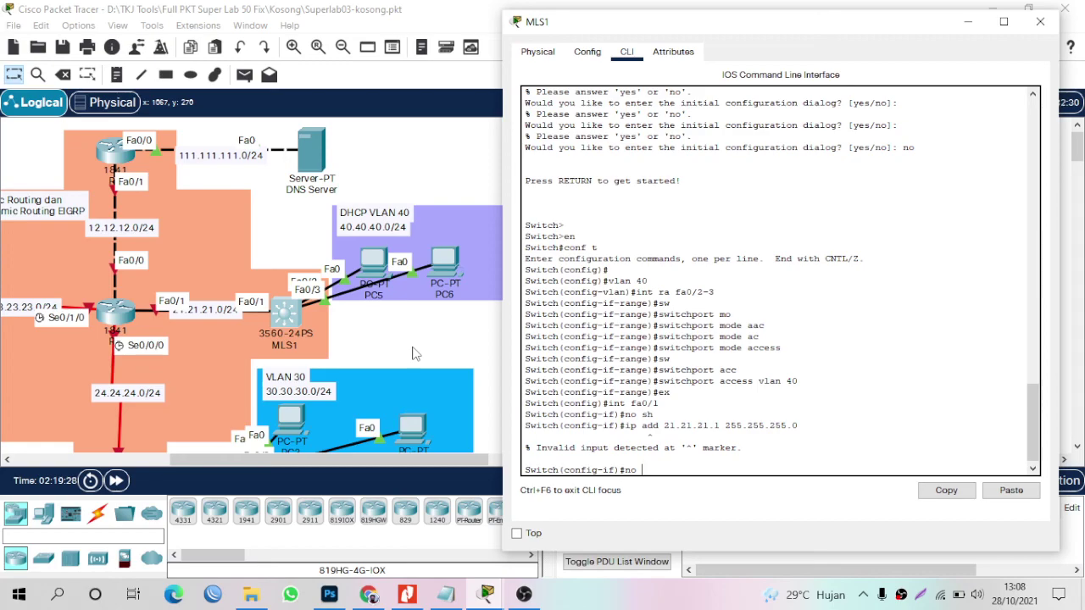
pyautogui.write('sw')
pyautogui.press('Tab')
pyautogui.press('Up')
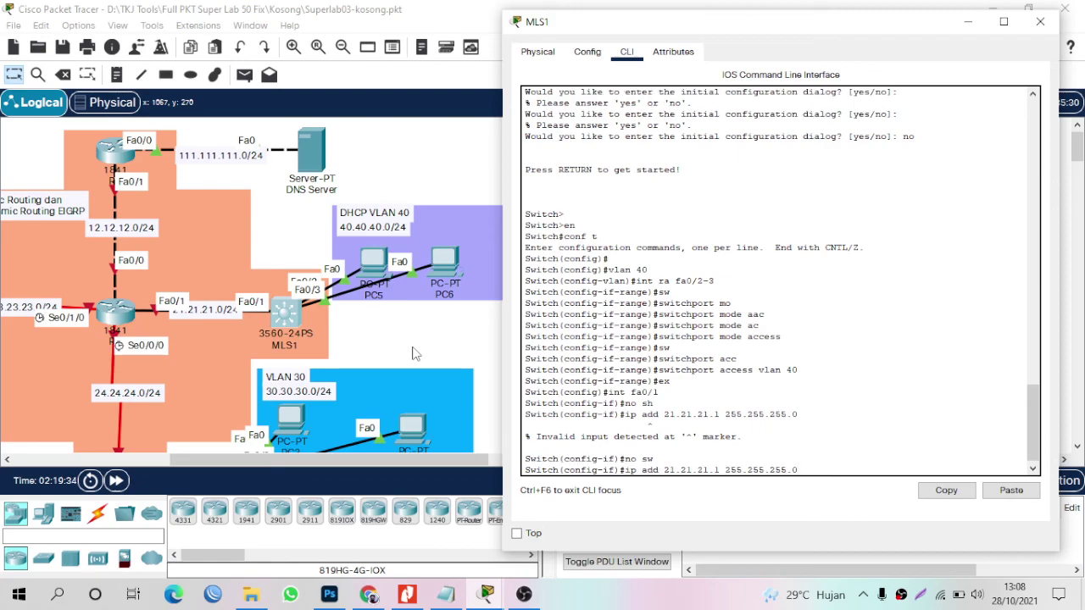
pyautogui.press('Return')
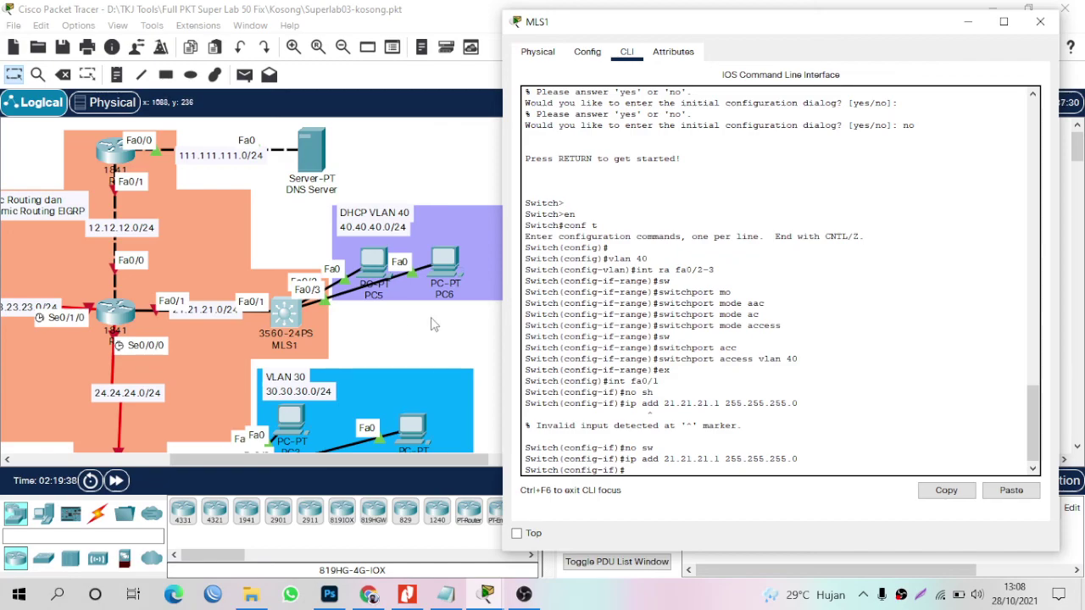
pyautogui.press('Return')
pyautogui.press('Return')
pyautogui.write('ex')
pyautogui.press('Return')
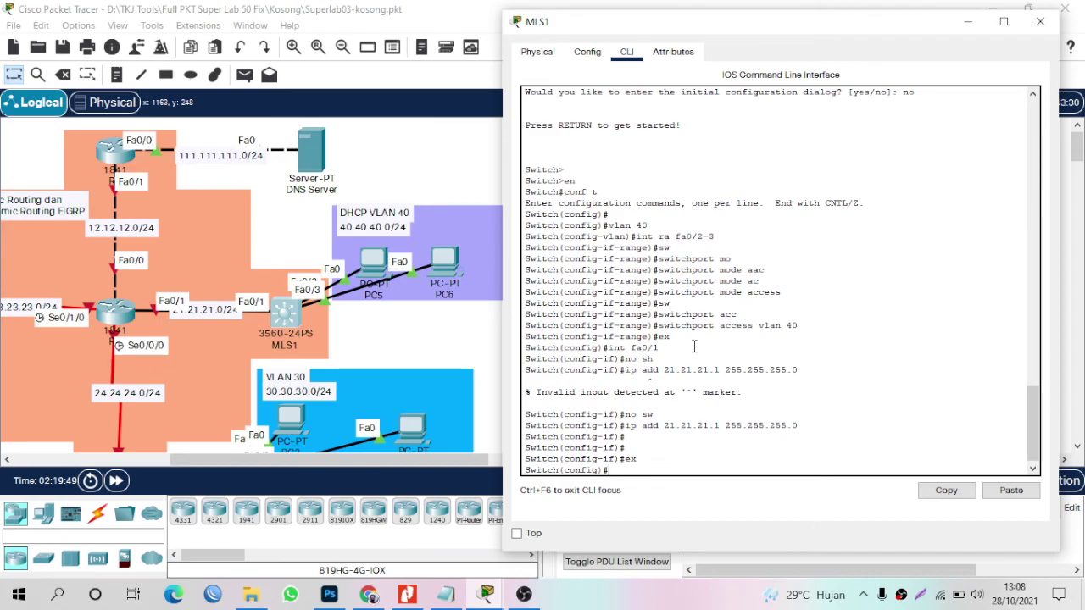
# Create a DHCP pool named vlan40 on MLS1, written without a space.
pyautogui.write('int')
pyautogui.press('BackSpace')
pyautogui.press('BackSpace')
pyautogui.press('BackSpace')
pyautogui.press('BackSpace')
pyautogui.write('ip dhcp pool vlan 40')
pyautogui.press('Return')
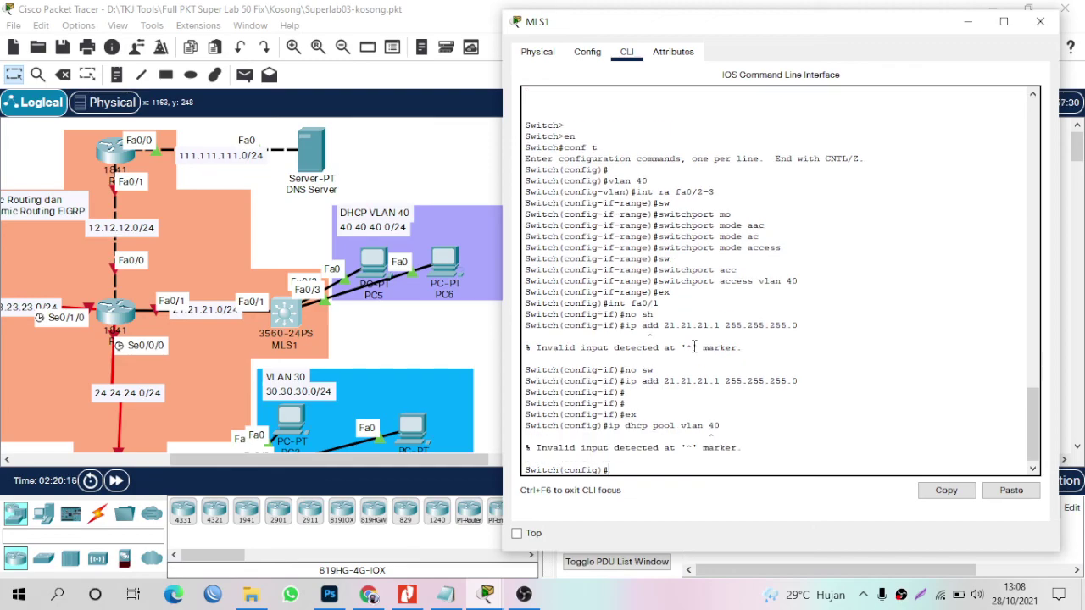
pyautogui.press('Up')
pyautogui.press('BackSpace')
pyautogui.press('Return')
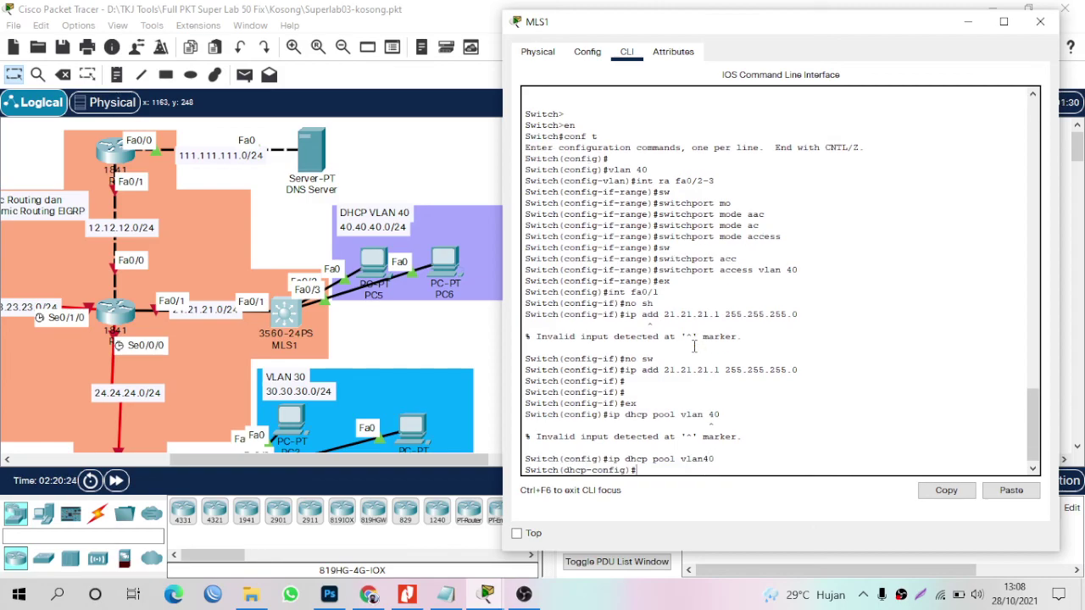
# Set the vlan40 pool's network to 40.40.40.0 255.255.255.0 and its default router to 40.40.40.1.
pyautogui.write('network 40.40.40.0 255.255.255.0')
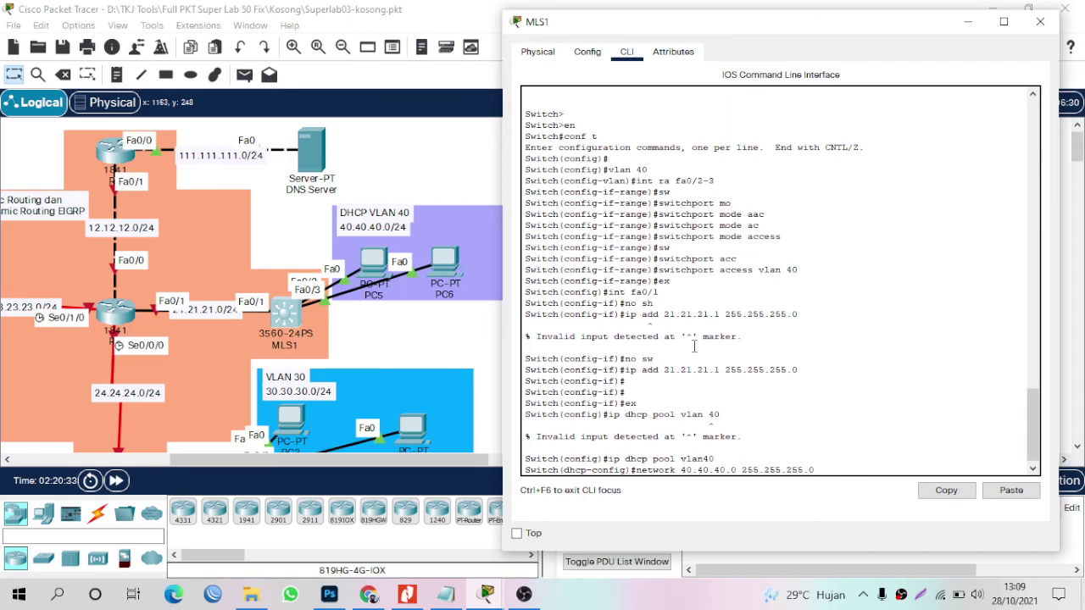
pyautogui.press('Return')
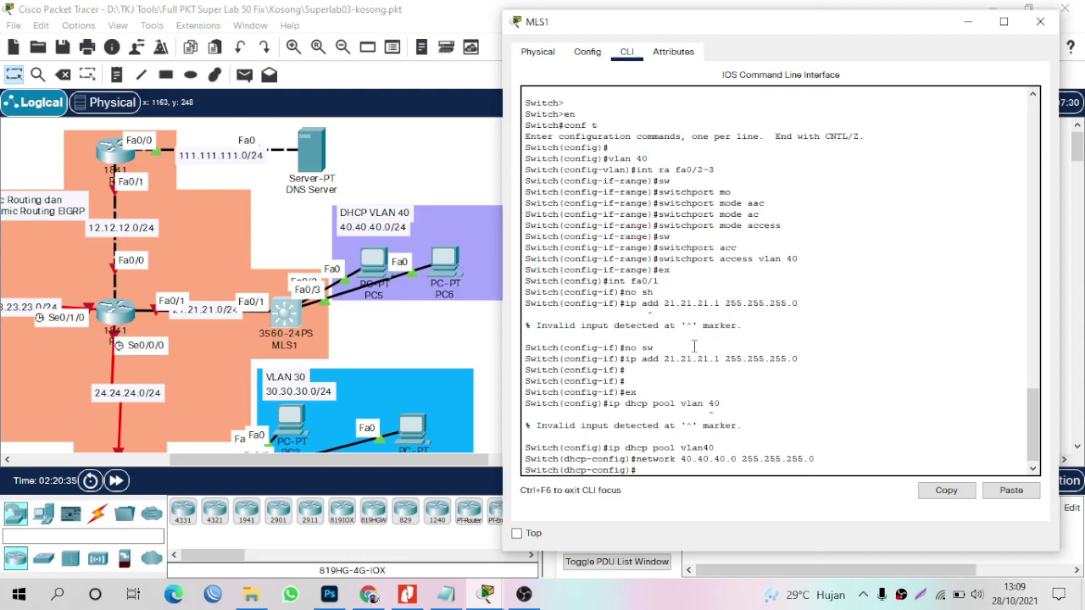
pyautogui.write('default')
pyautogui.press('Tab')
pyautogui.write('40.40.40')
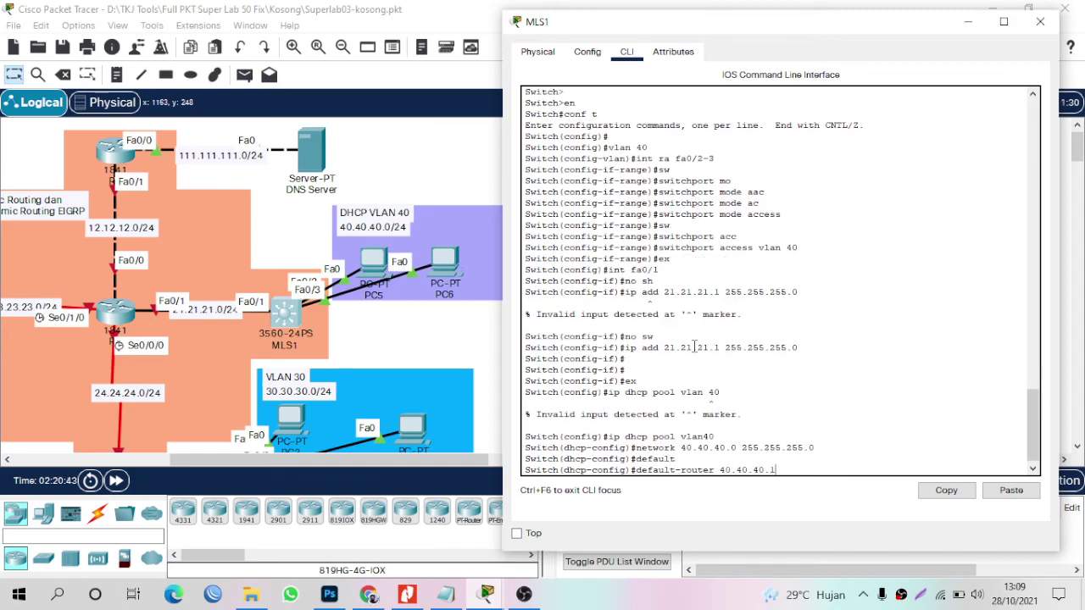
pyautogui.write('.1')
pyautogui.press('Return')
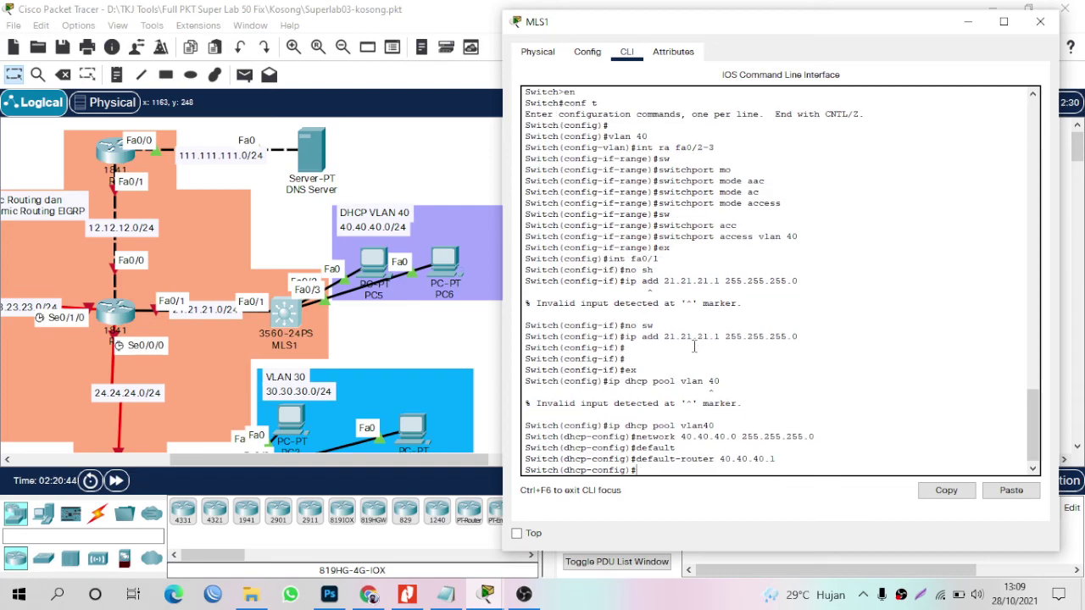
# Set the vlan40 pool's DNS server to 111.111.111.2 and close MLS1's window.
pyautogui.write('dn')
pyautogui.press('Tab')
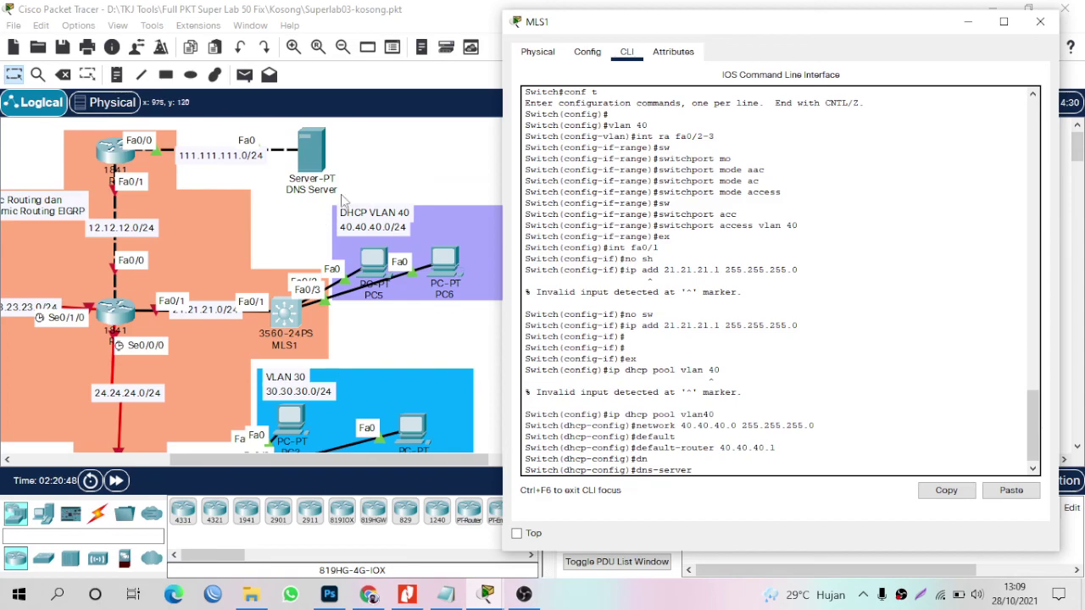
pyautogui.write('111.111.111.2')
pyautogui.press('Return')
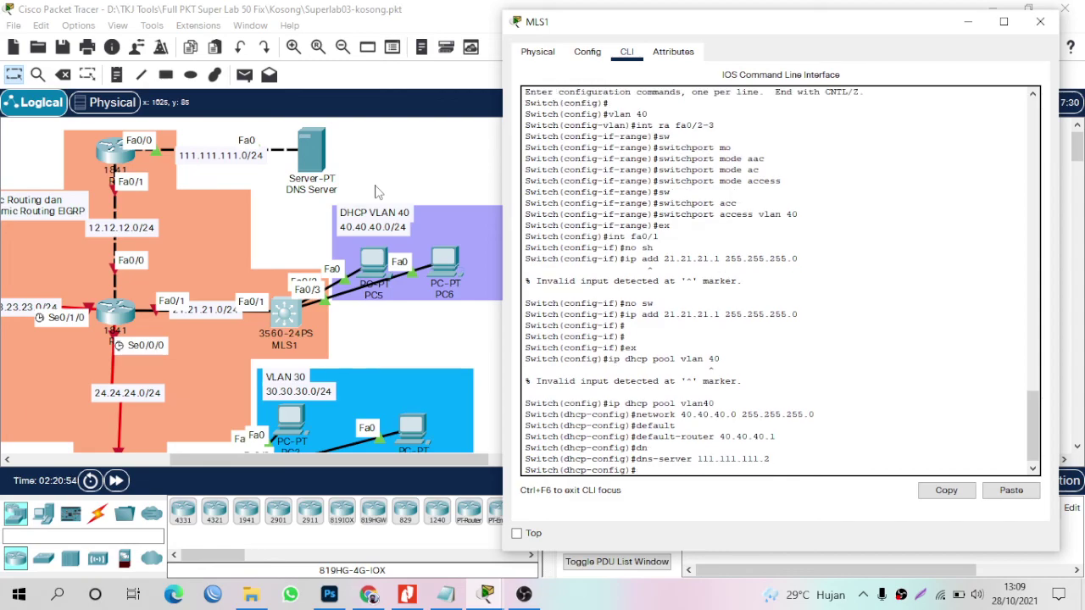
pyautogui.click(1041, 23)
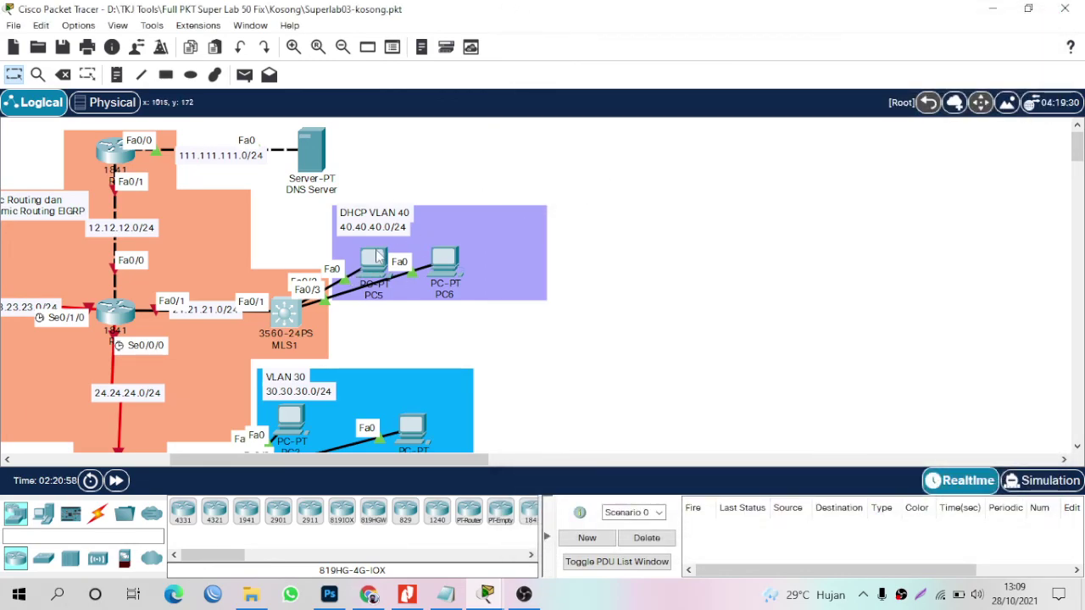
# Try to obtain PC5's IP configuration by toggling from static back to DHCP.
pyautogui.click(384, 262)
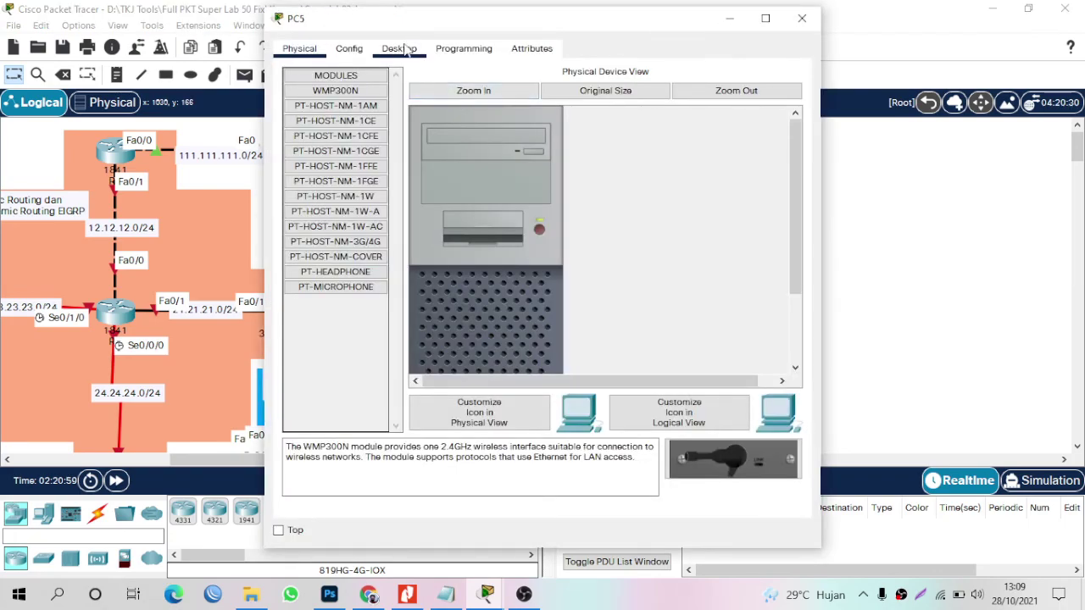
pyautogui.click(406, 49)
pyautogui.click(341, 117)
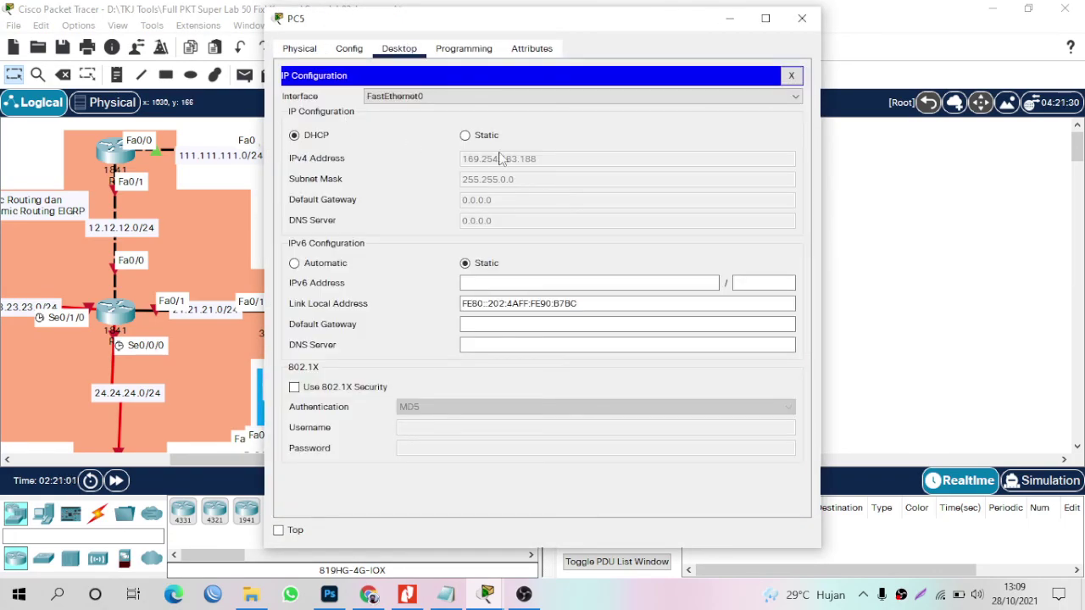
pyautogui.click(477, 138)
pyautogui.click(320, 141)
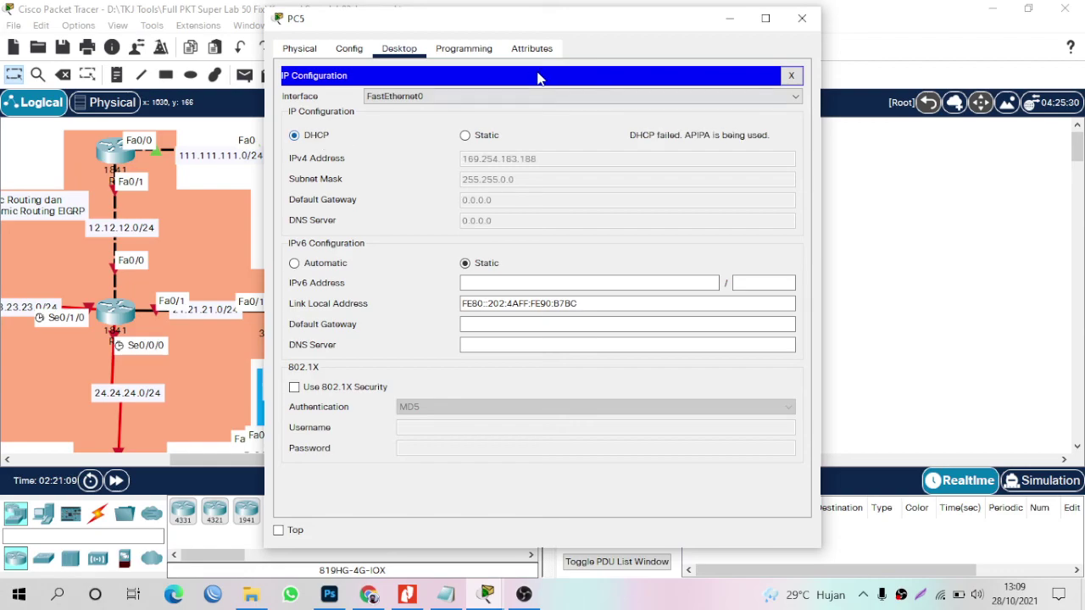
pyautogui.click(802, 18)
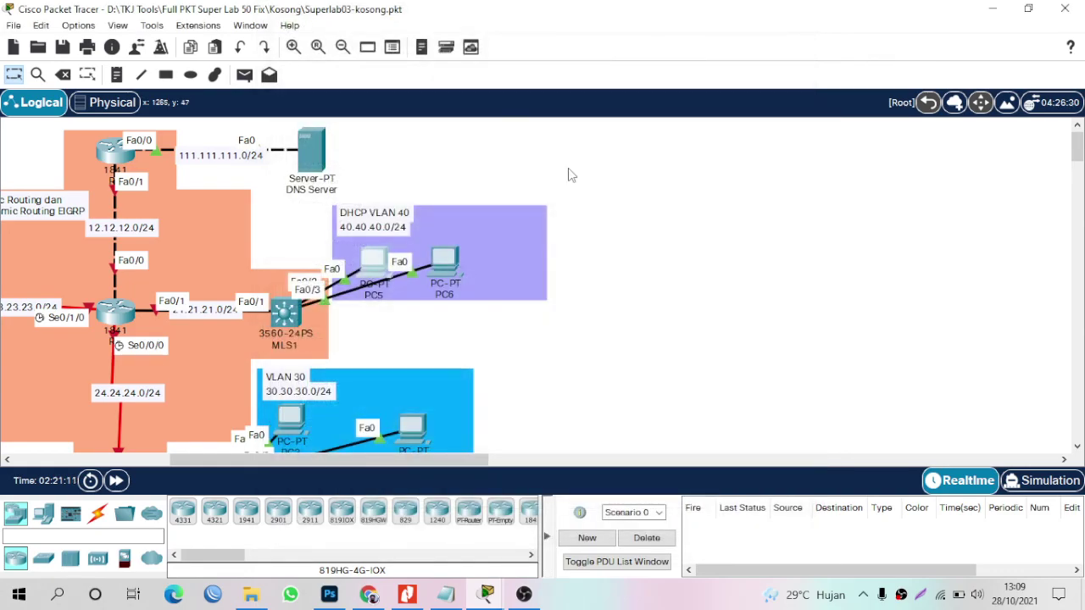
# Reopen MLS1's command line and return from DHCP pool configuration to global configuration mode.
pyautogui.click(286, 314)
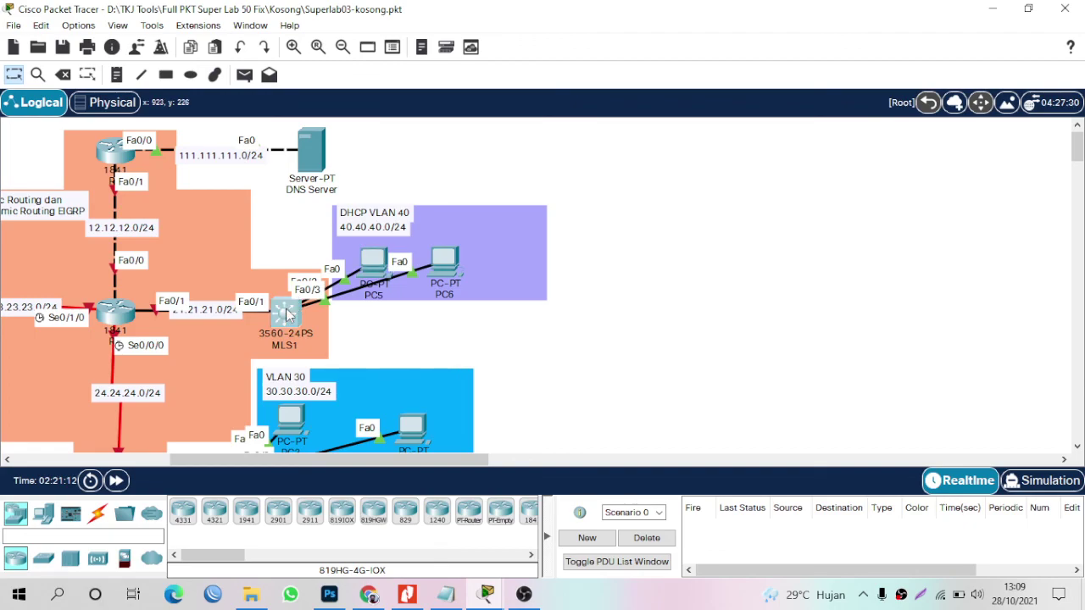
pyautogui.press('Return')
pyautogui.press('Return')
pyautogui.press('Return')
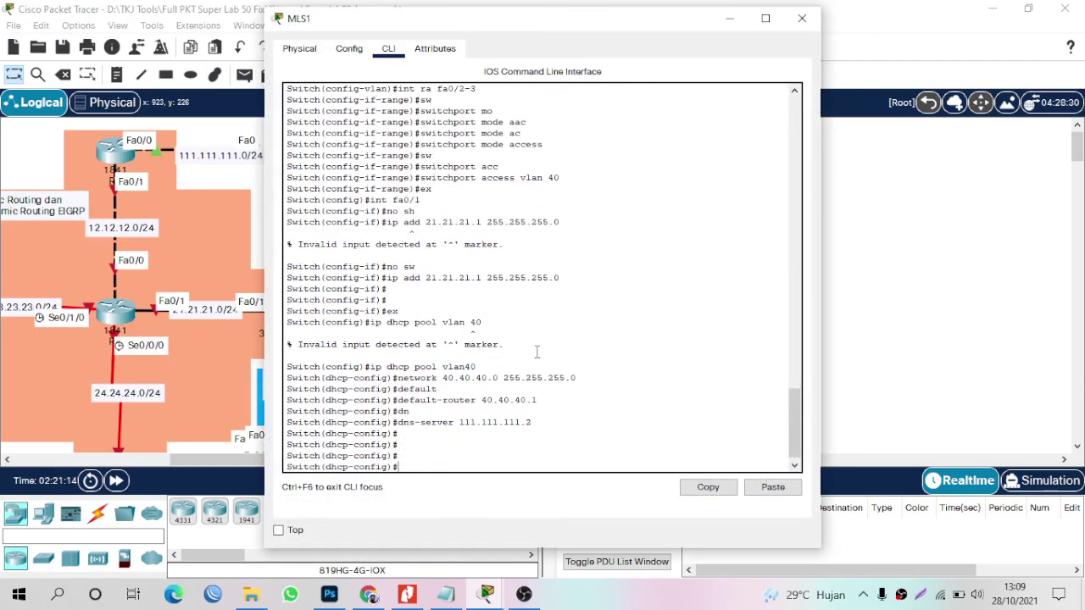
pyautogui.write('ex')
pyautogui.press('Return')
pyautogui.press('Return')
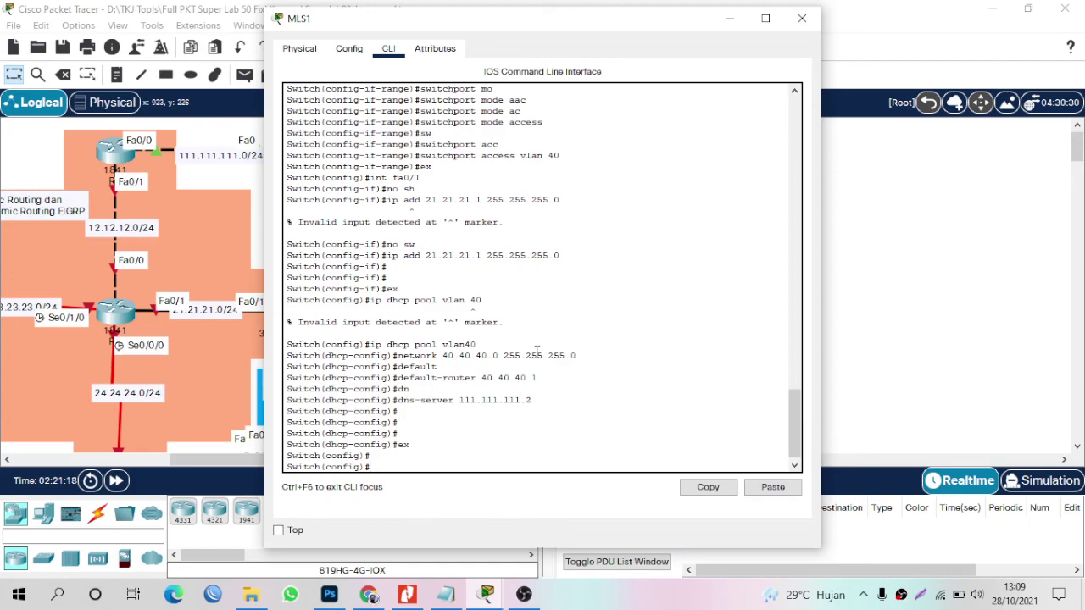
# Assign IP address 40.40.40.1 255.255.255.0 to MLS1's VLAN 40 interface and close the switch window.
pyautogui.write('int vlan 30')
pyautogui.press('BackSpace')
pyautogui.press('BackSpace')
pyautogui.write('40')
pyautogui.press('Return')
pyautogui.press('Return')
pyautogui.write('ip add 40.40.40.1 255.255.255.0')
pyautogui.press('Return')
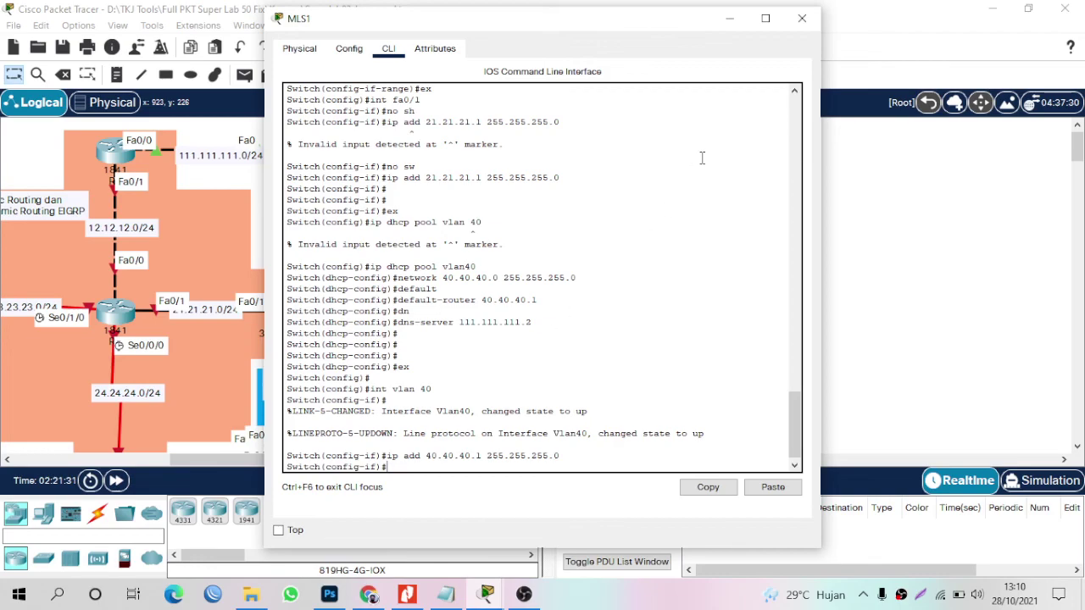
pyautogui.click(801, 17)
# Renew PC5's IP configuration by switching it to static and back to DHCP.
pyautogui.click(376, 261)
pyautogui.click(348, 101)
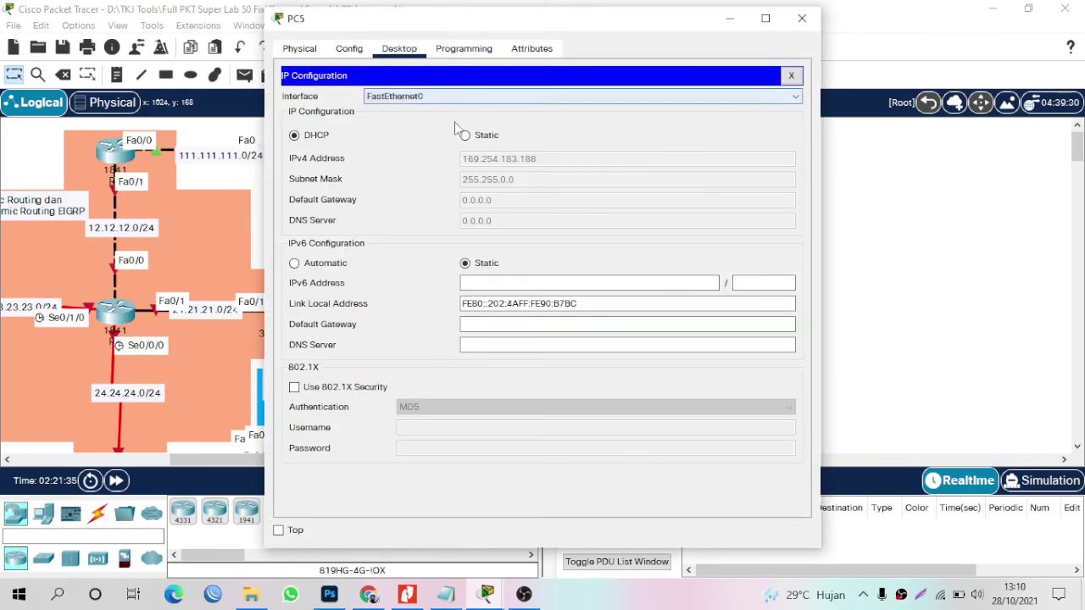
pyautogui.click(465, 135)
pyautogui.click(297, 137)
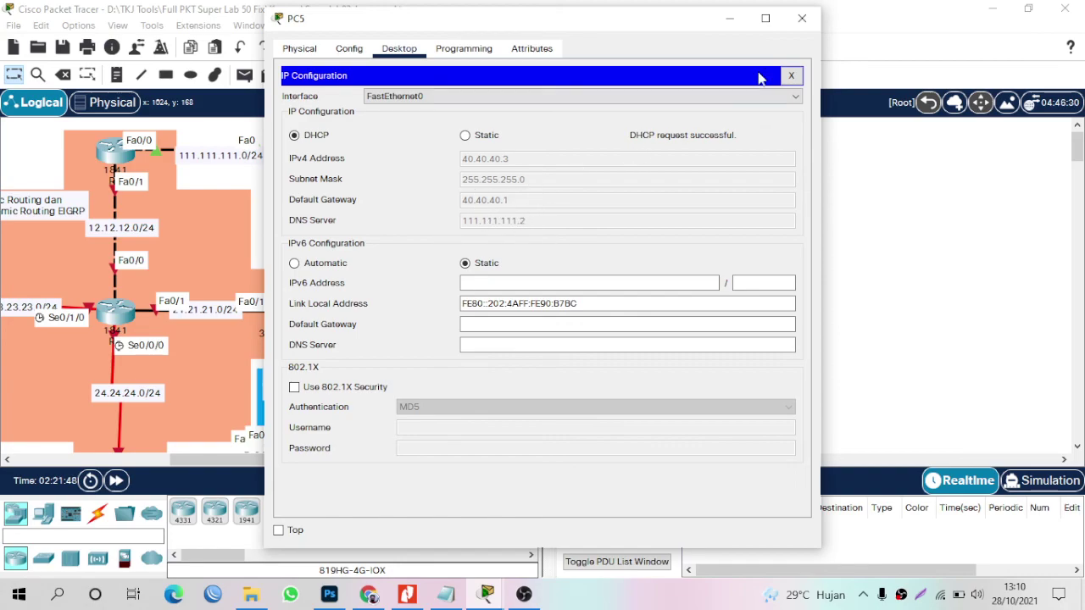
pyautogui.click(802, 19)
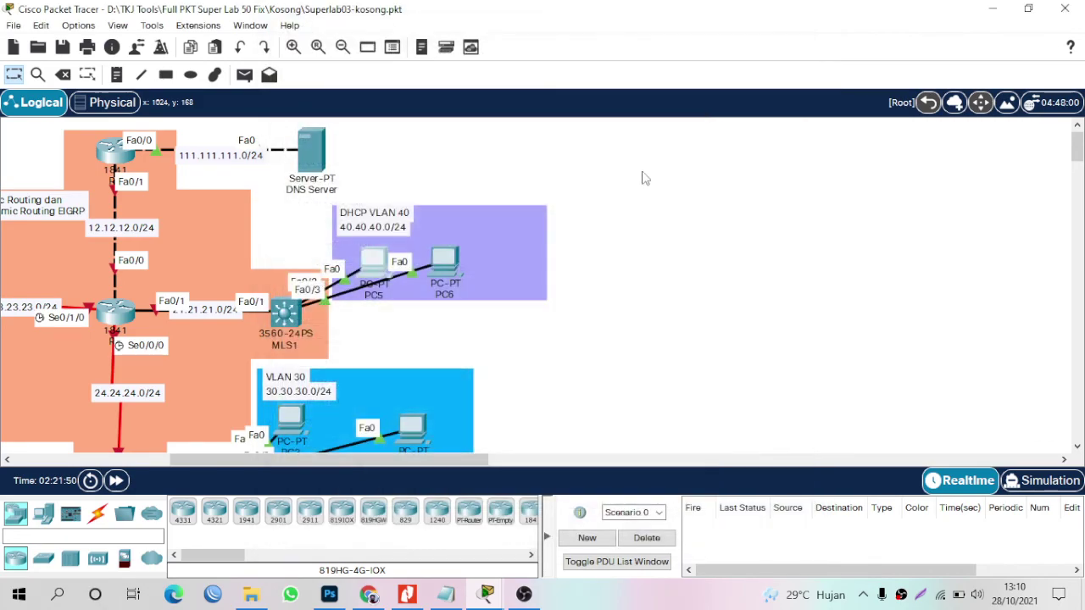
# Check the DHCP-assigned IP configuration of PC6.
pyautogui.click(449, 263)
pyautogui.click(402, 51)
pyautogui.click(310, 112)
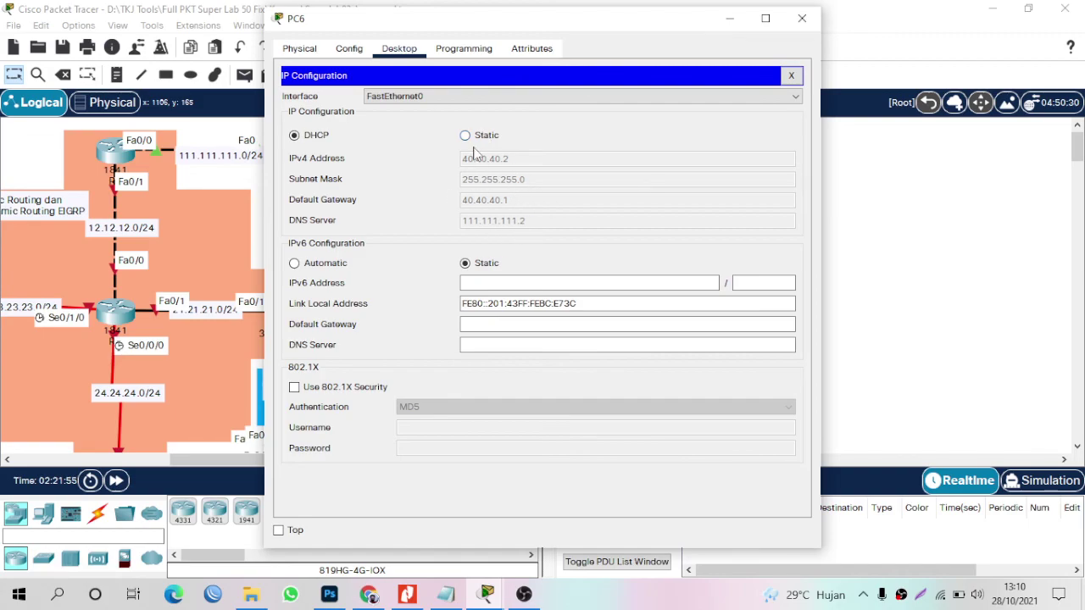
pyautogui.click(803, 20)
# Return MLS1 to global configuration mode, placing its window beside the routers and VLANs of the topology.
pyautogui.scroll(-3, 363, 242)
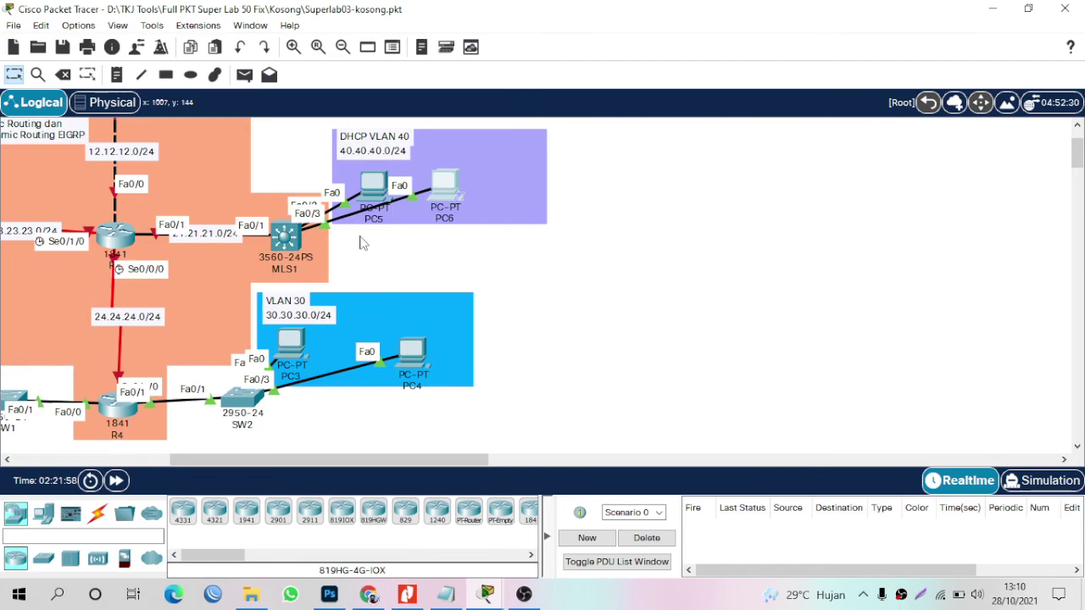
pyautogui.scroll(-1, 363, 243)
pyautogui.hscroll(-3, 363, 243)
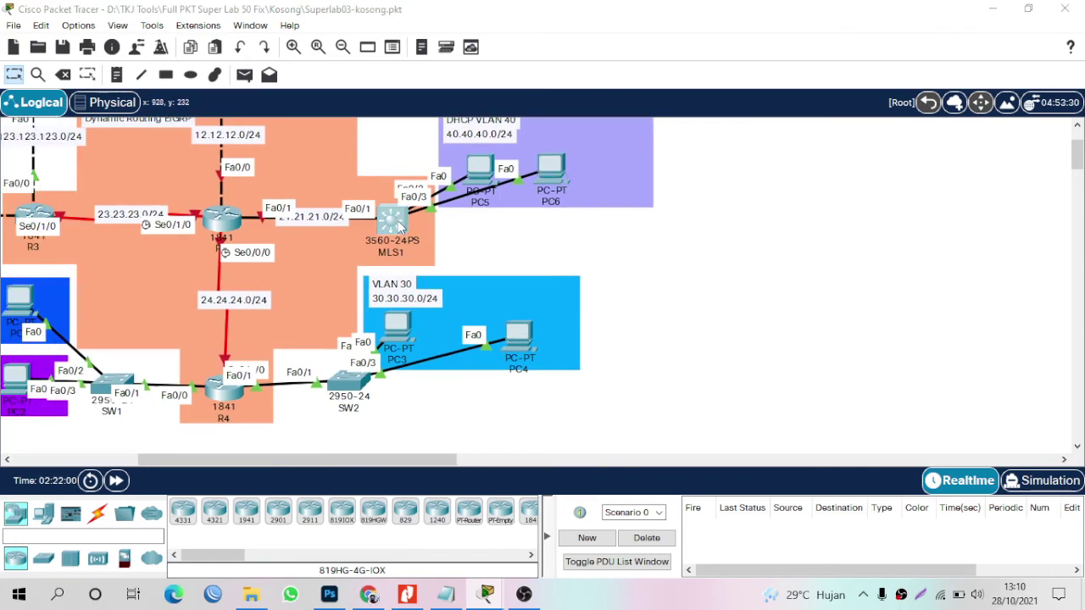
pyautogui.click(396, 223)
pyautogui.moveTo(590, 28); pyautogui.dragTo(885, 24)
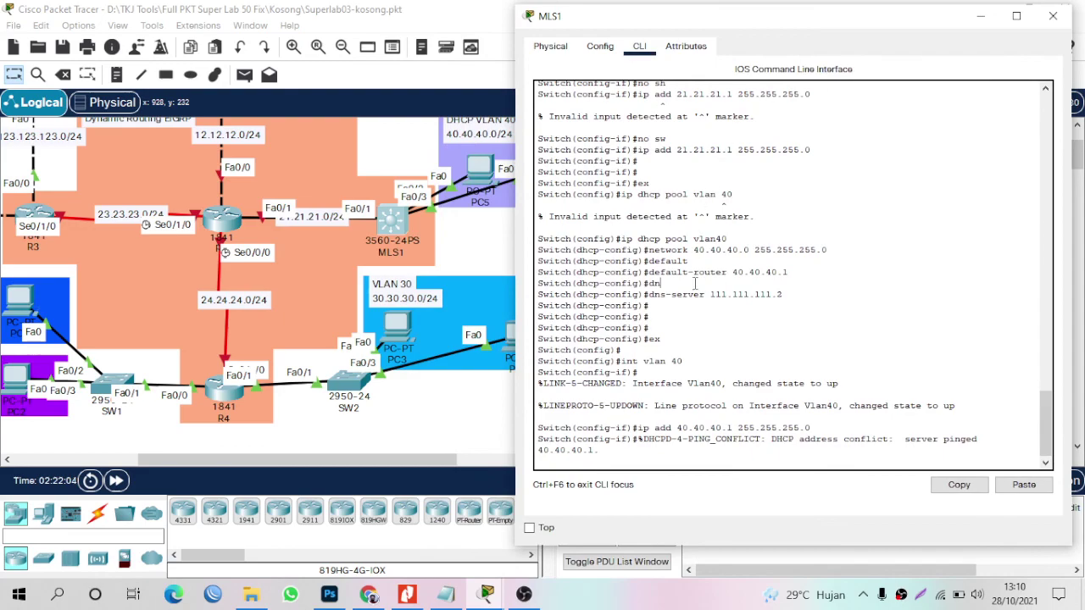
pyautogui.press('Return')
pyautogui.press('Return')
pyautogui.write('ex')
pyautogui.press('Return')
pyautogui.press('Return')
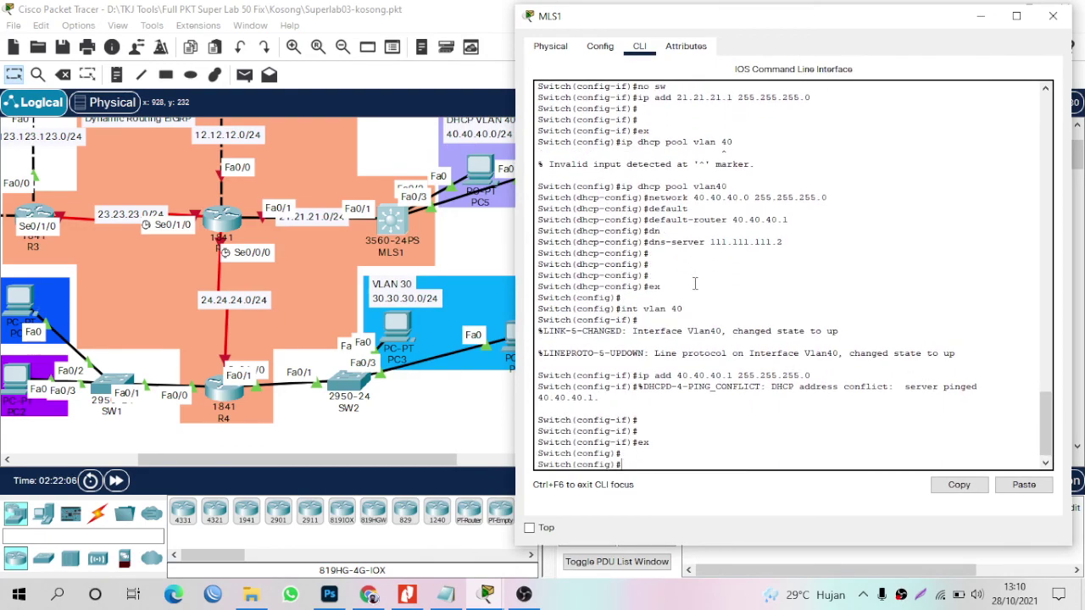
# Enable IP routing on MLS1 and start EIGRP process 10.
pyautogui.write('router eigrp 10')
pyautogui.press('Return')
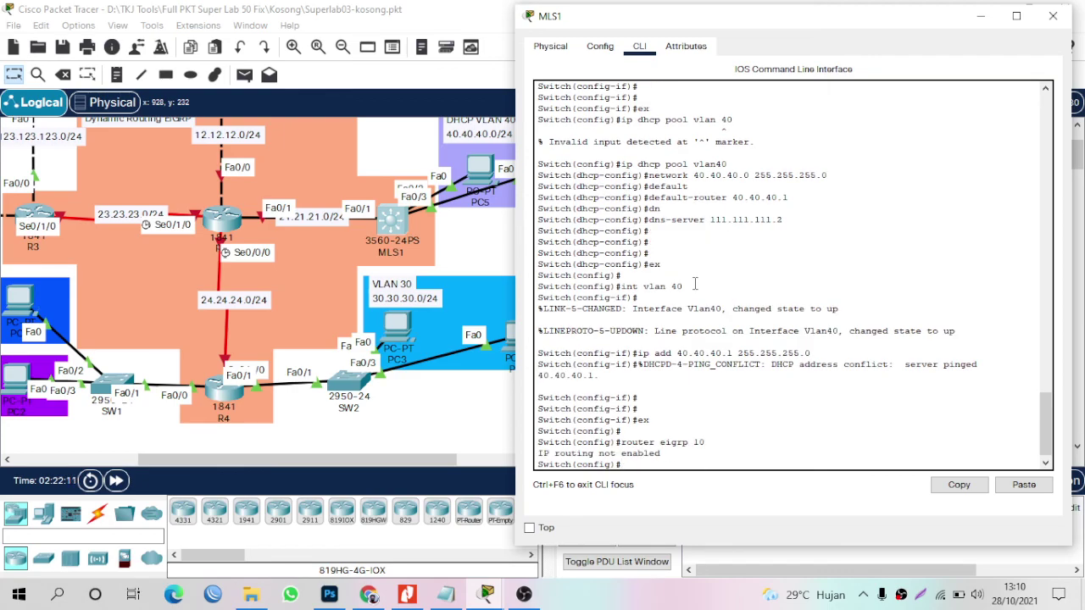
pyautogui.press('Return')
pyautogui.press('Return')
pyautogui.write('ip')
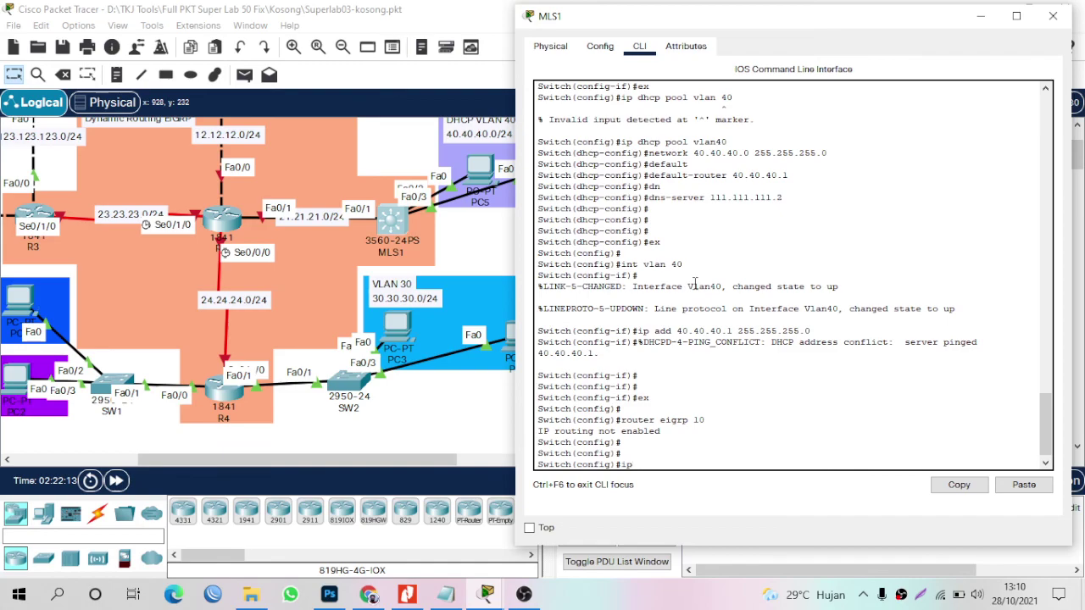
pyautogui.write(' routing')
pyautogui.press('Return')
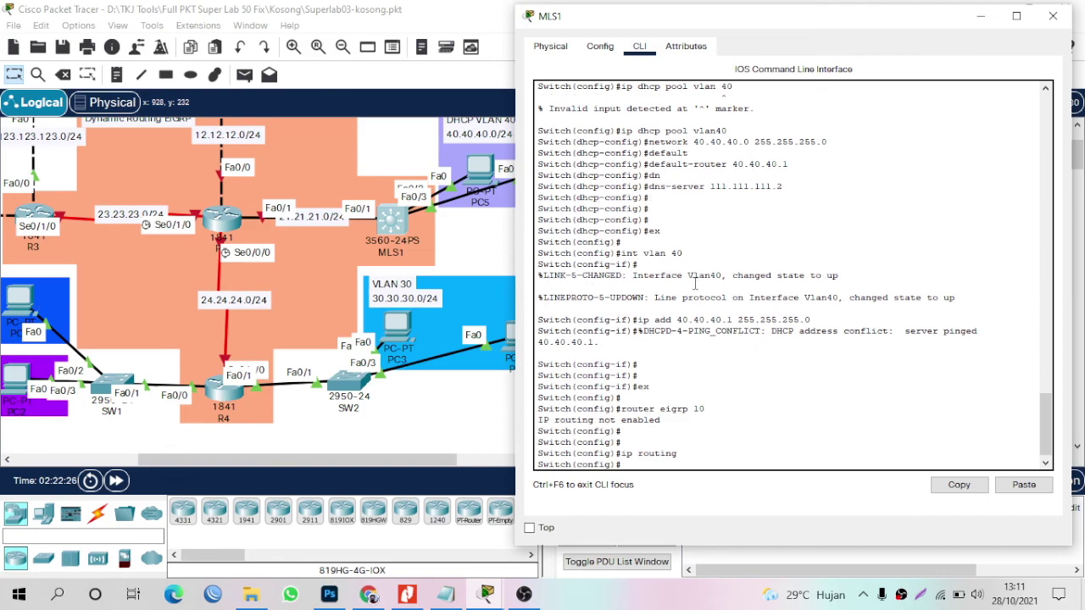
pyautogui.write('router eigrp 10')
pyautogui.press('Return')
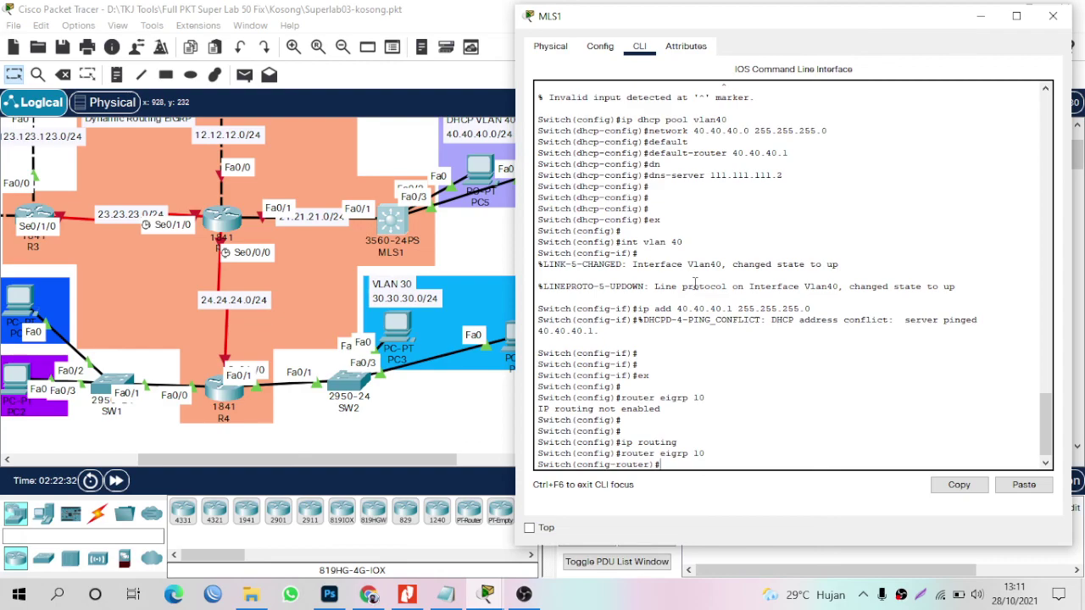
# Display the brief IP interface summary of MLS1 from EIGRP configuration mode.
pyautogui.write('do')
pyautogui.write('sh ip int')
pyautogui.write(' br')
pyautogui.press('Return')
pyautogui.press('space')
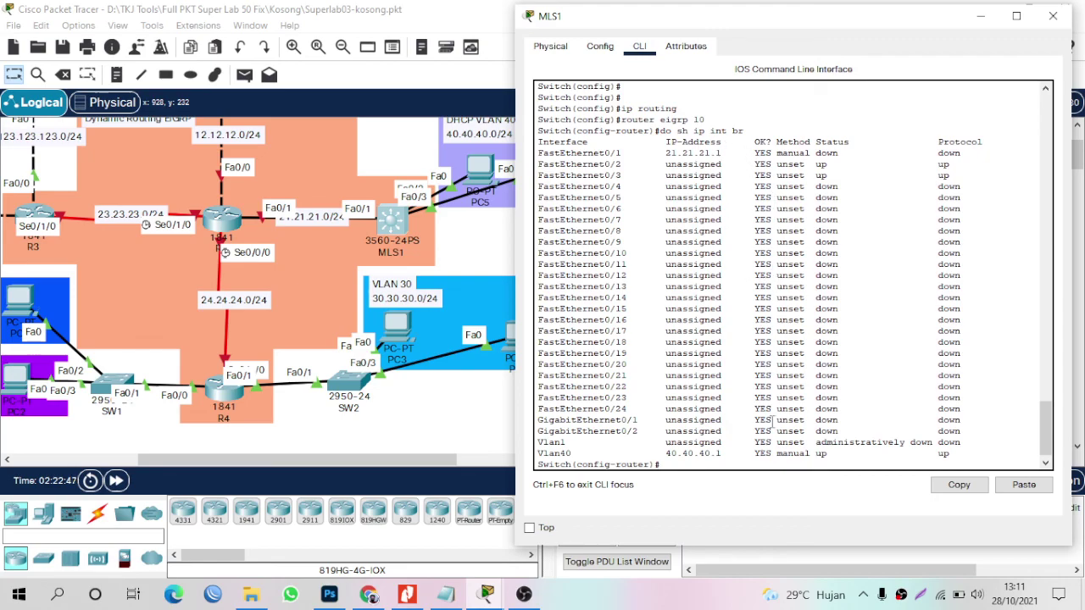
# Advertise networks 40.40.40.0 and 21.21.21.0 in MLS1's EIGRP process 10.
pyautogui.write('net 40.40.40.0')
pyautogui.press('Return')
pyautogui.write('net ')
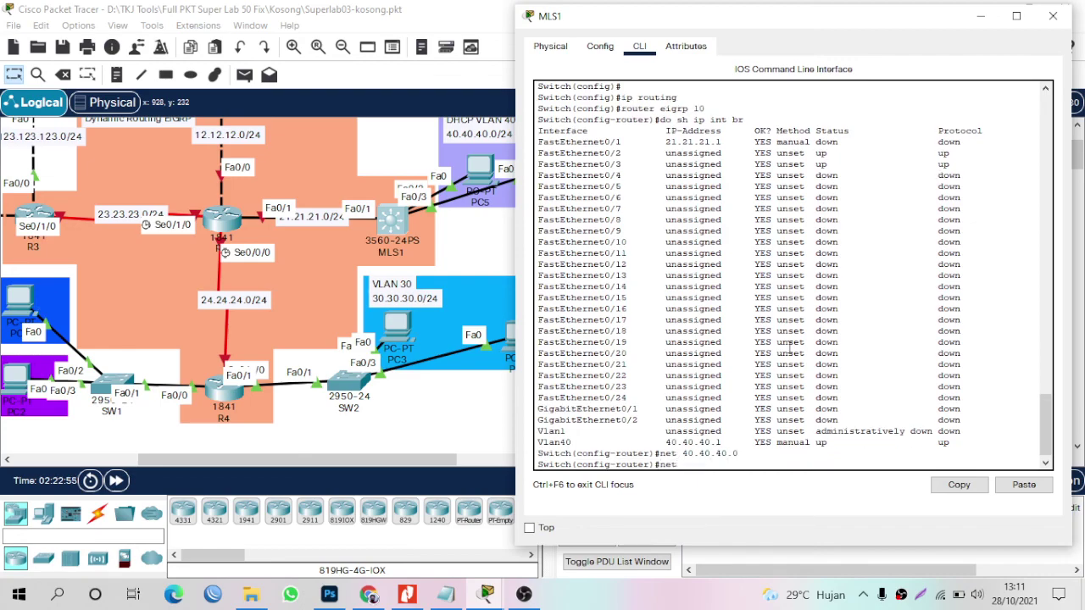
pyautogui.write('21.21.2')
pyautogui.press('BackSpace')
pyautogui.write('.0')
pyautogui.press('Return')
# Disable automatic summarization for MLS1's EIGRP process and close the switch window.
pyautogui.write('no')
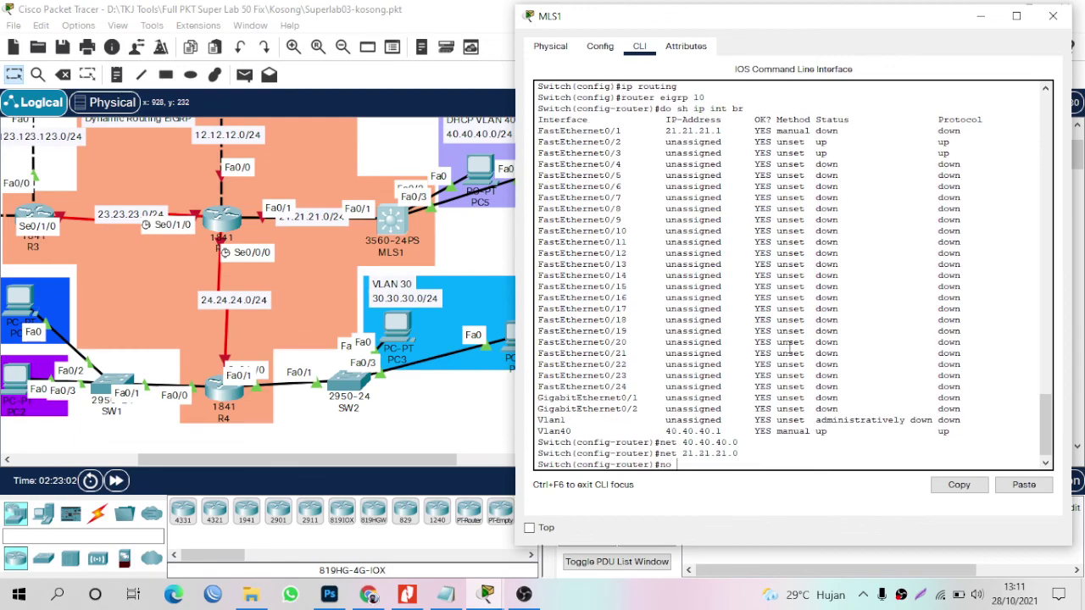
pyautogui.write(' au')
pyautogui.press('Tab')
pyautogui.press('Return')
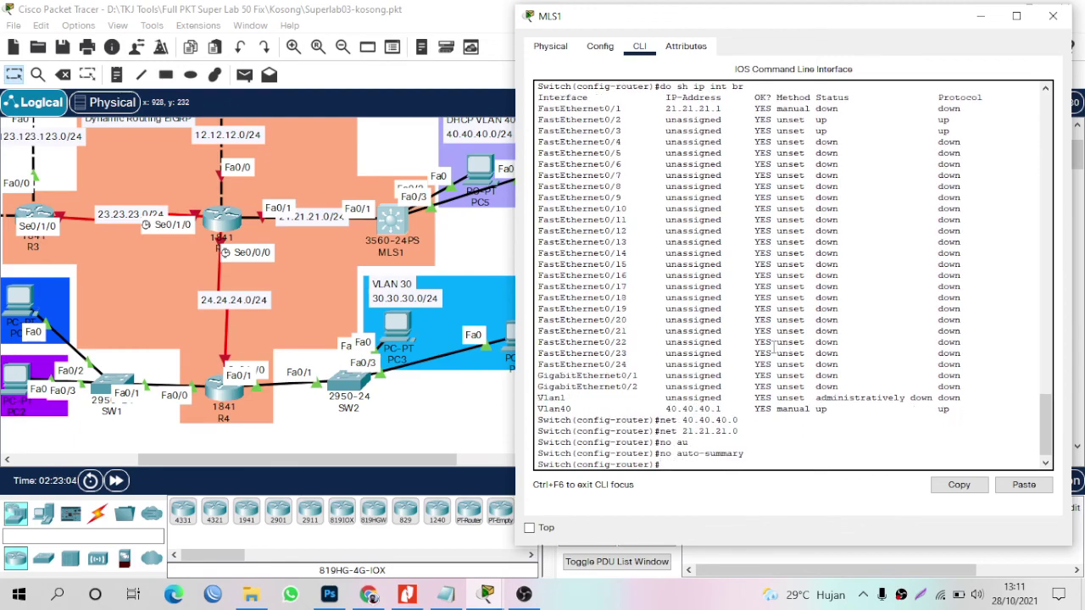
pyautogui.hotkey('alt', 'F4')
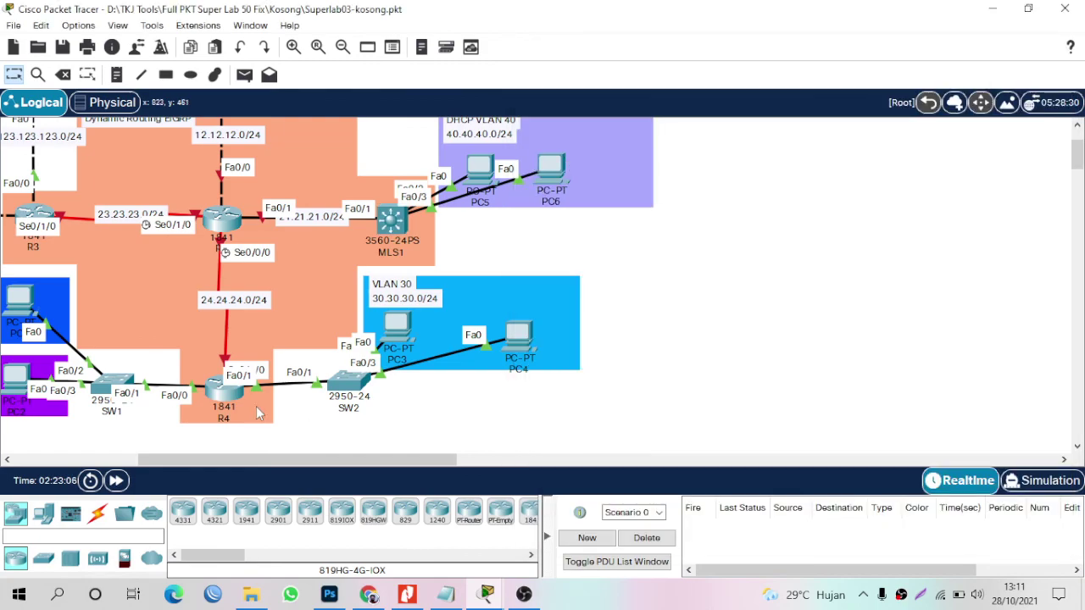
# Open R4's command line beside the topology, leave the subinterface configuration and start EIGRP process 10.
pyautogui.click(218, 390)
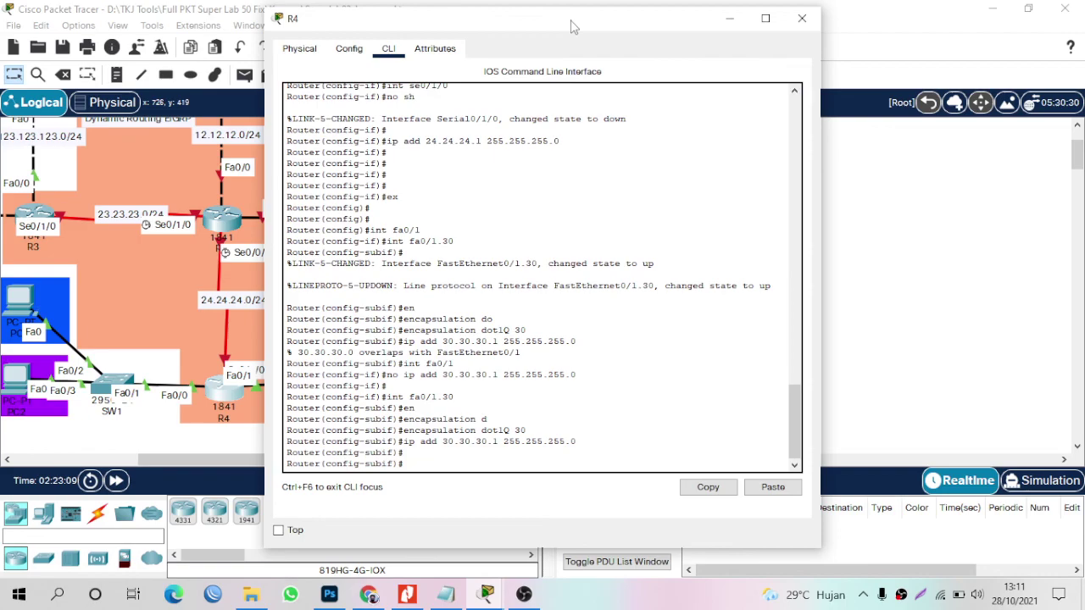
pyautogui.moveTo(571, 24); pyautogui.dragTo(735, 19)
pyautogui.click(651, 233)
pyautogui.press('Return')
pyautogui.press('Return')
pyautogui.press('Return')
pyautogui.write('ex')
pyautogui.press('Return')
pyautogui.press('Return')
pyautogui.press('Return')
pyautogui.write('router eigrp 10')
pyautogui.press('Return')
# Advertise networks 24.24.24.0, 10.10.10.0, 20.20.20.0 and 30.30.30.0 in R4's EIGRP process 10.
pyautogui.write('net 2')
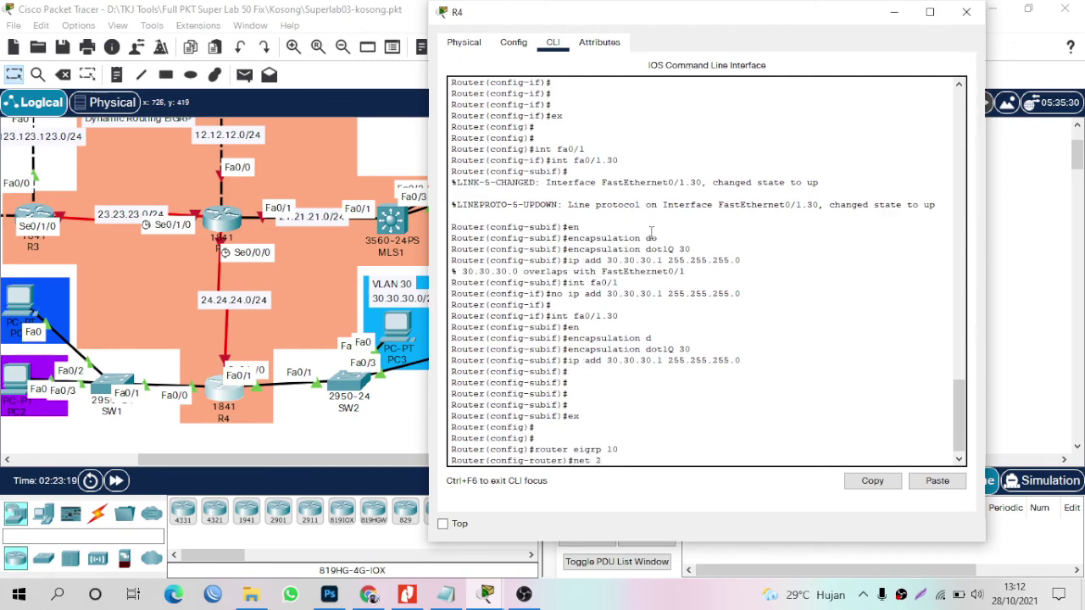
pyautogui.write('4.24.24.0')
pyautogui.press('Return')
pyautogui.write('net ')
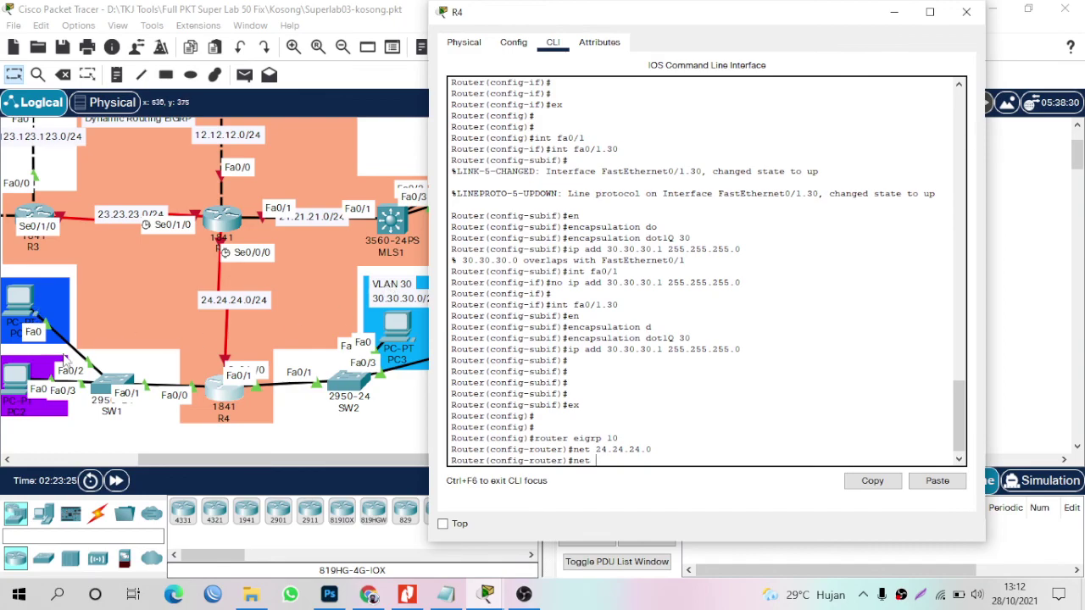
pyautogui.write('10.10.10.0')
pyautogui.press('Return')
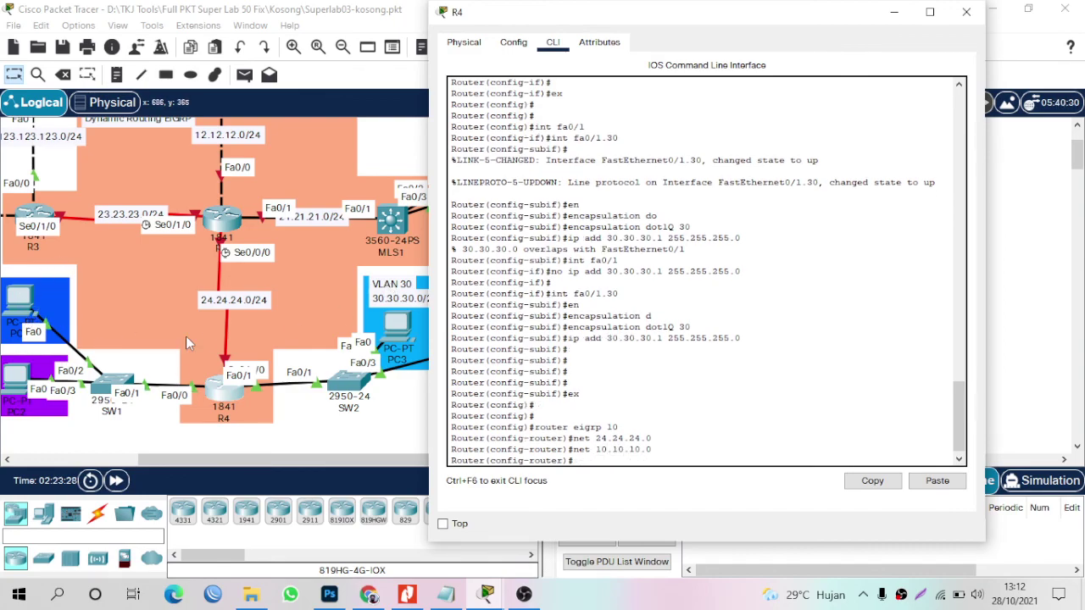
pyautogui.write('net 20.20.20.0')
pyautogui.press('Return')
pyautogui.write('net ')
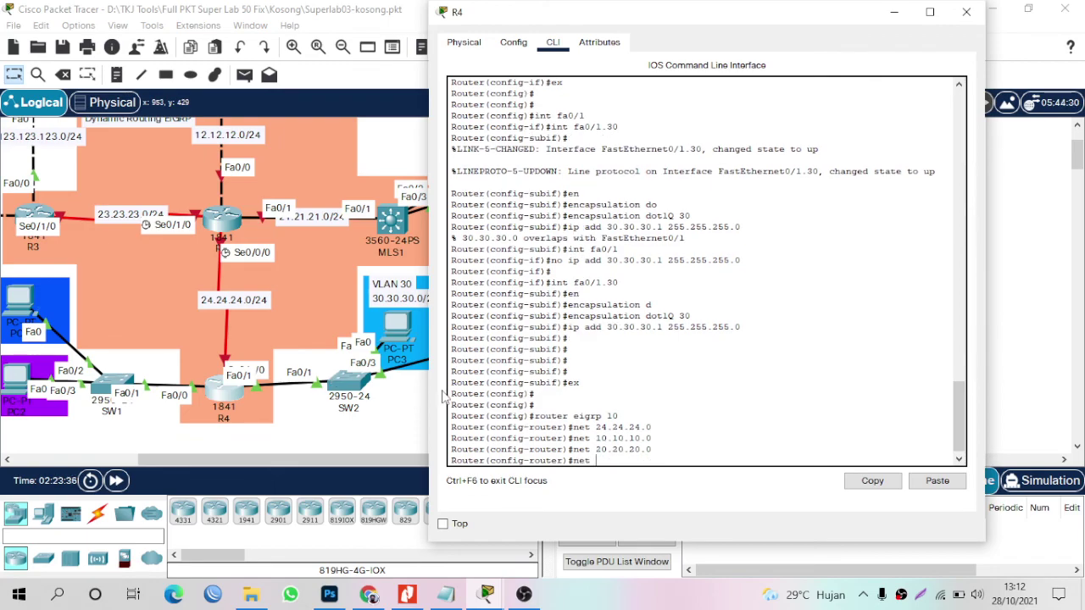
pyautogui.write('30.30.30.0')
pyautogui.press('Return')
# Disable automatic summarization for R4's EIGRP process and close the router window.
pyautogui.write('no')
pyautogui.press('Tab')
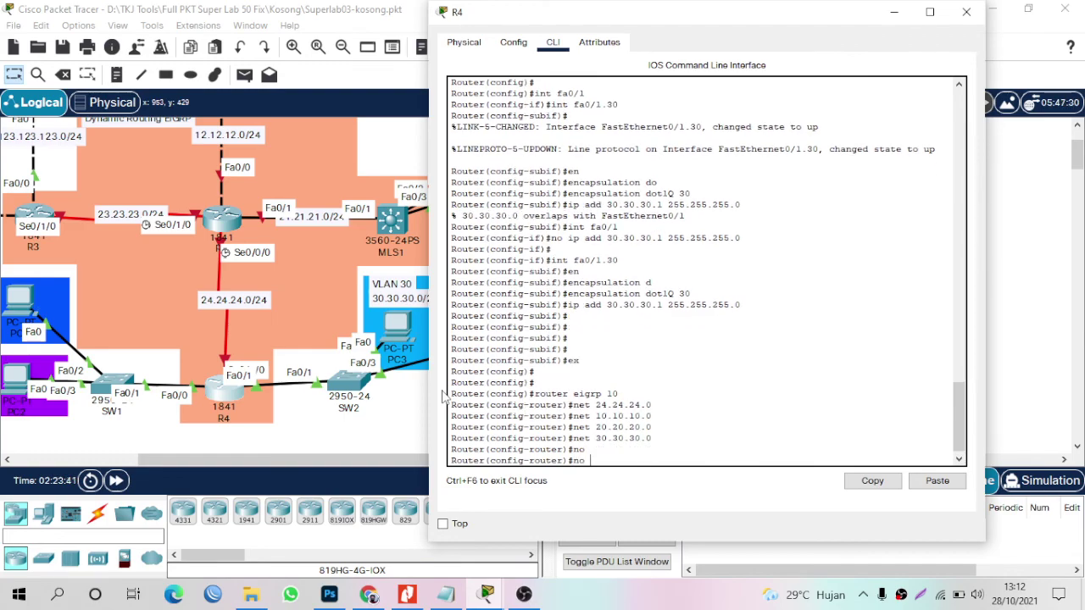
pyautogui.write('au')
pyautogui.press('Tab')
pyautogui.press('Return')
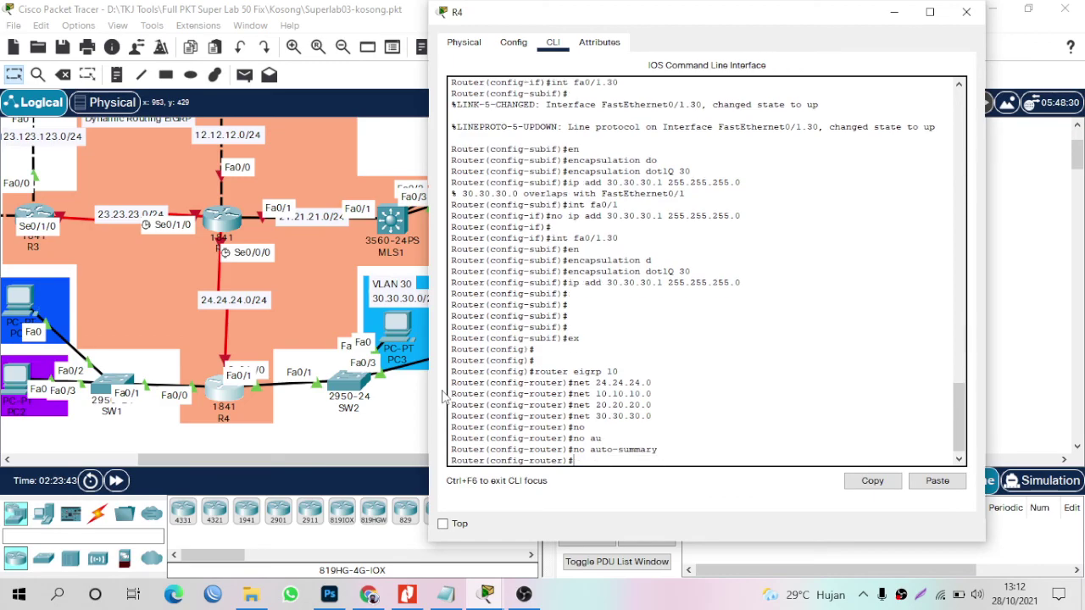
pyautogui.click(967, 12)
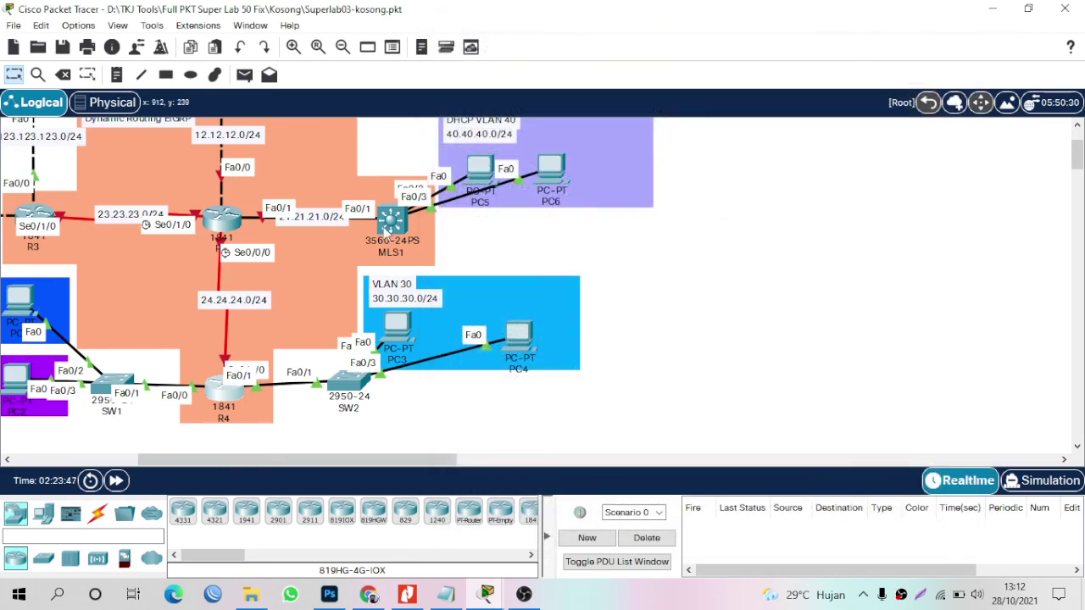
# Open R2's command line beside the topology, decline the initial configuration dialog and enter global configuration mode.
pyautogui.hscroll(-1, 383, 227)
pyautogui.scroll(1, 383, 227)
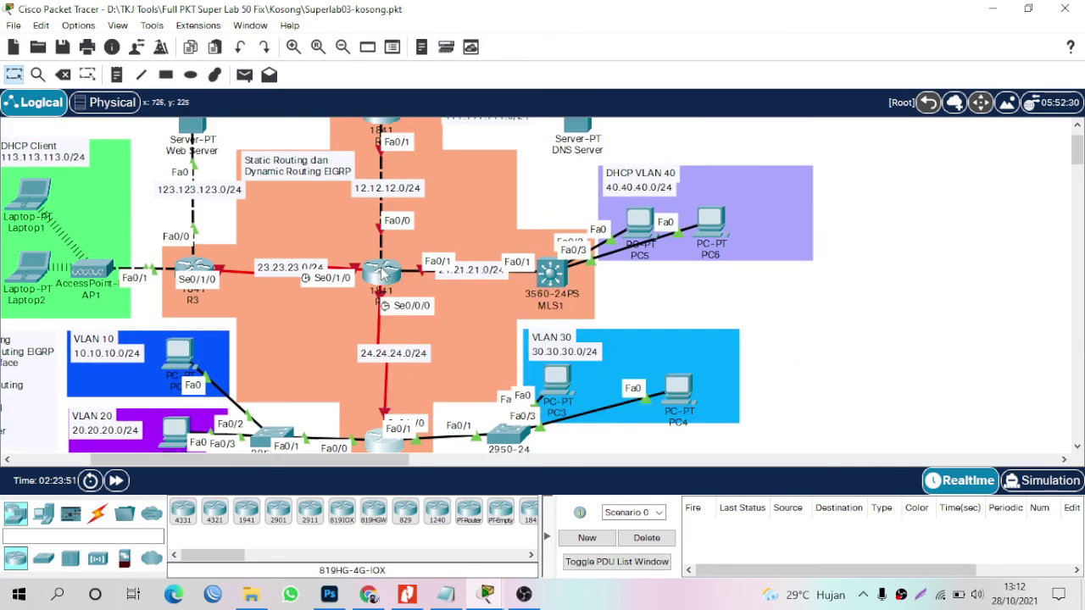
pyautogui.click(383, 278)
pyautogui.moveTo(524, 24); pyautogui.dragTo(783, 64)
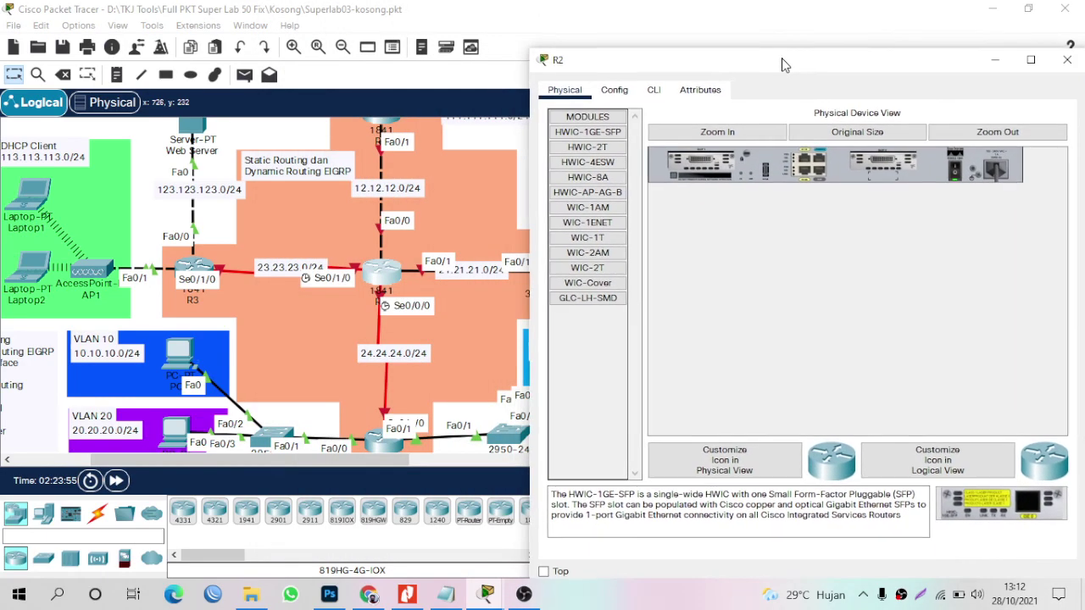
pyautogui.click(655, 88)
pyautogui.press('Return')
pyautogui.press('Return')
pyautogui.write('no')
pyautogui.press('Return')
pyautogui.press('Return')
pyautogui.press('Return')
pyautogui.write('en')
pyautogui.press('Return')
pyautogui.write('conf t')
pyautogui.press('Return')
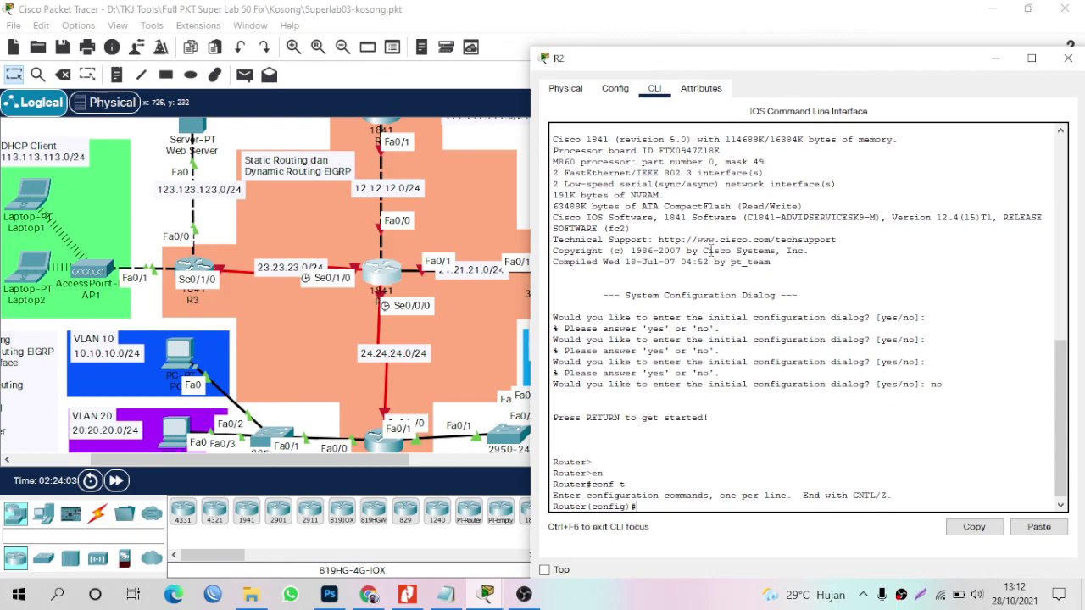
# Enable R2's FastEthernet0/0 interface and assign it IP address 12.12.12.2 255.255.255.0.
pyautogui.write('int fa')
pyautogui.write('0/0')
pyautogui.press('Return')
pyautogui.write('no sh')
pyautogui.press('Return')
pyautogui.write('ip add 12.121.2')
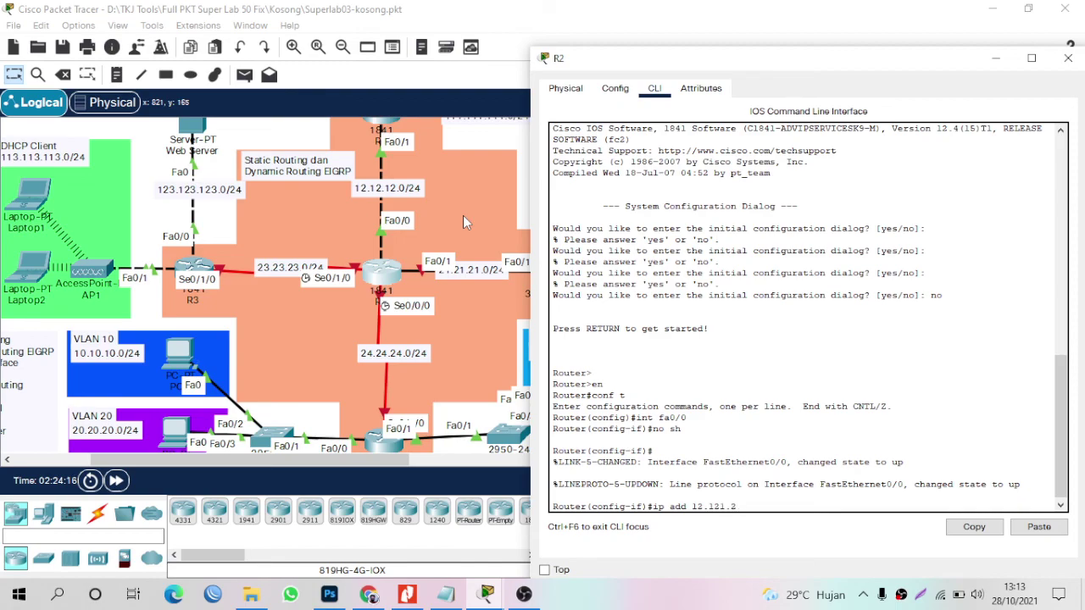
pyautogui.press('BackSpace')
pyautogui.press('BackSpace')
pyautogui.press('BackSpace')
pyautogui.write('.12.2 255.255.255.0')
pyautogui.press('Return')
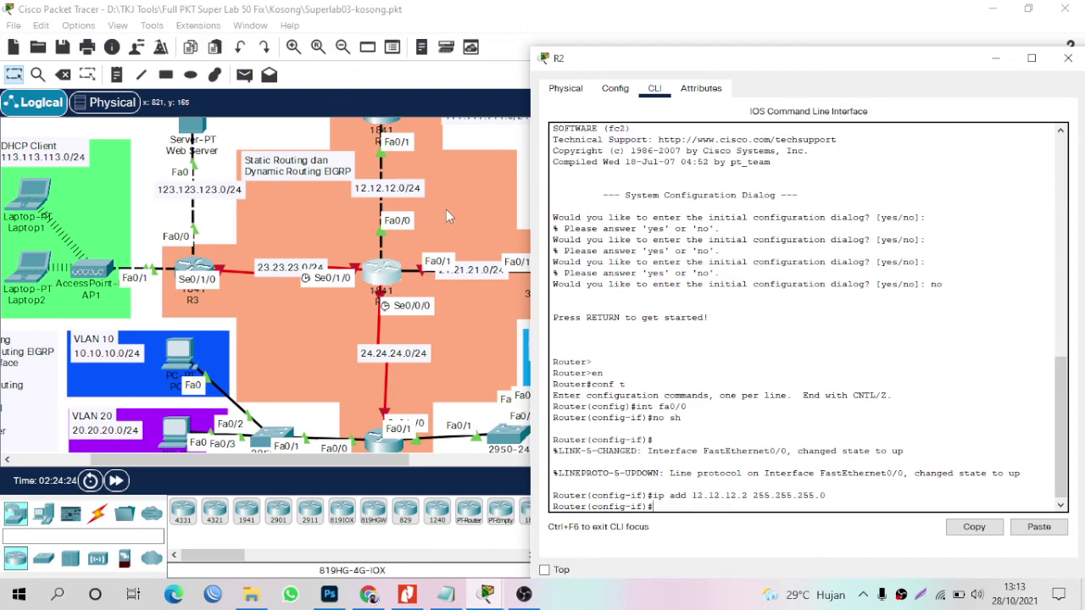
# Enable R2's FastEthernet0/1 interface and assign it IP address 21.21.21.2 255.255.255.0.
pyautogui.scroll(2, 456, 193)
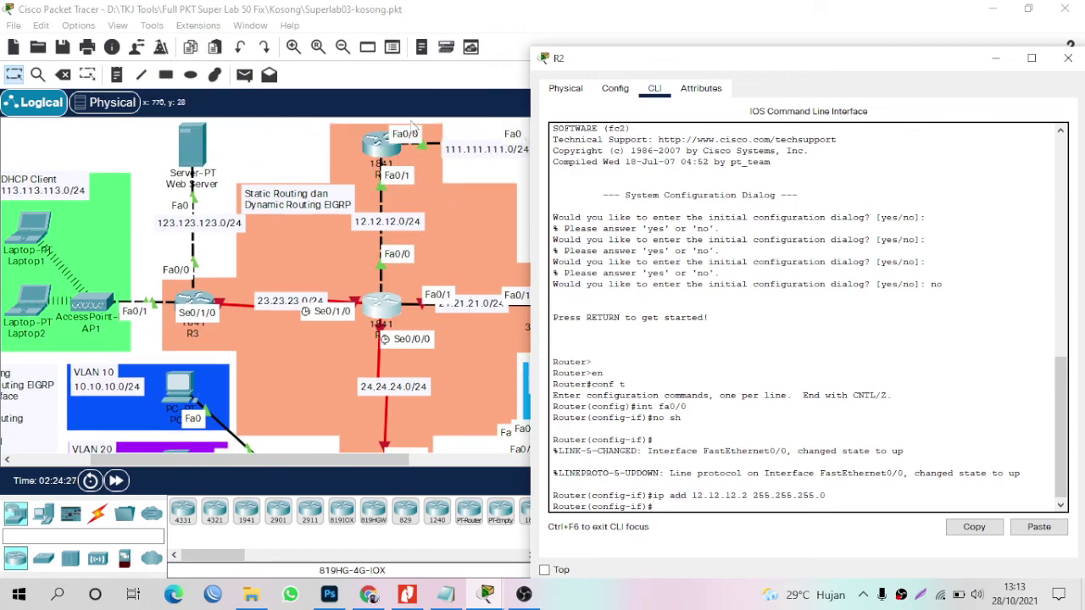
pyautogui.write('itn')
pyautogui.press('BackSpace')
pyautogui.press('BackSpace')
pyautogui.write('nt fa')
pyautogui.write('0/1')
pyautogui.press('Return')
pyautogui.write('no sh')
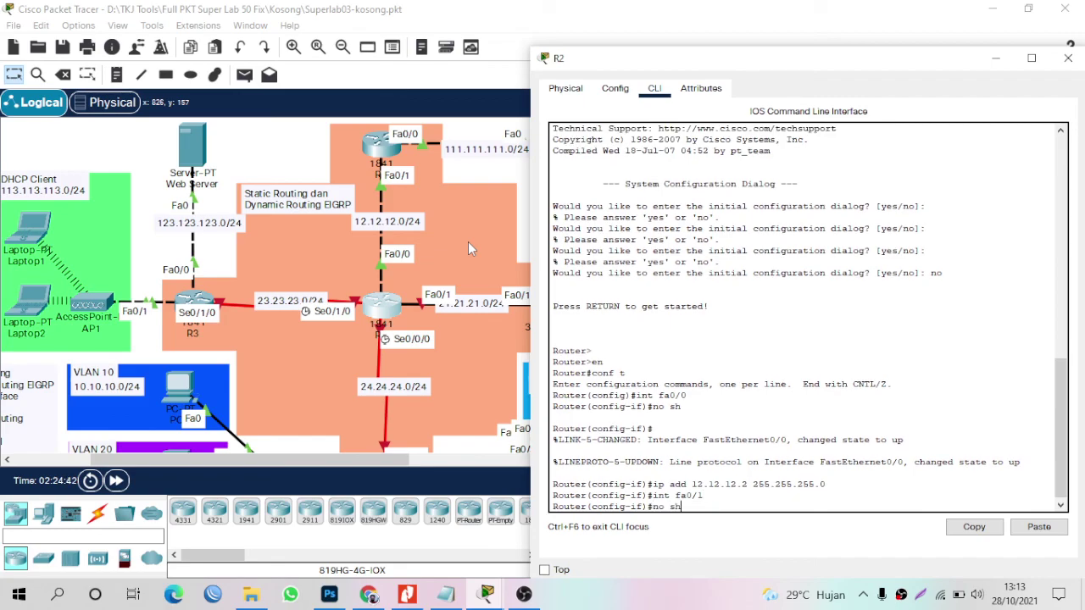
pyautogui.press('Return')
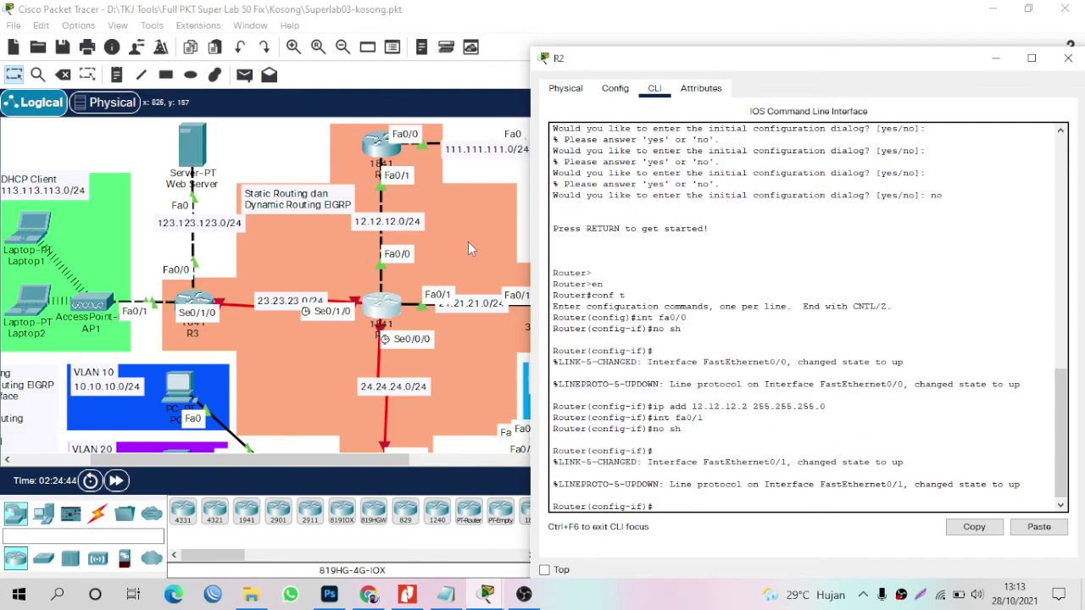
pyautogui.write('ip add 21.21.21.2 255.255.255.0')
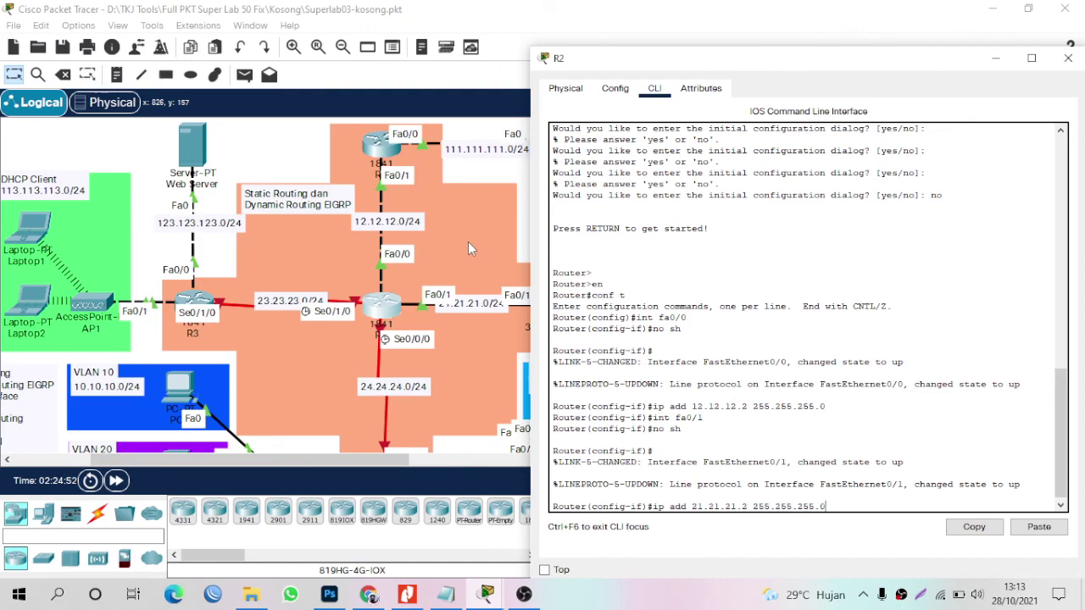
pyautogui.press('Return')
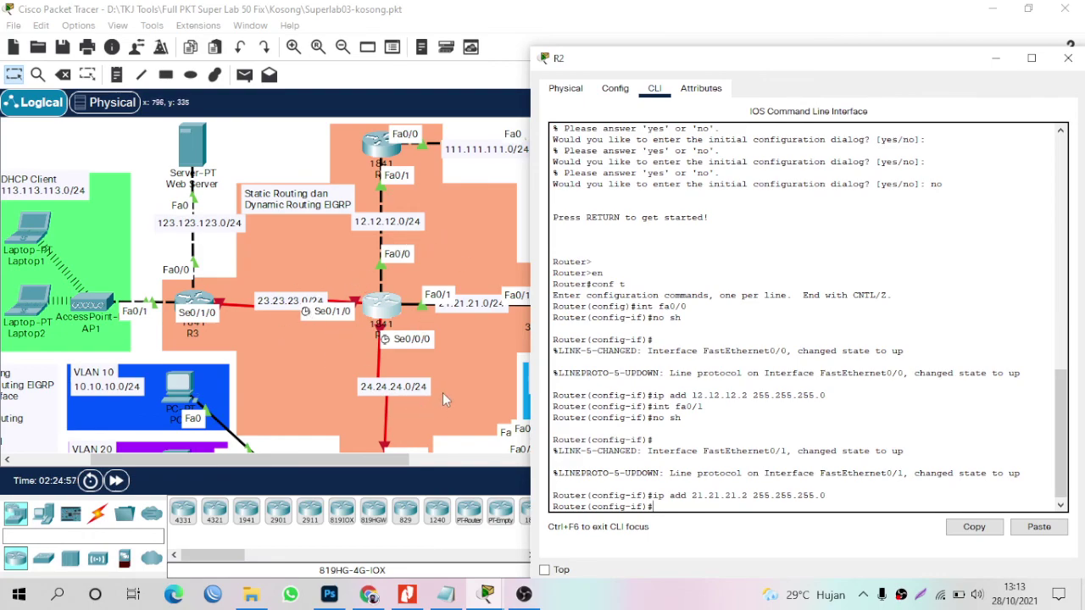
# Enable R2's Serial0/0/0 interface and assign it IP address 24.24.24.2 255.255.255.0.
pyautogui.write('int se0/0/0')
pyautogui.press('Return')
pyautogui.write('no sh')
pyautogui.press('Return')
pyautogui.write('ip add 24.24.24.2 255.255.255.0')
pyautogui.press('Return')
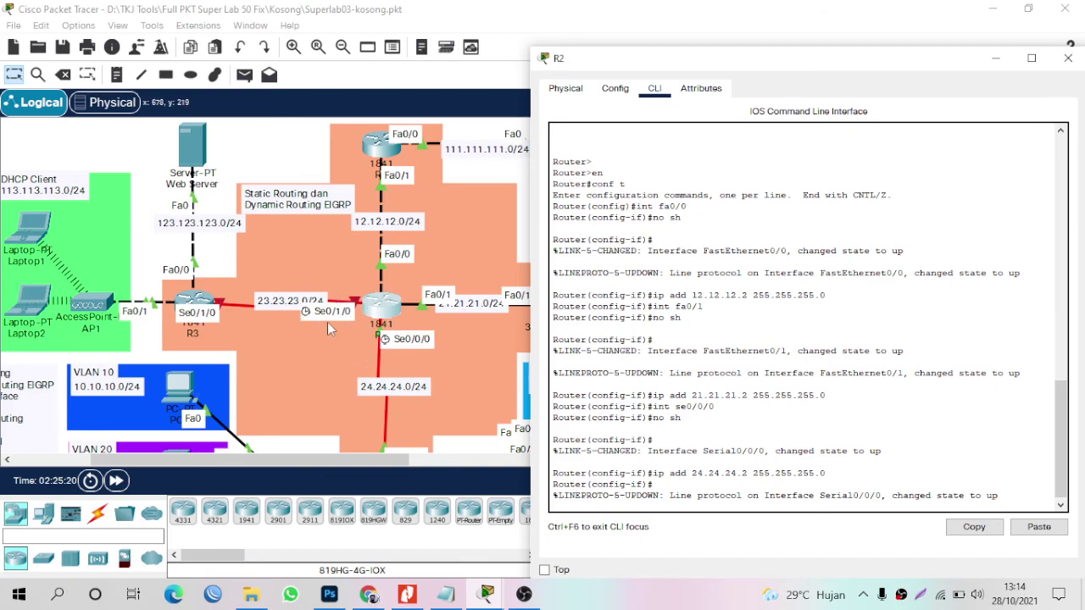
pyautogui.press('Return')
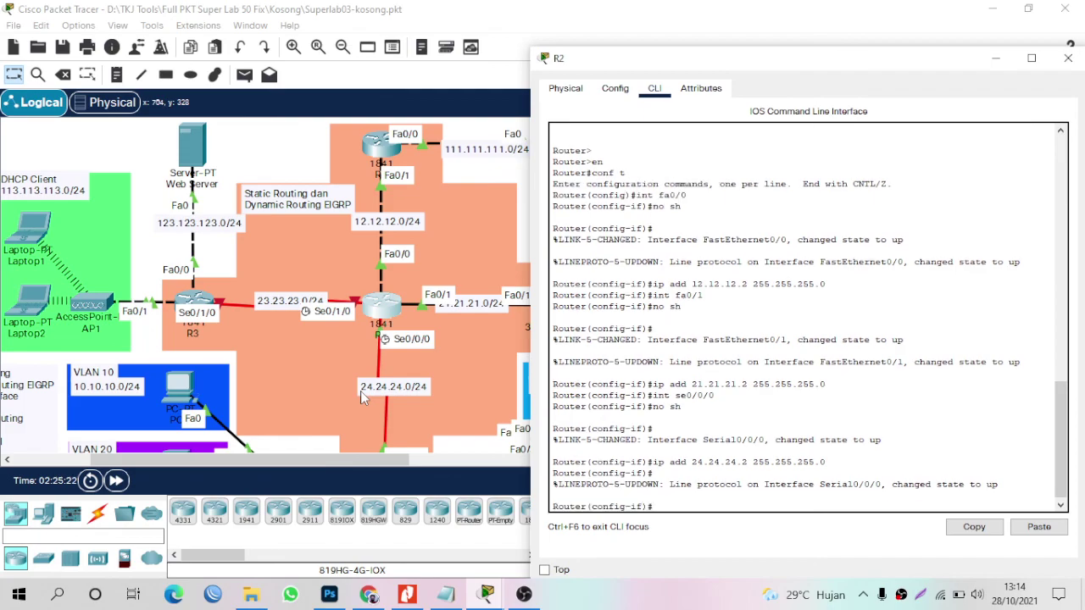
# Enable R2's Serial0/1/0 interface and assign it IP address 23.23.23.2 255.255.255.0.
pyautogui.write('int se0/1/0')
pyautogui.press('Return')
pyautogui.write('no sh')
pyautogui.press('Return')
pyautogui.press('Return')
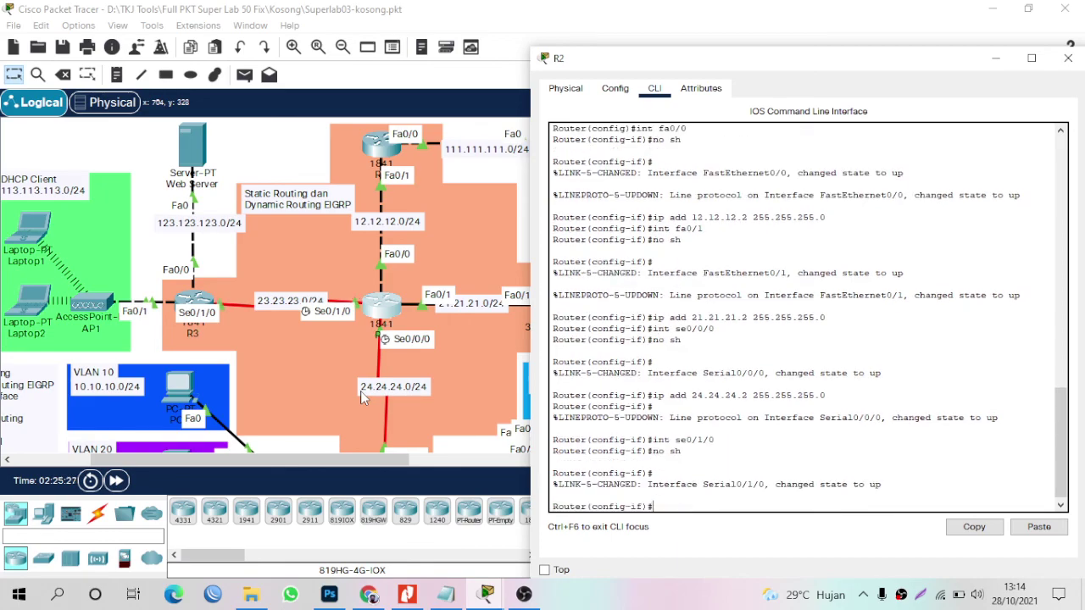
pyautogui.write('ip add')
pyautogui.write(' 23.2')
pyautogui.write('3.')
pyautogui.write('2 255.255.25')
pyautogui.write('5.0')
pyautogui.press('Return')
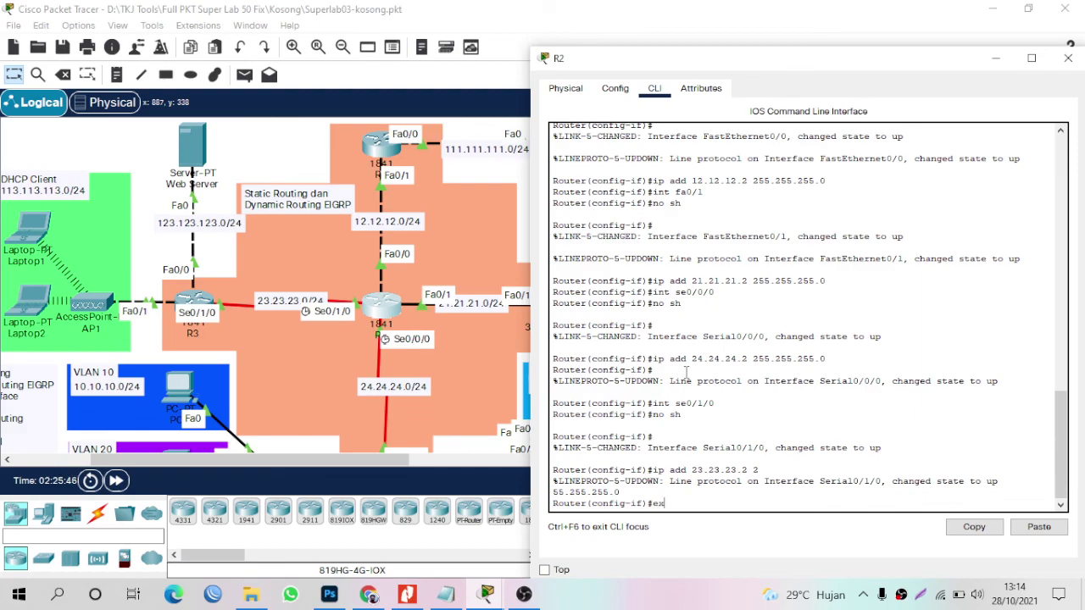
# Return R2 to global configuration mode and start EIGRP process 10.
pyautogui.press('Return')
pyautogui.press('Return')
pyautogui.press('Return')
pyautogui.write('router eigrp 10')
pyautogui.press('Return')
# Display R2's brief IP interface summary to check which networks are directly connected.
pyautogui.write('net')
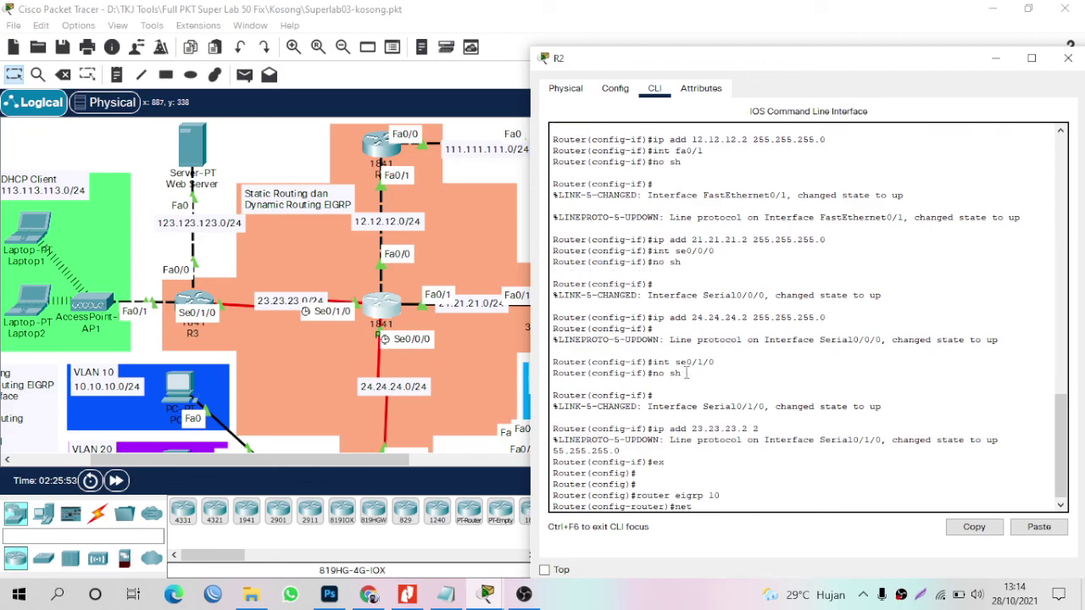
pyautogui.press('BackSpace')
pyautogui.press('BackSpace')
pyautogui.press('BackSpace')
pyautogui.write('do sh ip int br')
pyautogui.press('Return')
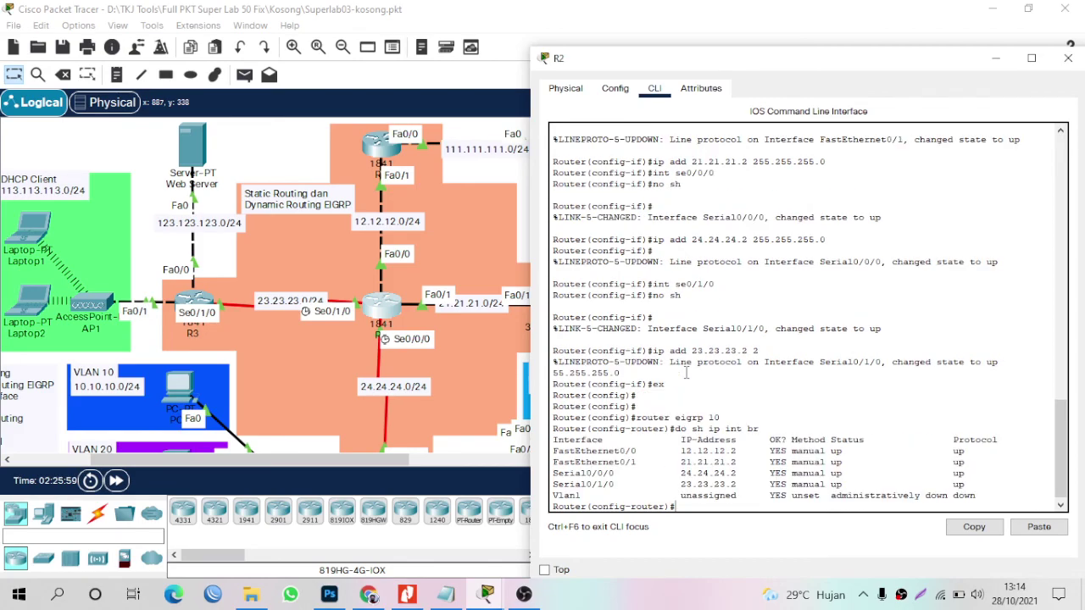
# Advertise networks 12.12.12.0 and 21.21.21.0 in R2's EIGRP 10 process.
pyautogui.write('net 12.12.12.0')
pyautogui.press('Return')
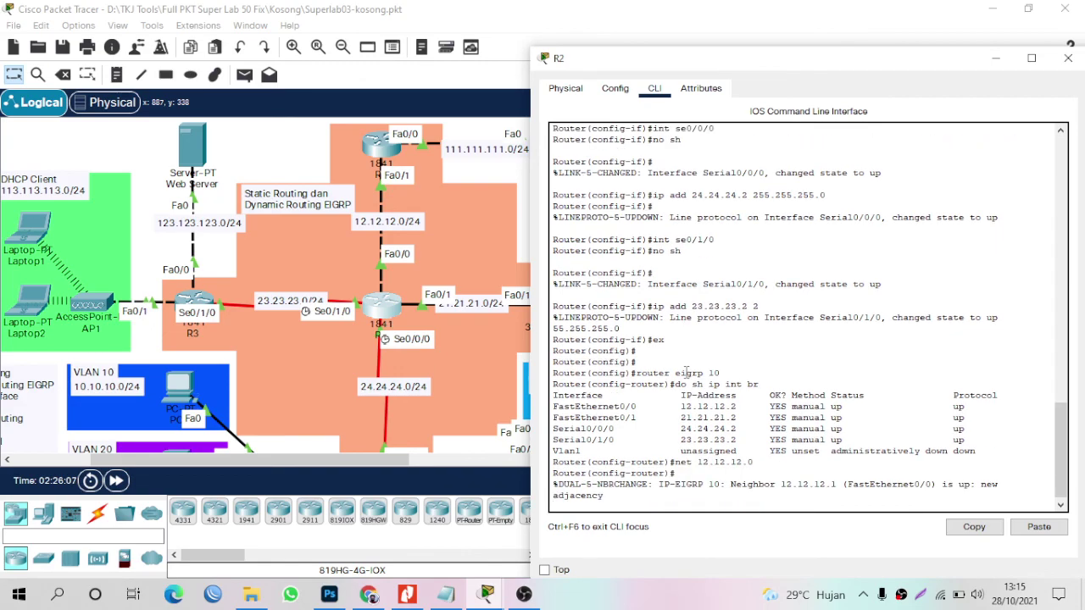
pyautogui.press('Return')
pyautogui.write('net 21.21.21.0')
pyautogui.press('Return')
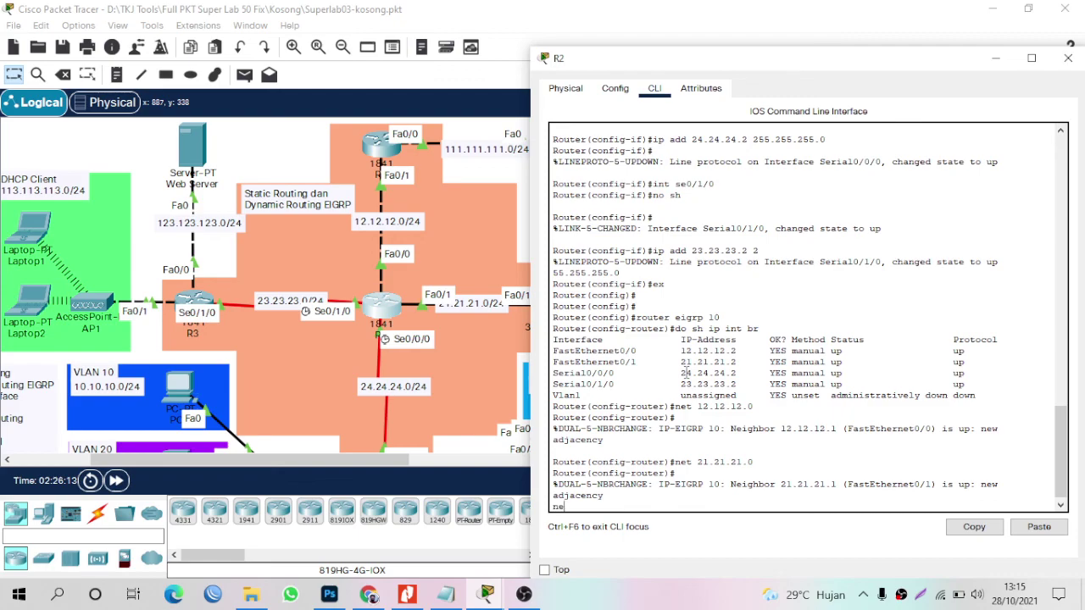
# Advertise networks 24.24.24.0 and 23.23.23.0 in R2's EIGRP 10 process.
pyautogui.press('Return')
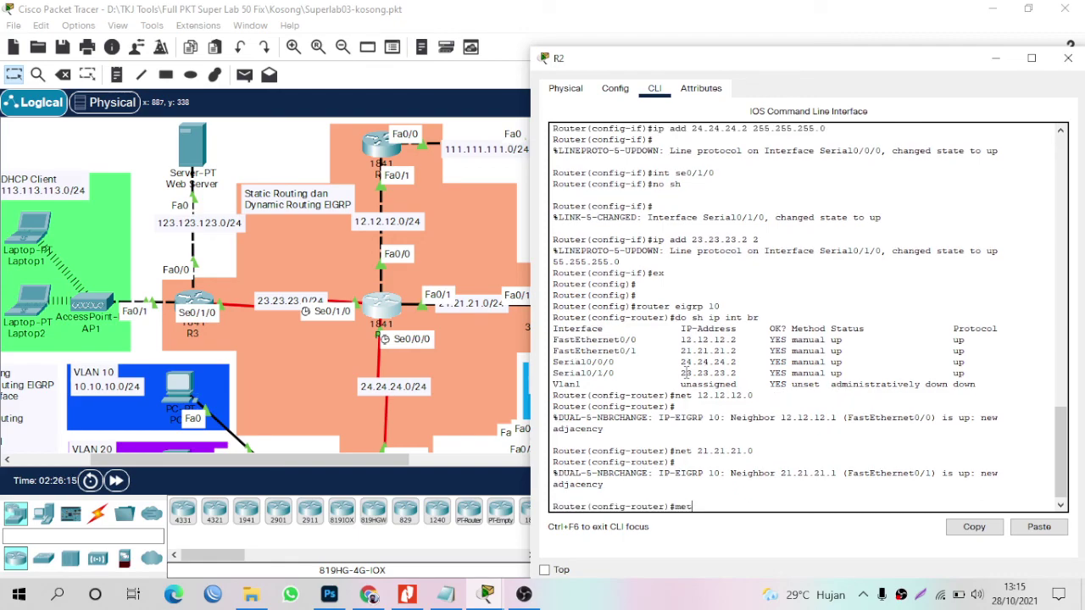
pyautogui.write('net 24.24.24.0')
pyautogui.press('Return')
pyautogui.write('net ')
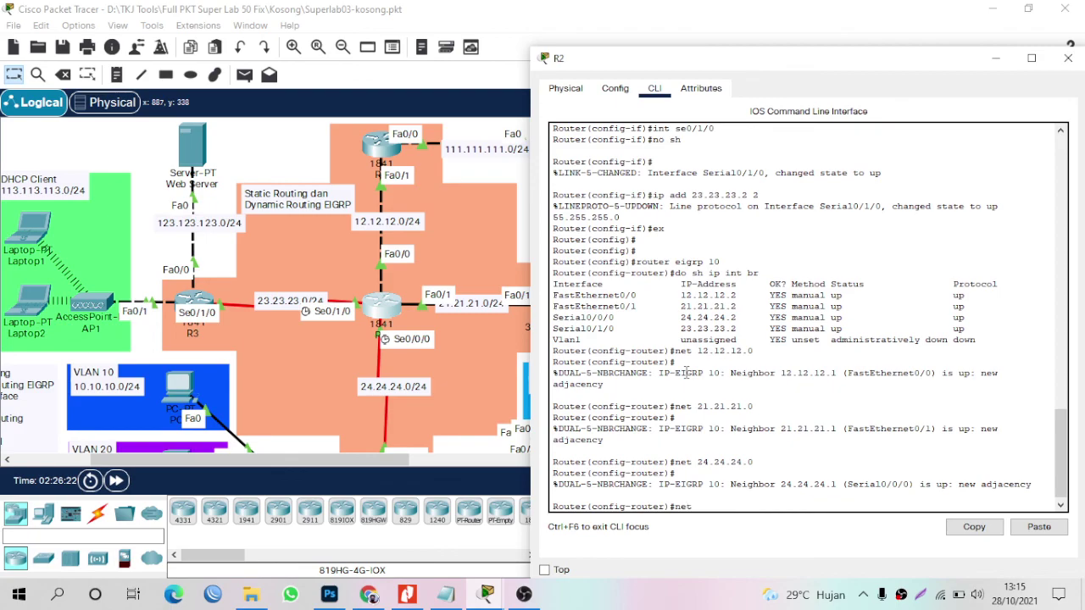
pyautogui.write('23.23.23.0')
pyautogui.press('Return')
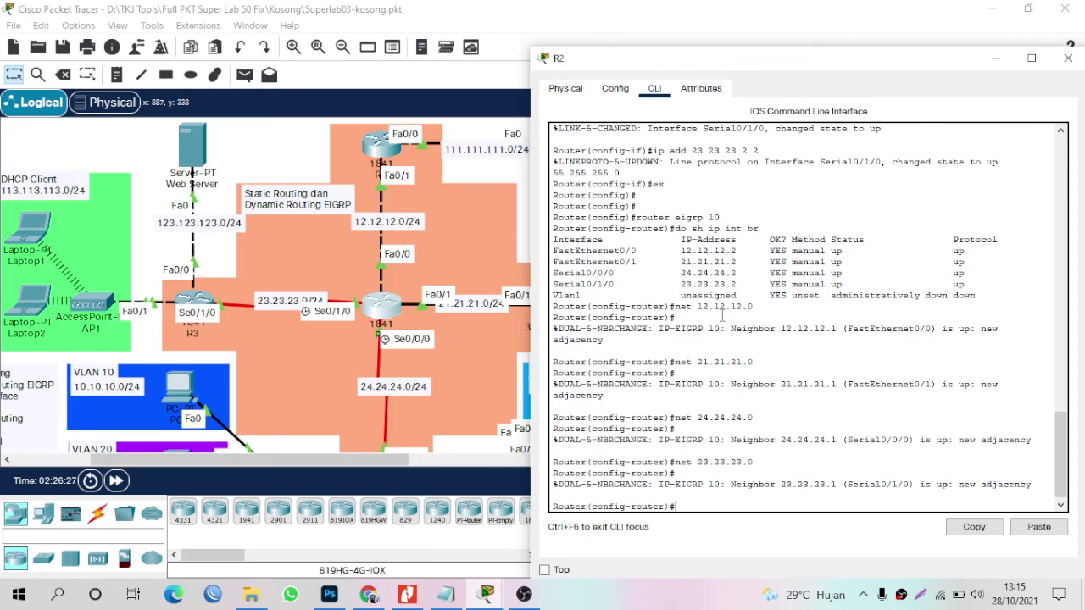
# Disable automatic route summarization for EIGRP 10 on R2 and close the router's window.
pyautogui.write('no au')
pyautogui.press('Return')
pyautogui.write('no')
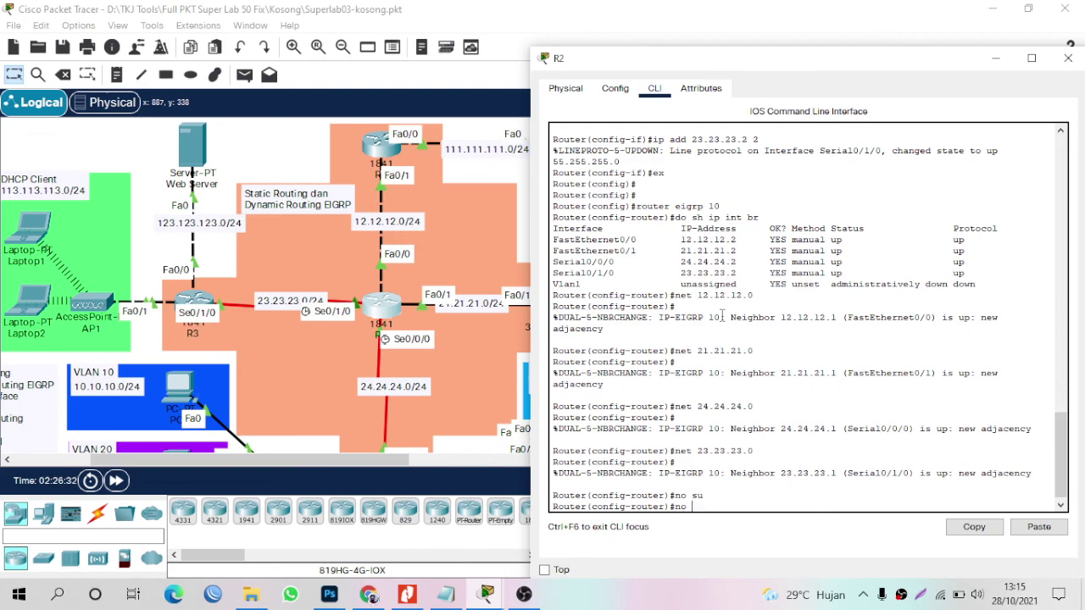
pyautogui.write(' au')
pyautogui.press('Tab')
pyautogui.press('Return')
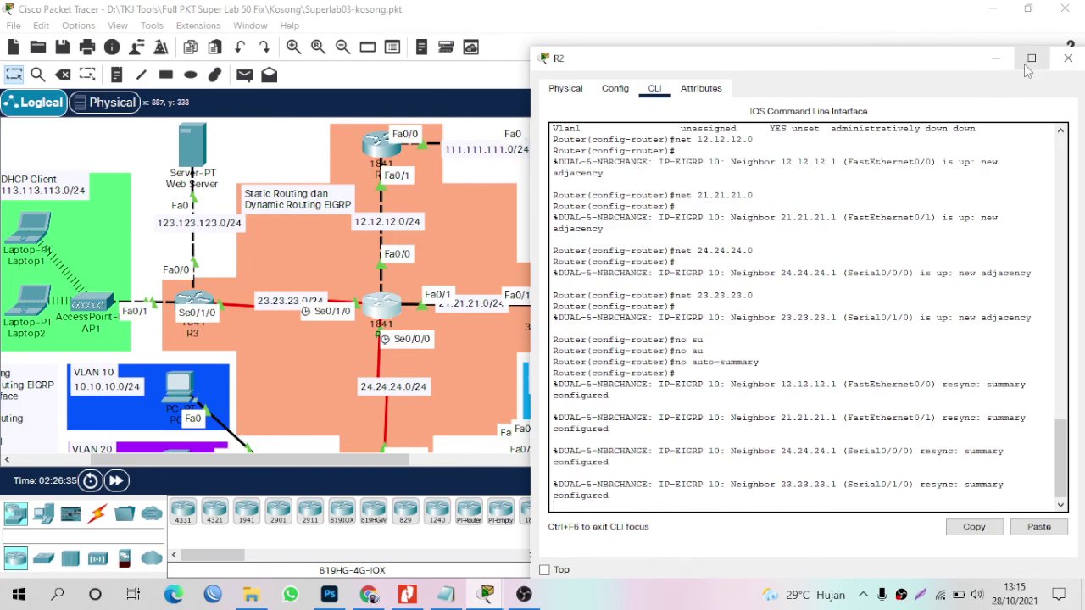
pyautogui.click(1063, 65)
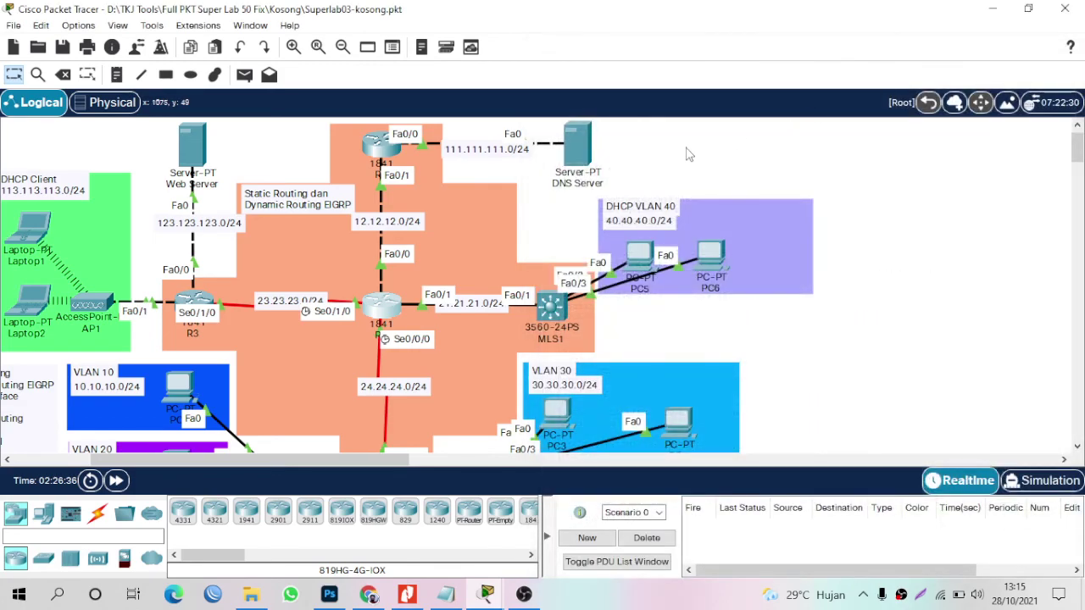
pyautogui.scroll(1, 501, 190)
pyautogui.click(381, 158)
pyautogui.moveTo(560, 19); pyautogui.dragTo(866, 36)
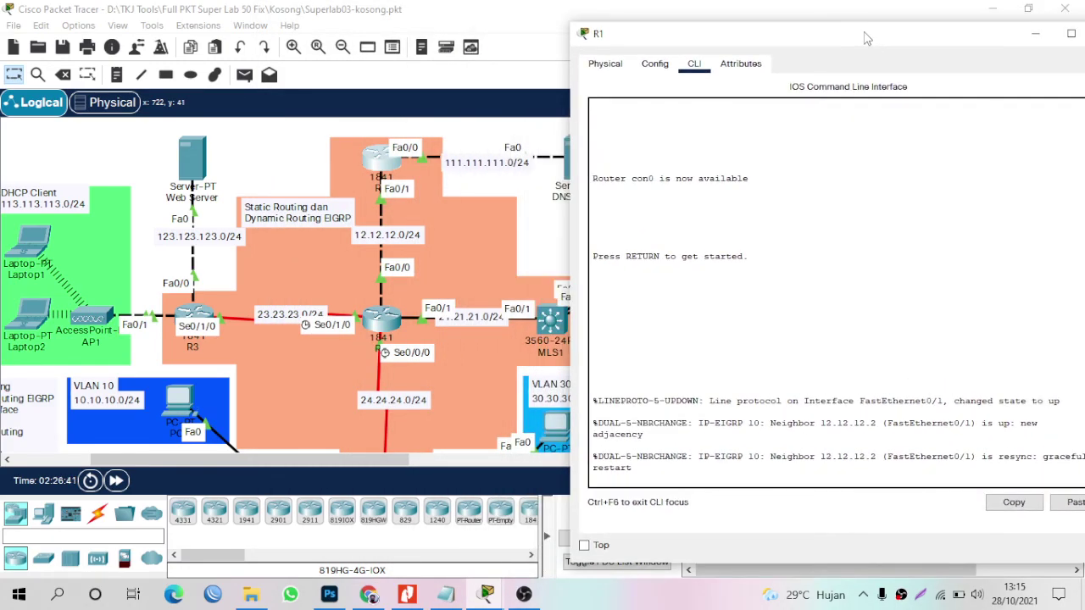
pyautogui.moveTo(793, 39); pyautogui.dragTo(735, 28)
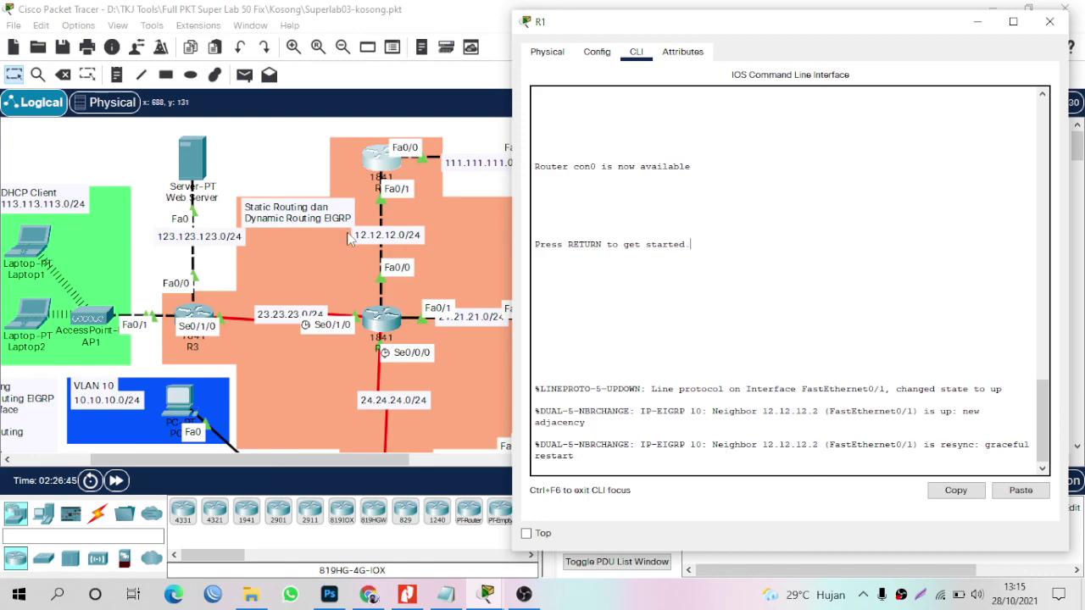
pyautogui.click(273, 121)
pyautogui.scroll(-1, 305, 180)
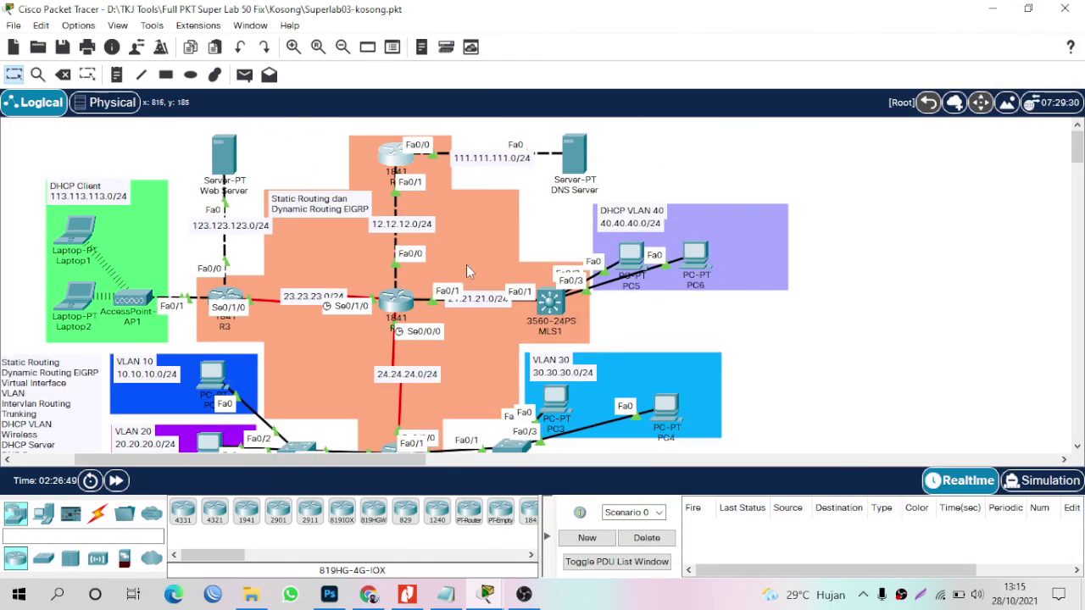
pyautogui.scroll(-1, 449, 157)
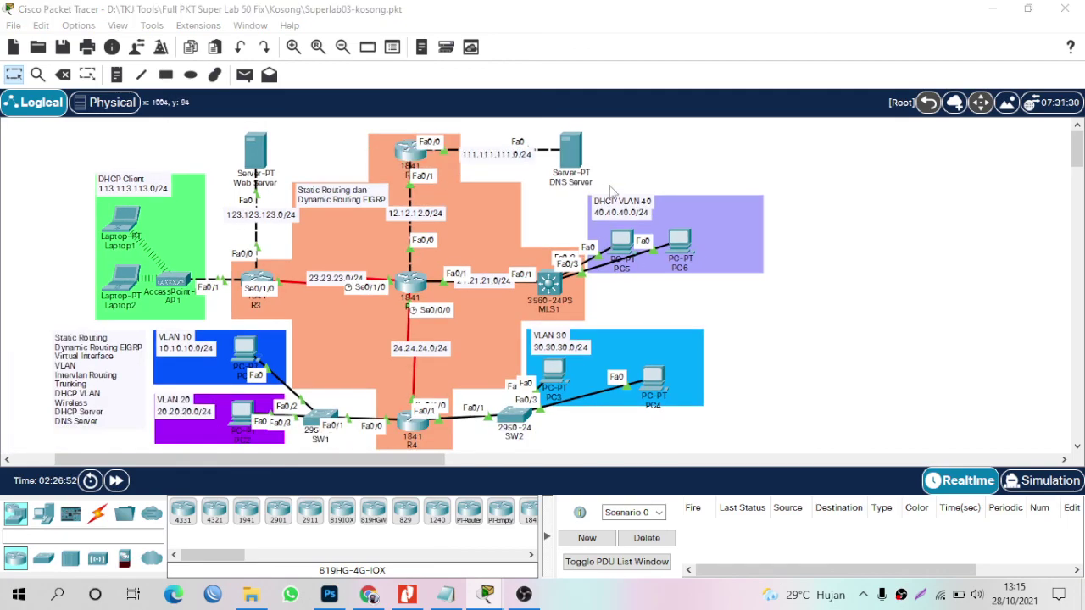
pyautogui.press('super+ctrl+s')
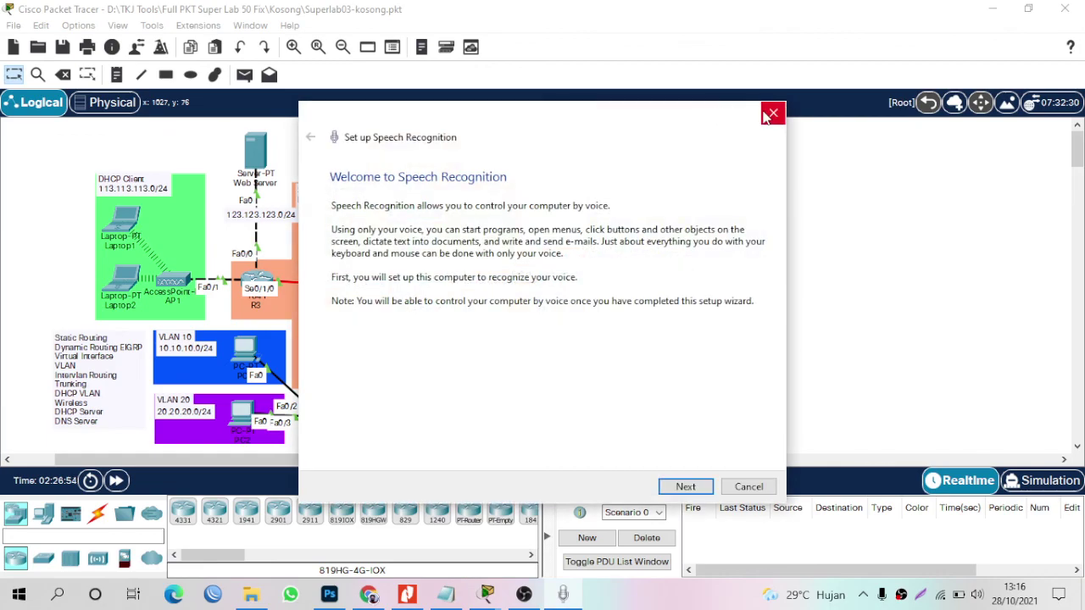
pyautogui.click(771, 113)
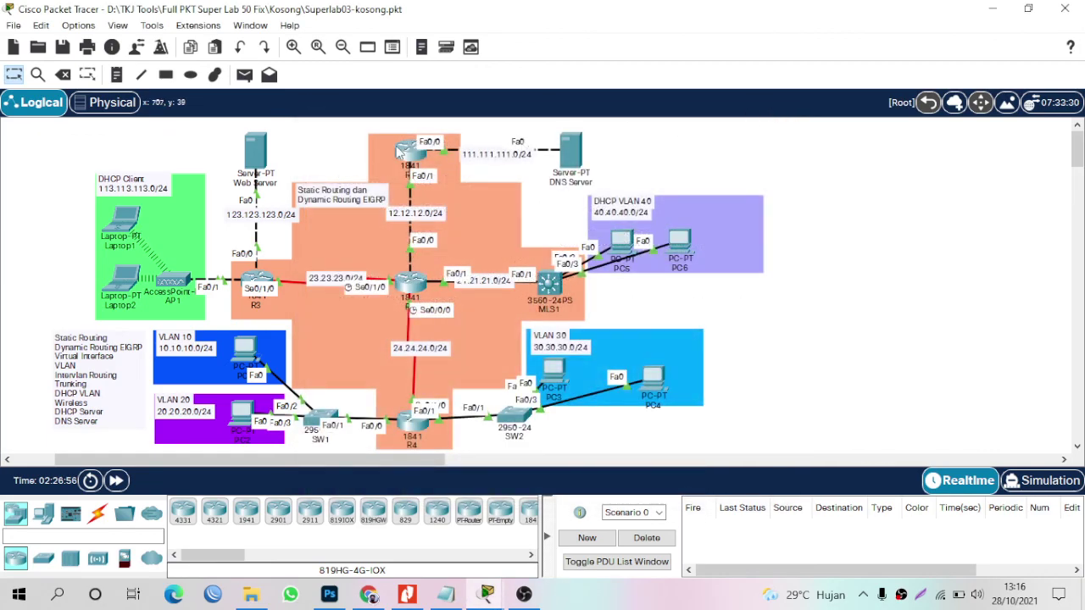
# Open router R1's command line and enter global configuration mode.
pyautogui.click(409, 152)
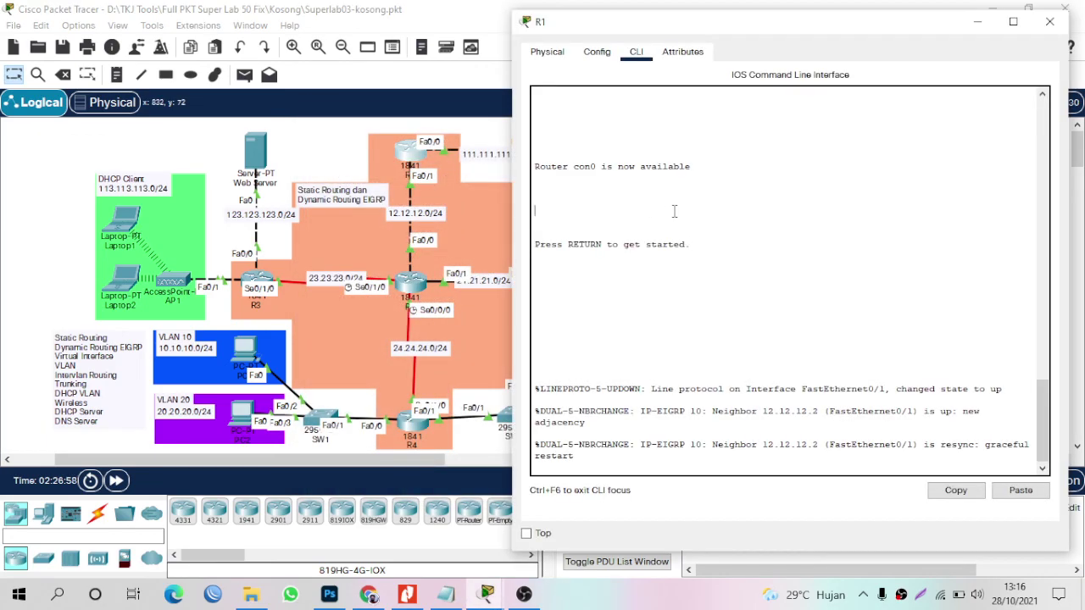
pyautogui.press('Return')
pyautogui.press('Return')
pyautogui.press('Return')
pyautogui.press('Return')
pyautogui.write('conf t')
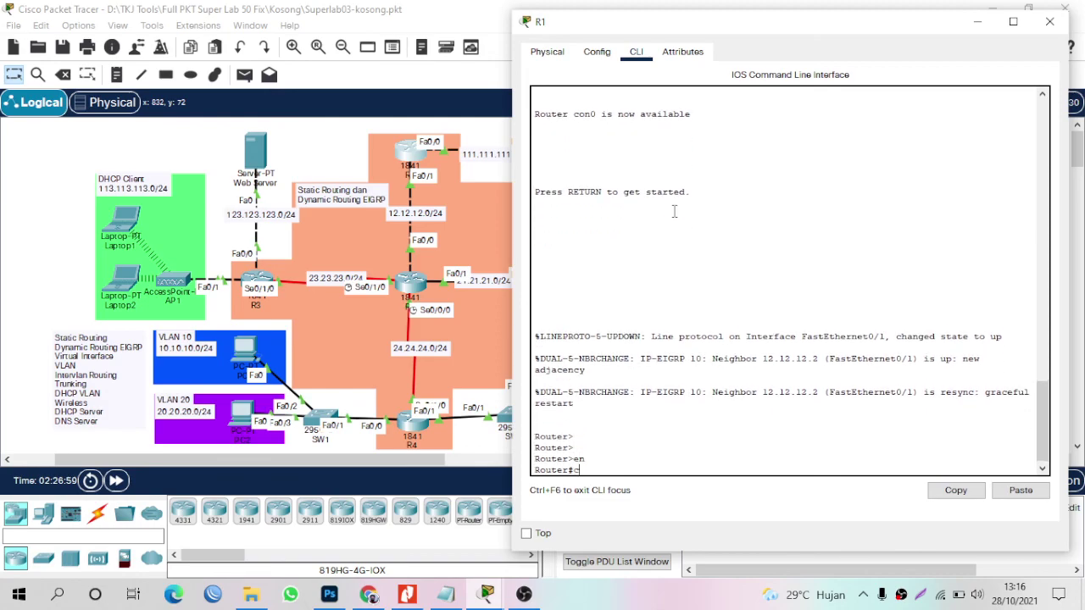
pyautogui.press('Return')
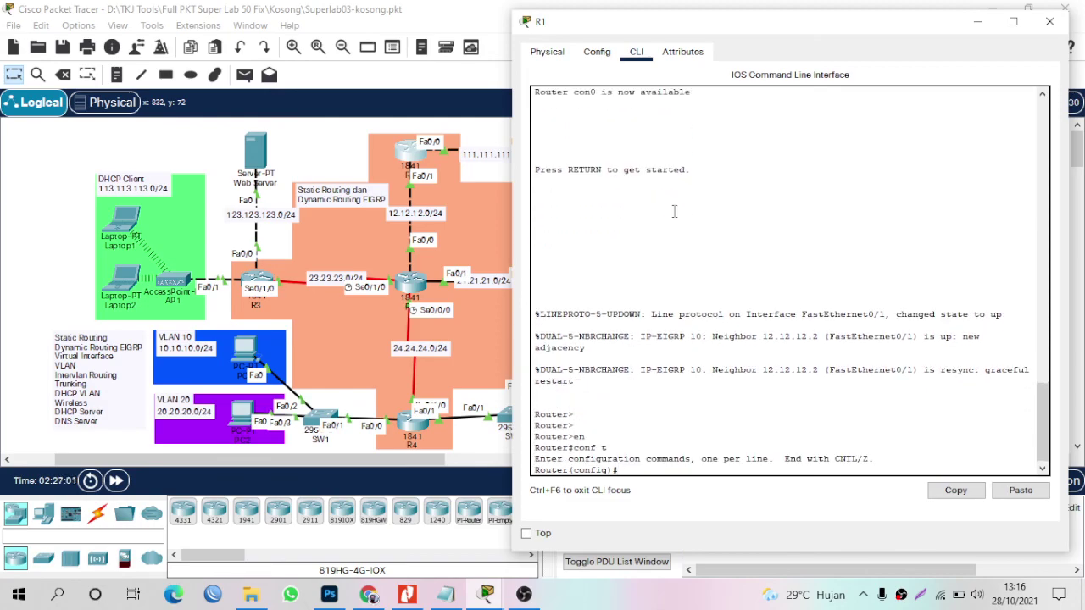
# Add a static route on R1 to the web server network 123.123.123.0 255.255.255.0 via next hop 12.12.12.2.
pyautogui.write('i')
pyautogui.write('p router')
pyautogui.moveTo(839, 23); pyautogui.dragTo(1014, 57)
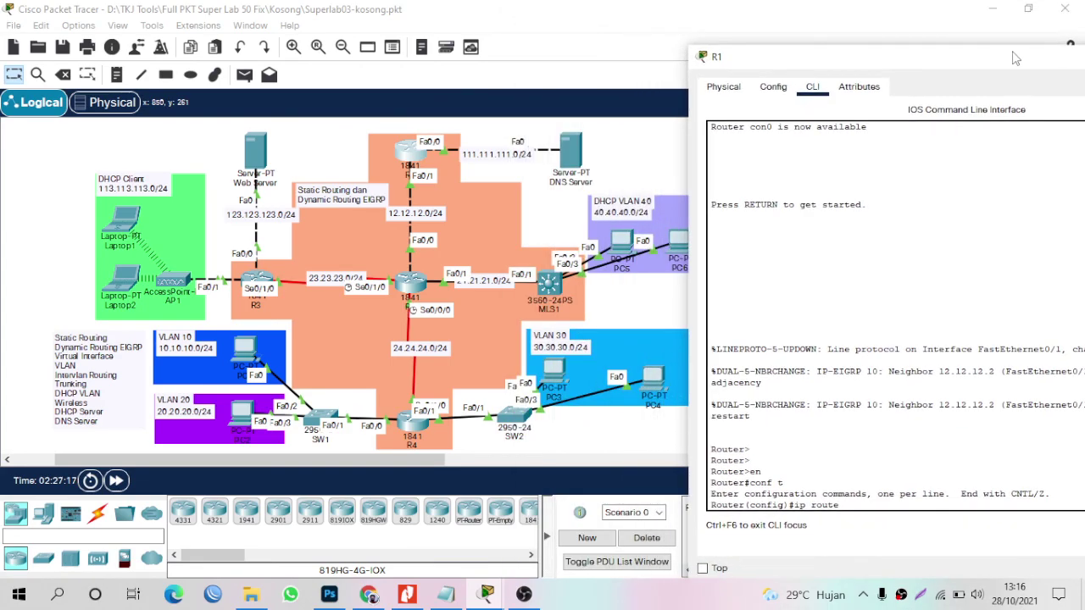
pyautogui.moveTo(853, 58); pyautogui.dragTo(695, 40)
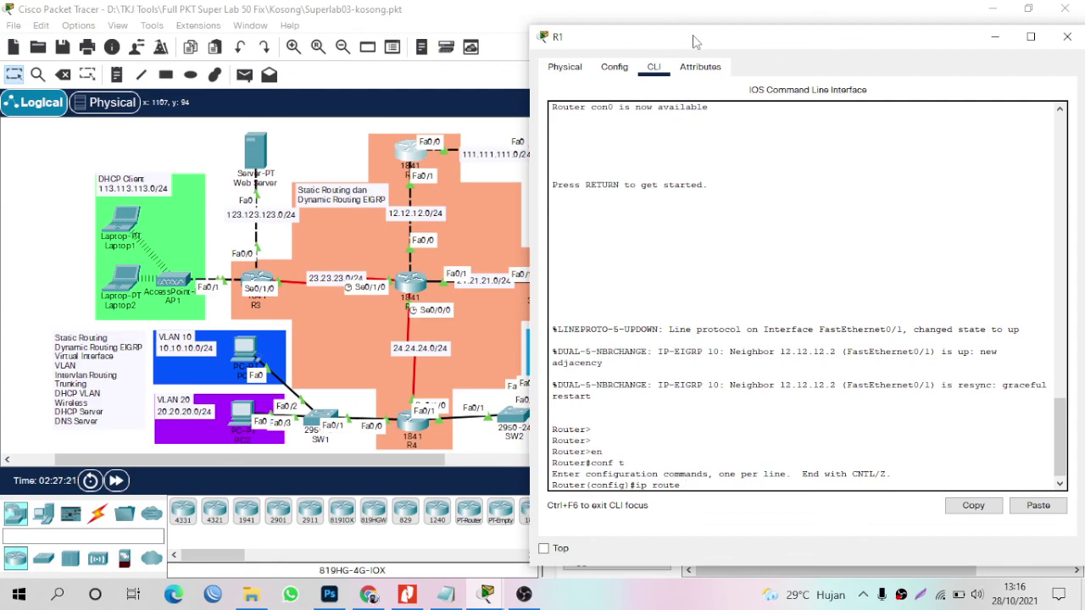
pyautogui.write('12.')
pyautogui.write('.12')
pyautogui.write('.123.')
pyautogui.write('0 255/25')
pyautogui.write('55.255.0')
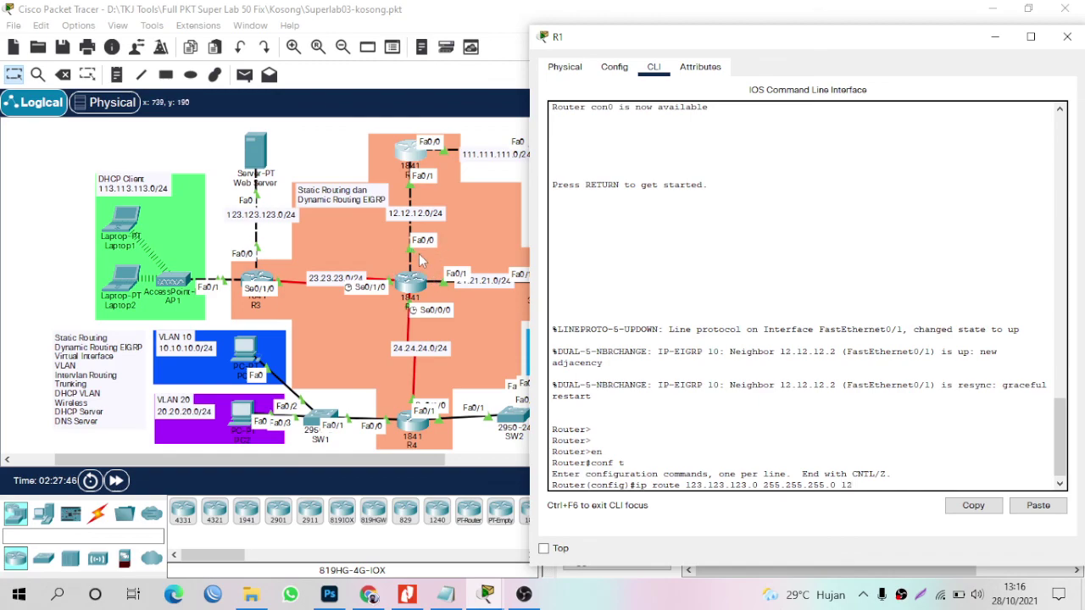
pyautogui.write('12.2')
pyautogui.press('Return')
# Add a static route on R1 to the DHCP client network 113.113.113.0 255.255.255.0 via 12.12.12.2.
pyautogui.write('ig)#ip route')
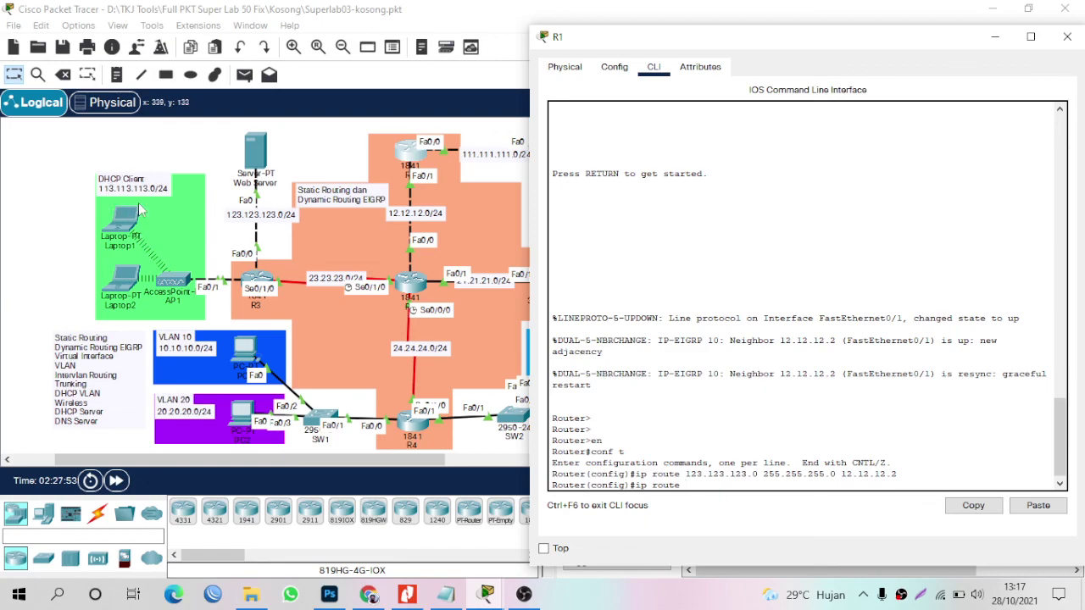
pyautogui.write('112')
pyautogui.write('.12')
pyautogui.write('13')
pyautogui.press('BackSpace')
pyautogui.write('.113.0 255.25.5.255.0')
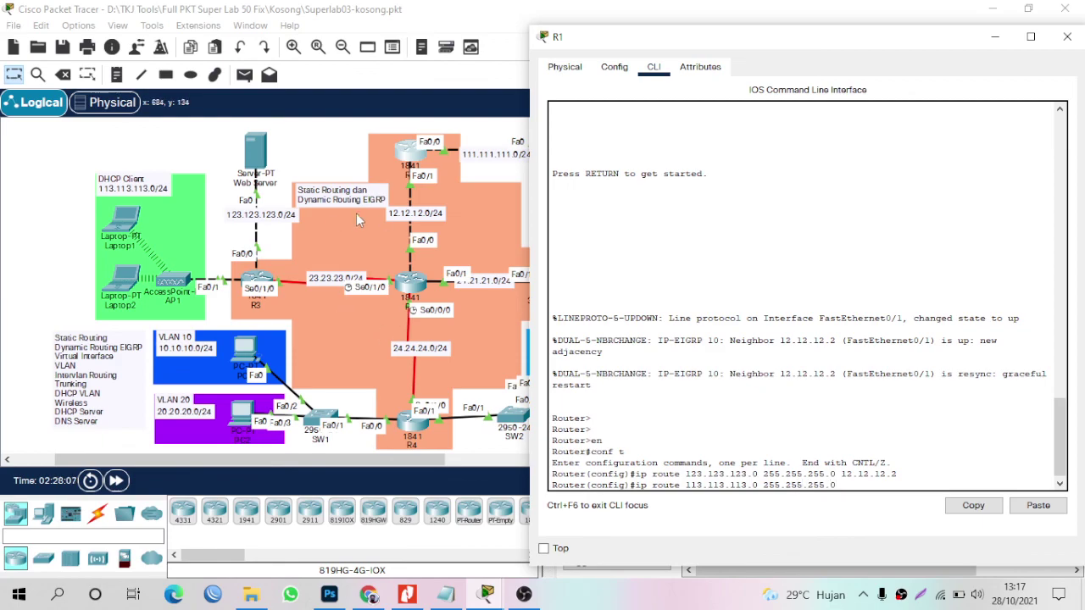
pyautogui.write(' 12.12.12.2')
pyautogui.press('Return')
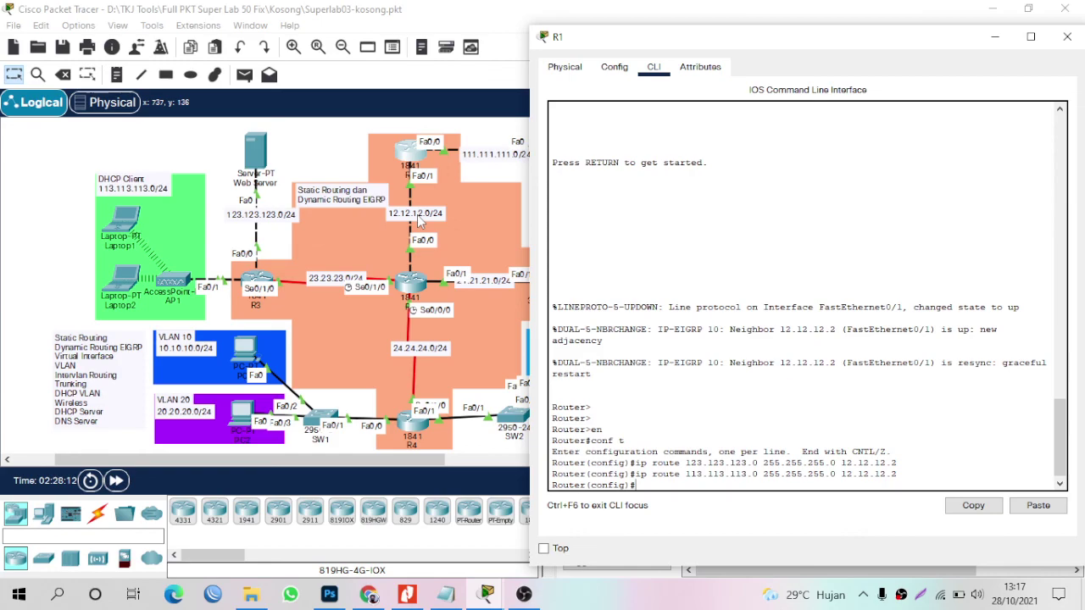
# Add a static route on R1 to the VLAN 10 network 10.10.10.0 255.255.255.0 via 12.12.12.2.
pyautogui.write('ip route 10.10.10.0 255.255.25')
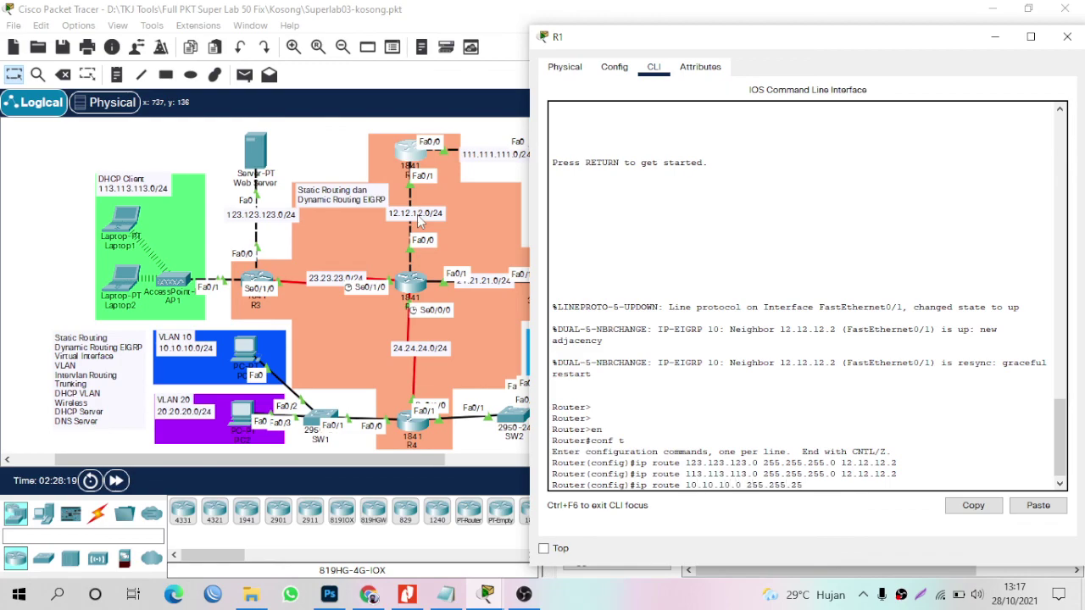
pyautogui.write('5.0')
pyautogui.scroll(-1, 408, 301)
pyautogui.scroll(1, 407, 301)
pyautogui.write('12.12.12.2')
pyautogui.press('Return')
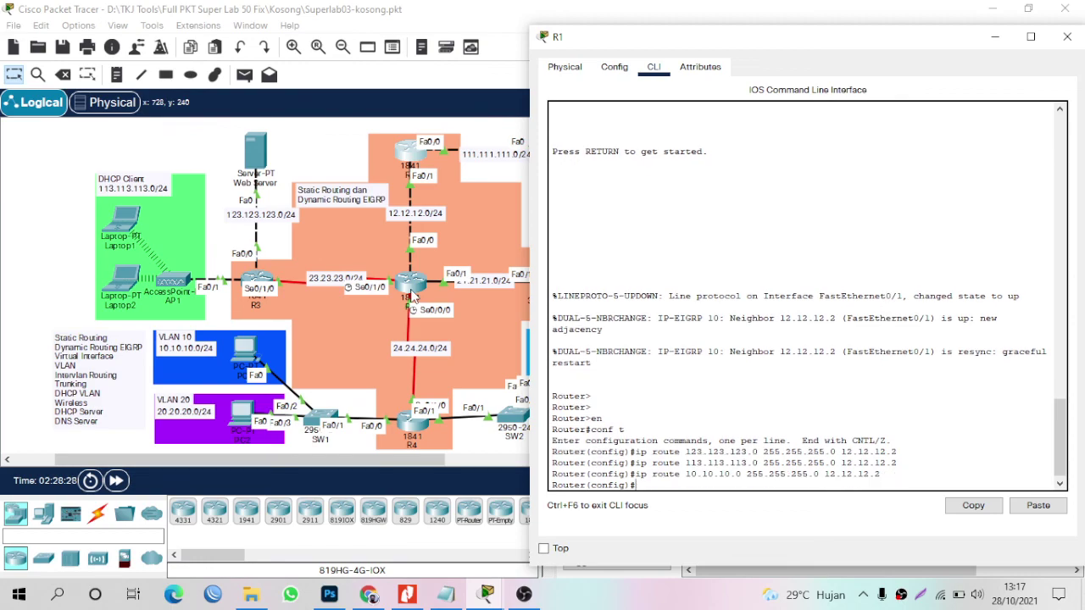
# Add a static route on R1 to the VLAN 20 network 20.20.20.0 255.255.255.0 via 12.12.12.2.
pyautogui.write('ip route 20.20.20.0 255.255.255')
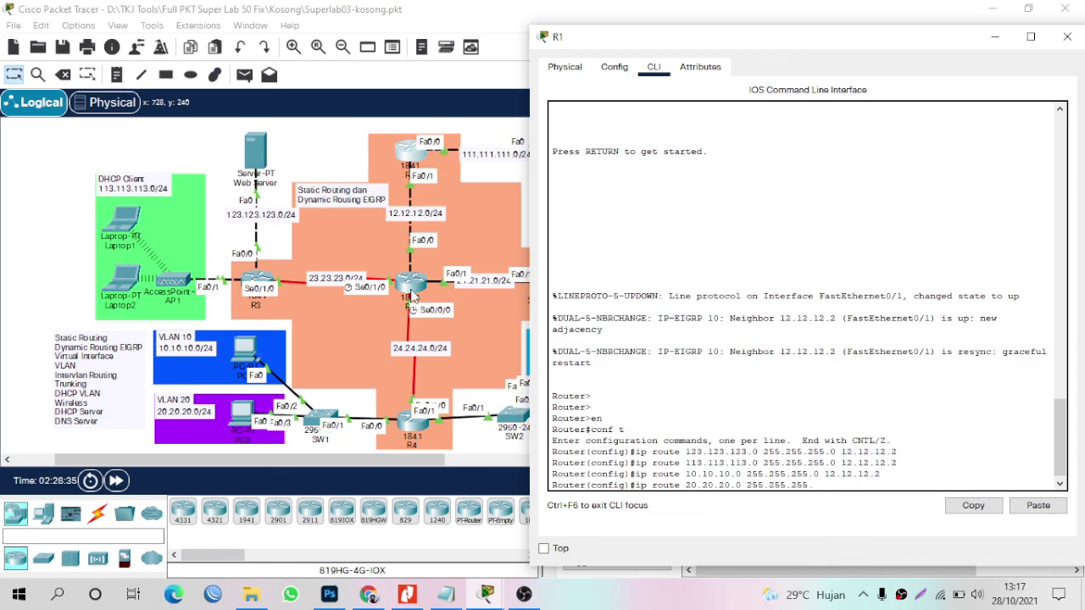
pyautogui.write('.0 12.12.12.2')
pyautogui.press('Return')
# Add a static route on R1 to the VLAN 30 network 30.30.30.0 255.255.255.0 via 12.12.12.2.
pyautogui.write('ip rou')
pyautogui.write('t')
pyautogui.press('BackSpace')
pyautogui.write('route 30.30.30.0')
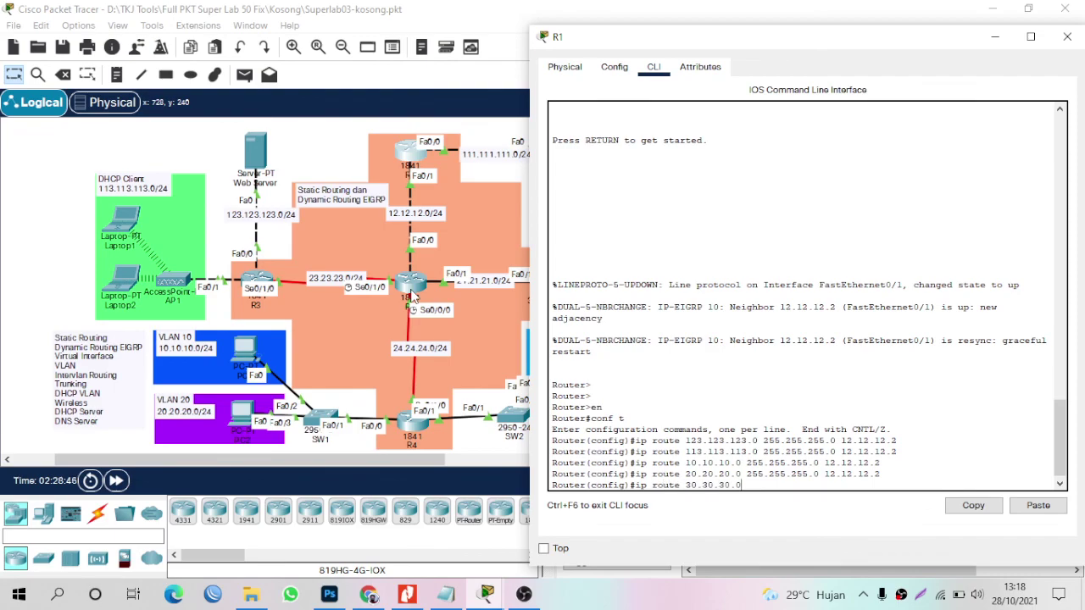
pyautogui.write(' 255.255.255.0 12.12.12.2')
pyautogui.press('Return')
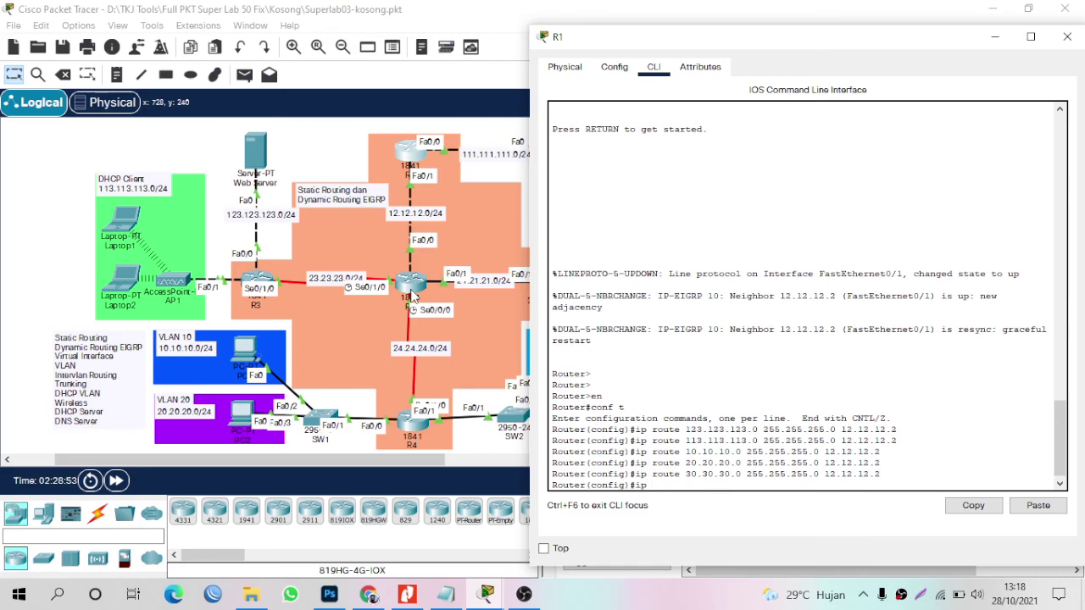
# Add a static route on R1 to the VLAN 40 network 40.40.40.0 255.255.255.0 via 12.12.12.2, and close R1's window.
pyautogui.write('ip route')
pyautogui.moveTo(694, 44); pyautogui.dragTo(616, 45)
pyautogui.write('40')
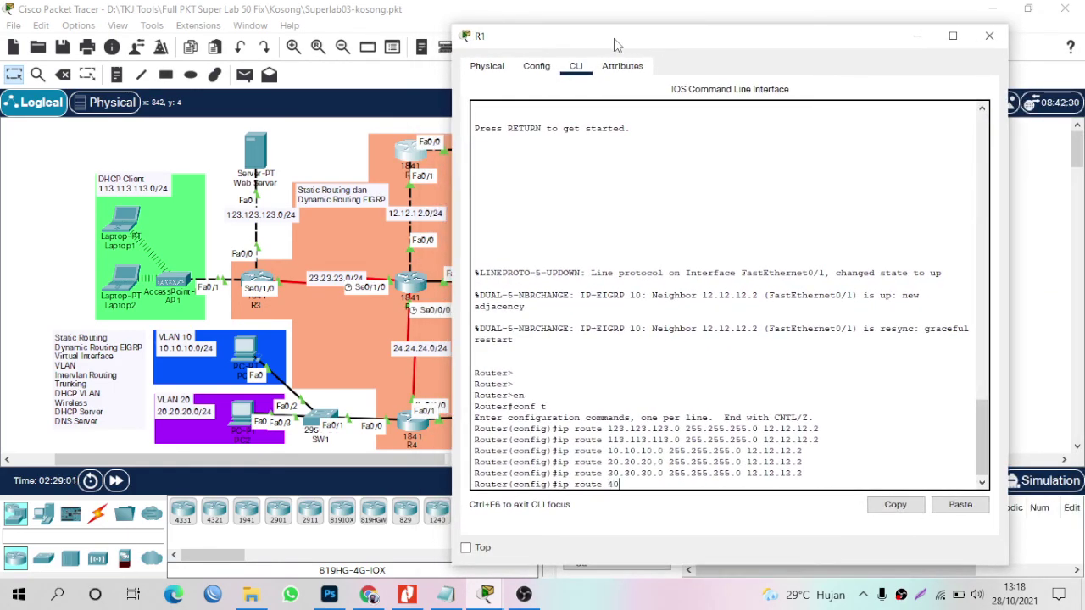
pyautogui.write('.40.40.0 255.255.255.0')
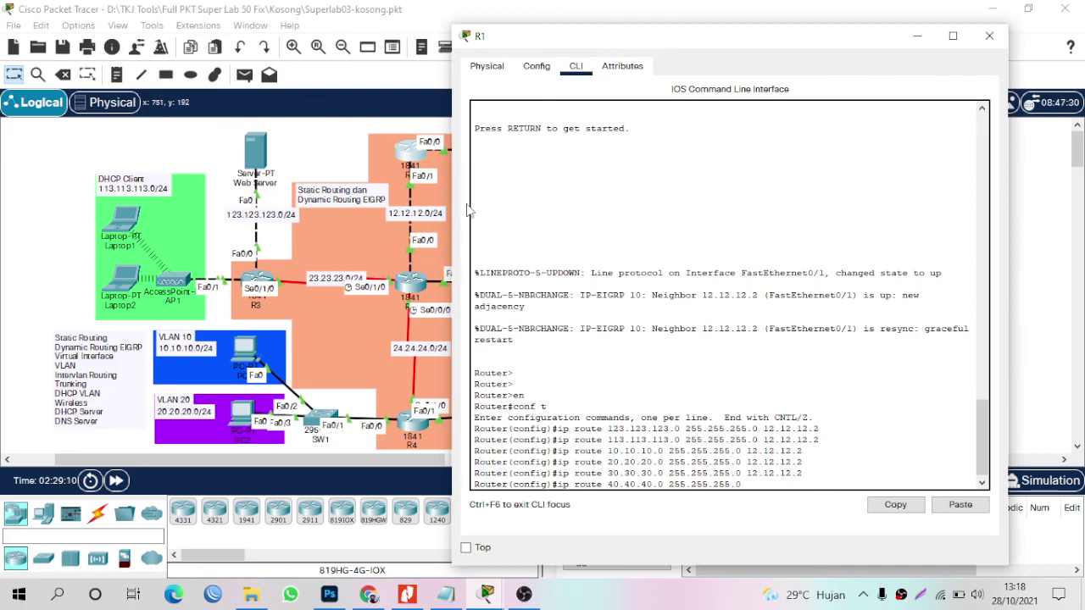
pyautogui.write('12.12.12.2')
pyautogui.press('Return')
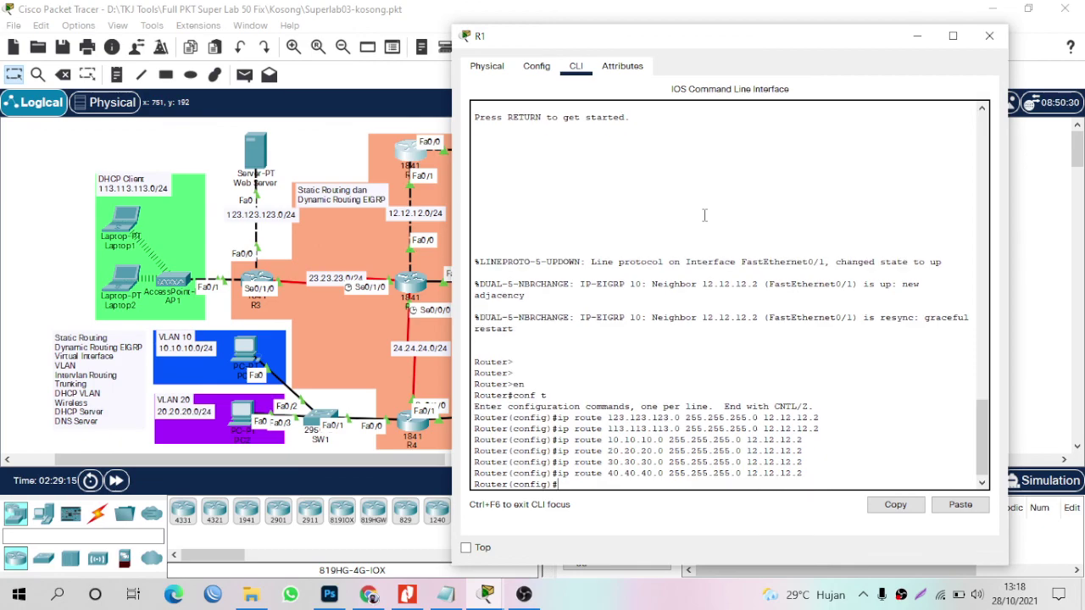
pyautogui.click(994, 39)
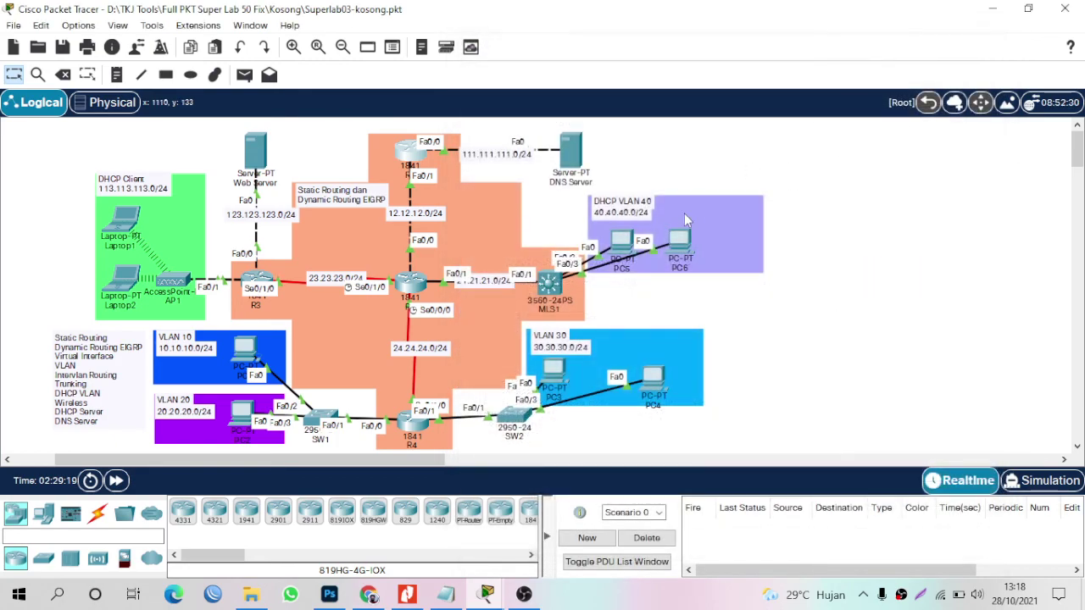
# Open router R3's command line with its window beside the topology and start the console session.
pyautogui.click(255, 281)
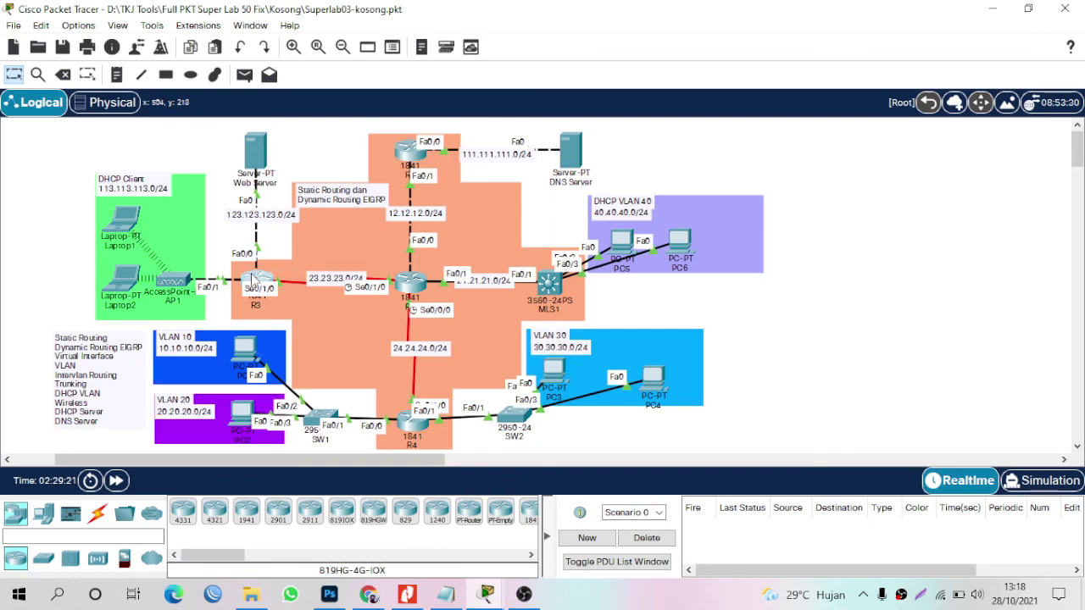
pyautogui.moveTo(573, 22); pyautogui.dragTo(977, 61)
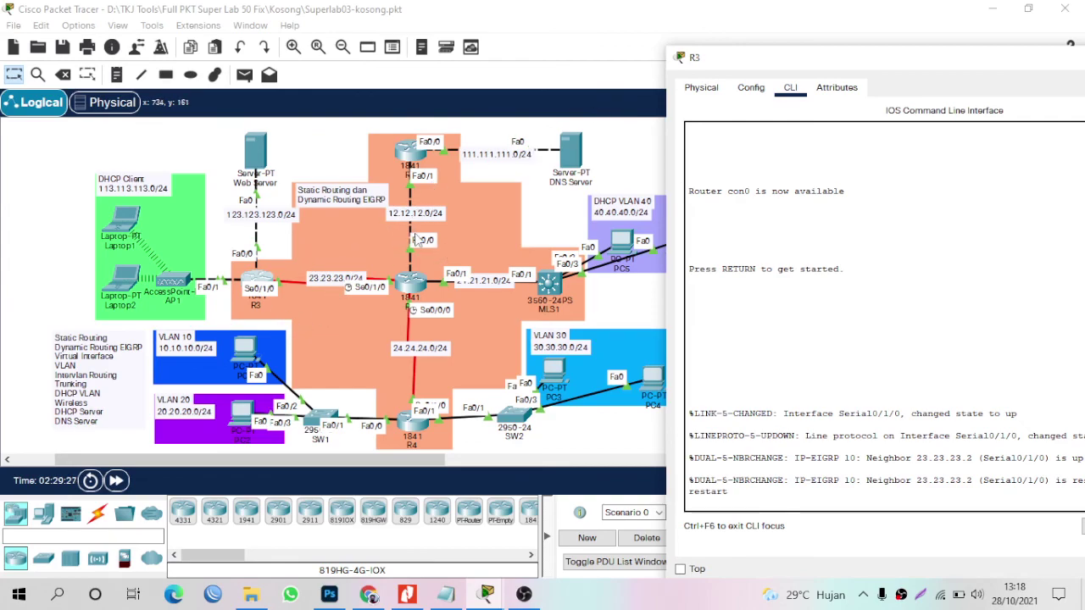
pyautogui.hotkey('ctrl', 'Tab')
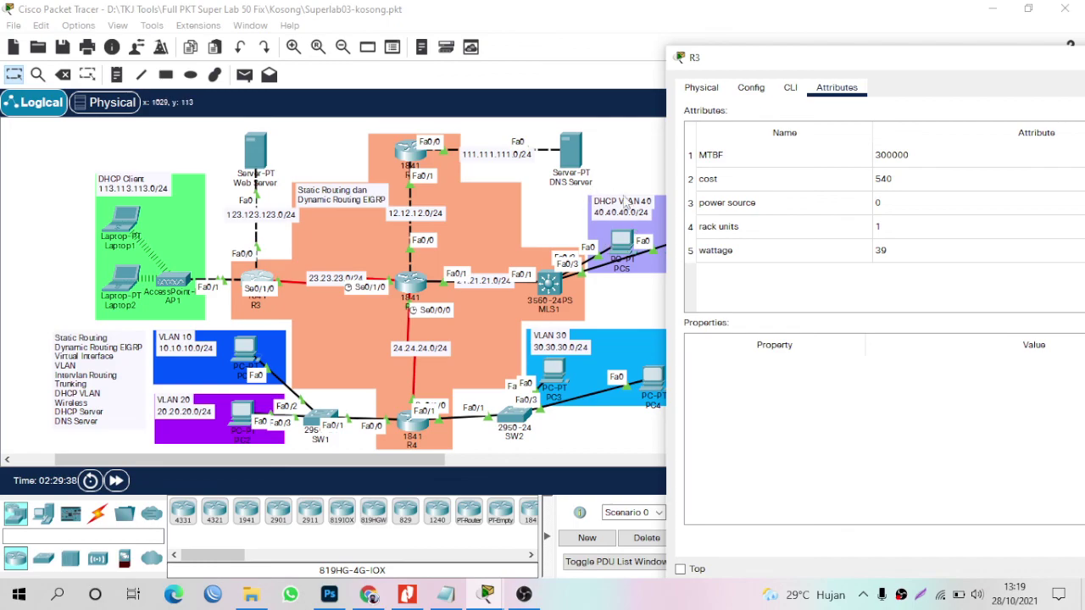
pyautogui.click(791, 88)
pyautogui.moveTo(837, 61); pyautogui.dragTo(774, 37)
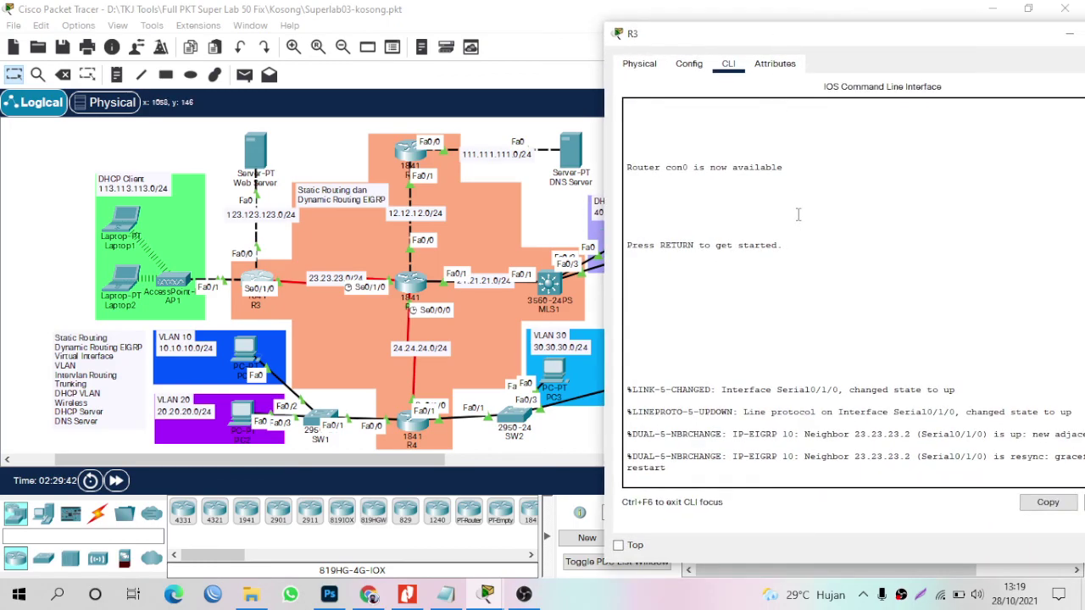
pyautogui.click(778, 271)
pyautogui.press('Return')
pyautogui.press('Return')
pyautogui.press('Return')
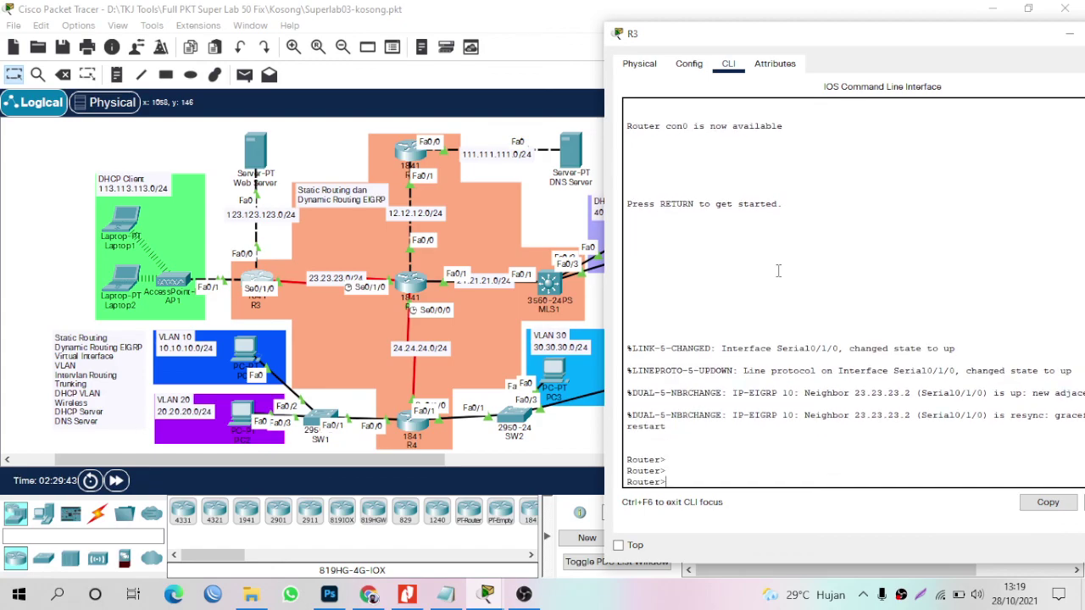
pyautogui.moveTo(884, 39); pyautogui.dragTo(853, 26)
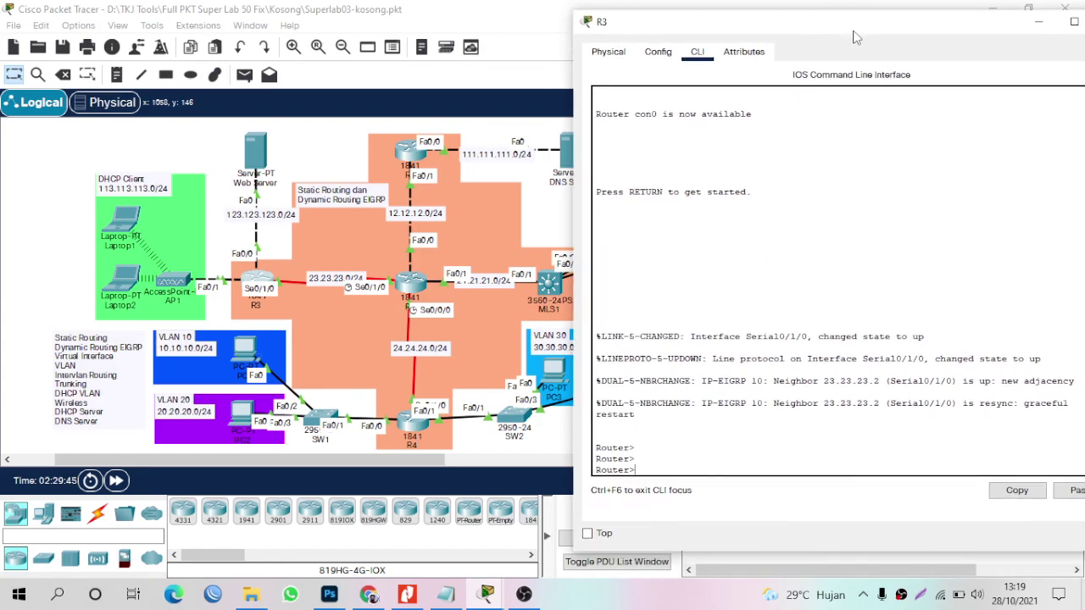
# Enter privileged mode on R3 and go into global configuration mode.
pyautogui.write('en')
pyautogui.press('Return')
pyautogui.write('co')
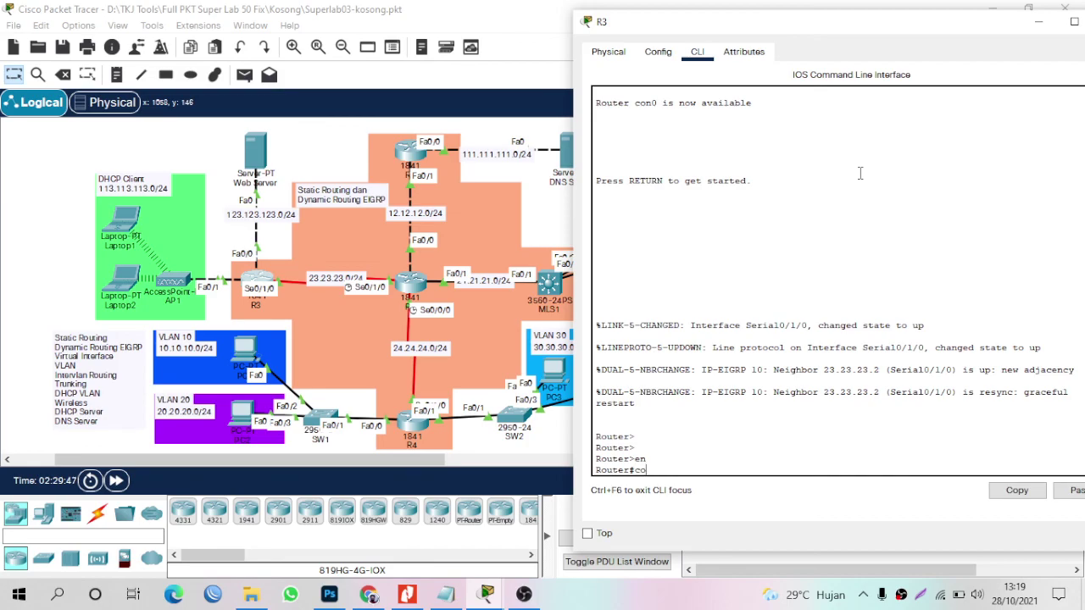
pyautogui.write('nf t')
pyautogui.press('Return')
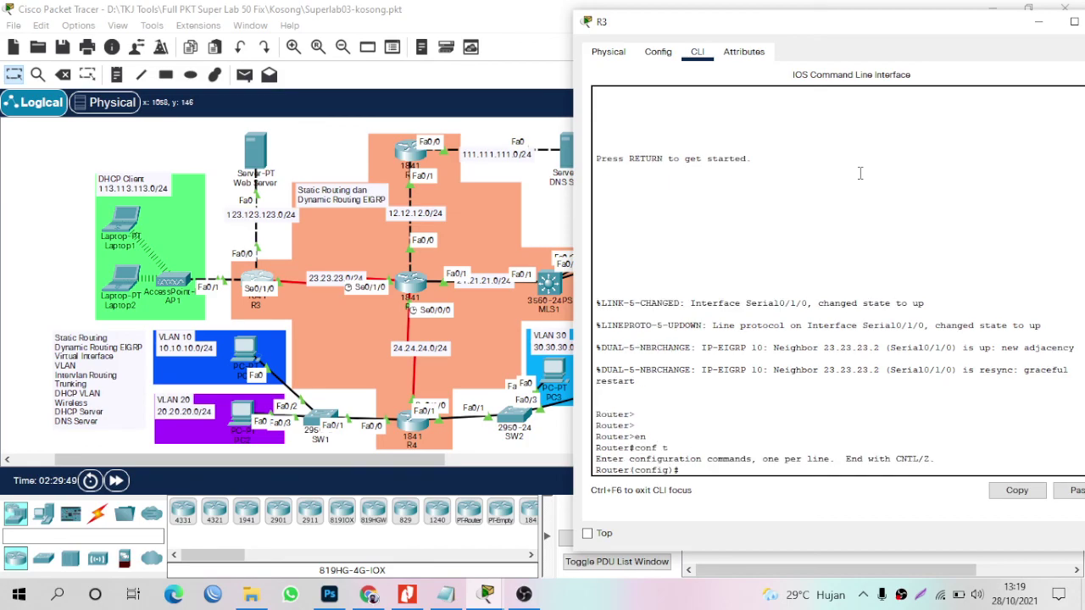
pyautogui.press('Return')
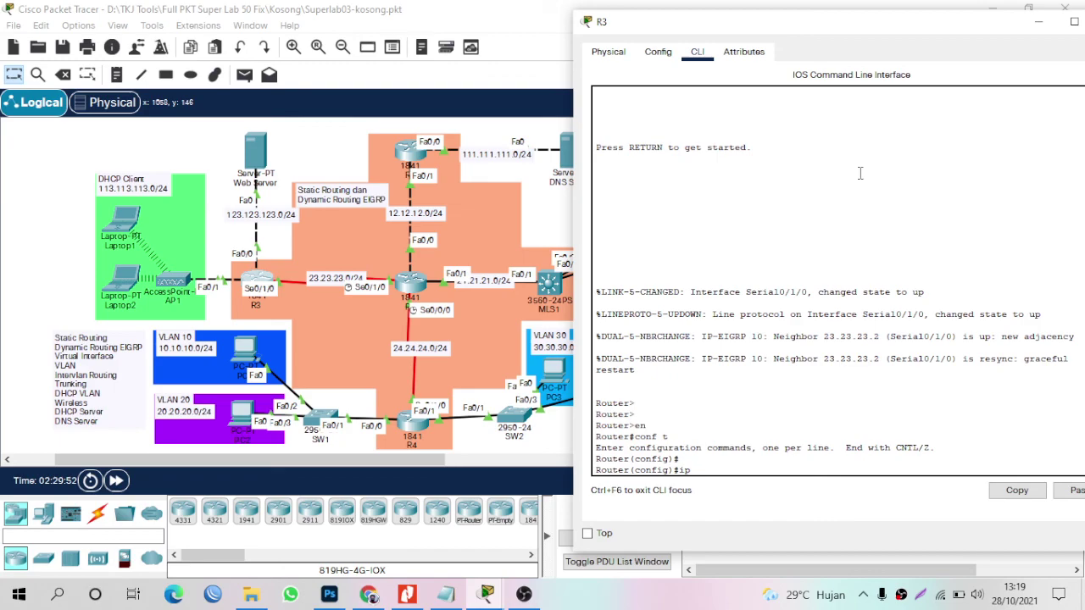
# Add a static route on R3 to the VLAN 10 network 10.10.10.0 255.255.255.0 via 23.23.23.2.
pyautogui.write('ip route 10.10.10.0')
pyautogui.write('255.255.0')
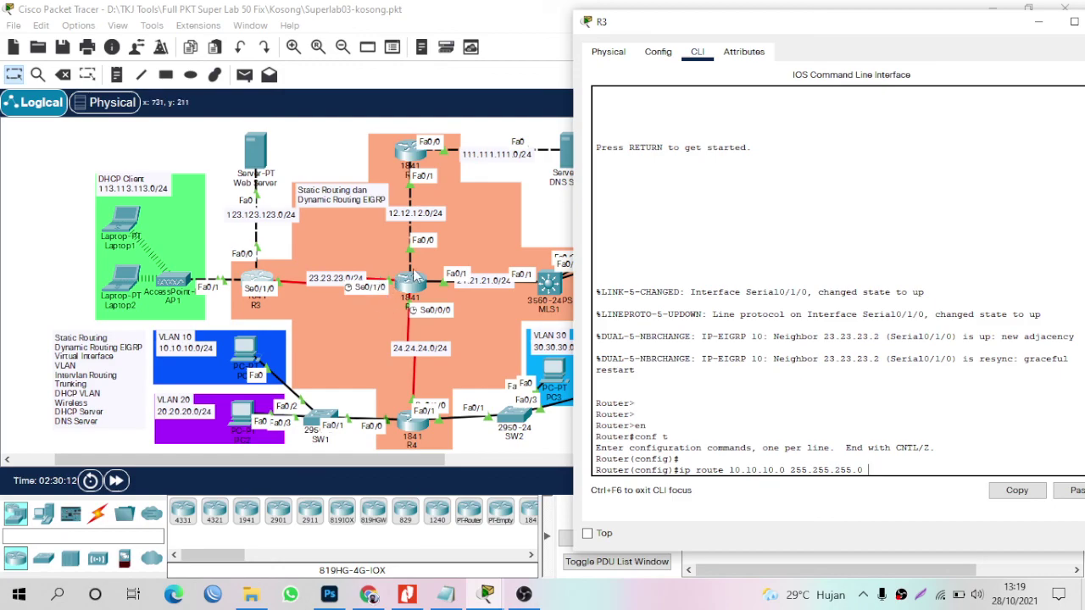
pyautogui.write('23.23.23.2')
pyautogui.write('2')
pyautogui.press('Return')
# Add a static route on R3 to the VLAN 20 network 20.20.20.0 255.255.255.0 via 23.23.23.2.
pyautogui.write('ip route')
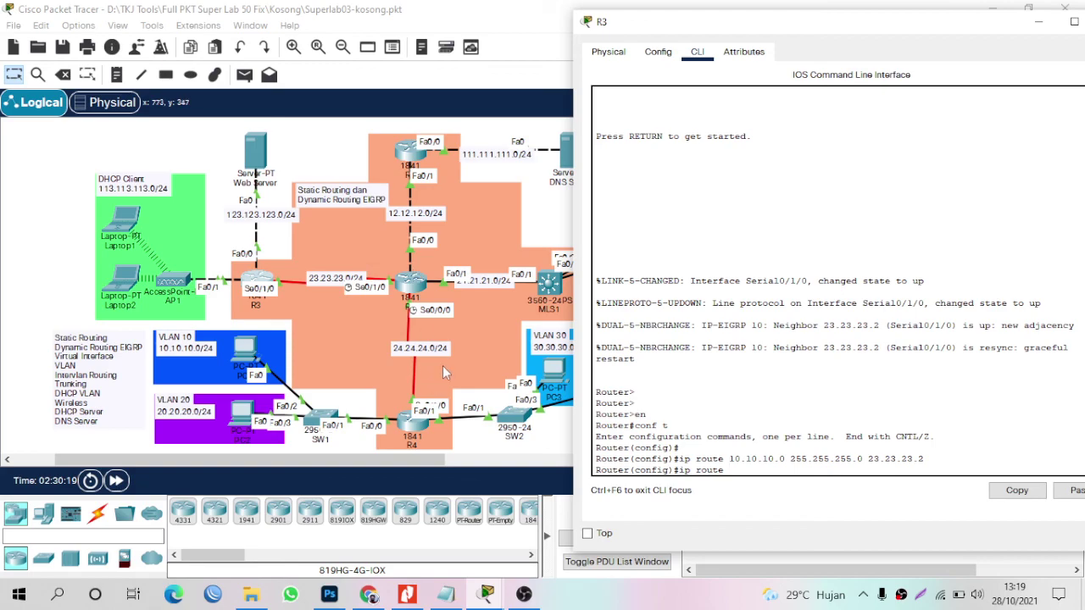
pyautogui.write(' 20.20.20.0 255.255.255.')
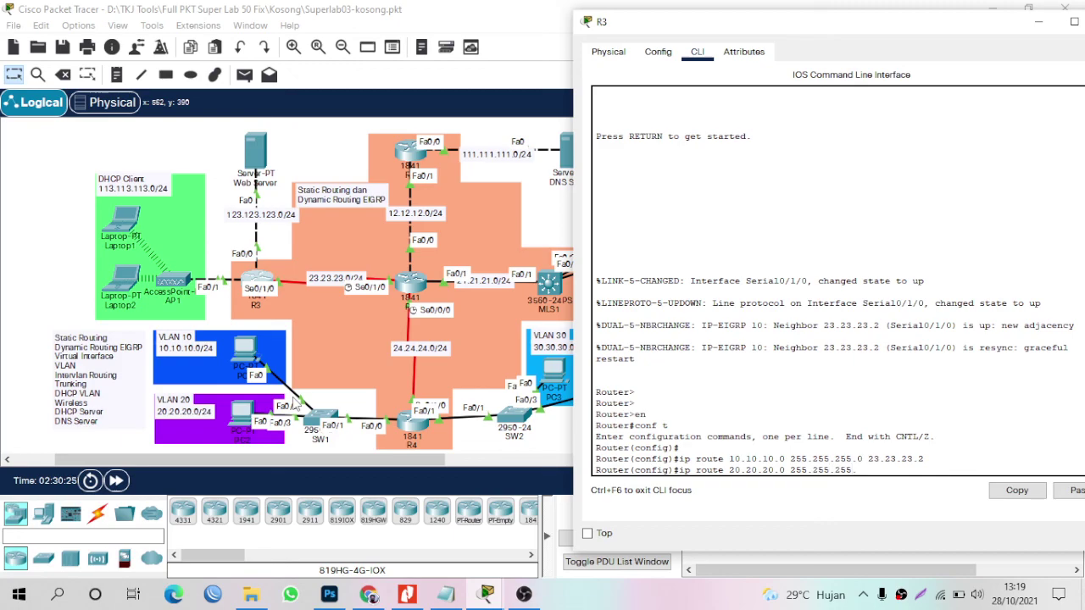
pyautogui.write('0 23.23.23.2')
pyautogui.press('Return')
# Add a static route on R3 to the VLAN 30 network 30.30.30.0 255.255.255.0 via 23.23.23.2.
pyautogui.write('ip route ')
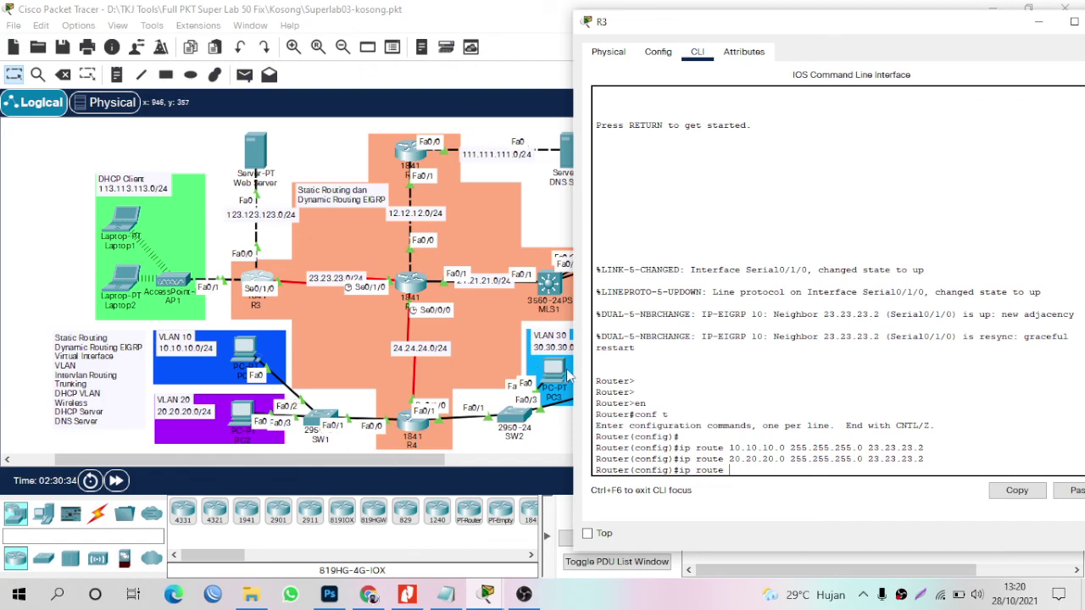
pyautogui.write('30.30.30.0 255.255.255.')
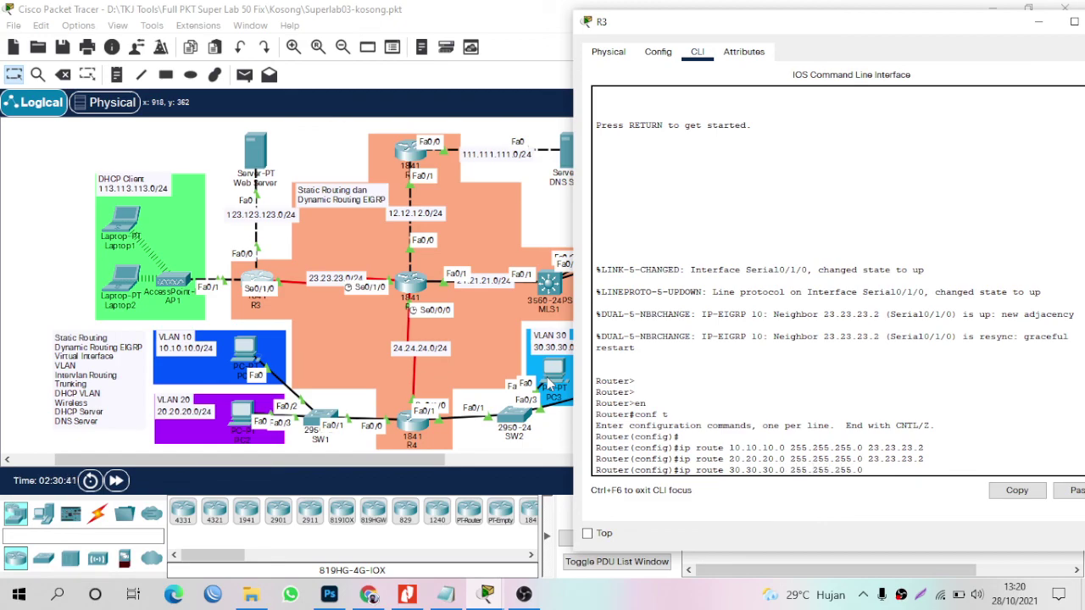
pyautogui.write('0 23.23.23.2')
pyautogui.press('Return')
# Add a static route on R3 to the VLAN 40 network 40.40.40.0 255.255.255.0 via 23.23.23.2.
pyautogui.write('ip ')
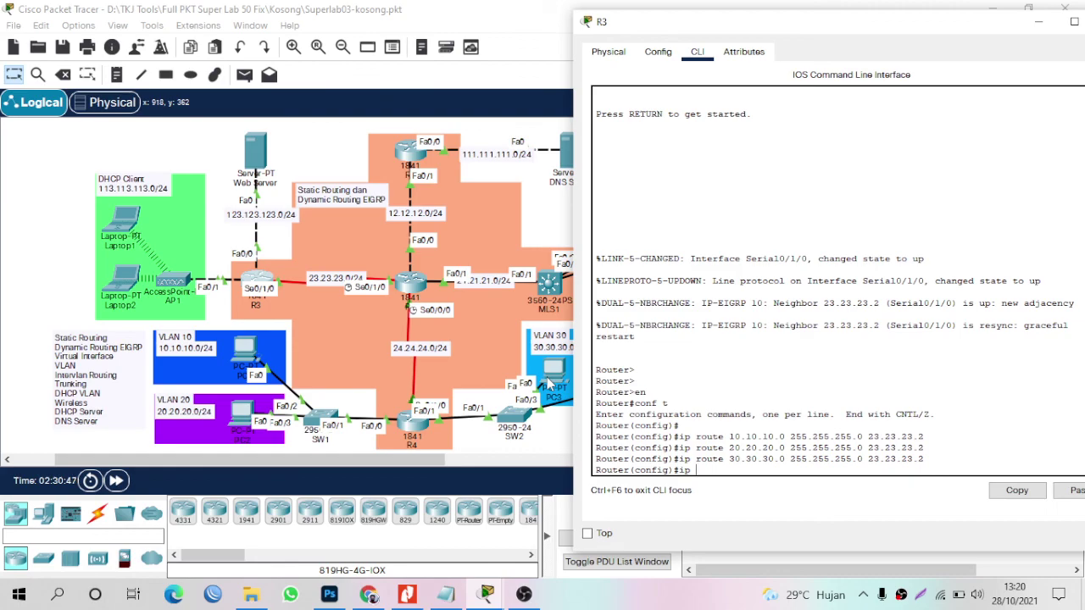
pyautogui.write('route 40.40.40.0 255.255.255.')
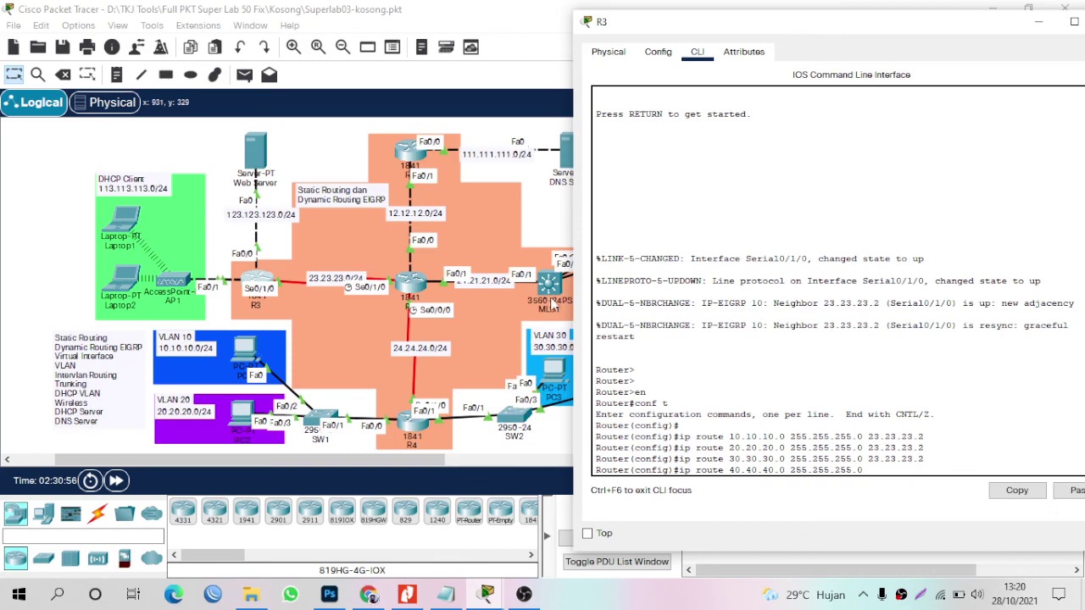
pyautogui.write('0 23.23.23.2')
pyautogui.press('Return')
# Add a static route on R3 to the DNS server network 111.111.111.0 255.255.255.0 via 23.23.23.2, and close R3's window.
pyautogui.write('ip route')
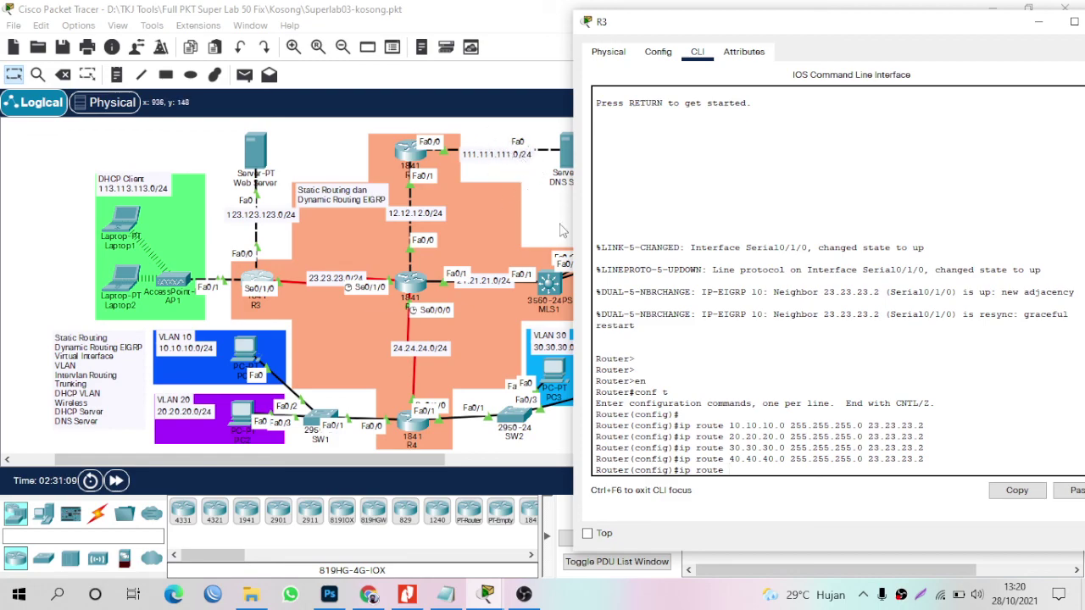
pyautogui.write('11')
pyautogui.write('.111.111.0 24')
pyautogui.press('BackSpace')
pyautogui.write('55.255.255.0 23.23.23.2')
pyautogui.press('Return')
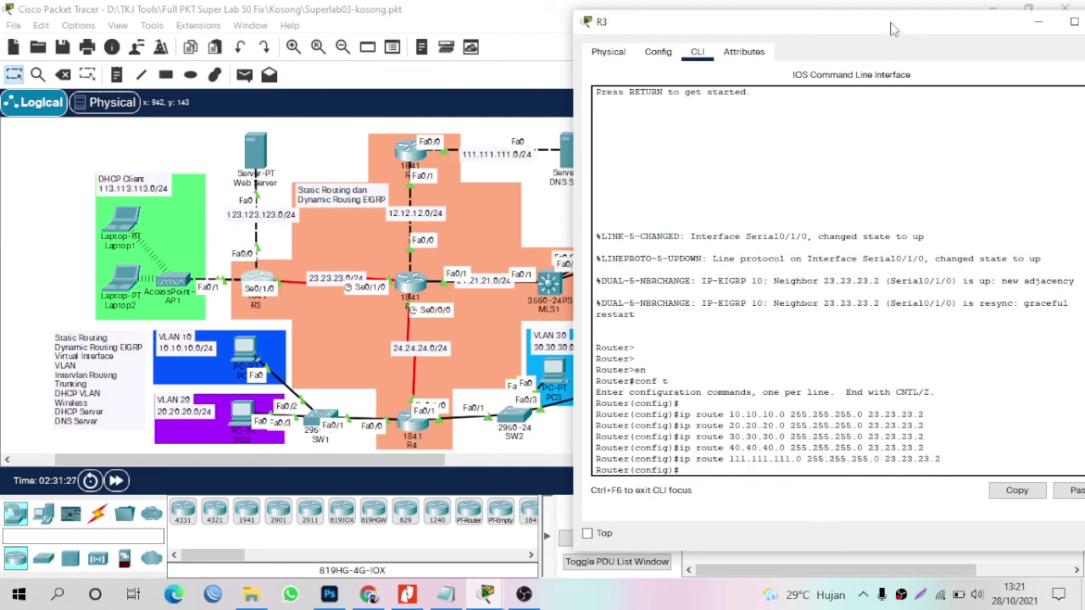
pyautogui.moveTo(890, 22); pyautogui.dragTo(845, 31)
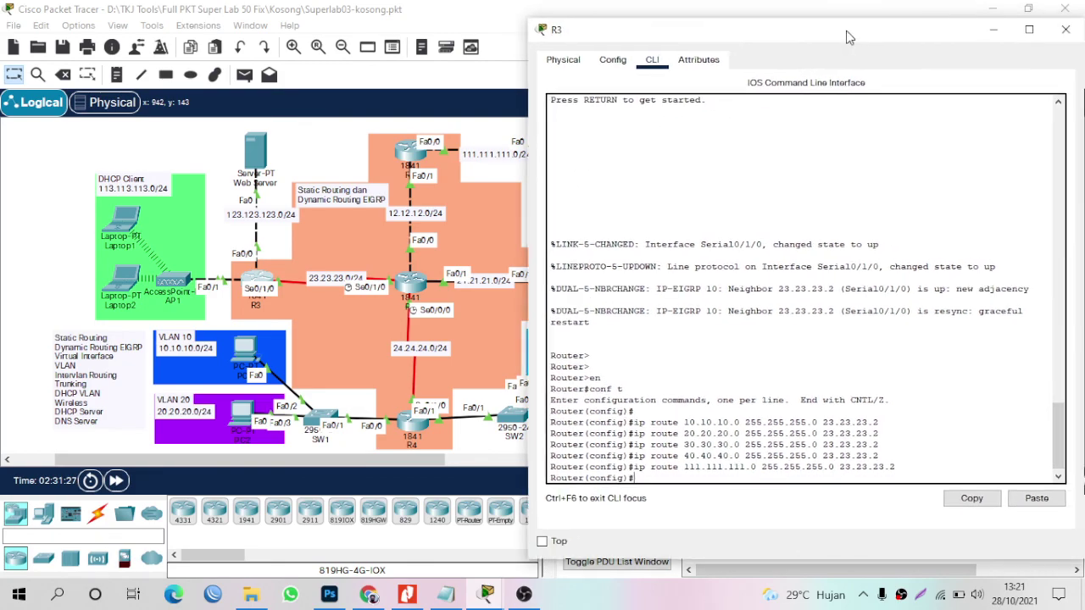
pyautogui.click(1064, 31)
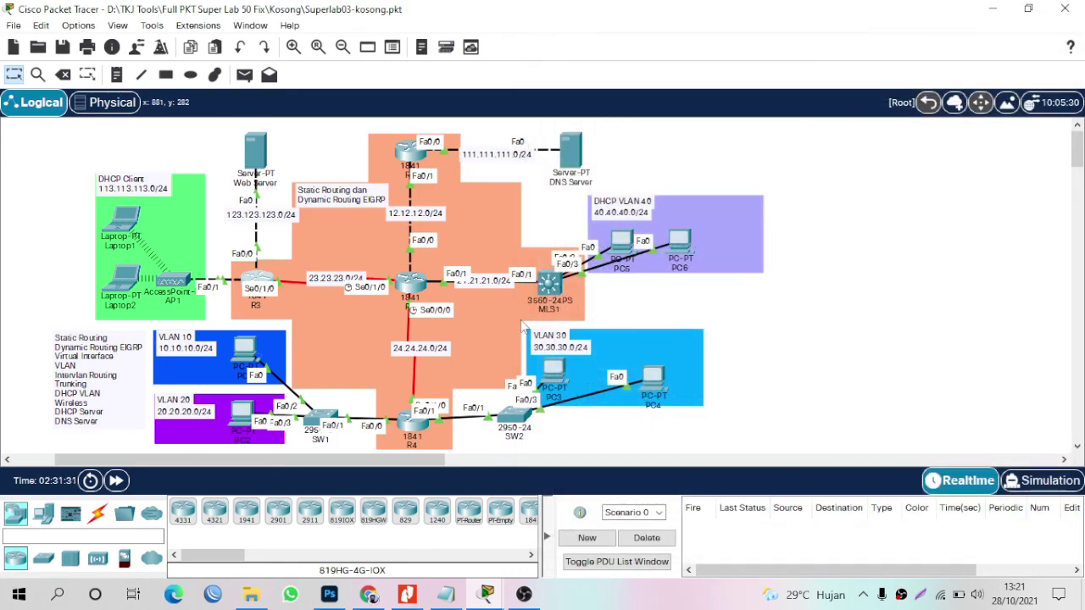
# Open router R4's command line and place its window beside the topology.
pyautogui.scroll(-1, 506, 382)
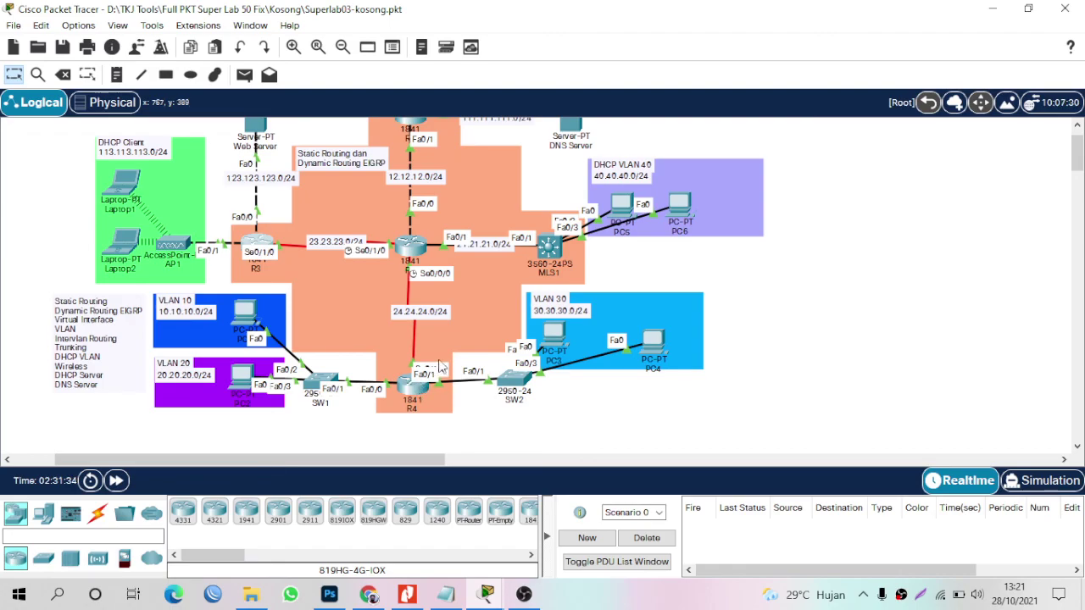
pyautogui.click(413, 386)
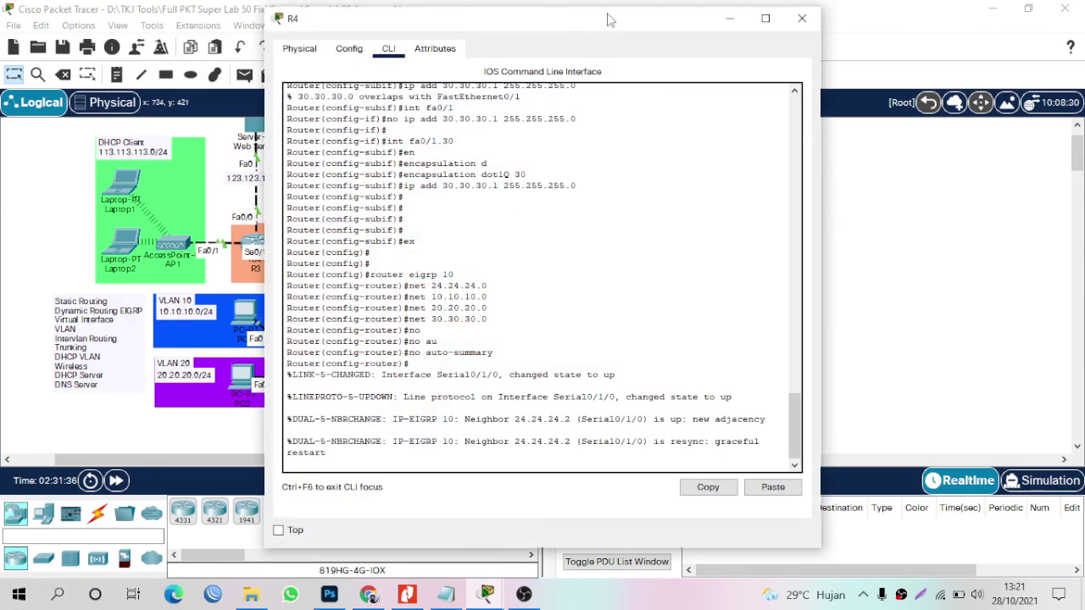
pyautogui.moveTo(609, 18); pyautogui.dragTo(927, 26)
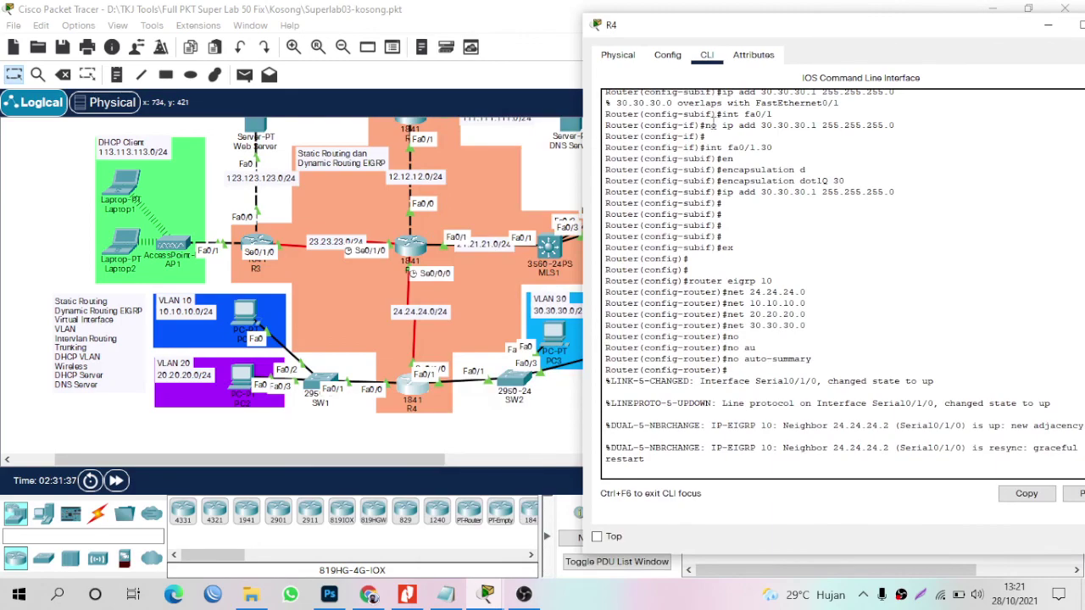
# Move PC5 slightly up and away from MLS1 within the DHCP VLAN 40 area of the topology.
pyautogui.moveTo(368, 459); pyautogui.dragTo(453, 460)
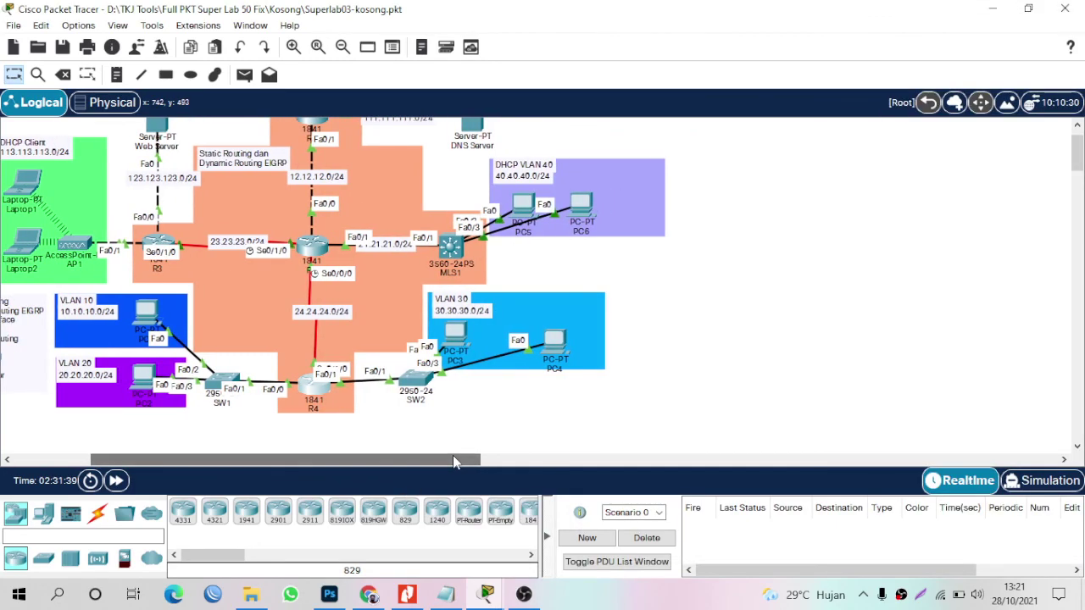
pyautogui.moveTo(523, 206); pyautogui.dragTo(564, 180)
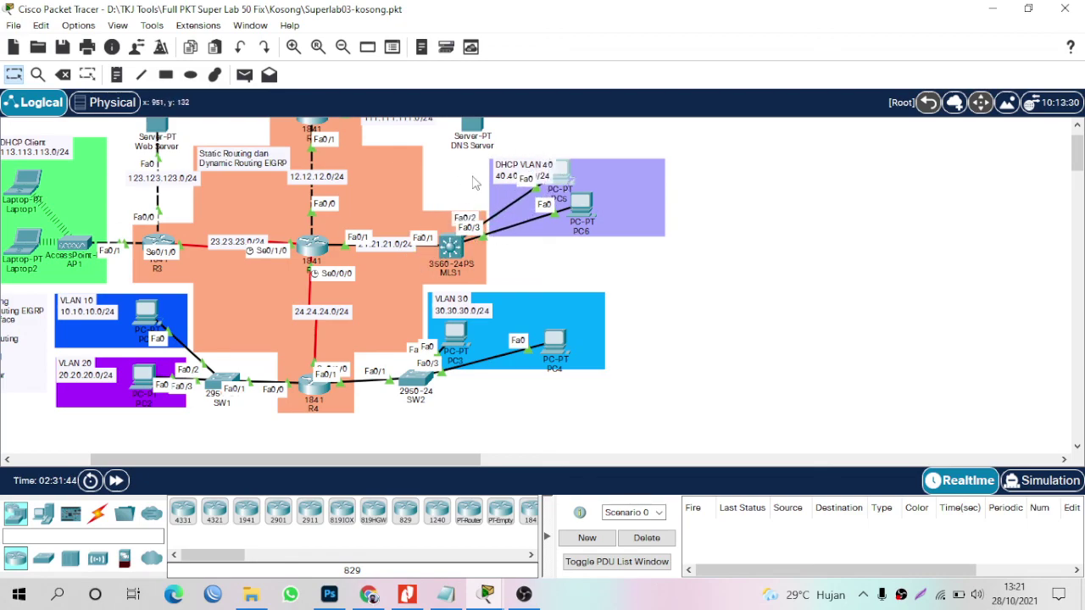
pyautogui.scroll(1, 475, 182)
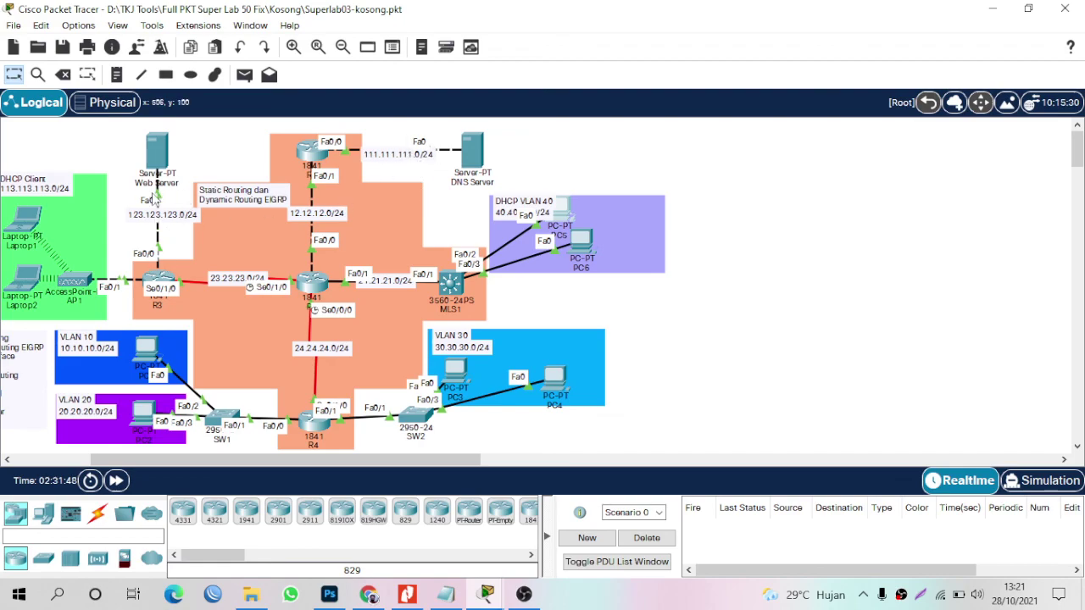
# Return to R4's command line and exit EIGRP router configuration to global configuration mode.
pyautogui.click(322, 426)
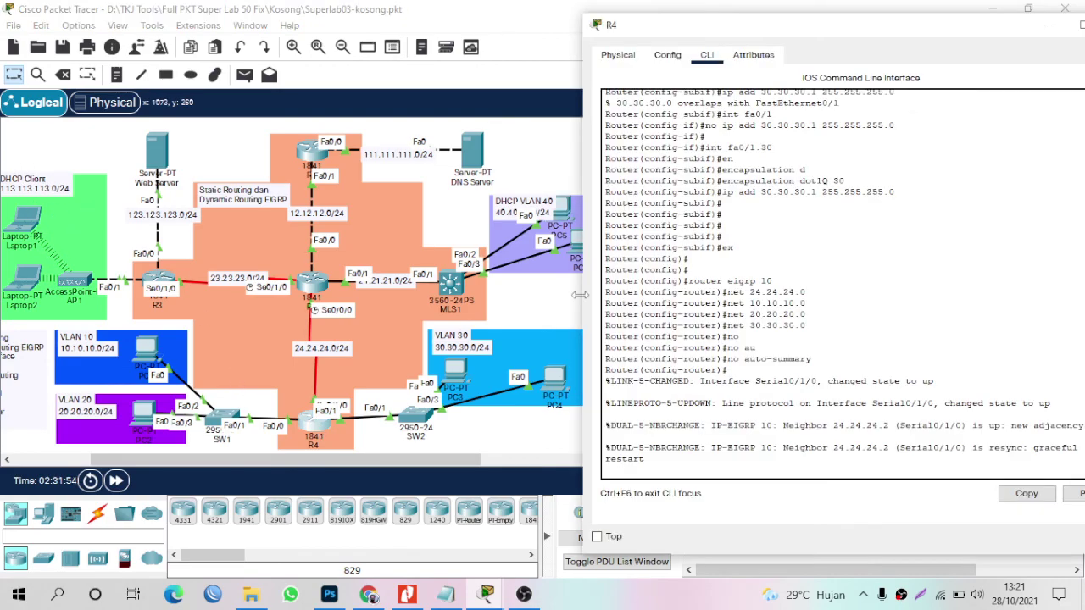
pyautogui.press('Return')
pyautogui.press('Return')
pyautogui.press('Return')
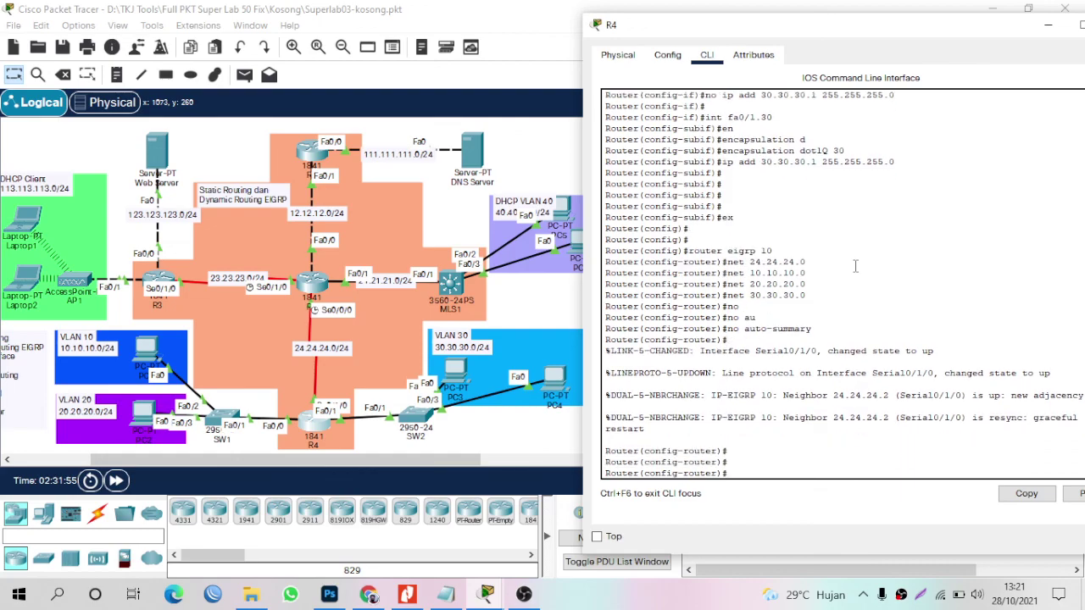
pyautogui.write('ex')
pyautogui.press('Return')
pyautogui.press('Return')
pyautogui.press('Return')
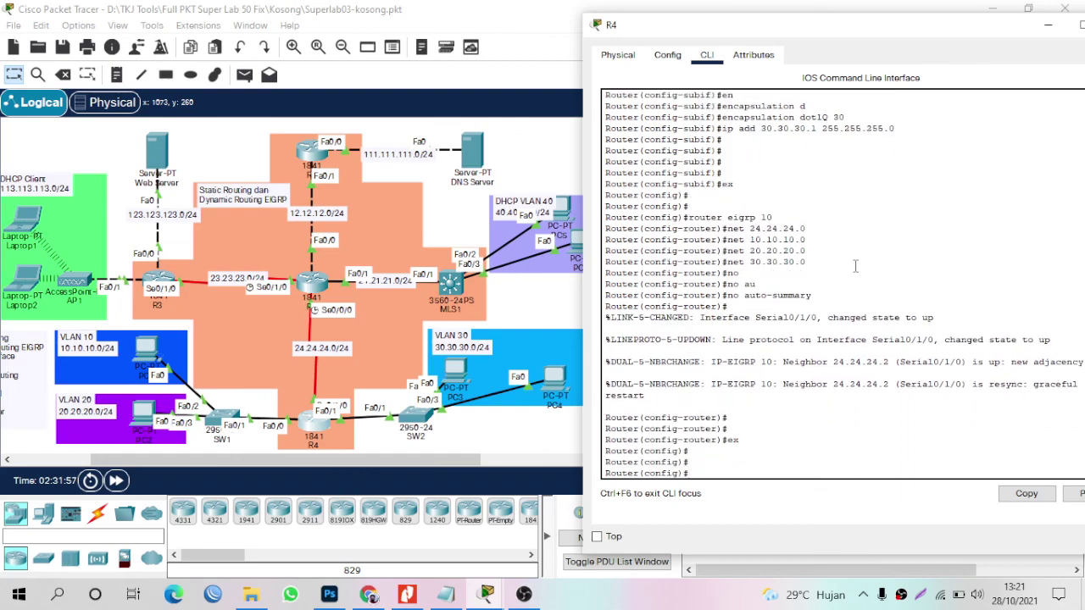
# Add a static route on R4 to the VLAN 40 network 40.40.40.0 255.255.255.0 via 24.24.24.2.
pyautogui.write('ip route 40.40.40.0 255.255.255.0 2')
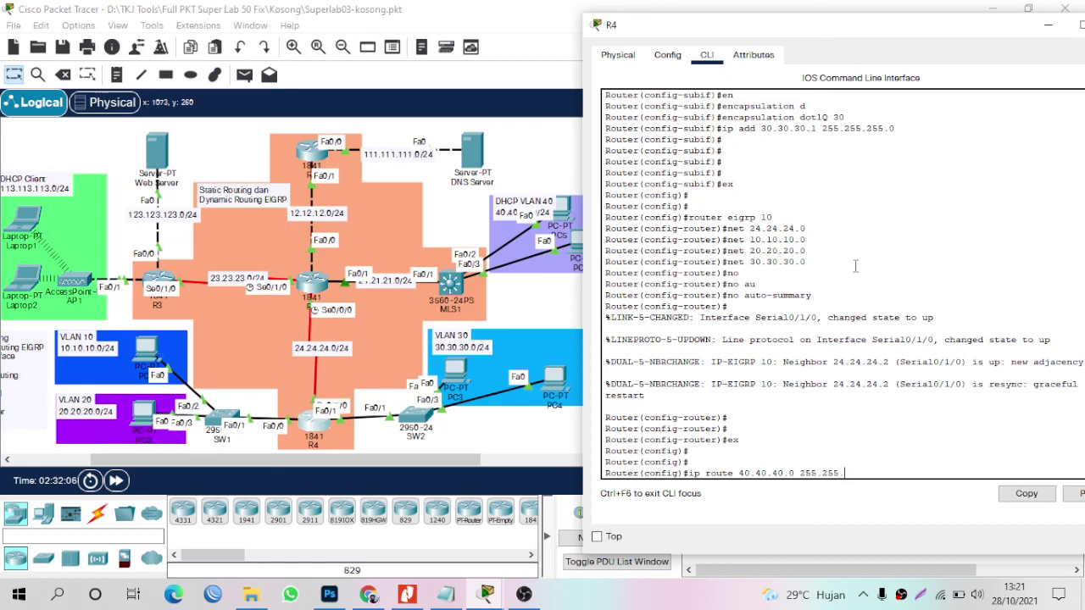
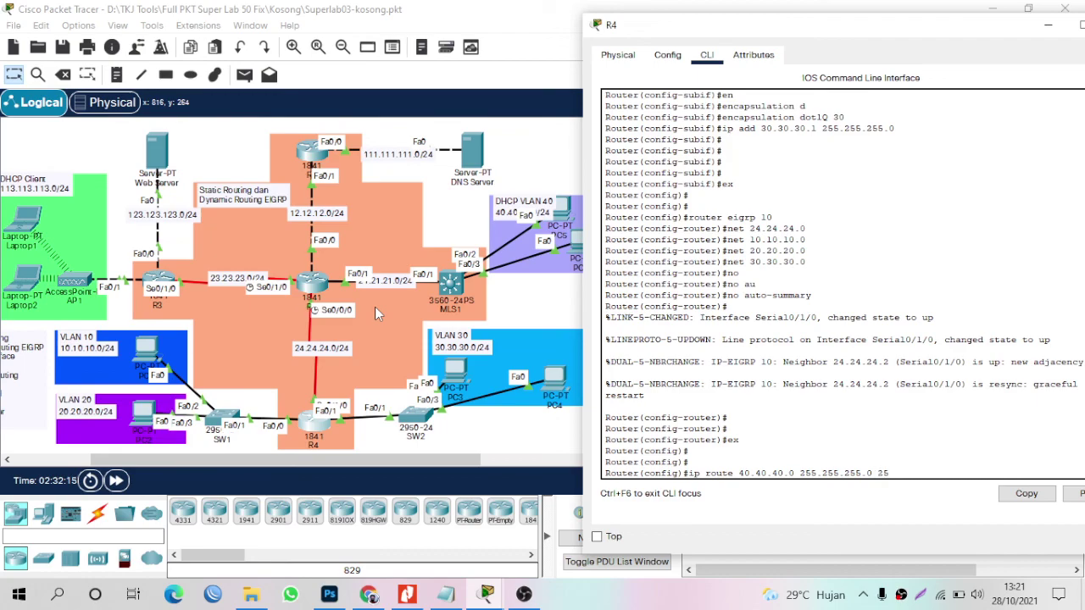
pyautogui.write('4.24.24.2')
pyautogui.press('Return')
# Add a static route on R4 to the DNS server network 111.111.111.0 255.255.255.0 via 24.24.24.2.
pyautogui.write('ip ')
pyautogui.write('route')
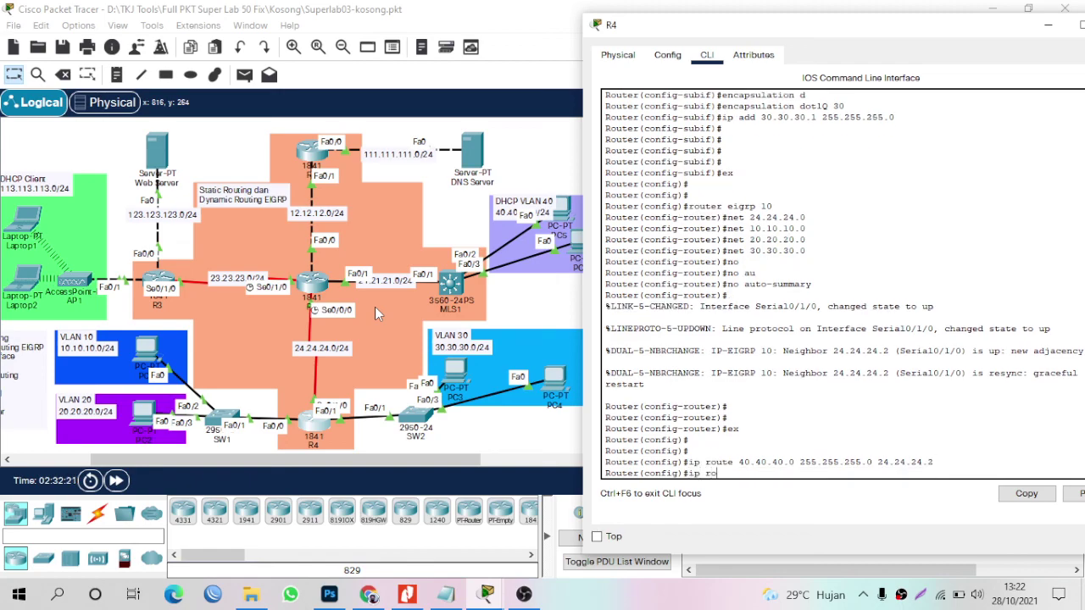
pyautogui.write(' 111.111.111.0 255.255.255.0 2')
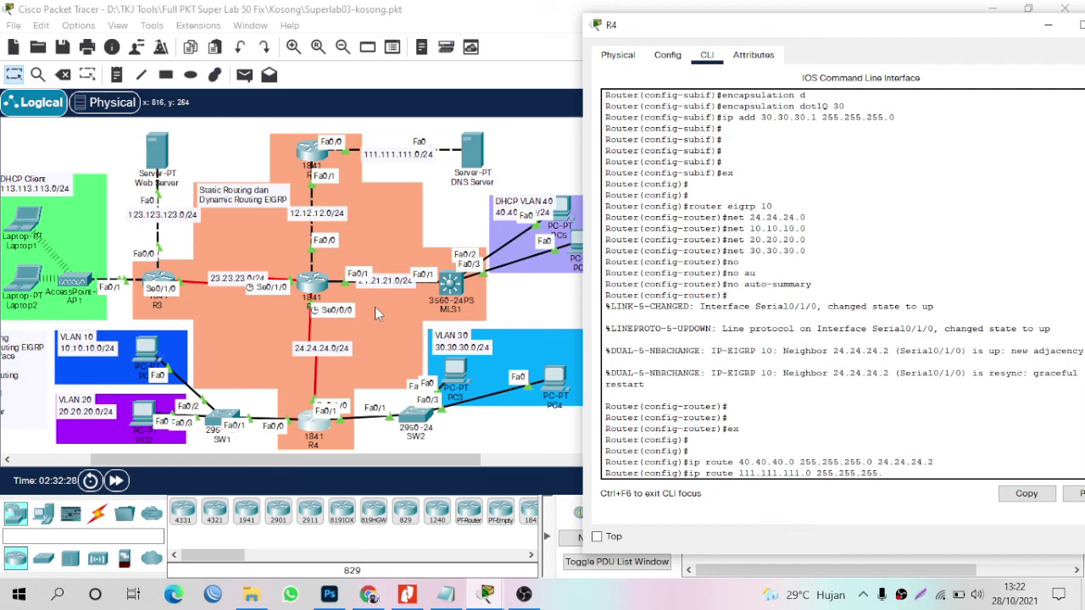
pyautogui.write('4.24.24.2')
pyautogui.press('Return')
# Add a static route on R4 to the Web Server network 123.123.123.0 255.255.255.0 via 24.24.24.2.
pyautogui.write('i')
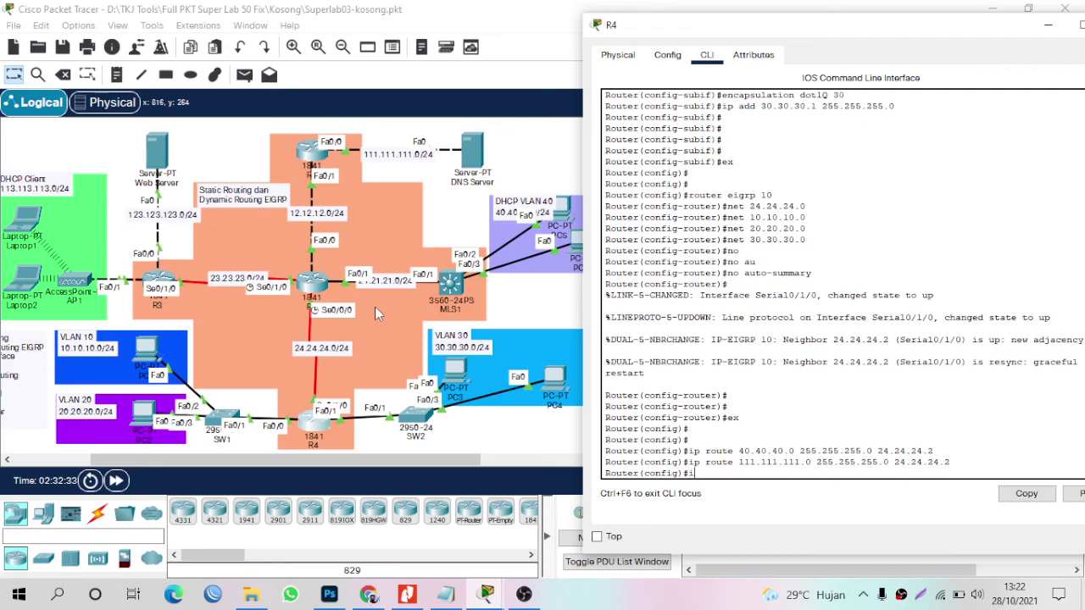
pyautogui.write('p route 123.123.123.0 255.255.2')
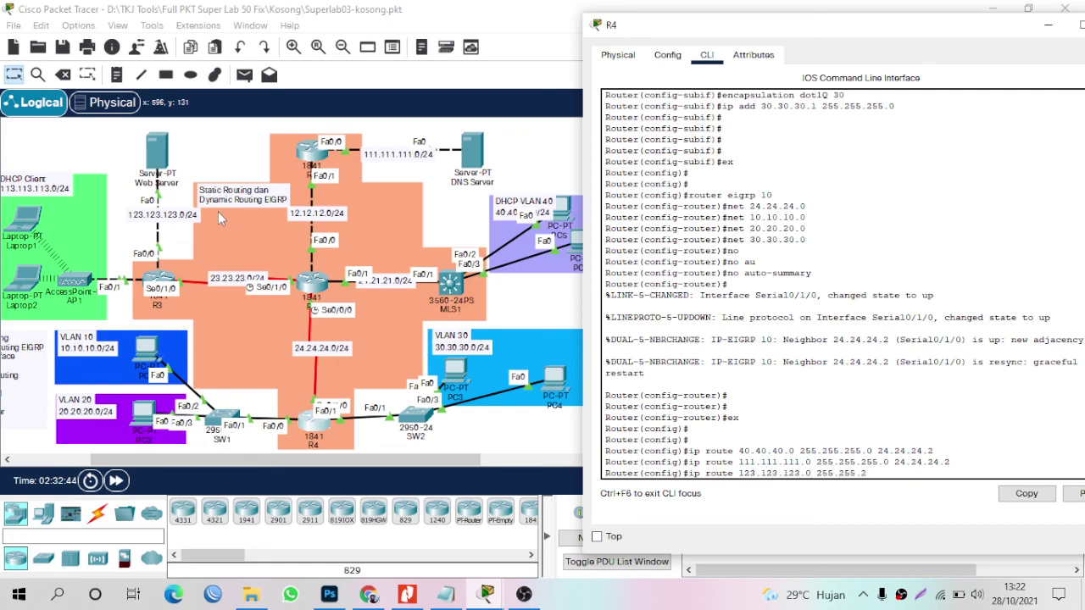
pyautogui.write('55.0 24.24.24.2')
pyautogui.press('Return')
pyautogui.write('ig)#')
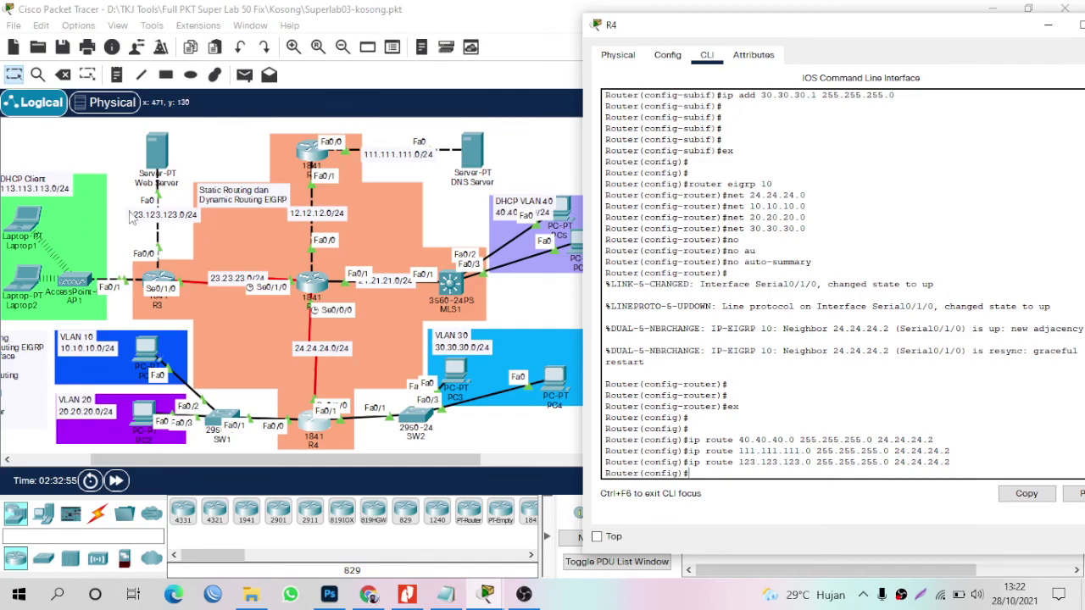
# Add a static route on R4 to the DHCP Client network 113.113.113.0 255.255.255.0 via 24.24.24.2, and close R4's window.
pyautogui.write('ip rou')
pyautogui.write('te 11')
pyautogui.write('3')
pyautogui.write('13.11')
pyautogui.write('3.11')
pyautogui.write('3.')
pyautogui.write('0 255.255.25')
pyautogui.write('5.0')
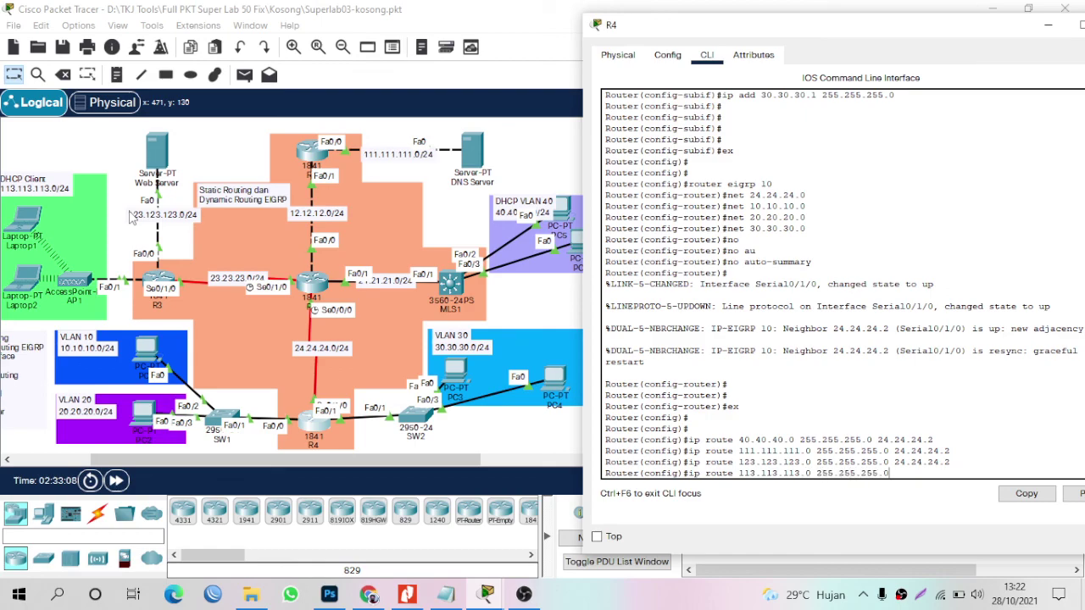
pyautogui.write(' 24.24.24.2')
pyautogui.press('Return')
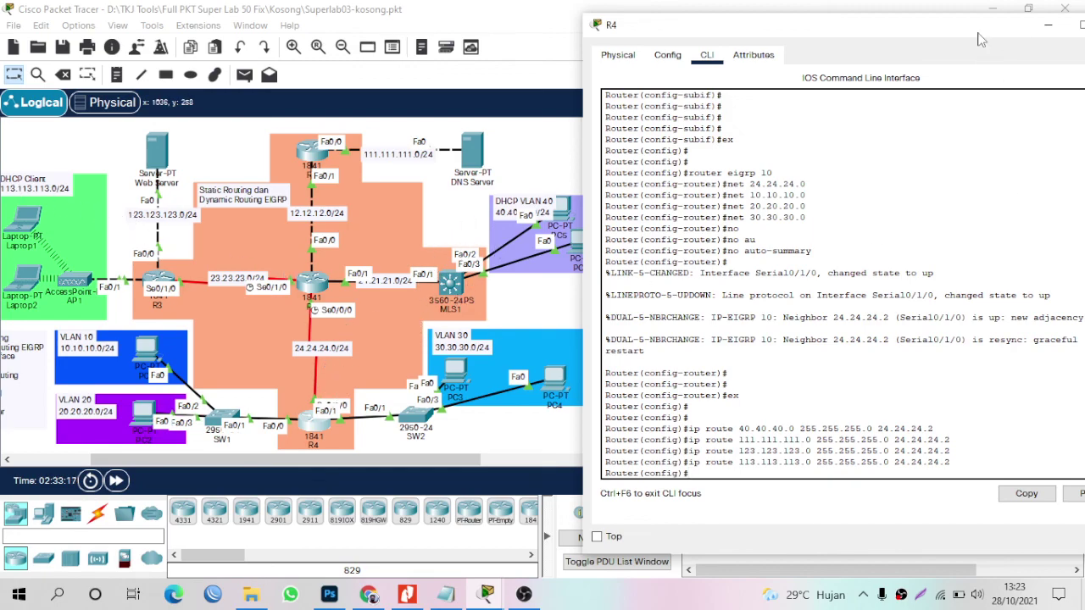
pyautogui.moveTo(981, 36); pyautogui.dragTo(926, 47)
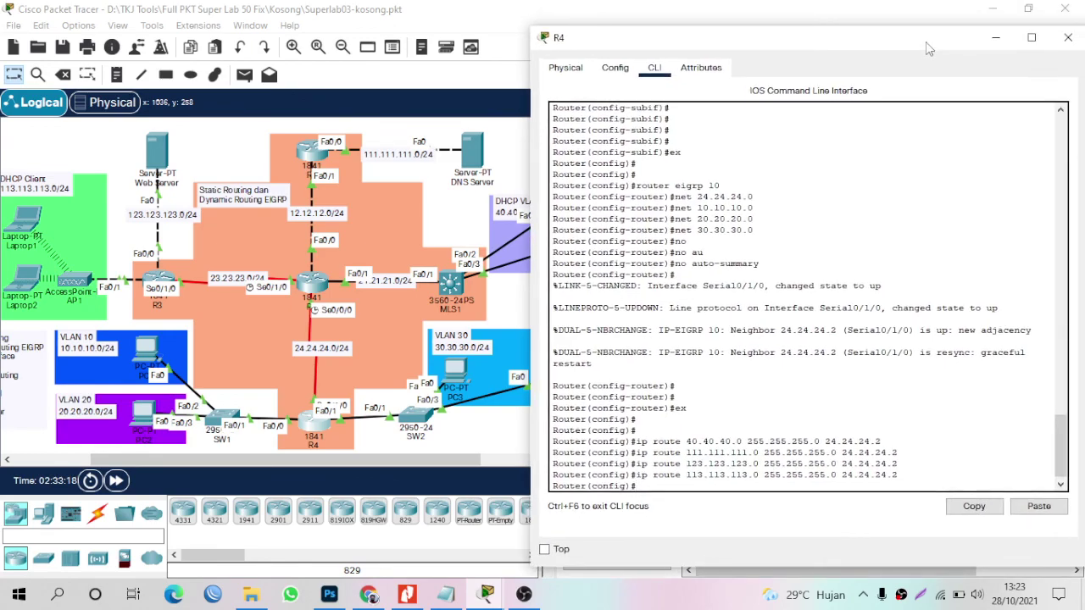
pyautogui.click(1068, 37)
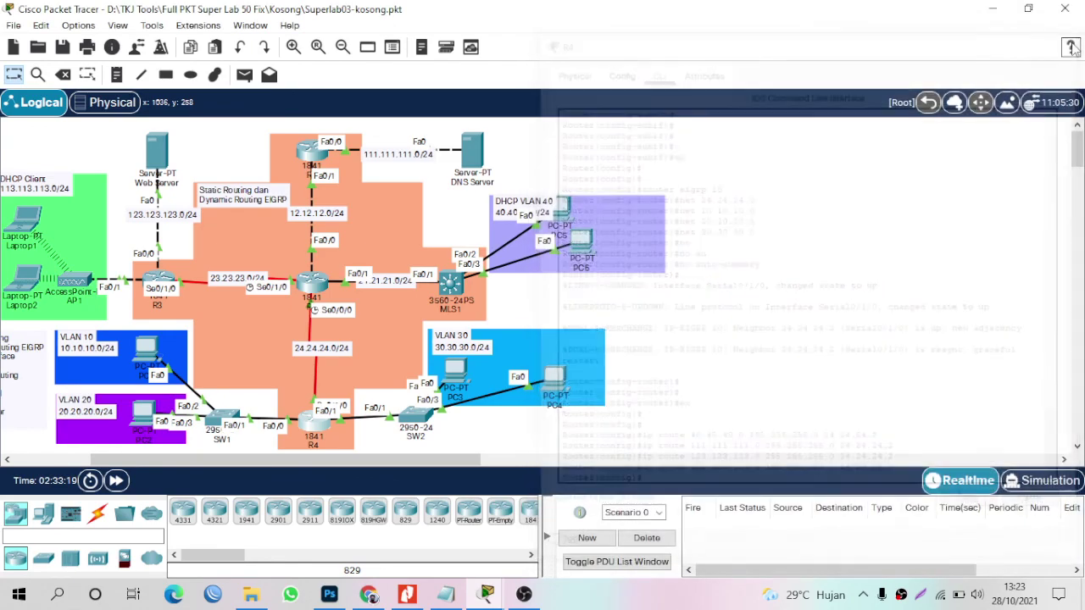
# Open MLS1's command line and enter global configuration mode.
pyautogui.click(456, 286)
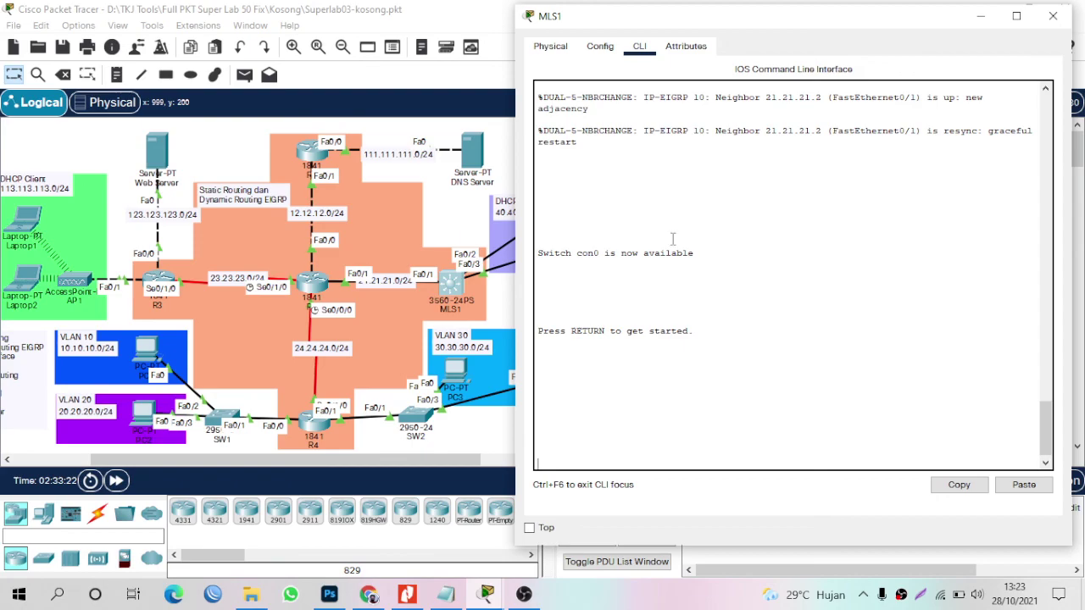
pyautogui.press('Return')
pyautogui.press('Return')
pyautogui.press('Return')
pyautogui.press('Return')
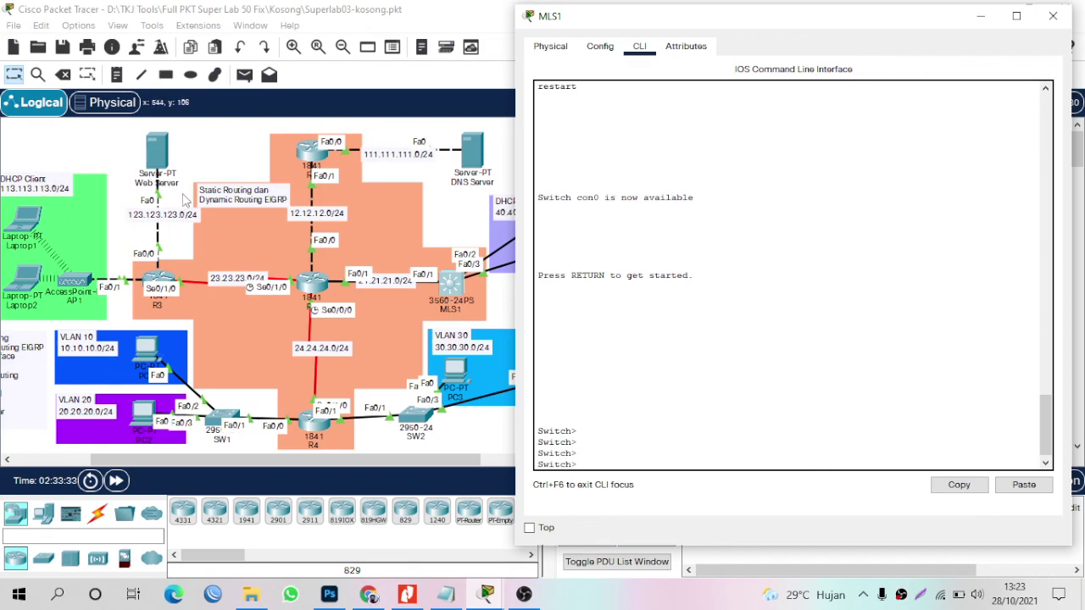
pyautogui.press('Return')
pyautogui.press('Return')
pyautogui.write('en')
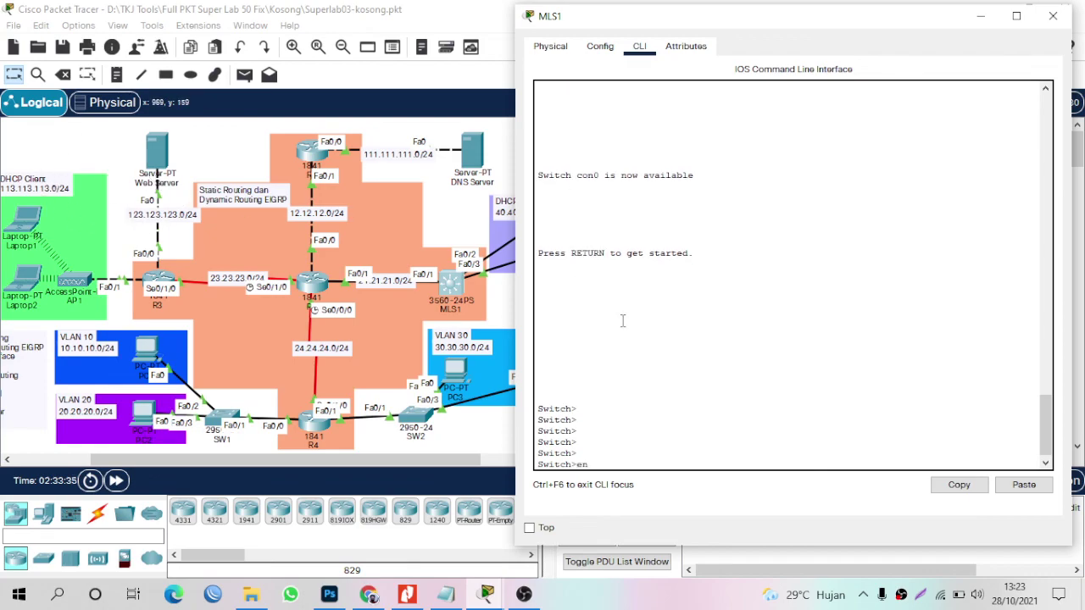
pyautogui.press('Return')
pyautogui.write('conf t')
pyautogui.press('Return')
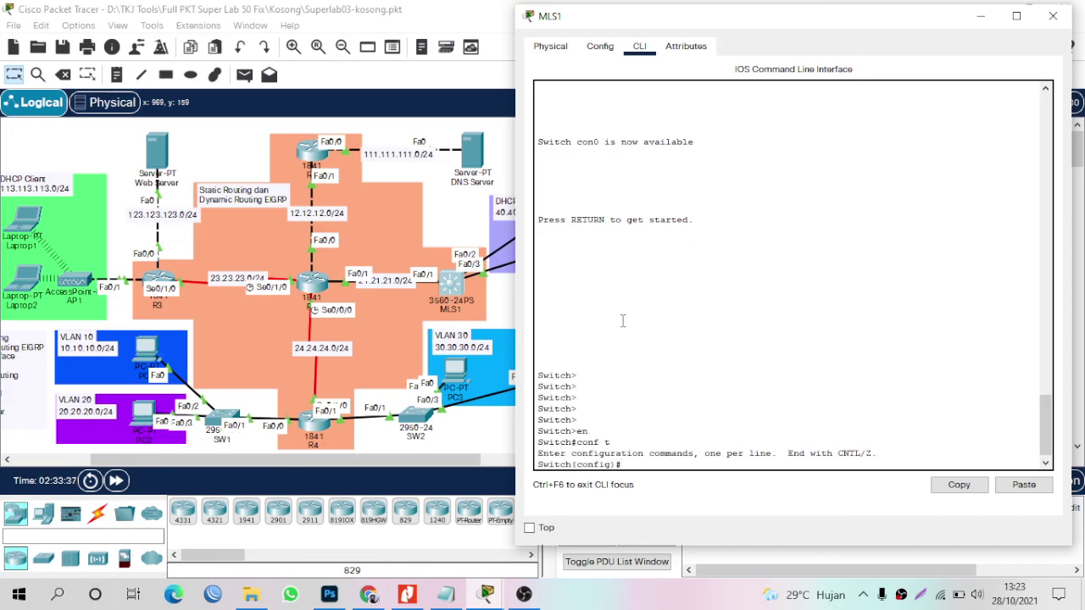
pyautogui.press('Return')
pyautogui.press('Return')
# Add static routes on MLS1 to the server networks 111.111.111.0 and 123.123.123.0, mask 255.255.255.0, via 21.21.21.2.
pyautogui.write('ip ')
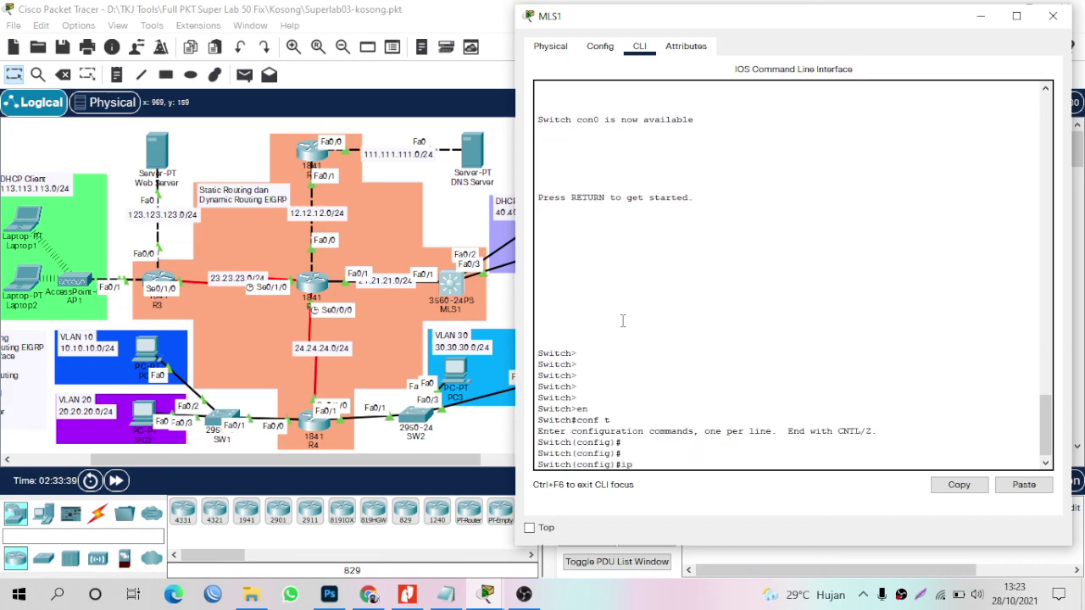
pyautogui.write('route 111.111.111.0 255.255.255.0')
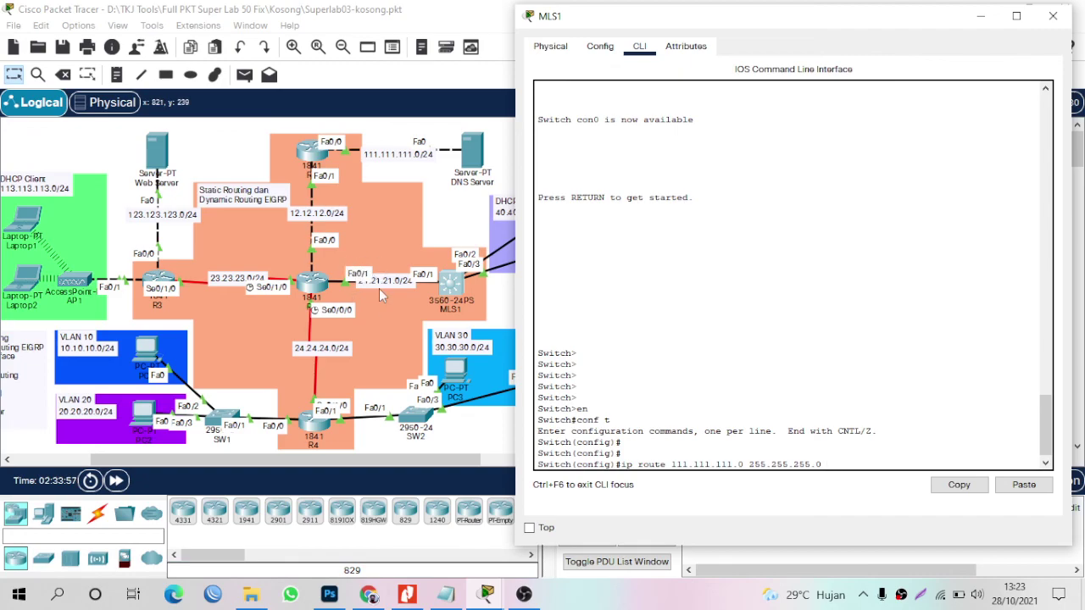
pyautogui.write('21.21.21.2')
pyautogui.press('Return')
pyautogui.write('ip route')
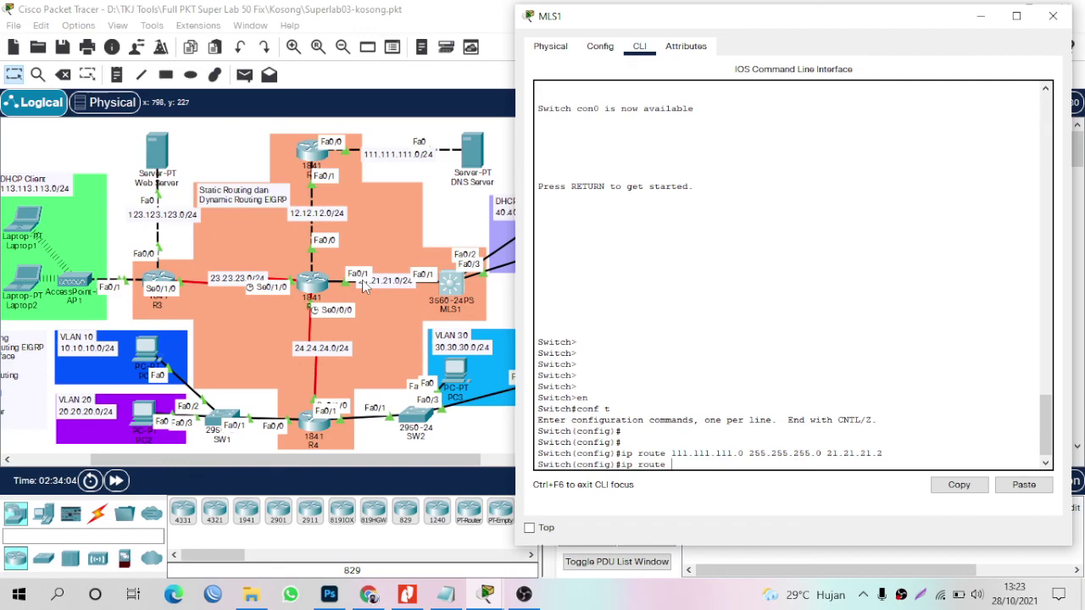
pyautogui.write(' 123.123.123.0 255.255.255.')
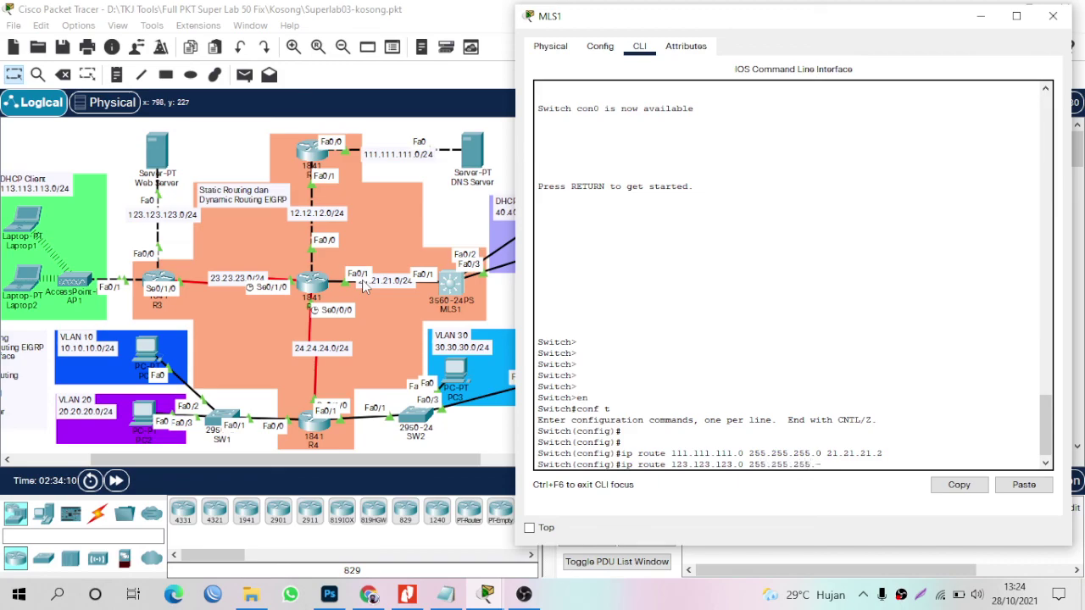
pyautogui.write('0 21.212')
pyautogui.write('21.2')
pyautogui.press('Return')
# Add a static route on MLS1 to the DHCP Client network 113.113.113.0 255.255.255.0 via 21.21.21.2.
pyautogui.write('ip rute')
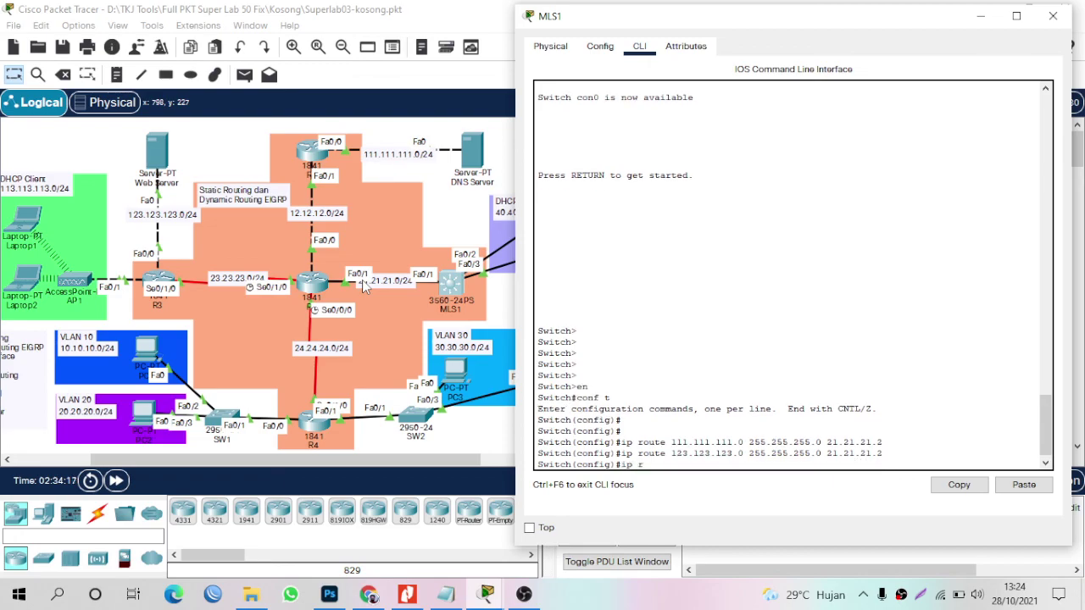
pyautogui.press('BackSpace')
pyautogui.press('BackSpace')
pyautogui.press('BackSpace')
pyautogui.write('oute 113.113.113.0 255.255.255')
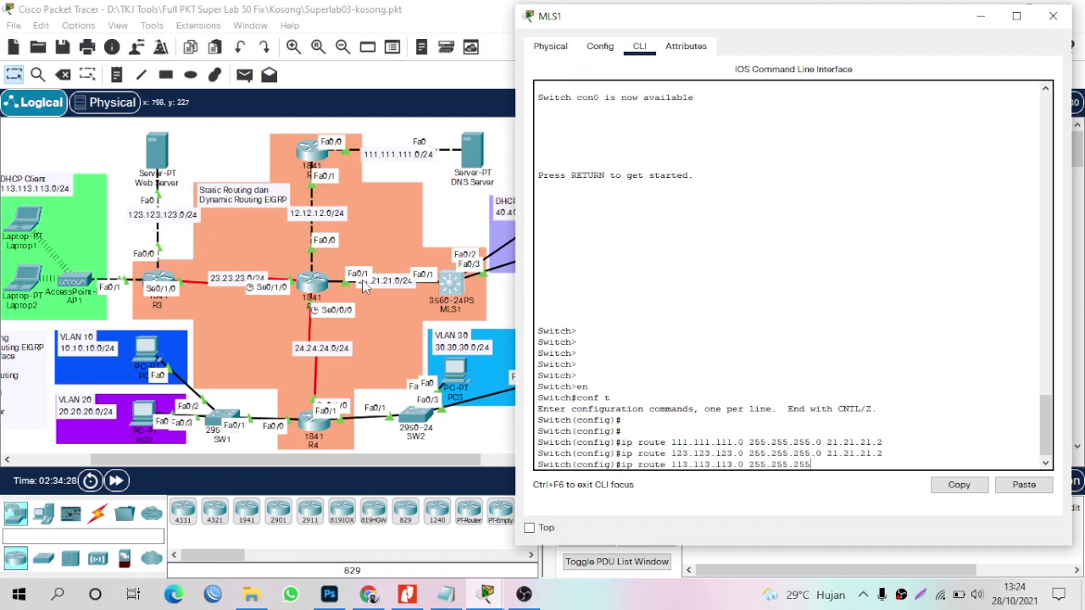
pyautogui.write('.0 21.21.21.2')
pyautogui.press('Return')
# Add static routes on MLS1 to VLAN 10 (10.10.10.0) and VLAN 20 (20.20.20.0), mask 255.255.255.0, via 21.21.21.2.
pyautogui.write('ip route ')
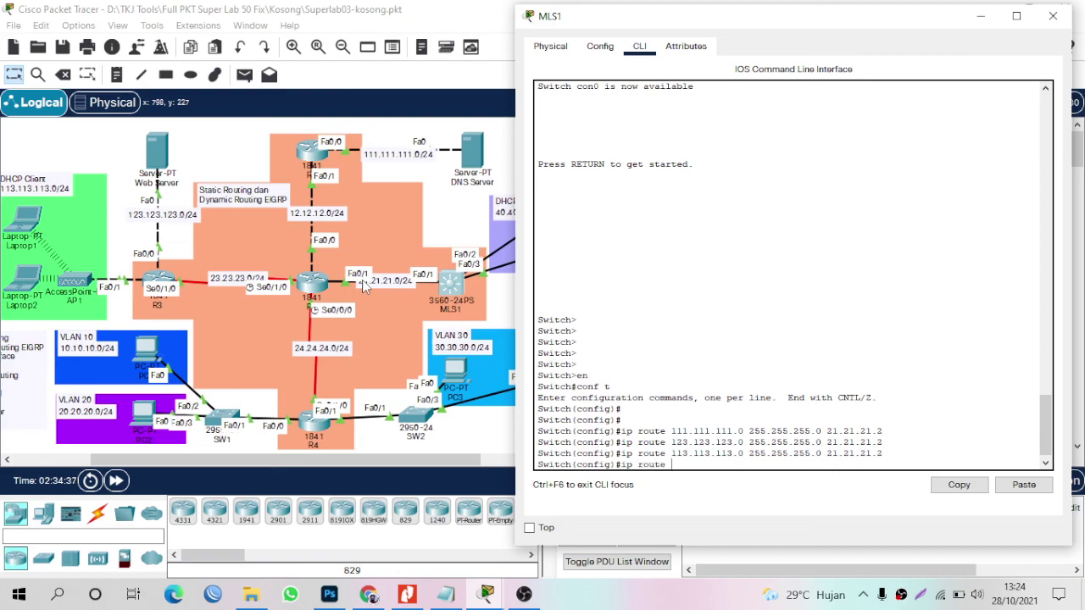
pyautogui.write('10.10.10.0 255.255.255.0')
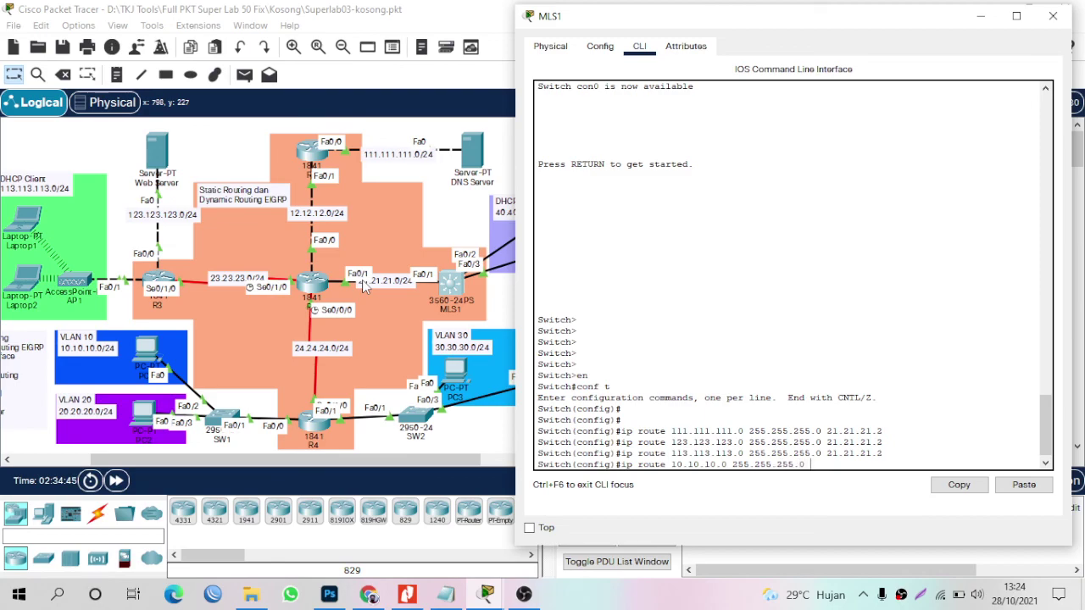
pyautogui.write(' 21.21.21.2')
pyautogui.press('Return')
pyautogui.write('ip route')
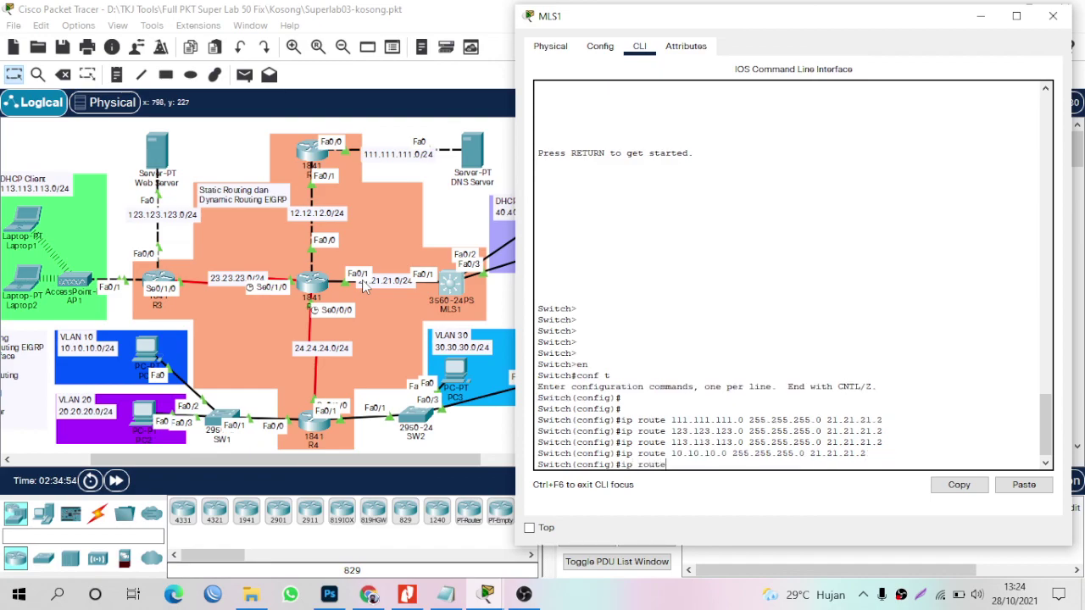
pyautogui.write(' 20.20.20.0 255.255.255.255.')
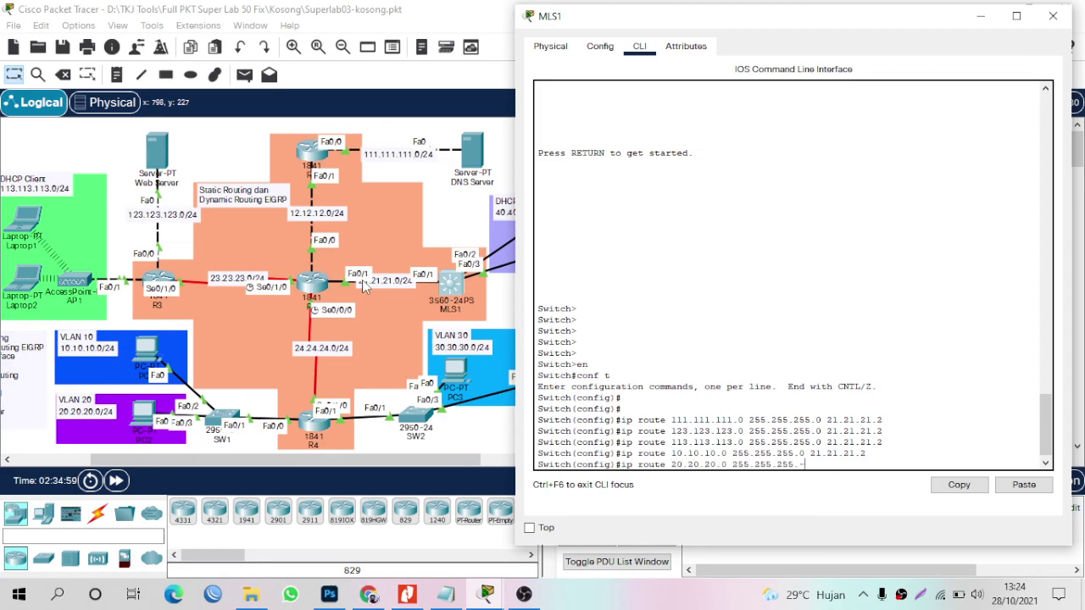
pyautogui.write('0 21.21.21.21.2')
pyautogui.press('Return')
# Add a static route on MLS1 to the VLAN 30 network 30.30.30.0 255.255.255.0 via 21.21.21.2, and close MLS1's window.
pyautogui.write('ip')
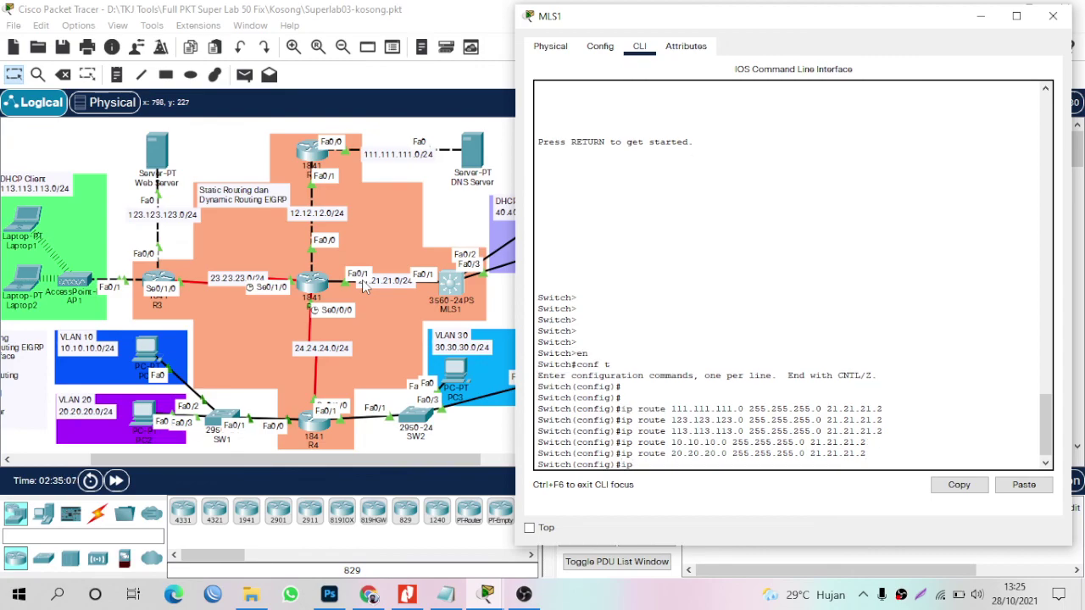
pyautogui.write(' route 30.30.30.0 255.255.25')
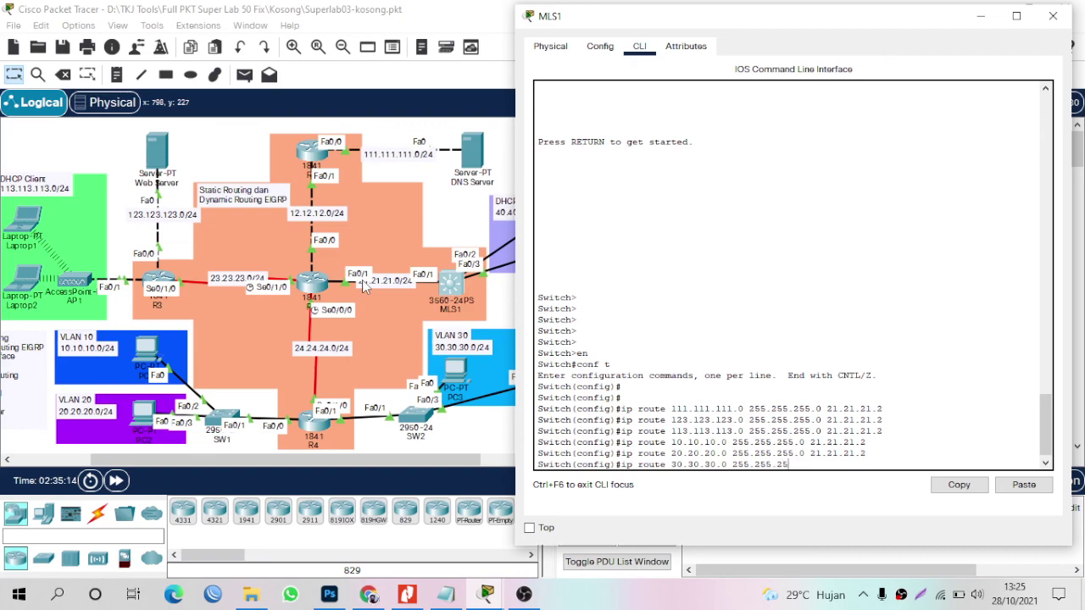
pyautogui.write('5.0 21.21.21.2')
pyautogui.press('Return')
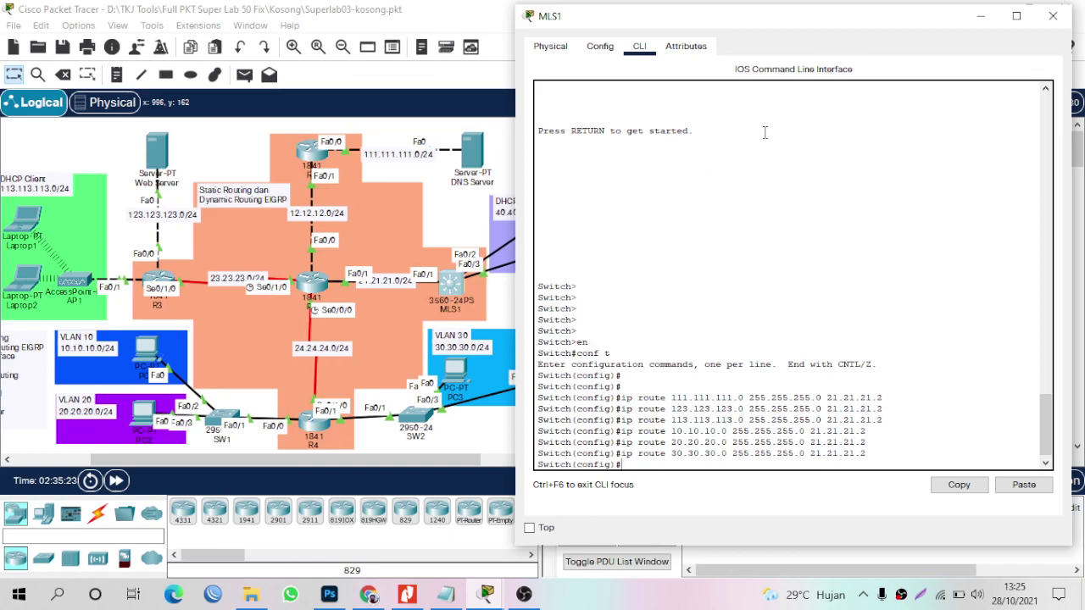
pyautogui.click(1053, 15)
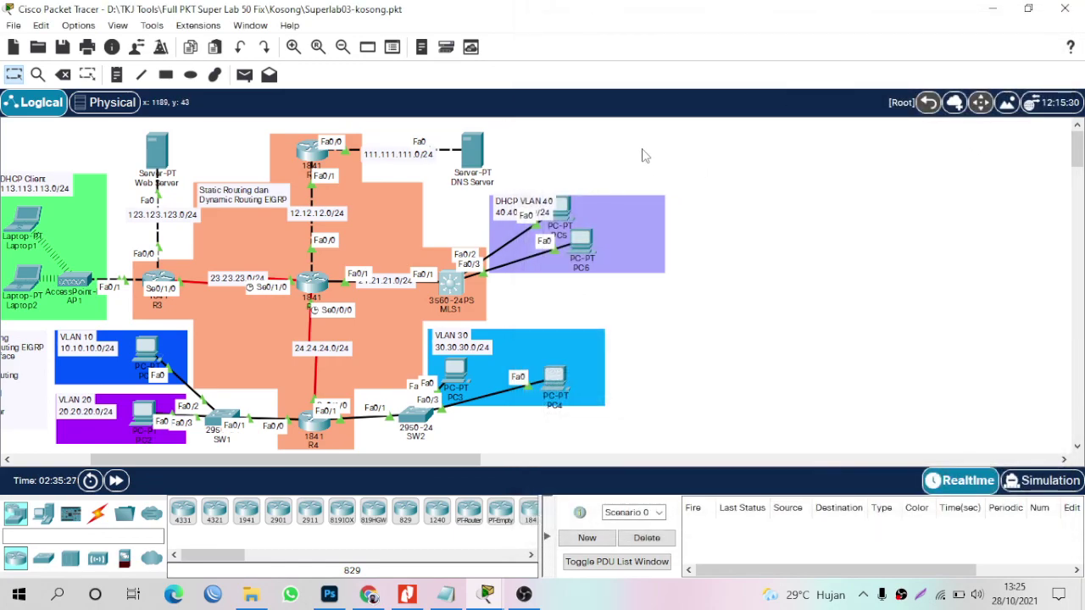
# Open R2's command line beside the topology and exit EIGRP router configuration to global configuration mode.
pyautogui.hscroll(-3, 646, 156)
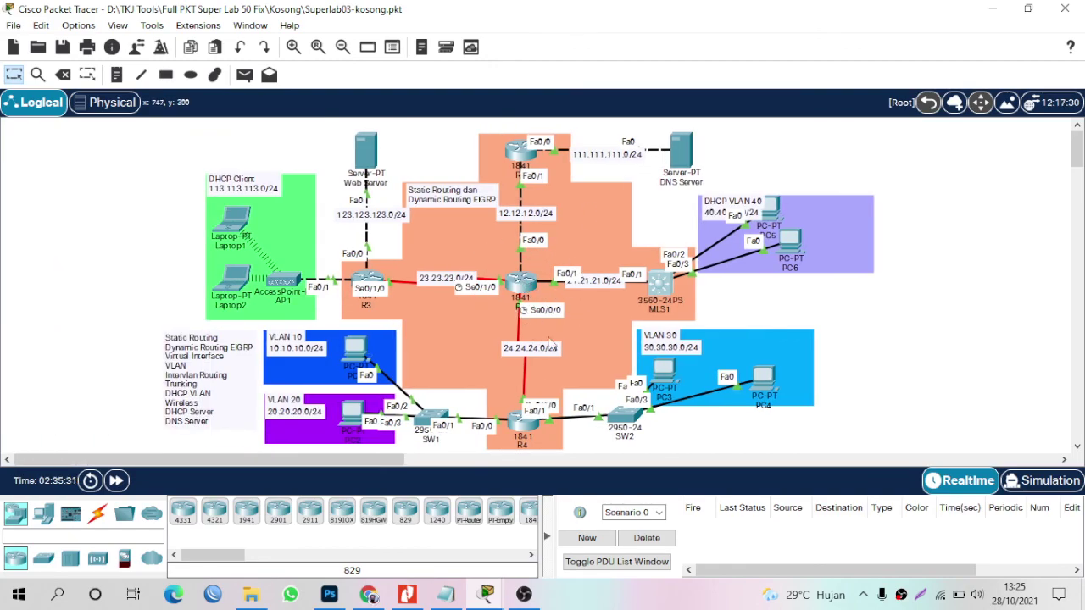
pyautogui.click(524, 293)
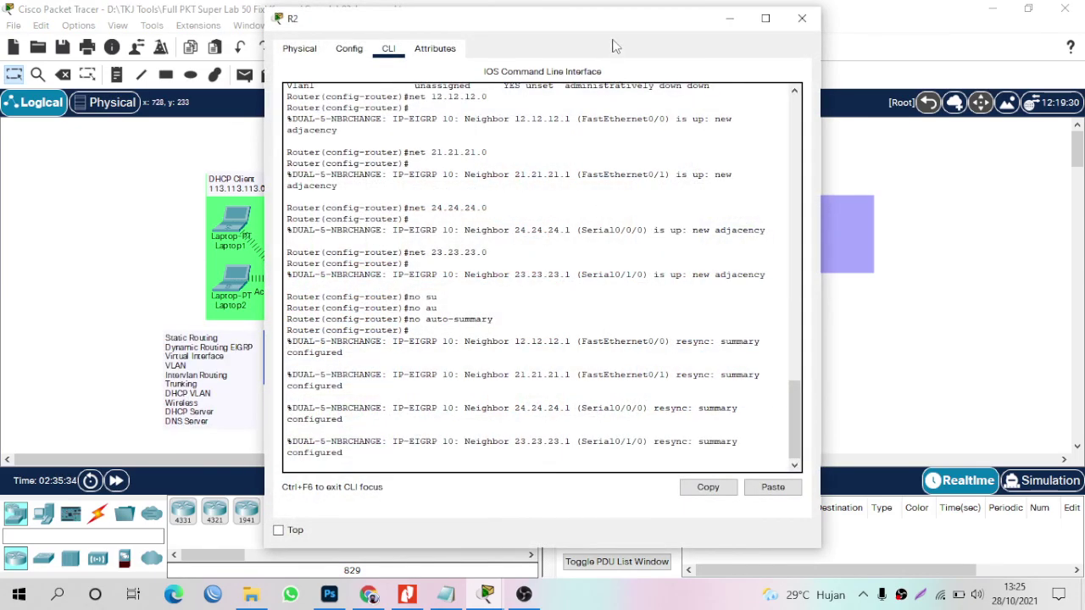
pyautogui.moveTo(602, 14); pyautogui.dragTo(907, 30)
pyautogui.press('Return')
pyautogui.press('Return')
pyautogui.press('Return')
pyautogui.write('ex')
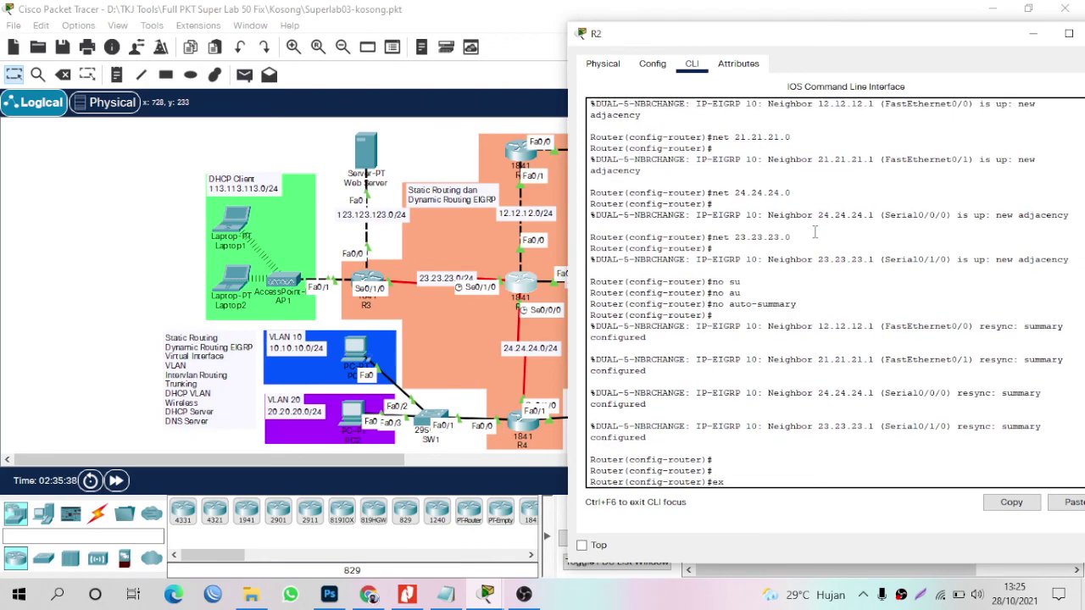
pyautogui.press('Return')
pyautogui.press('Return')
pyautogui.press('Return')
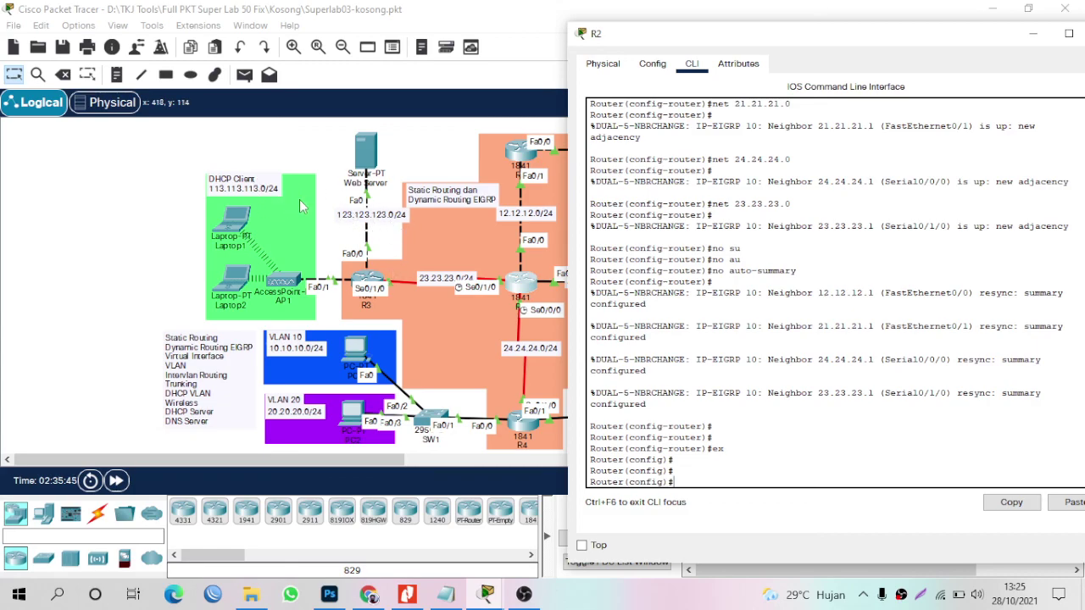
# Add static routes on R2 to 123.123.123.0 and 113.113.113.0, mask 255.255.255.0, via 23.23.23.1.
pyautogui.write('ip route 123.123.123.0 255.255.2')
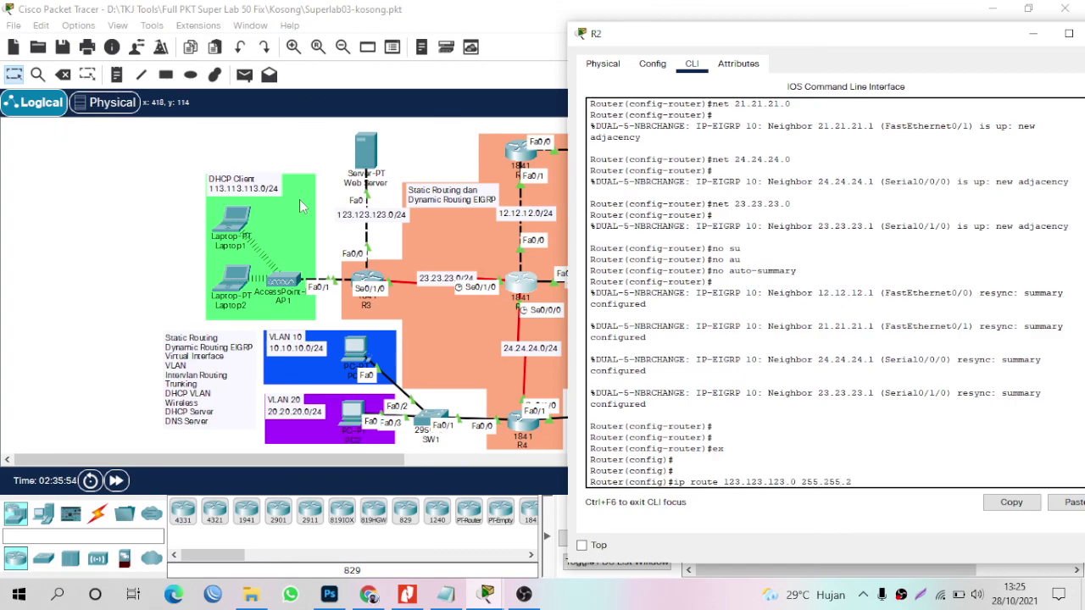
pyautogui.write('55.0')
pyautogui.write('23.23.23.1')
pyautogui.press('Return')
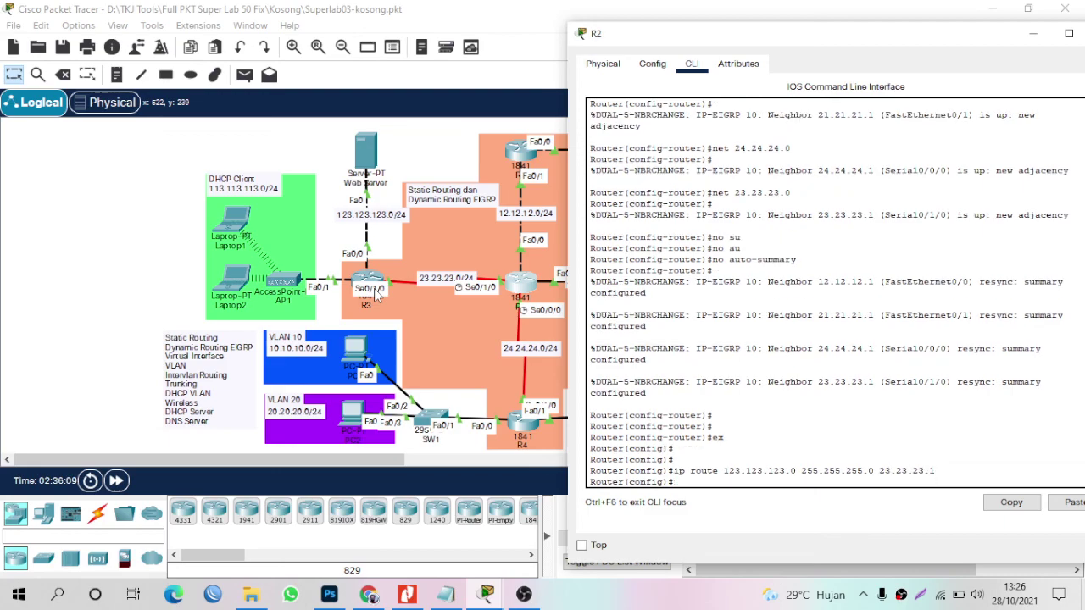
pyautogui.write('ip route 113.113.113.0 255.255.255.0')
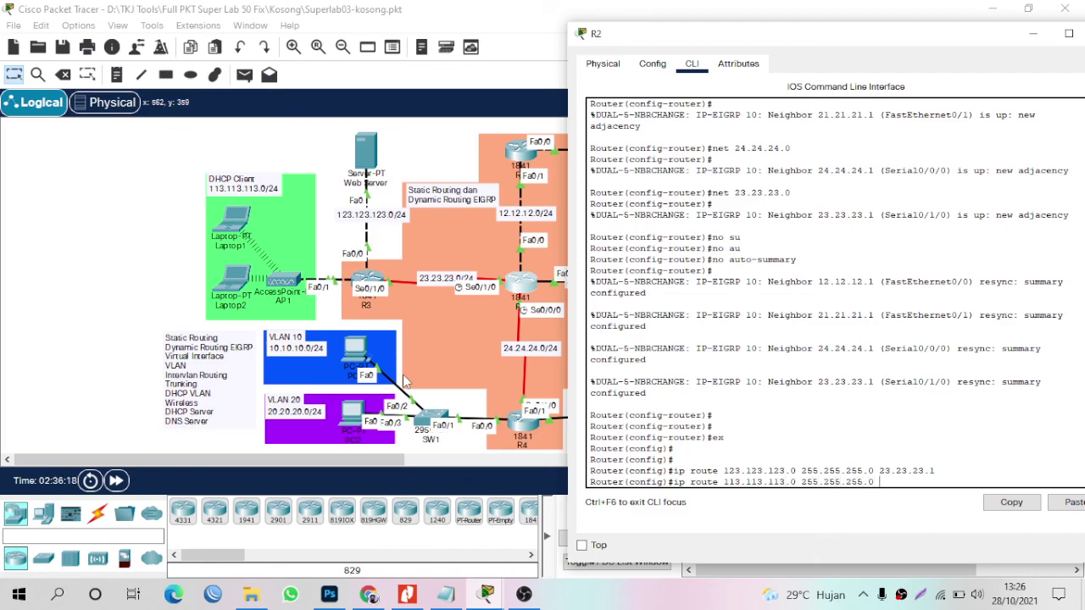
pyautogui.write(' 23.23.23.1')
pyautogui.press('Return')
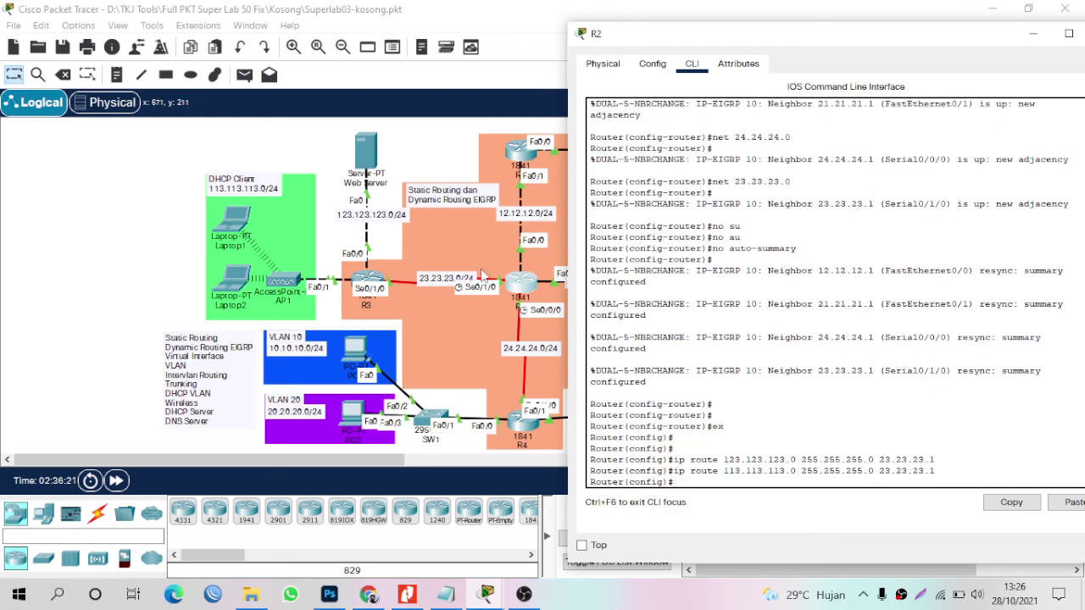
# Move R2's window clear of the upper topology and check the networks connected around R2.
pyautogui.moveTo(785, 38); pyautogui.dragTo(619, 317)
pyautogui.scroll(-1, 587, 220)
pyautogui.scroll(-1, 588, 221)
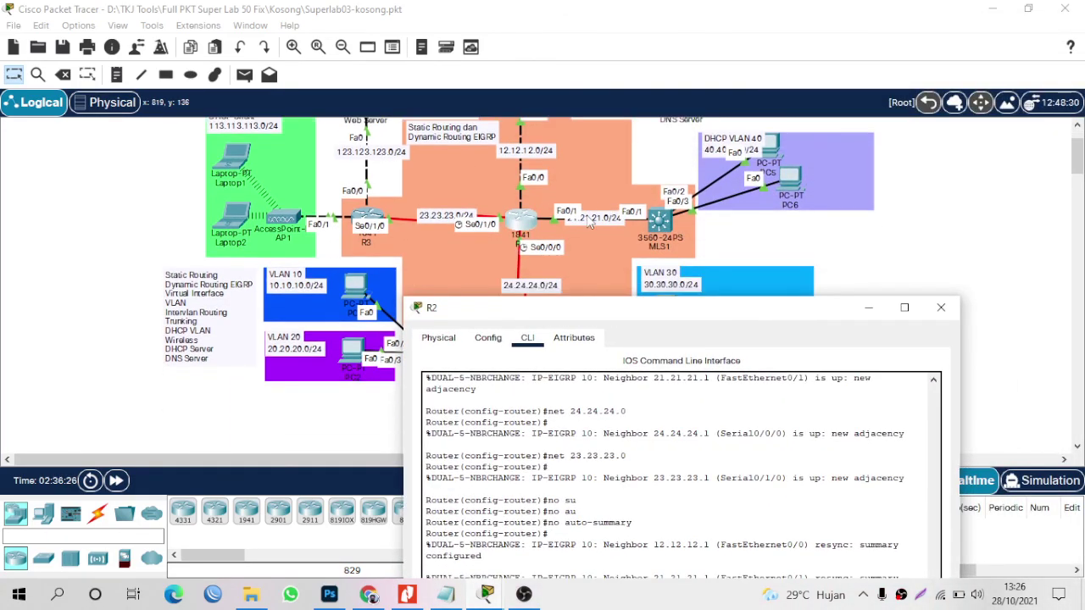
pyautogui.scroll(3, 551, 254)
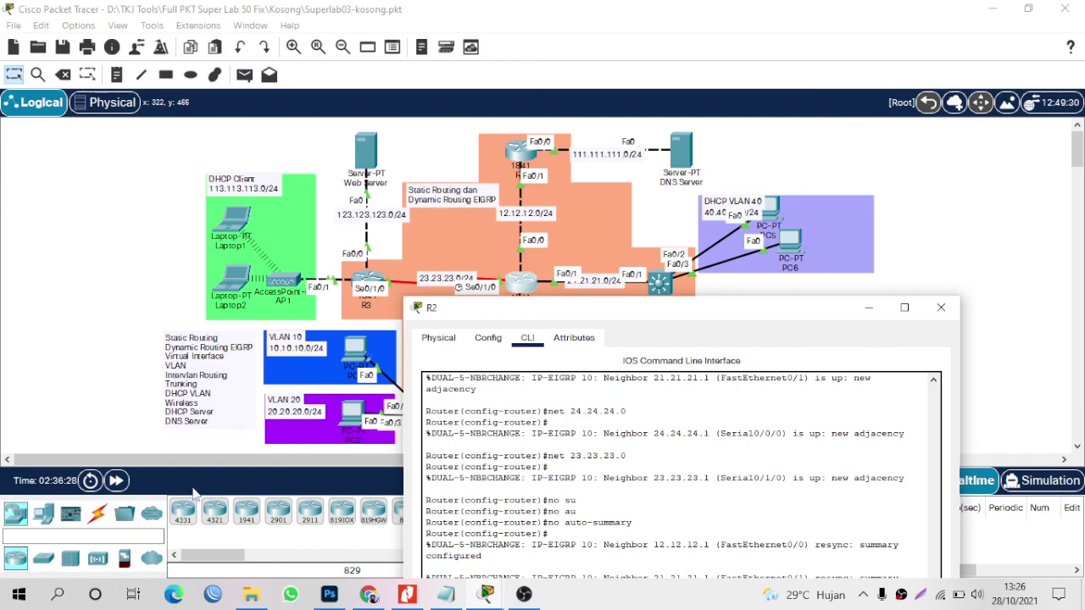
# Review the static routes already entered in R1's command line and close R1's window.
pyautogui.moveTo(208, 460); pyautogui.dragTo(303, 467)
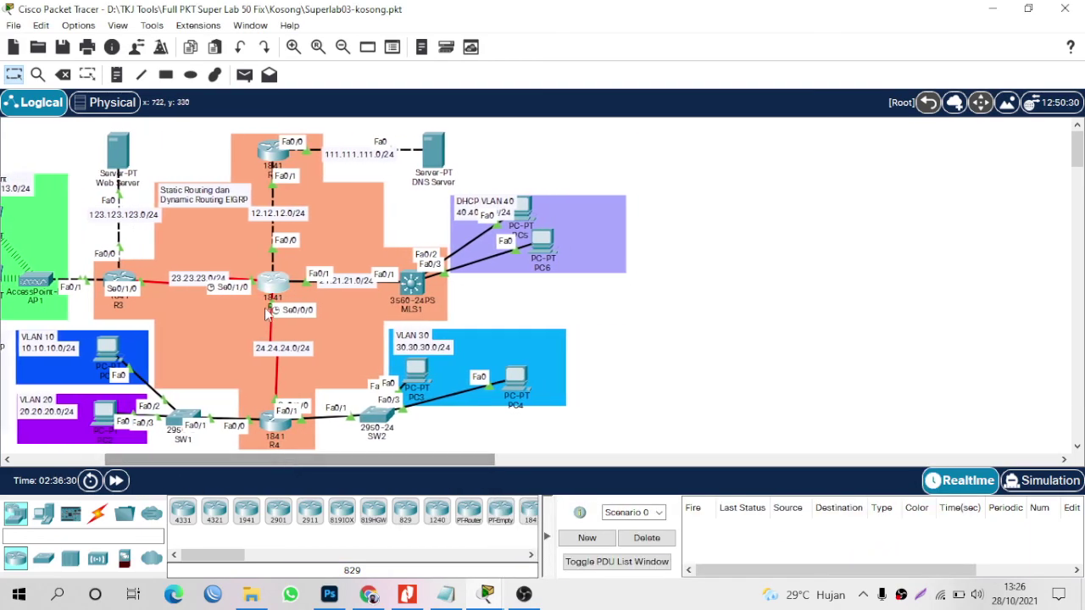
pyautogui.click(273, 153)
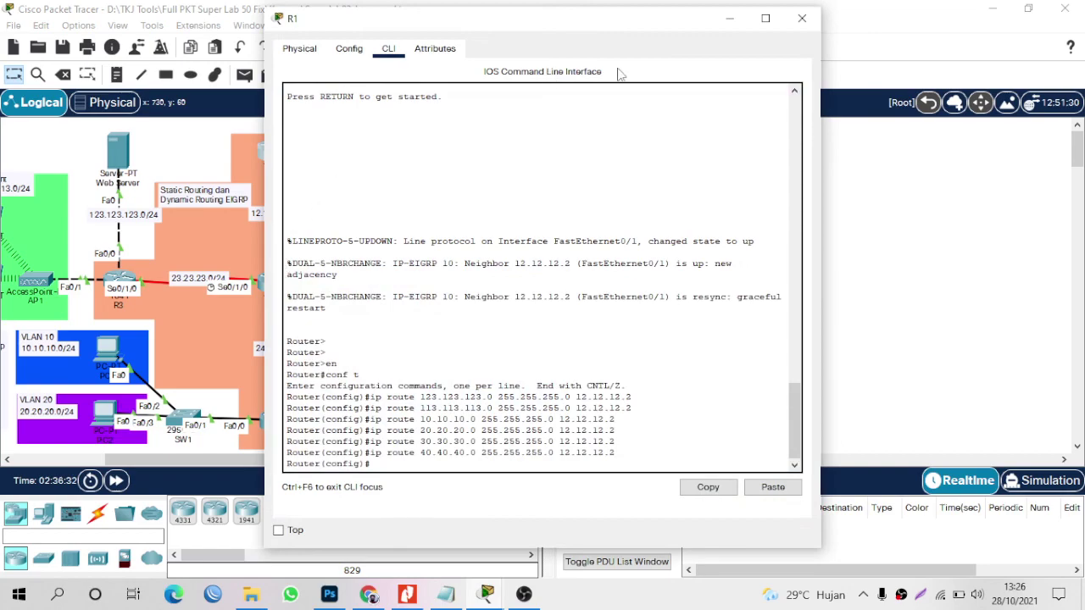
pyautogui.click(801, 18)
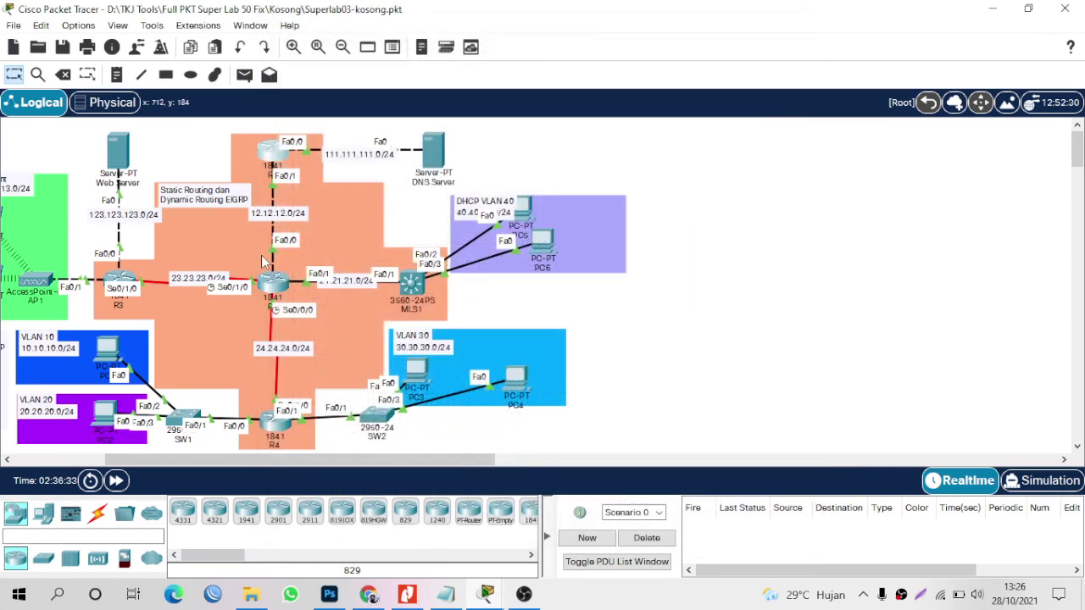
# Reopen R2's command line beside the topology and add a static route to 111.111.111.0 255.255.255.0 via 12.12.12.1.
pyautogui.click(276, 287)
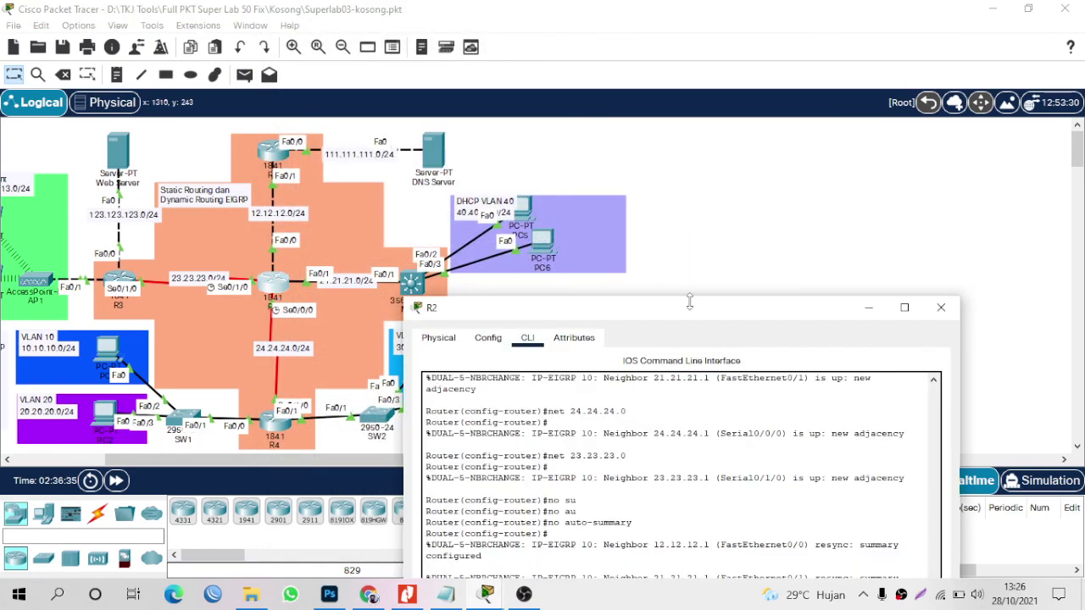
pyautogui.moveTo(707, 310); pyautogui.dragTo(763, 94)
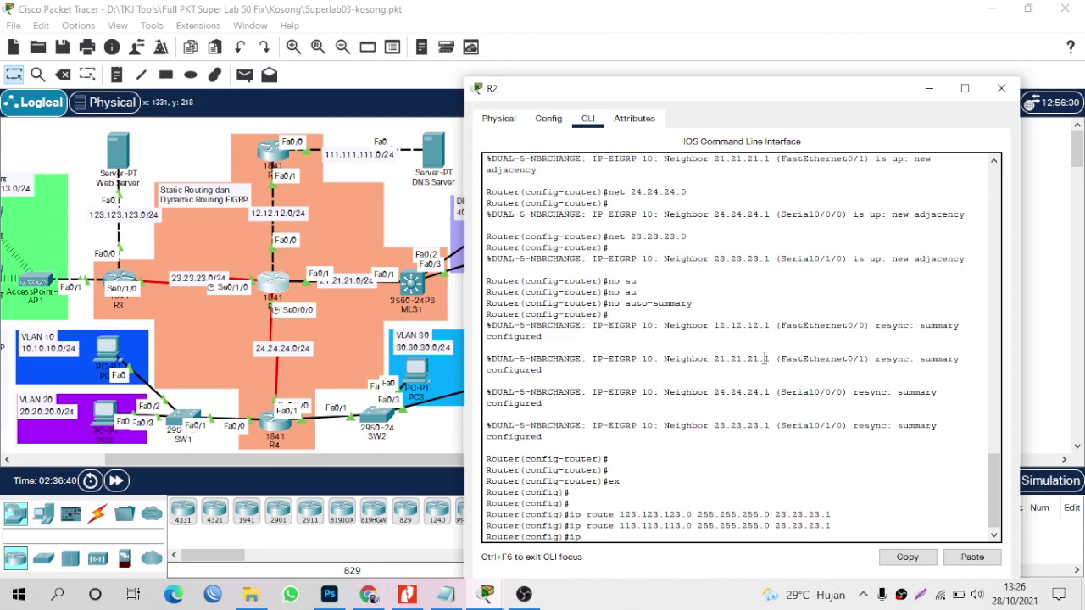
pyautogui.write('oru')
pyautogui.write('ute')
pyautogui.write(' 111')
pyautogui.write('.111.111.0 255.255.25')
pyautogui.write('5.0')
pyautogui.write(' 12.12.12')
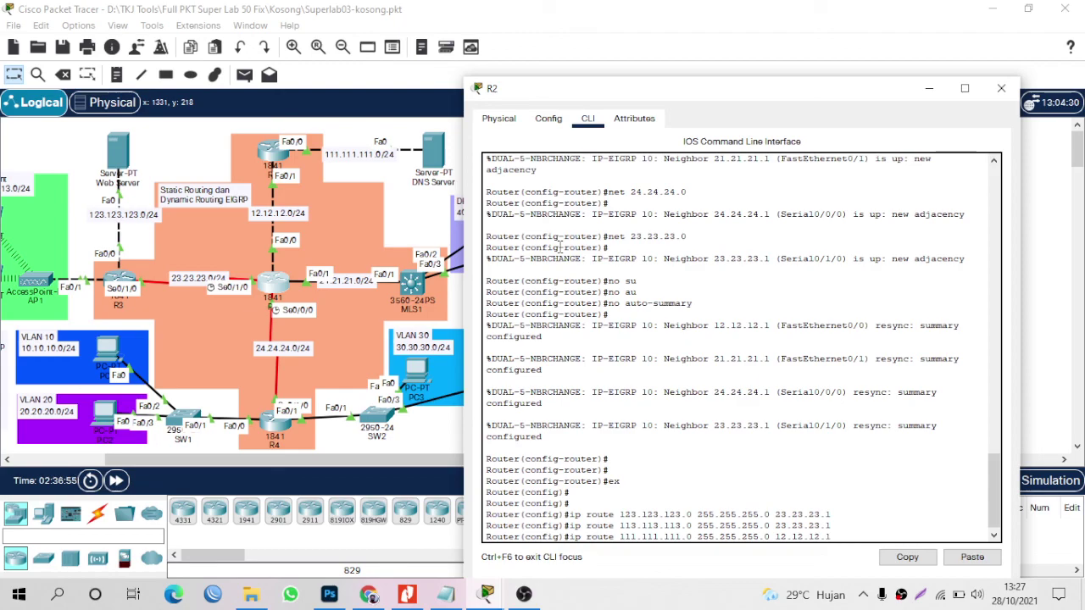
pyautogui.write('.1')
pyautogui.press('Return')
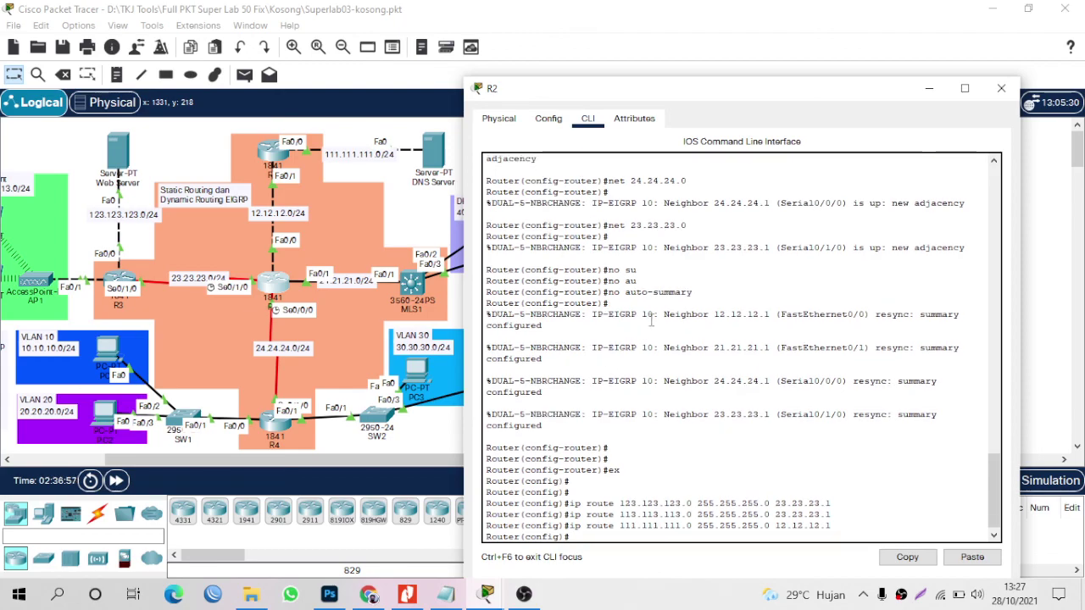
# Add a static route on R2 to the VLAN 40 network 40.40.40.0 255.255.255.0 via 21.21.21.1.
pyautogui.moveTo(696, 95); pyautogui.dragTo(719, 117)
pyautogui.write('i')
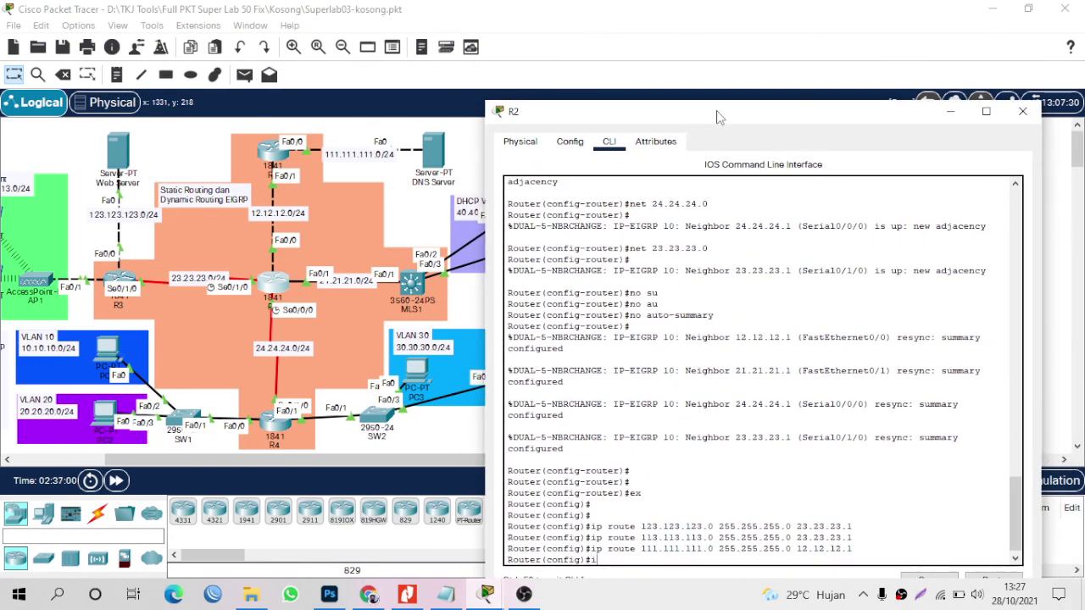
pyautogui.write('p route 40.40.40.0 255.255.255.0')
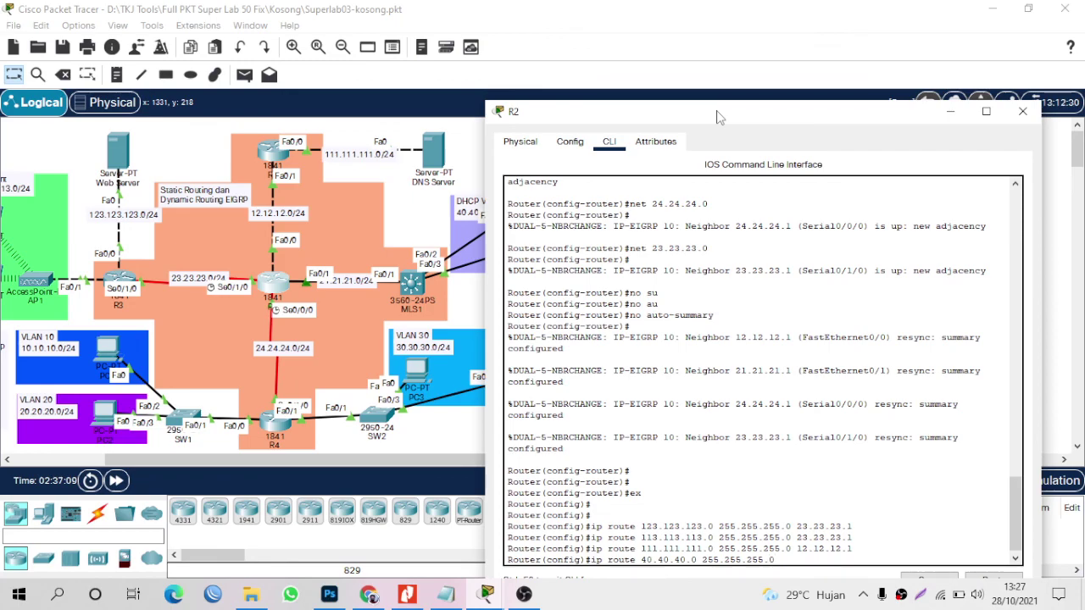
pyautogui.write(' 3')
pyautogui.press('BackSpace')
pyautogui.write('21.21.21.1')
pyautogui.press('Return')
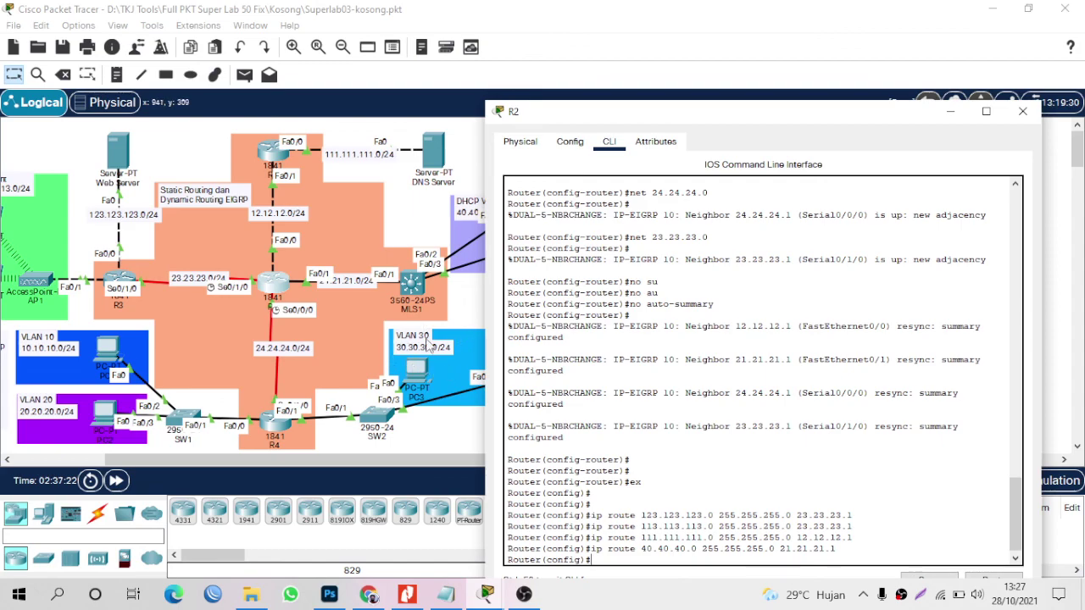
# Add a static route on R2 to 30.30.30.0 255.255.255.0 via 24.24.24.1, raising R4 slightly in the topology and checking its routes midway.
pyautogui.write('route 30.30.30.0 255.255.255.0')
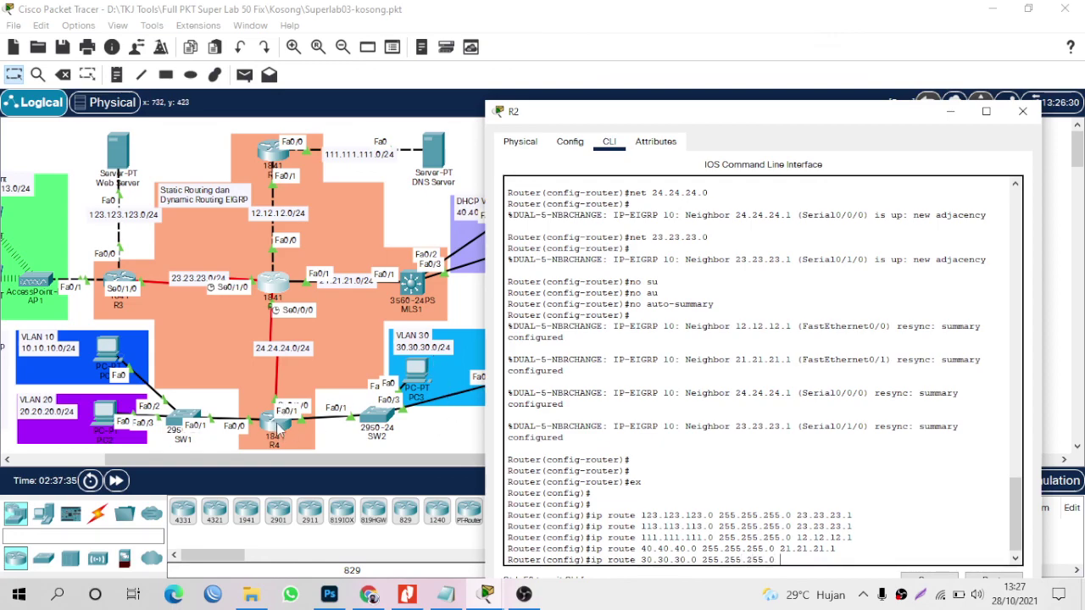
pyautogui.moveTo(278, 432); pyautogui.dragTo(286, 394)
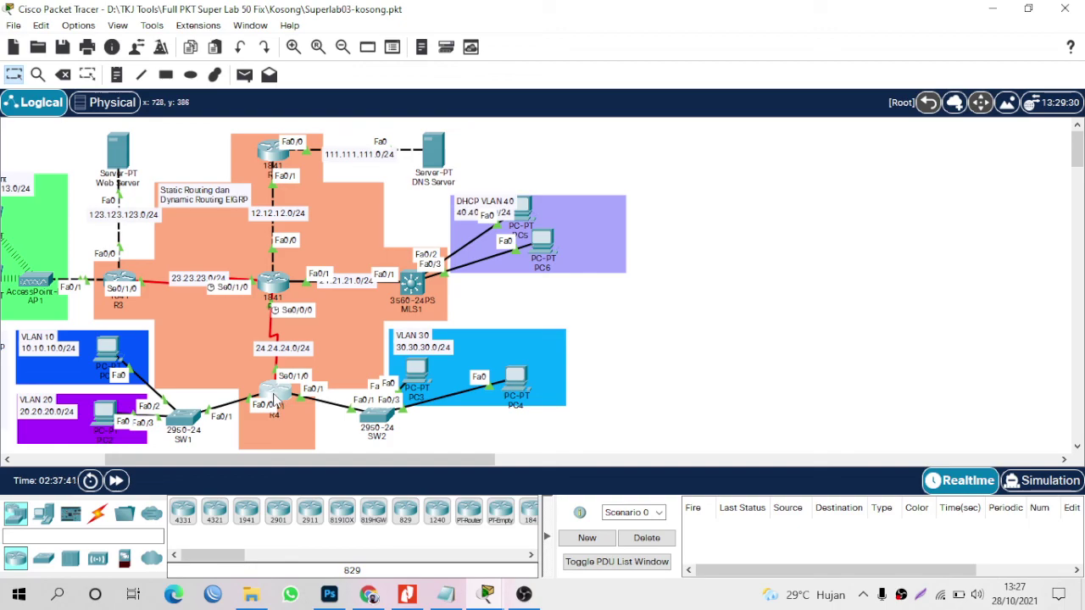
pyautogui.click(273, 400)
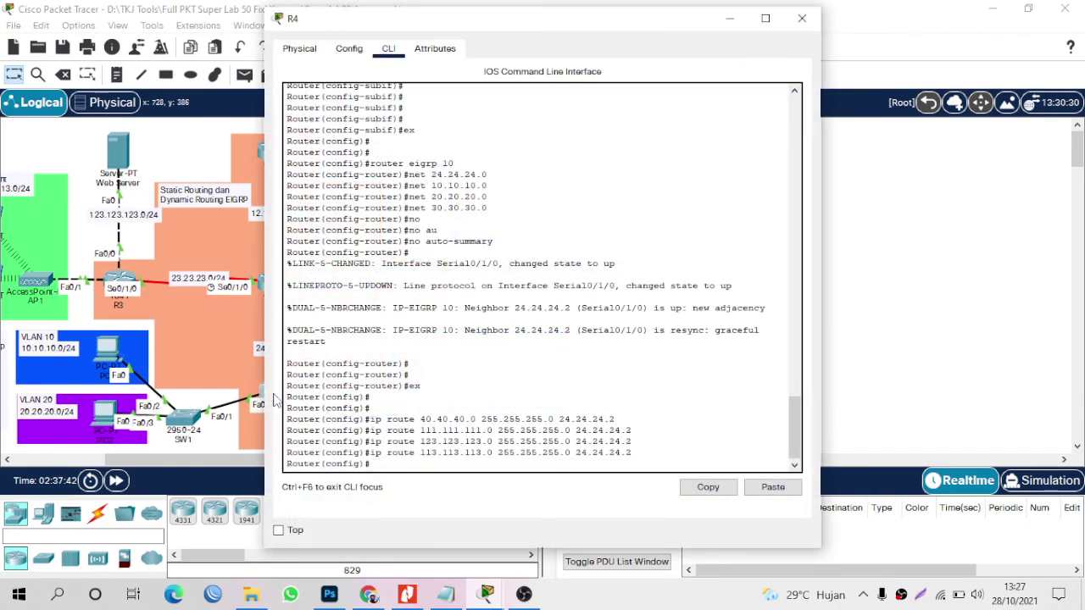
pyautogui.click(255, 389)
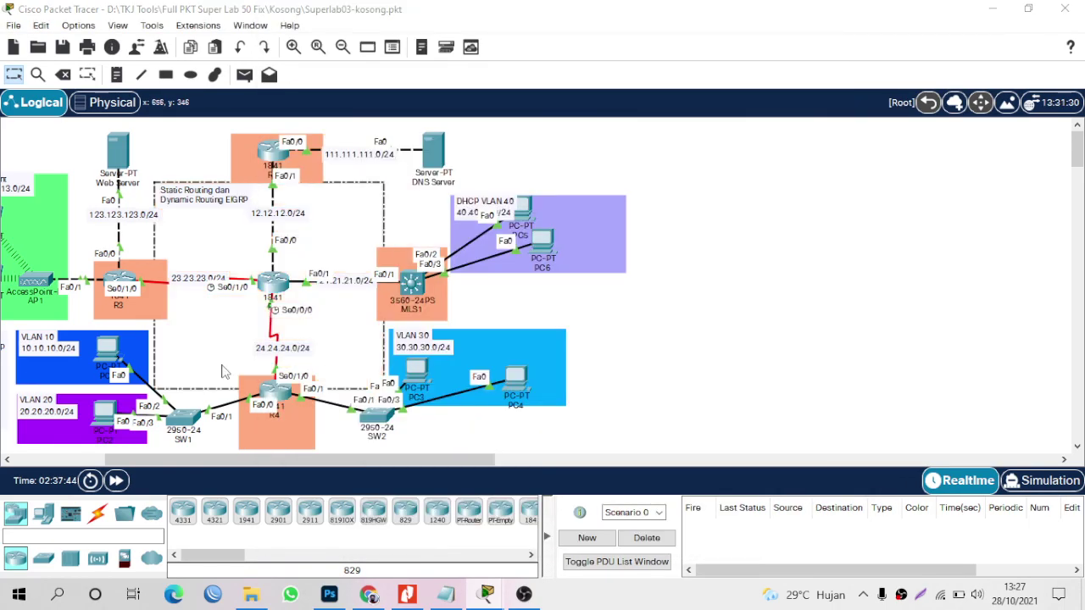
pyautogui.click(276, 281)
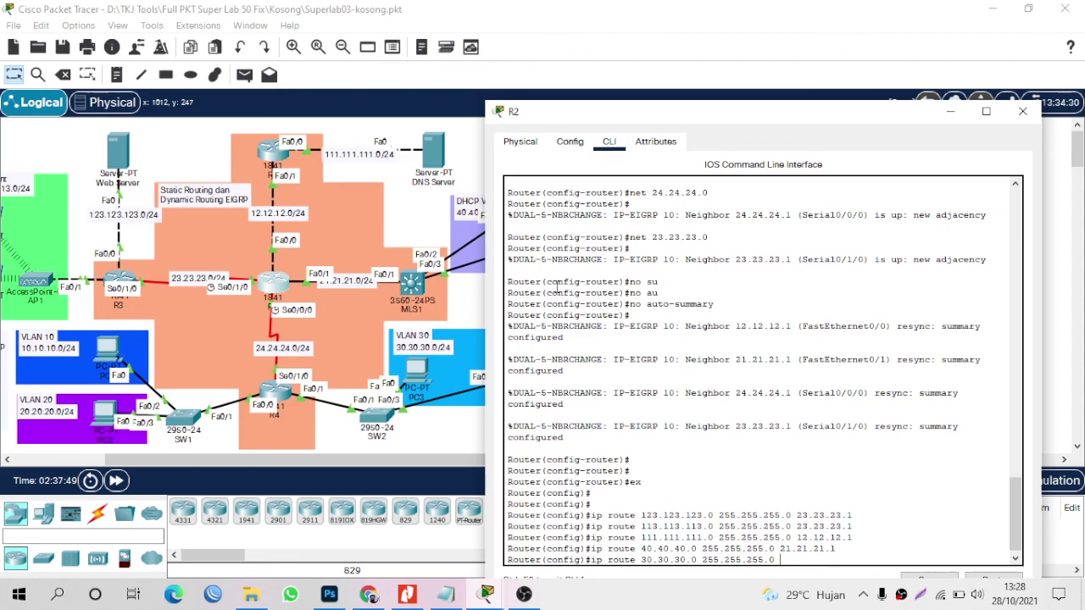
pyautogui.write('24.24.1')
pyautogui.press('Return')
# Add static routes on R2 to 20.20.20.0 and 10.10.10.0, mask 255.255.255.0, via 24.24.24.1, and close R2's window.
pyautogui.write('ip route')
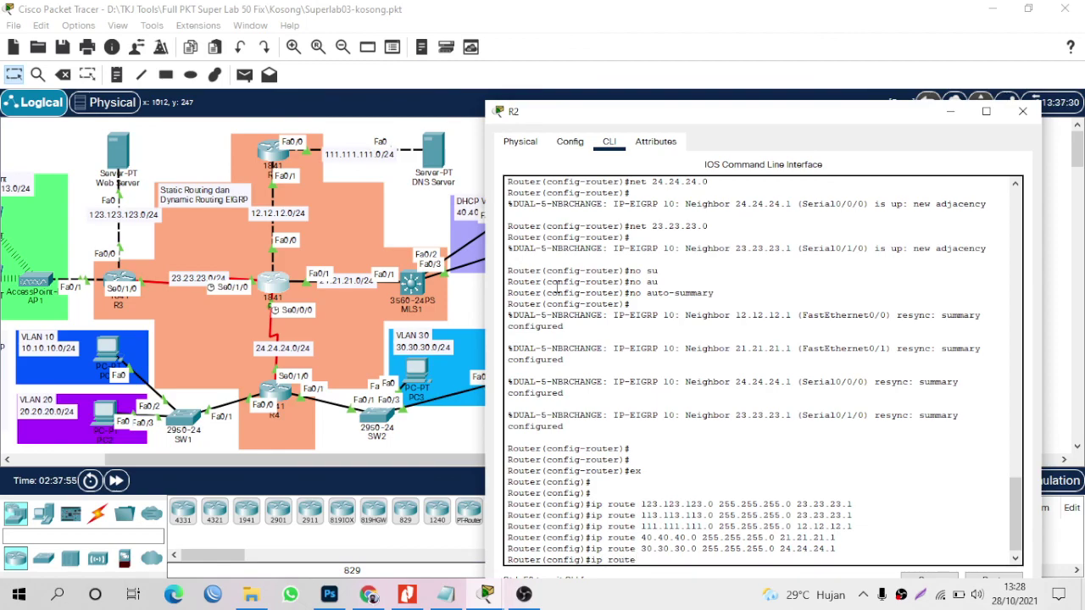
pyautogui.write(' 20.20.20.0 255.255.255.')
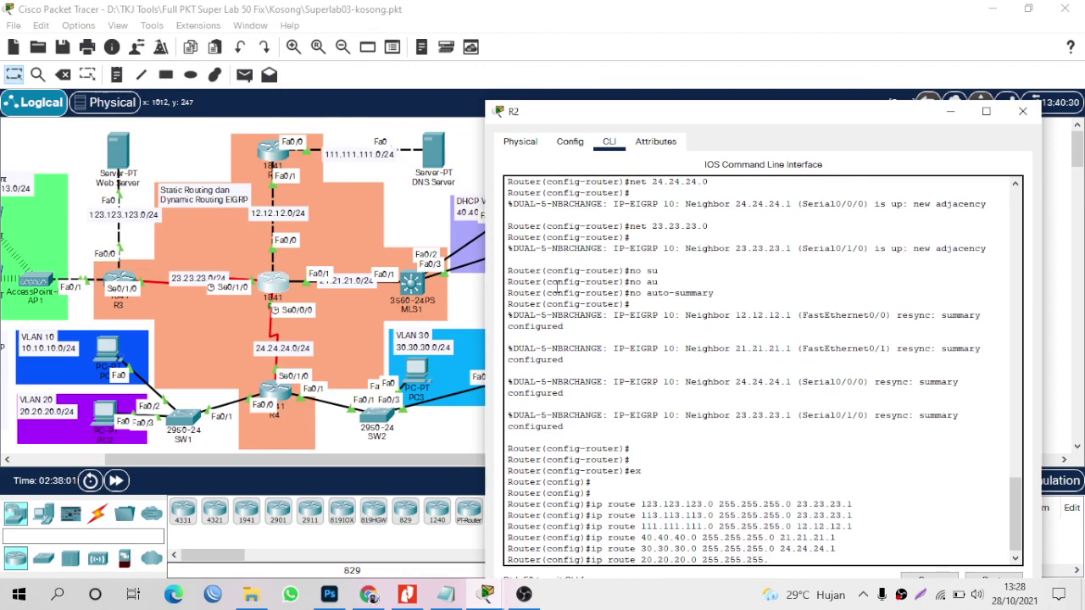
pyautogui.write('0 24.24.24.1')
pyautogui.press('Return')
pyautogui.write('ip')
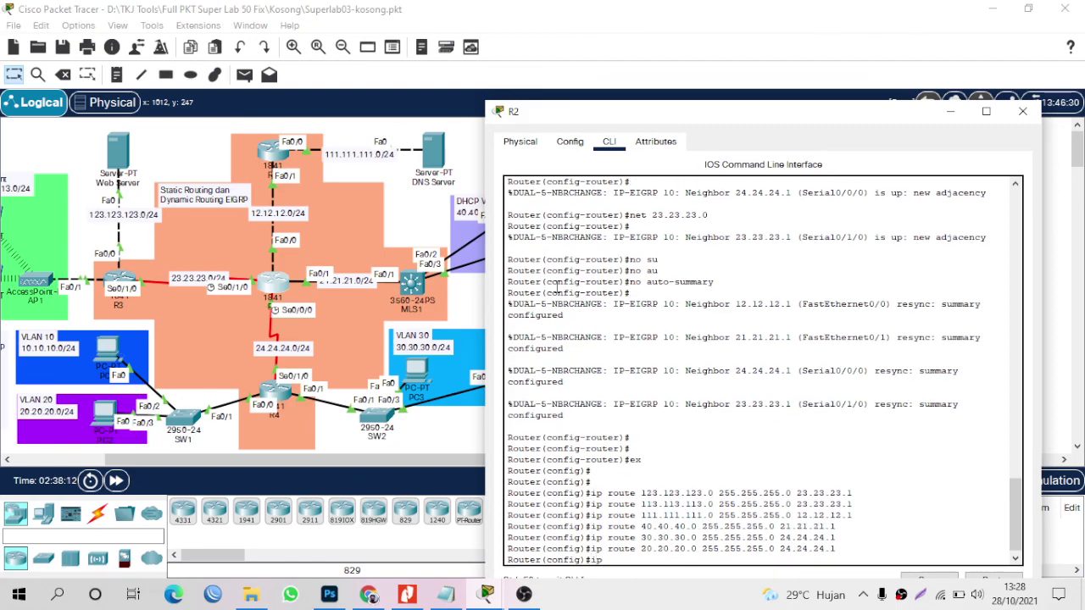
pyautogui.write(' route 10.10.10.0 255.255.255.0 24.24.24.1')
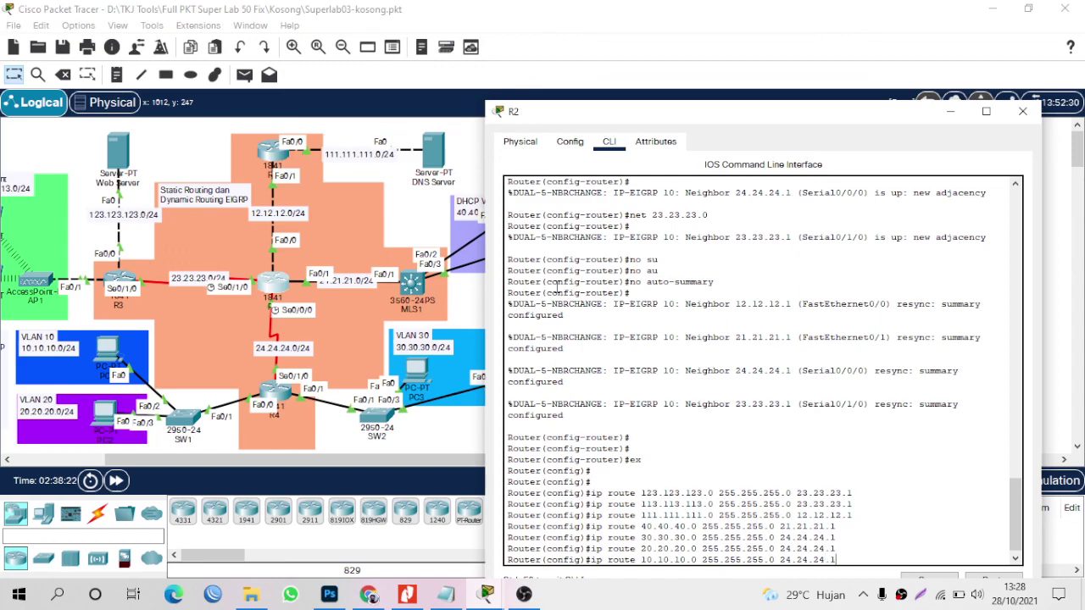
pyautogui.press('Return')
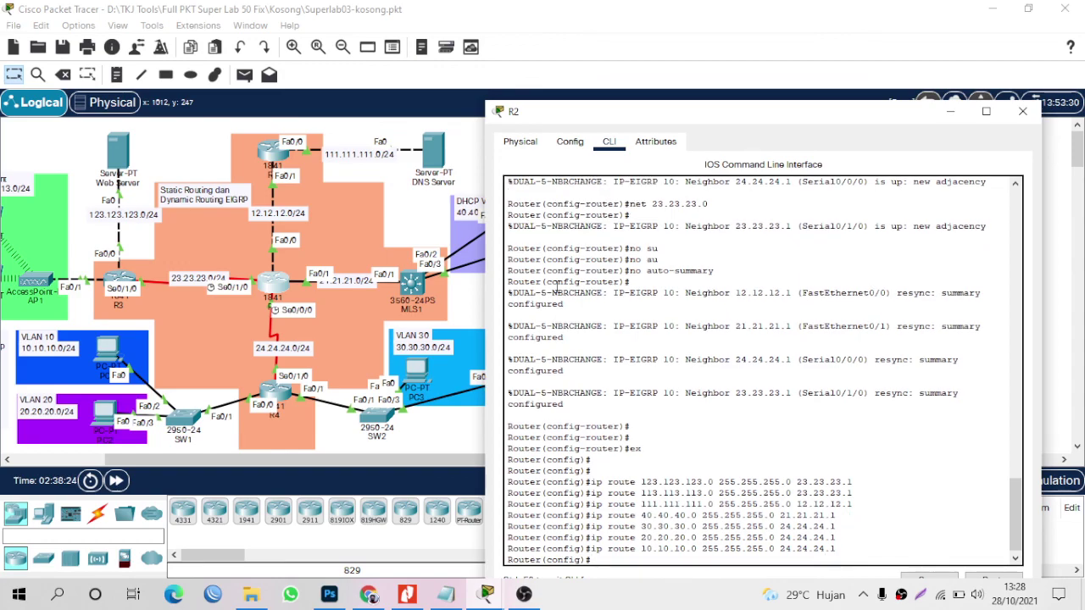
pyautogui.click(1023, 112)
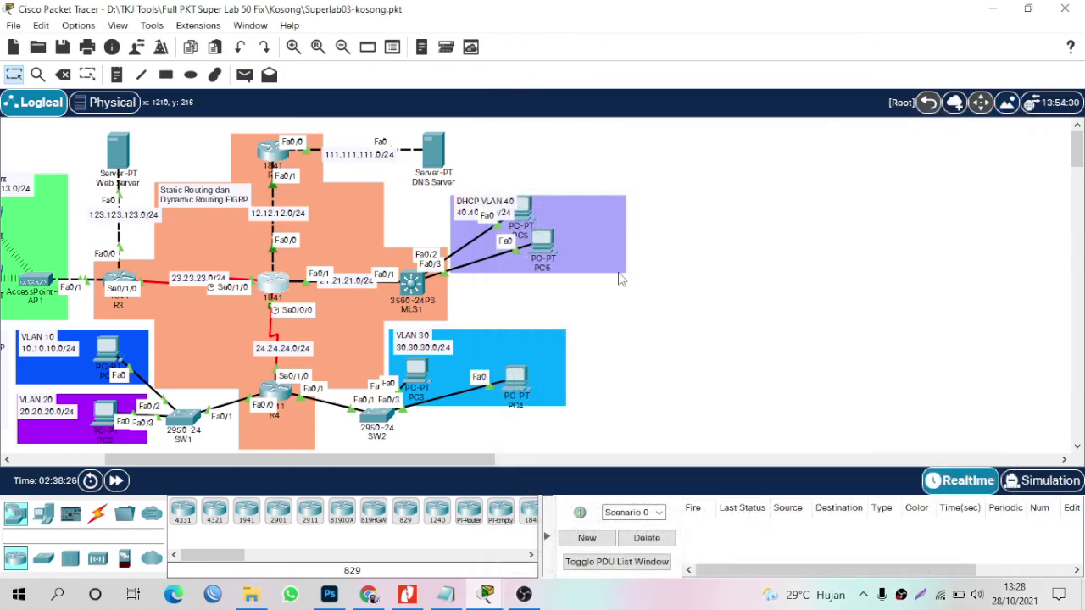
# Lower R4 back in line with SW1 and SW2, and send a simple PDU from PC1 to PC6.
pyautogui.moveTo(279, 399); pyautogui.dragTo(280, 422)
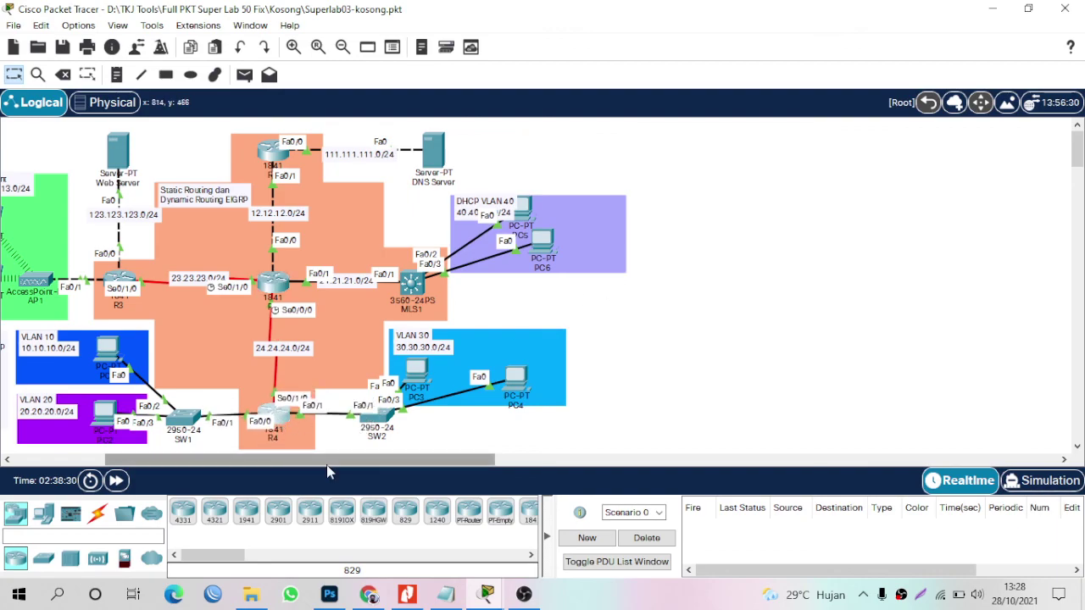
pyautogui.moveTo(326, 462); pyautogui.dragTo(275, 464)
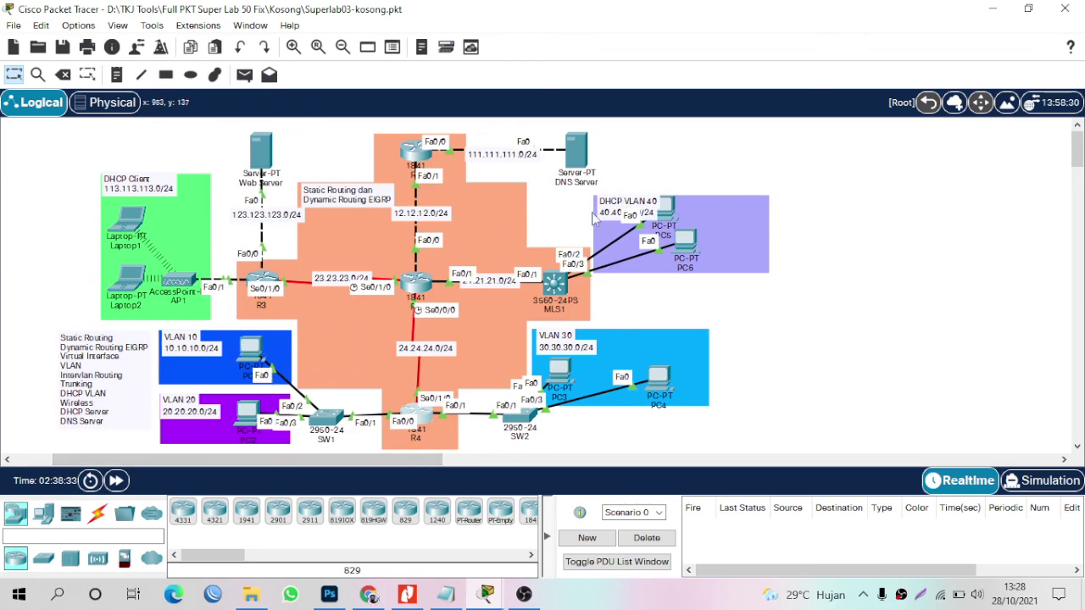
pyautogui.press('p')
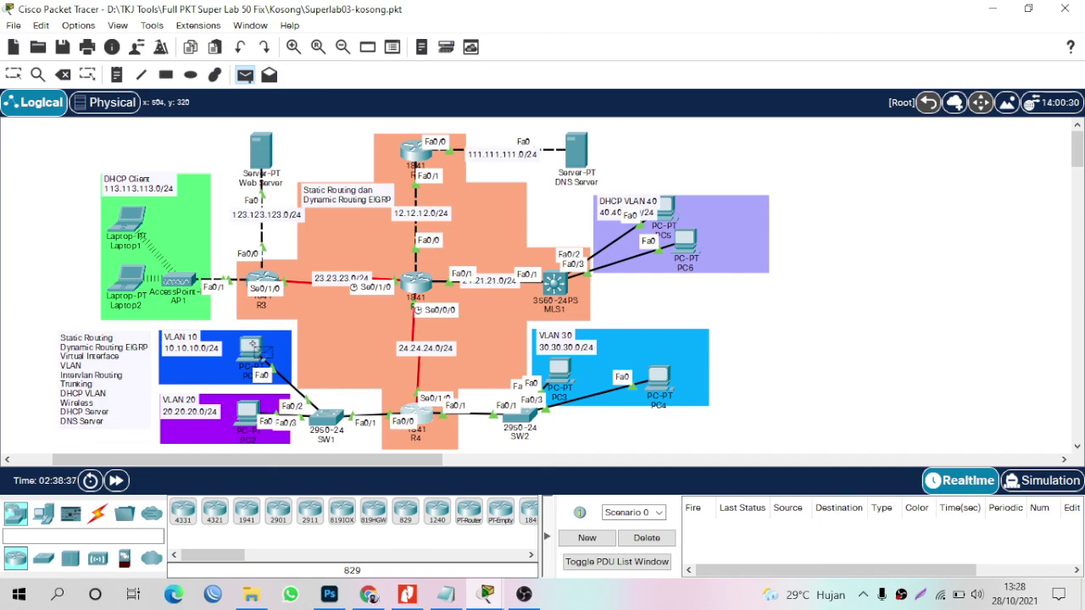
pyautogui.click(251, 345)
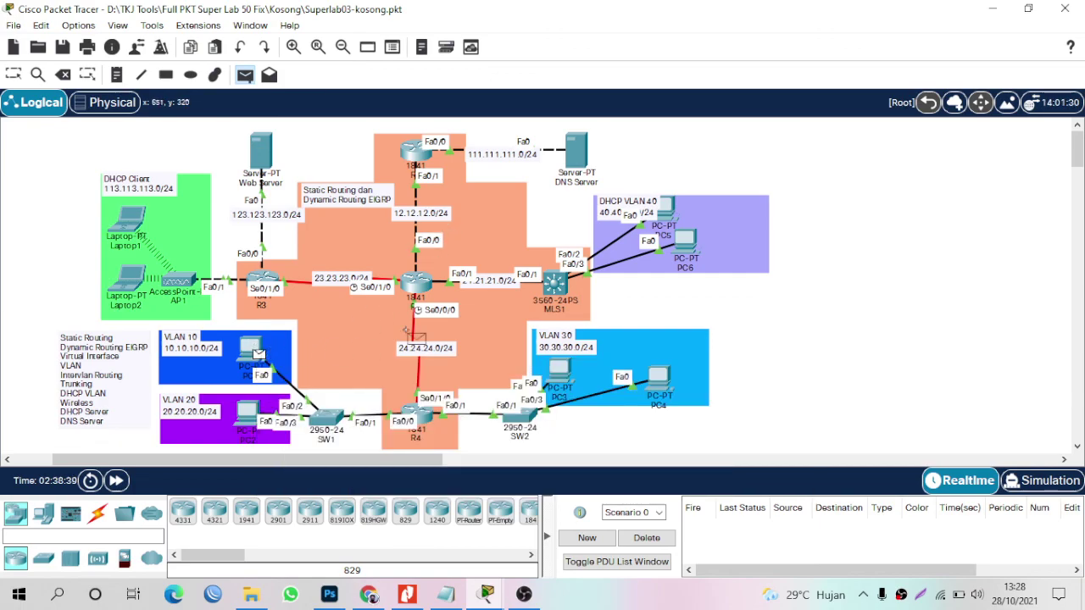
pyautogui.click(691, 245)
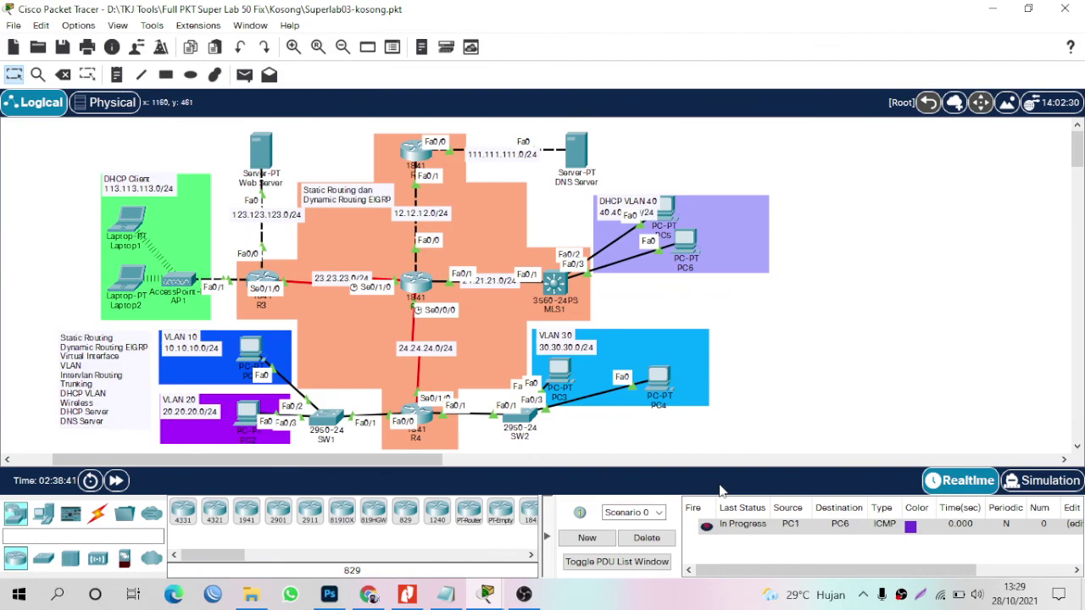
pyautogui.doubleClick(705, 527)
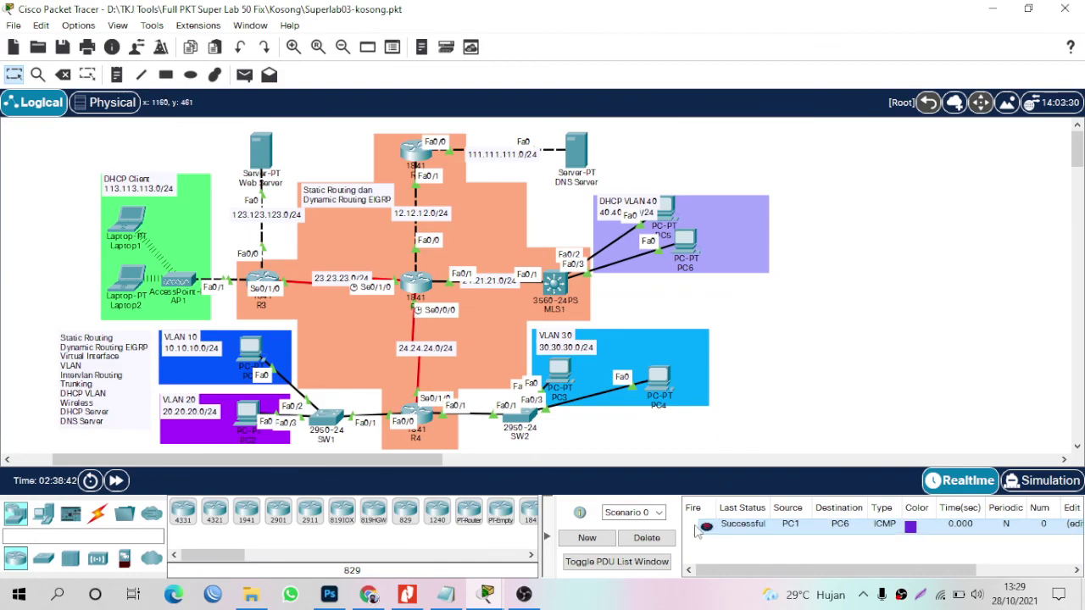
# Test connectivity by sending a simple PDU from PC4 to the DNS Server.
pyautogui.press('p')
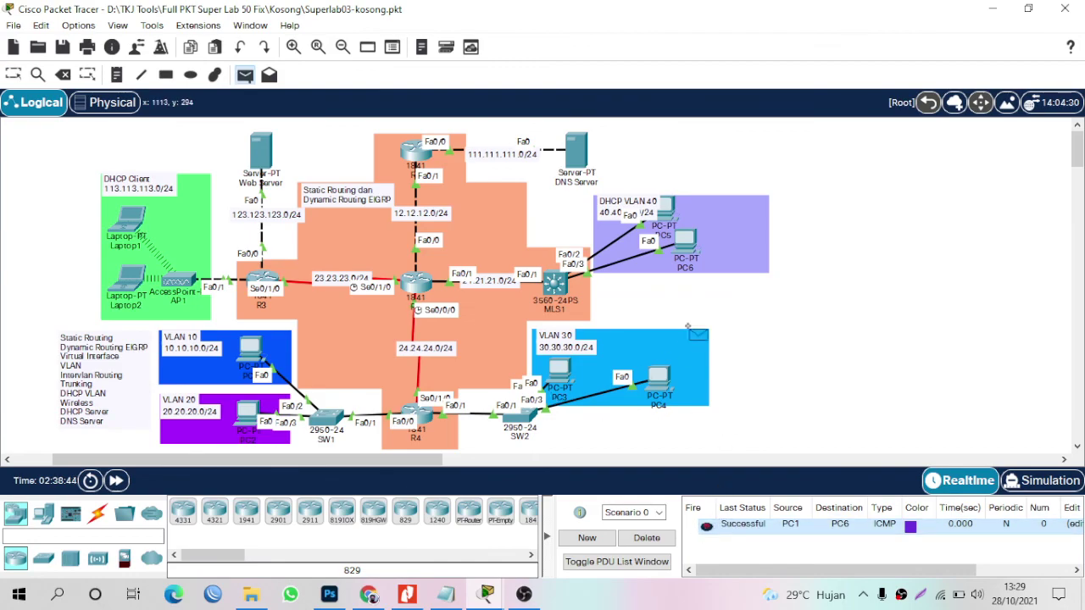
pyautogui.click(660, 376)
pyautogui.click(580, 161)
pyautogui.click(707, 543)
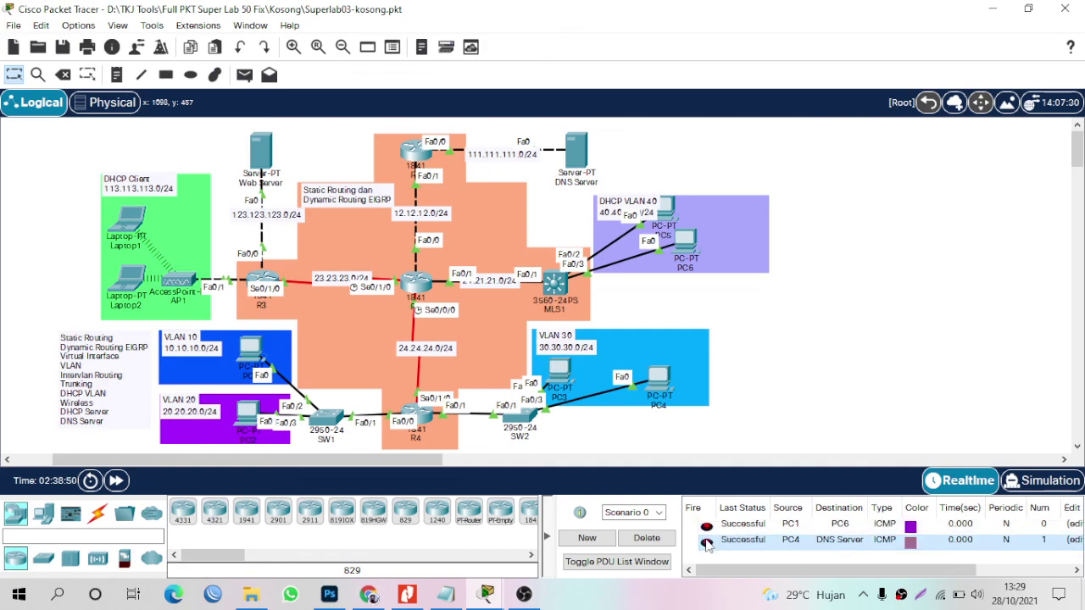
# Send simple PDUs from PC2 to the Web Server and from Laptop1 to PC4 to test connectivity.
pyautogui.press('p')
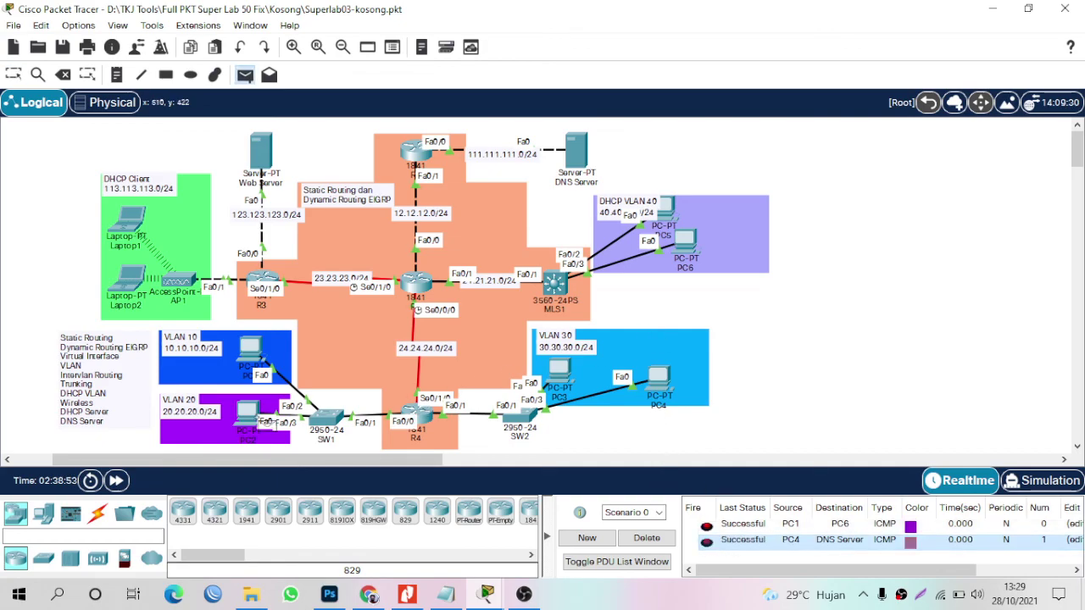
pyautogui.click(254, 415)
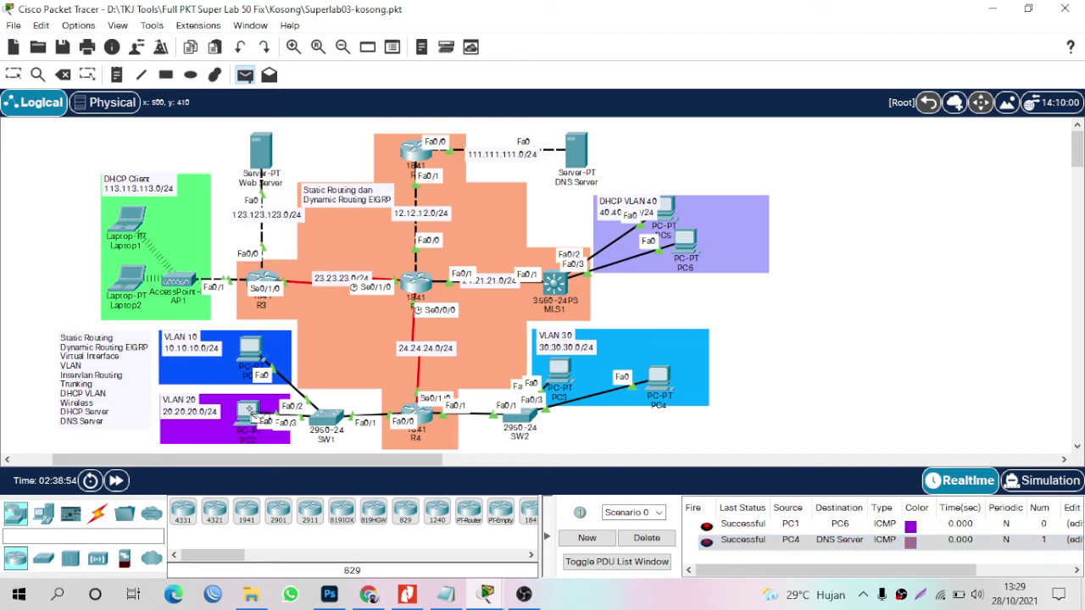
pyautogui.click(264, 160)
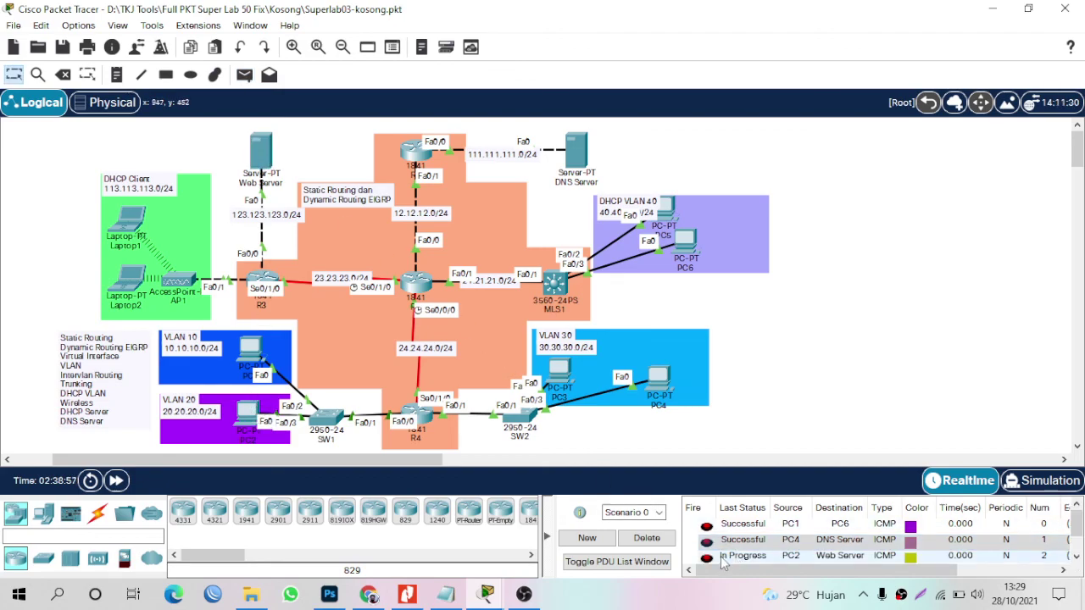
pyautogui.click(706, 557)
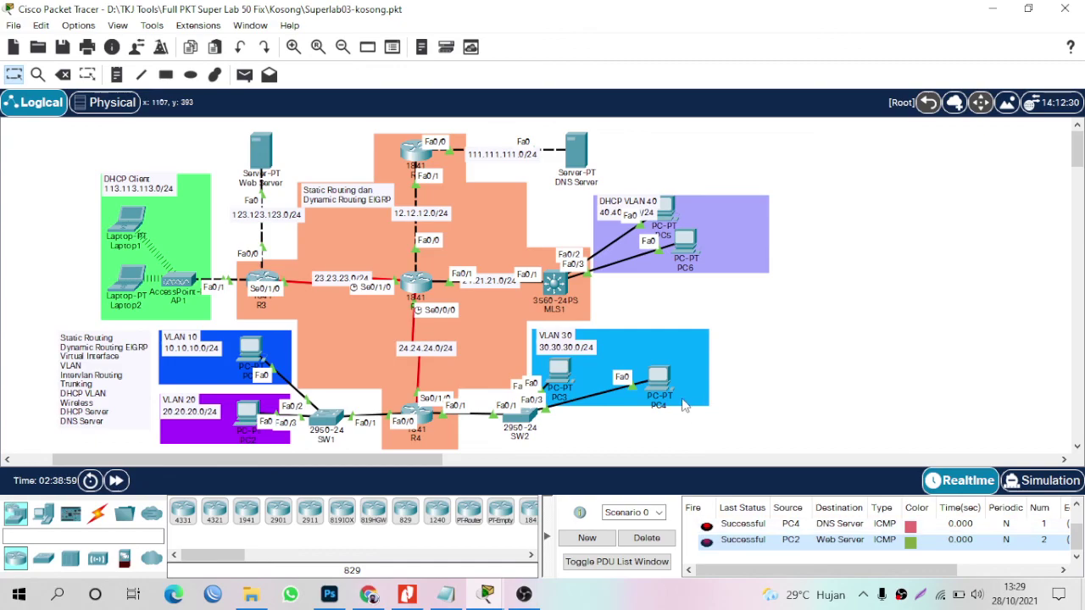
pyautogui.press('p')
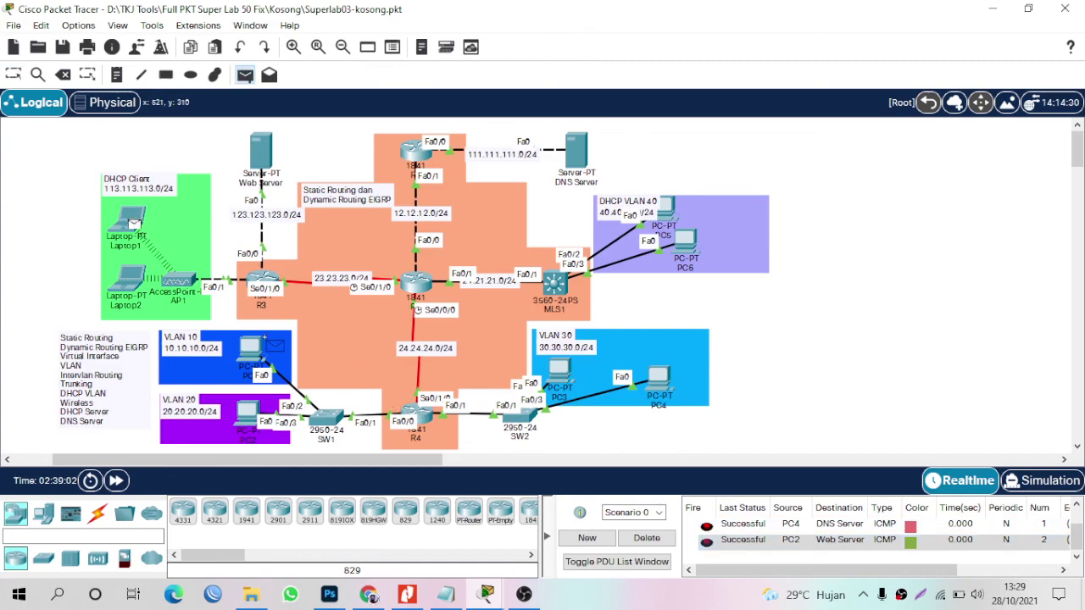
pyautogui.click(663, 381)
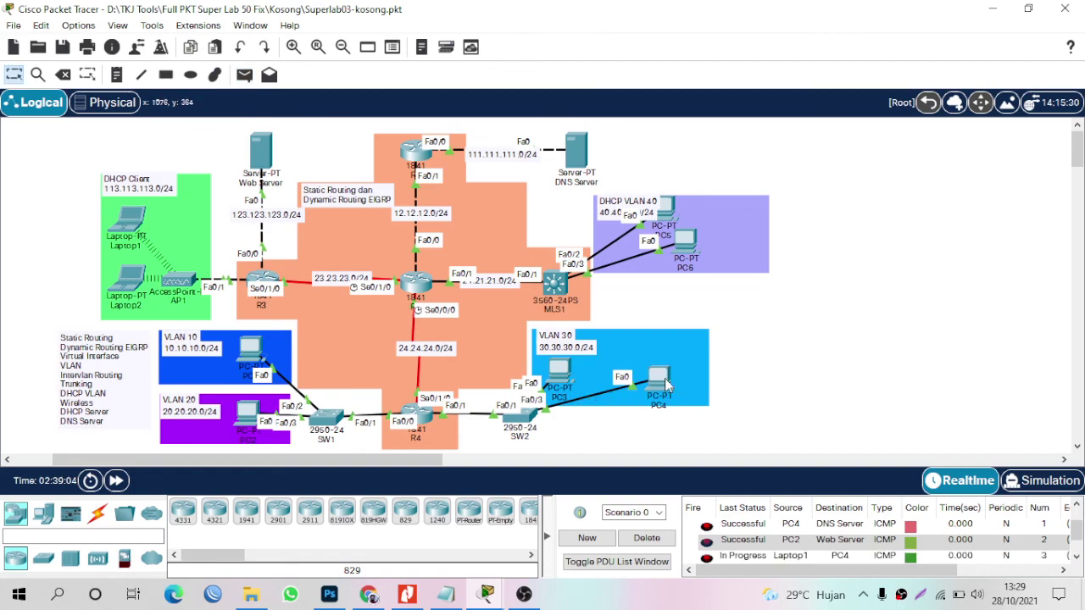